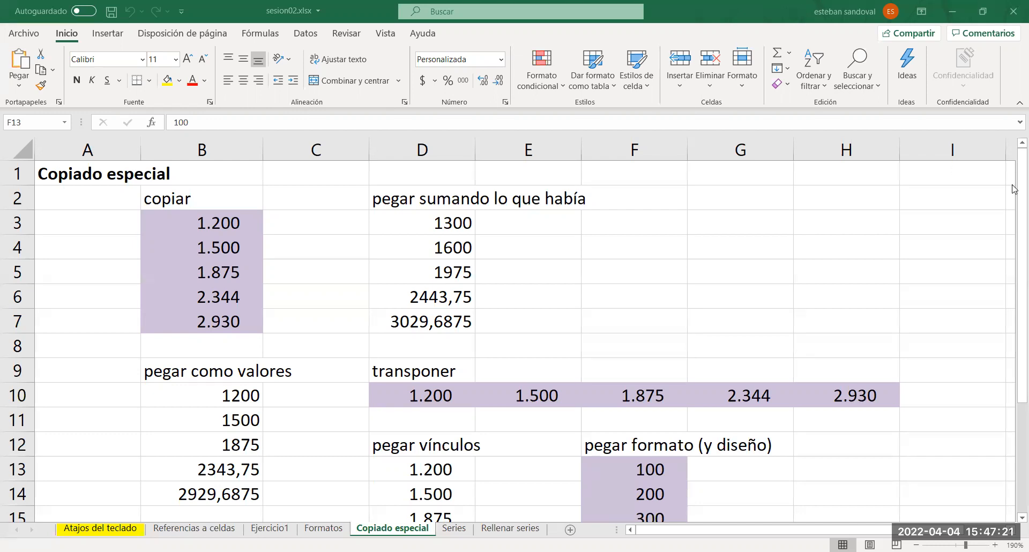
In the empty area below the existing data, enter 2 and 3 in C23 and C24, and extend the series down to C33
{"action": "left_click", "coordinate": [1014, 272]}
{"action": "left_click_drag", "start_coordinate": [1013, 284], "coordinate": [1013, 520]}
{"action": "scroll", "coordinate": [1013, 521], "scroll_direction": "down", "scroll_amount": 4}
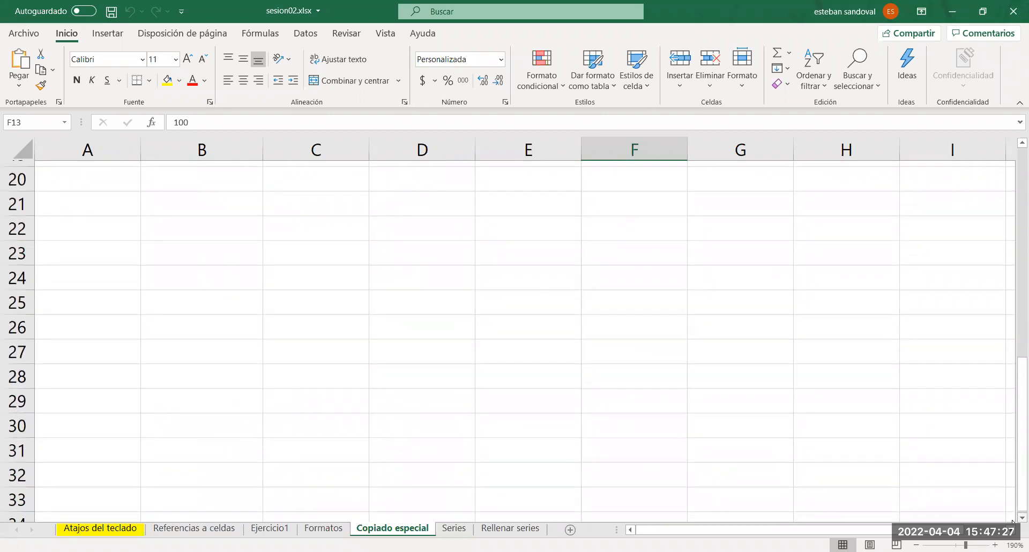
{"action": "left_click", "coordinate": [294, 252]}
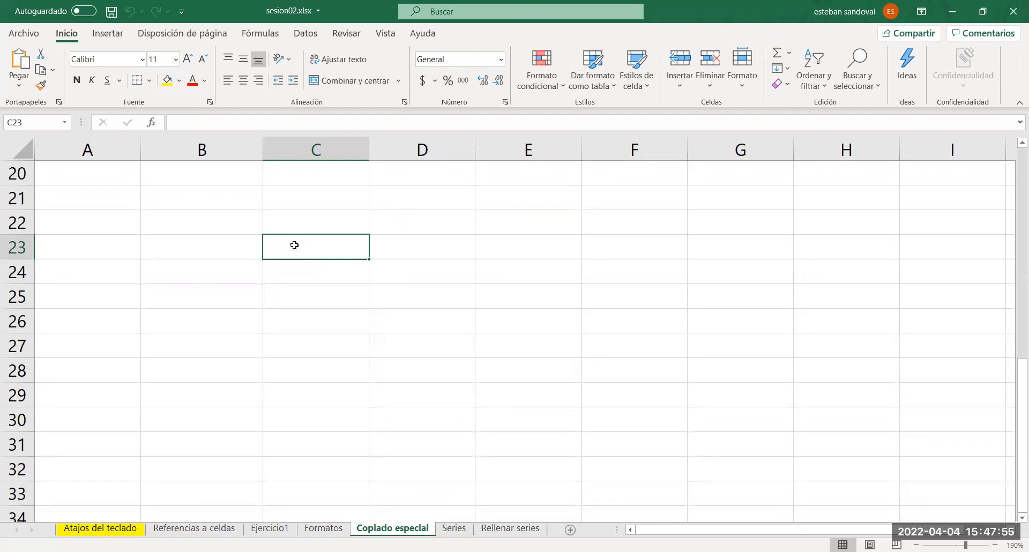
{"action": "type", "text": "2"}
{"action": "key", "text": "Return"}
{"action": "type", "text": "3"}
{"action": "key", "text": "Return"}
{"action": "left_click", "coordinate": [293, 244]}
{"action": "left_click_drag", "start_coordinate": [293, 242], "coordinate": [351, 500]}
{"action": "left_click", "coordinate": [561, 324]}
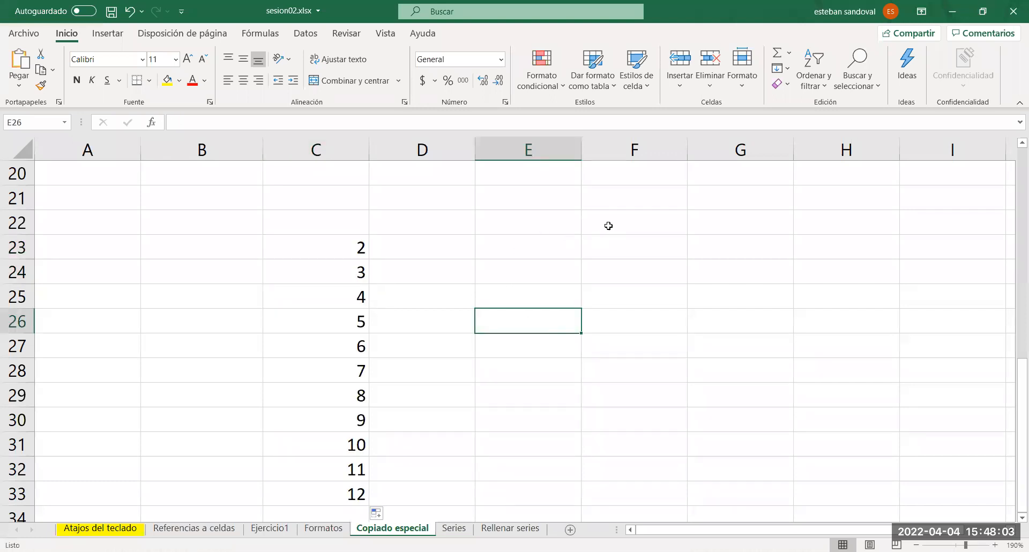
{"action": "double_click", "coordinate": [552, 252]}
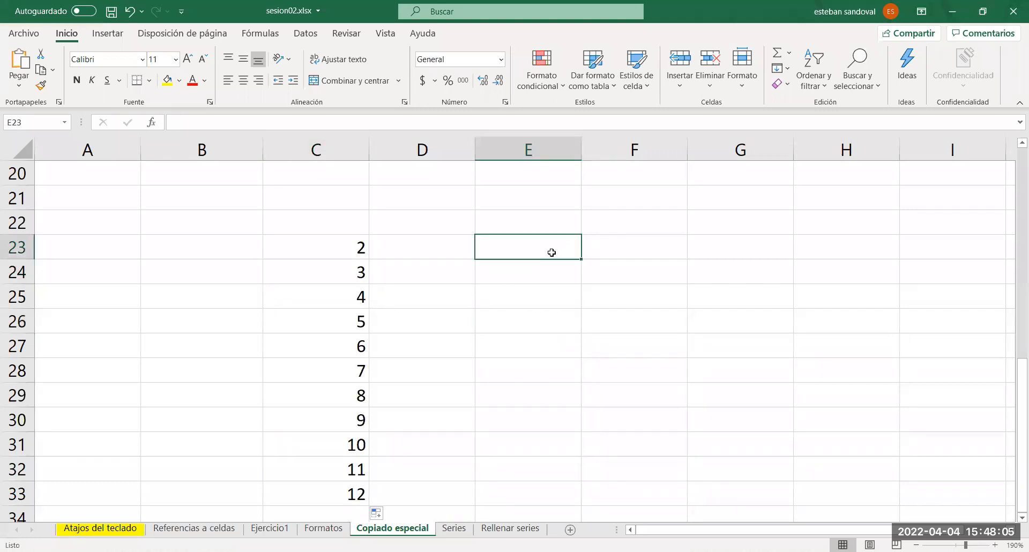
{"action": "type", "text": "="}
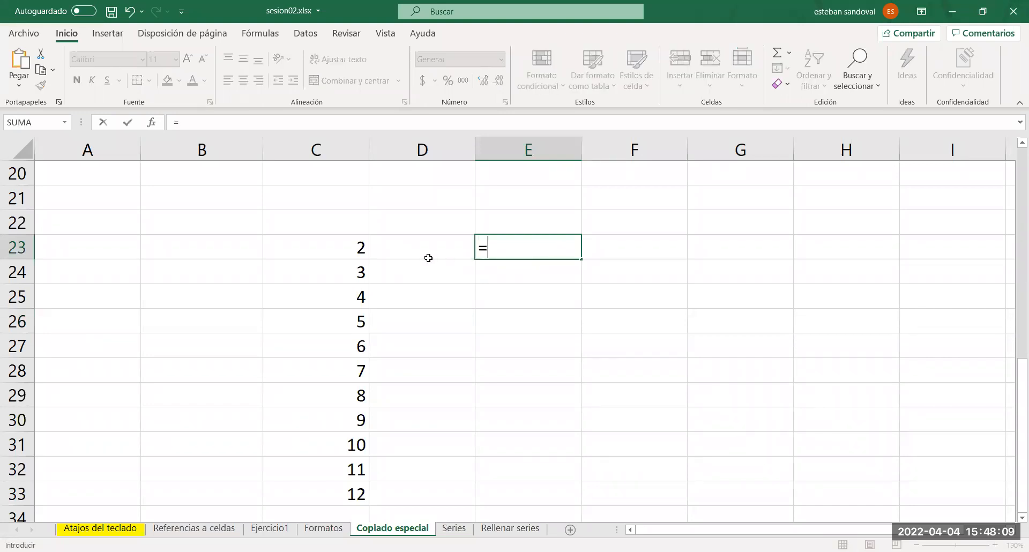
{"action": "key", "text": "Escape"}
Copy the number series in C23:C33
{"action": "left_click_drag", "start_coordinate": [341, 246], "coordinate": [333, 488]}
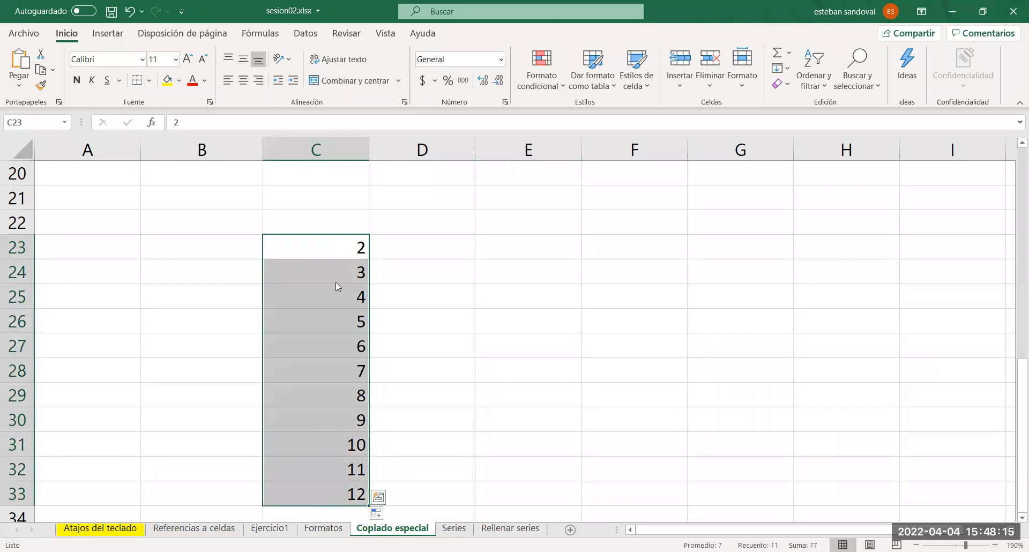
{"action": "right_click", "coordinate": [328, 392]}
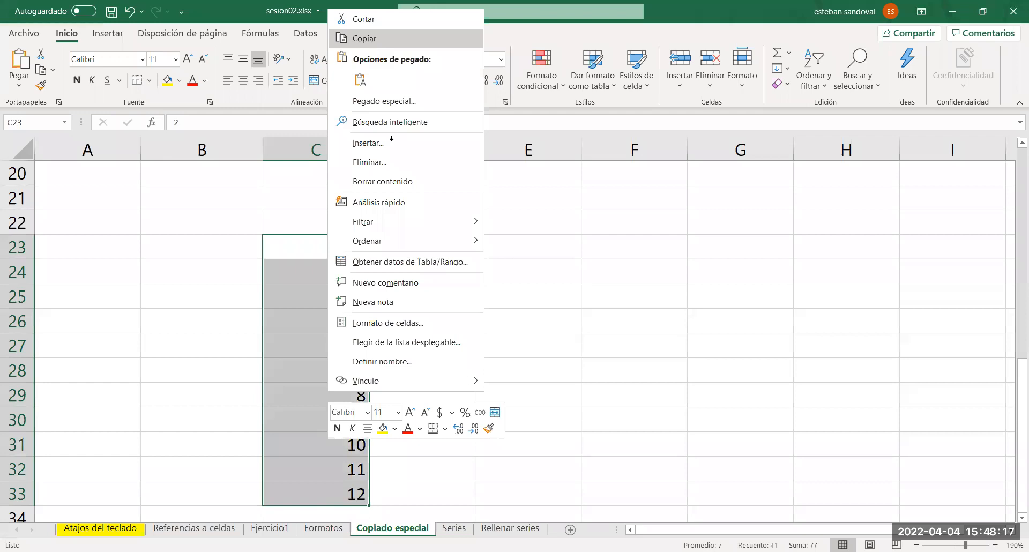
{"action": "key", "text": "Return"}
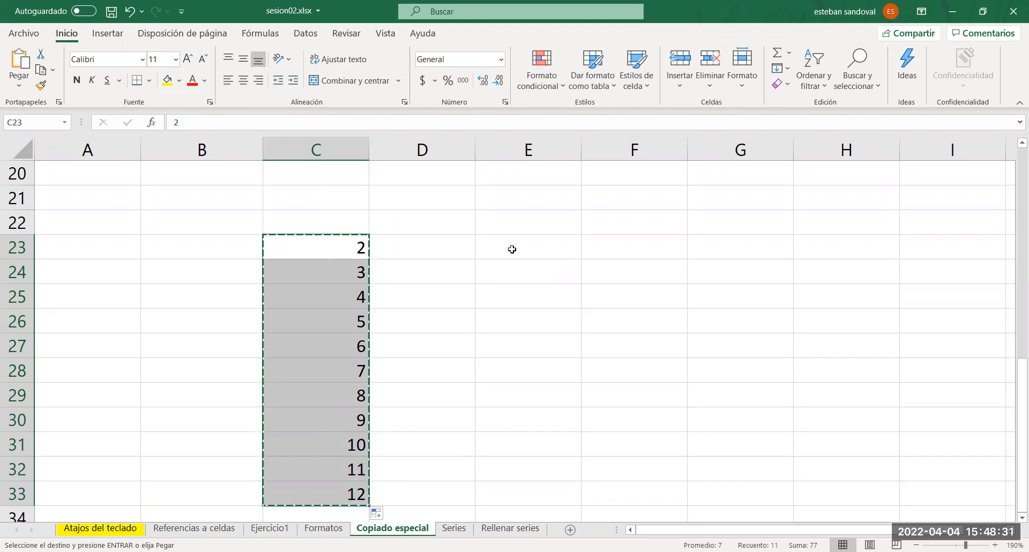
Paste the copied series as a row starting at E21, using Paste Special with Transponer enabled
{"action": "left_click", "coordinate": [511, 200]}
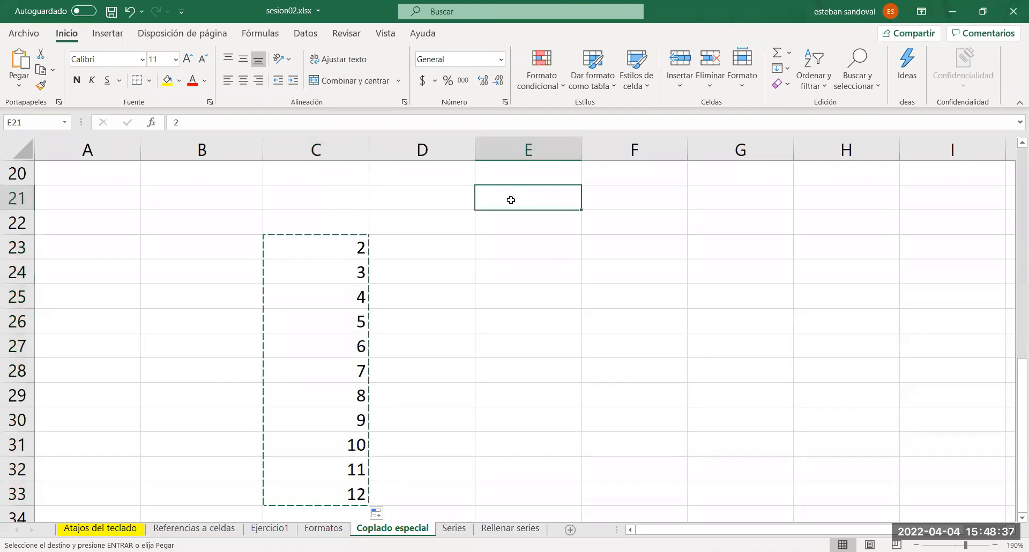
{"action": "right_click", "coordinate": [510, 201]}
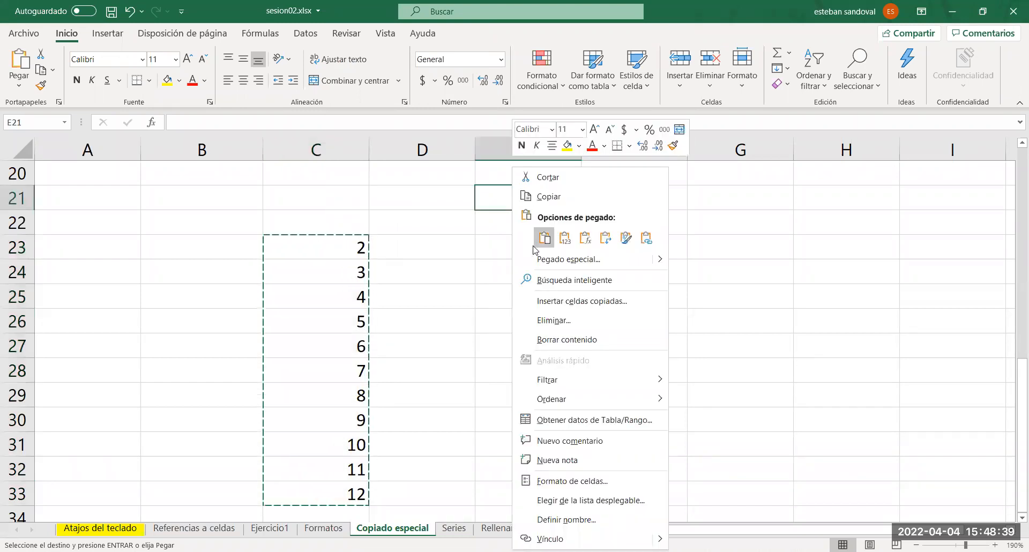
{"action": "left_click", "coordinate": [564, 263]}
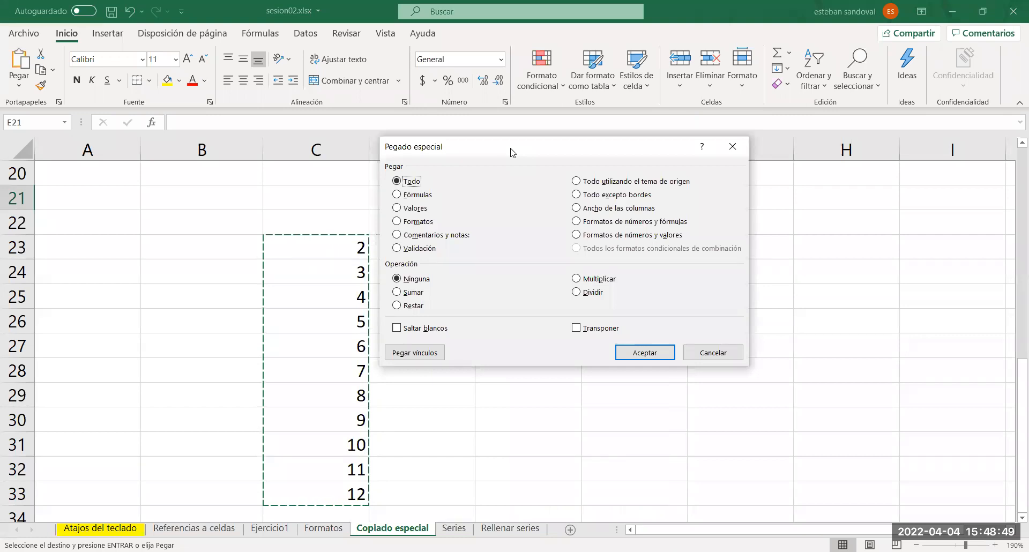
{"action": "left_click_drag", "start_coordinate": [512, 153], "coordinate": [686, 291]}
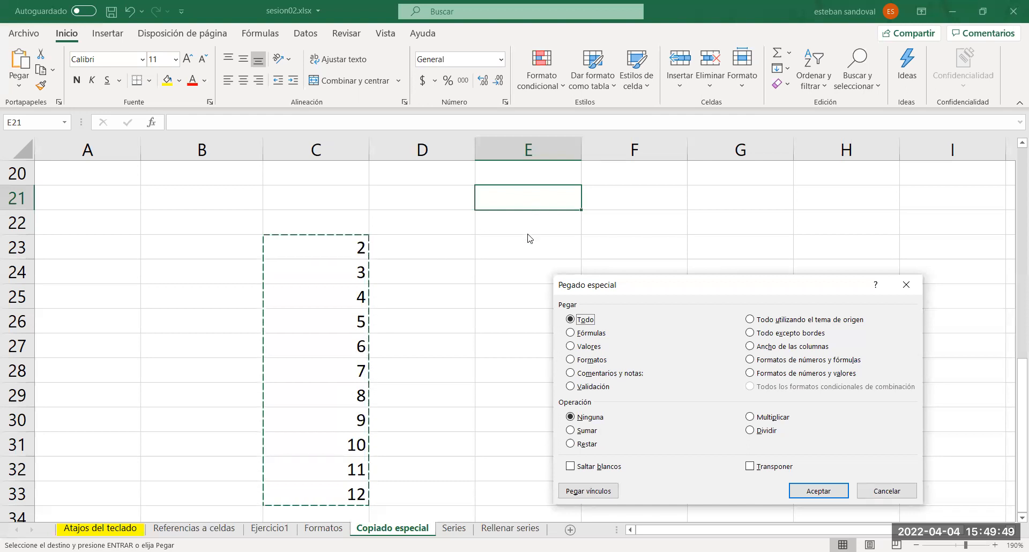
{"action": "left_click", "coordinate": [750, 467]}
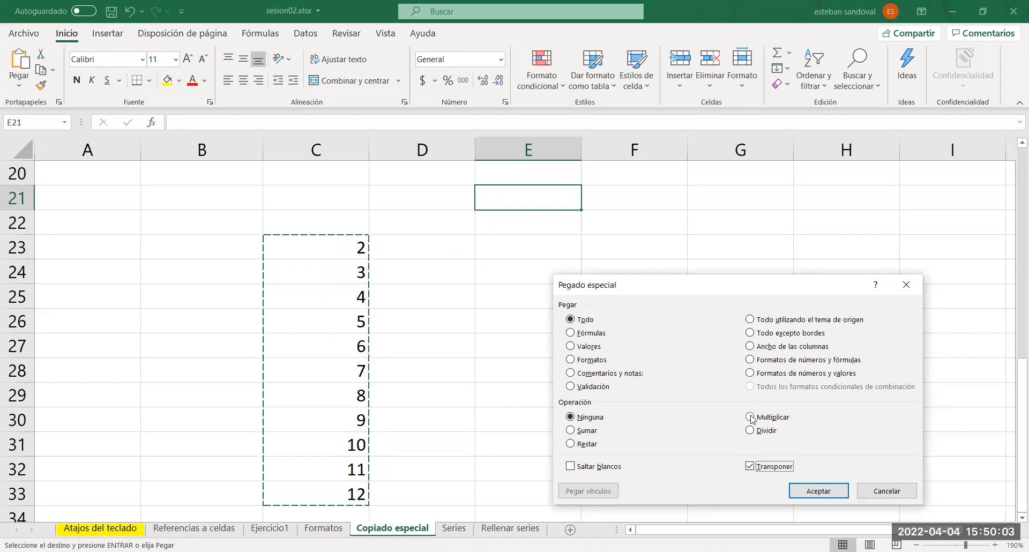
{"action": "left_click", "coordinate": [811, 494]}
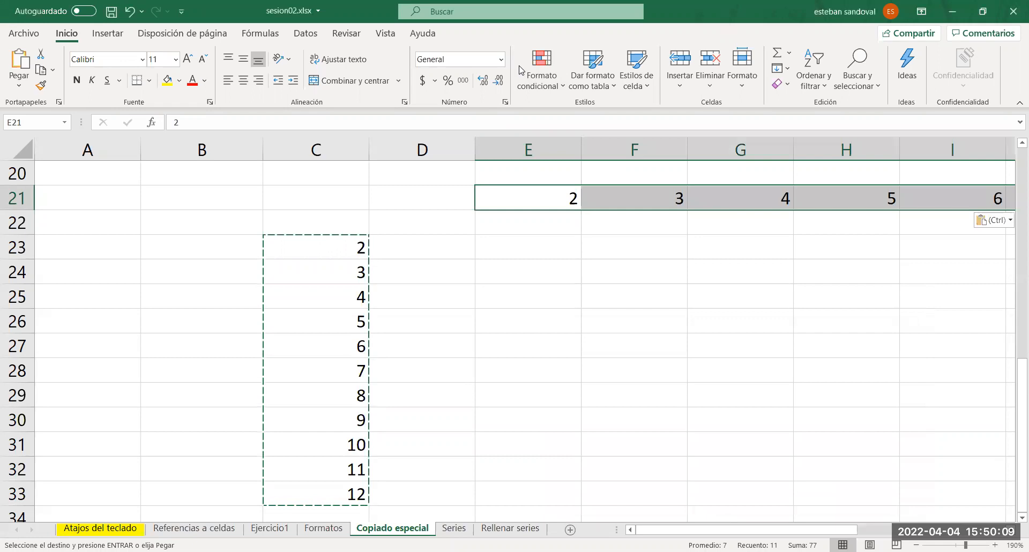
Undo the transposed paste that starts at E21
{"action": "key", "text": "alt+Tab"}
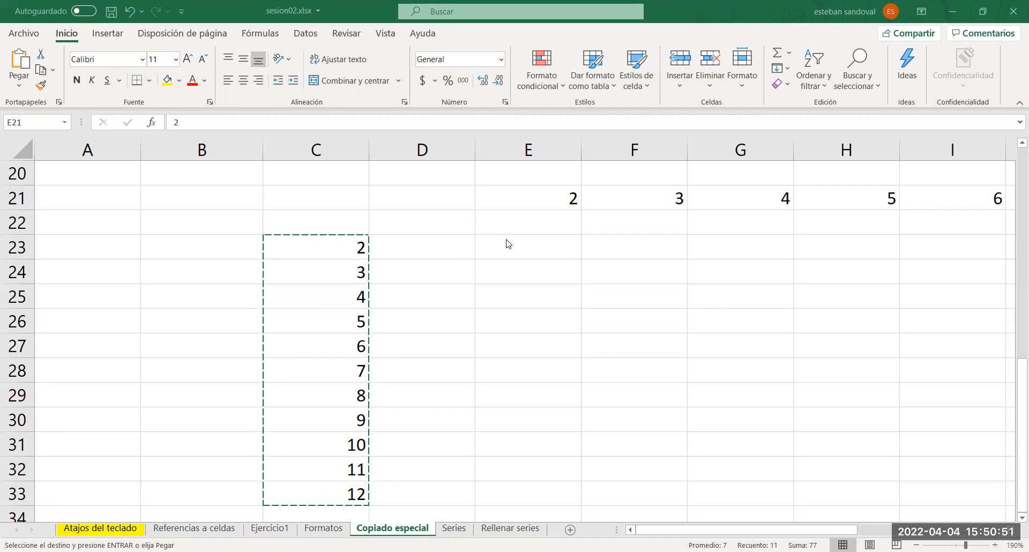
{"action": "key", "text": "ctrl+z"}
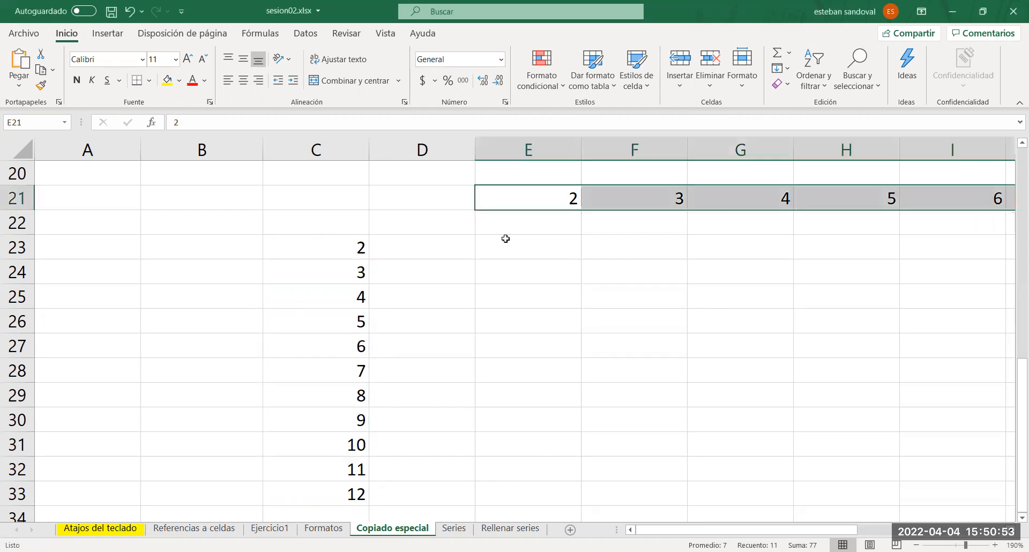
{"action": "left_click", "coordinate": [503, 199]}
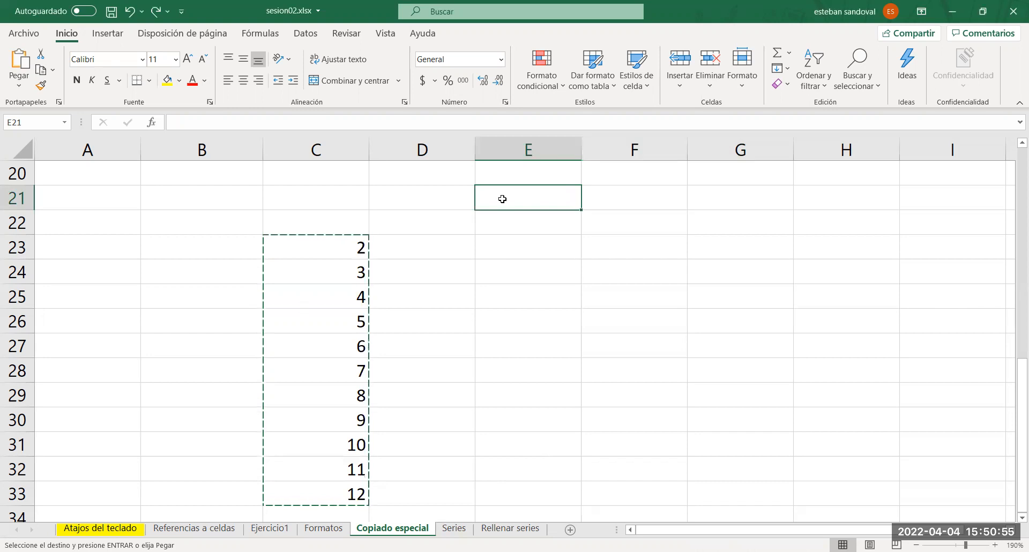
Paste the copied column as a row starting at D21, using Paste Special with Transponer, and clear the copy marquee
{"action": "left_click", "coordinate": [436, 190]}
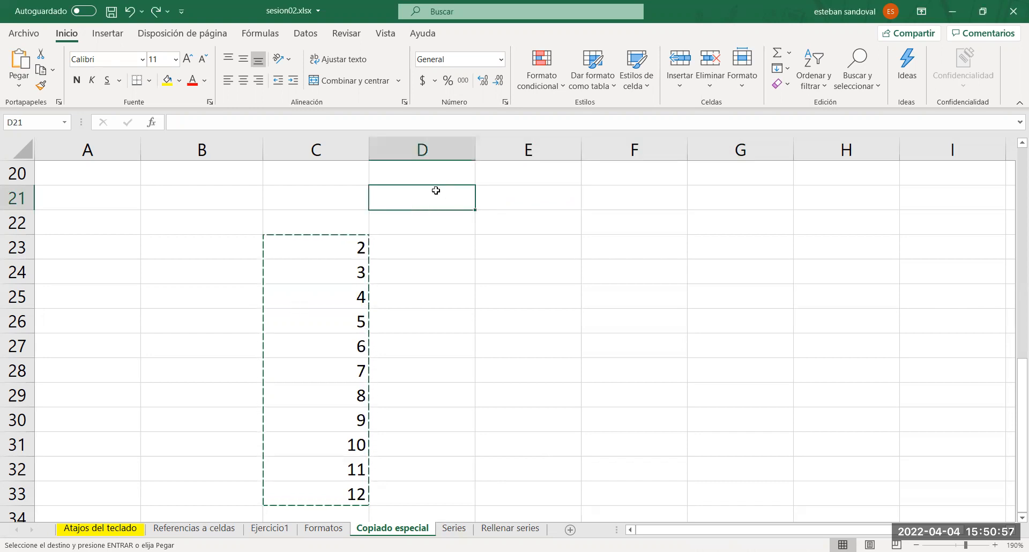
{"action": "right_click", "coordinate": [436, 191]}
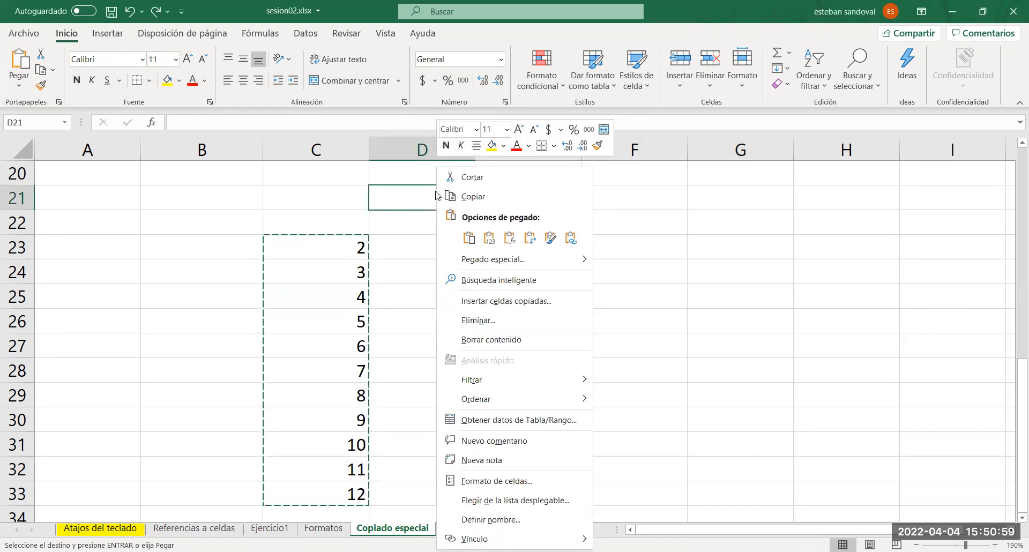
{"action": "left_click", "coordinate": [492, 265]}
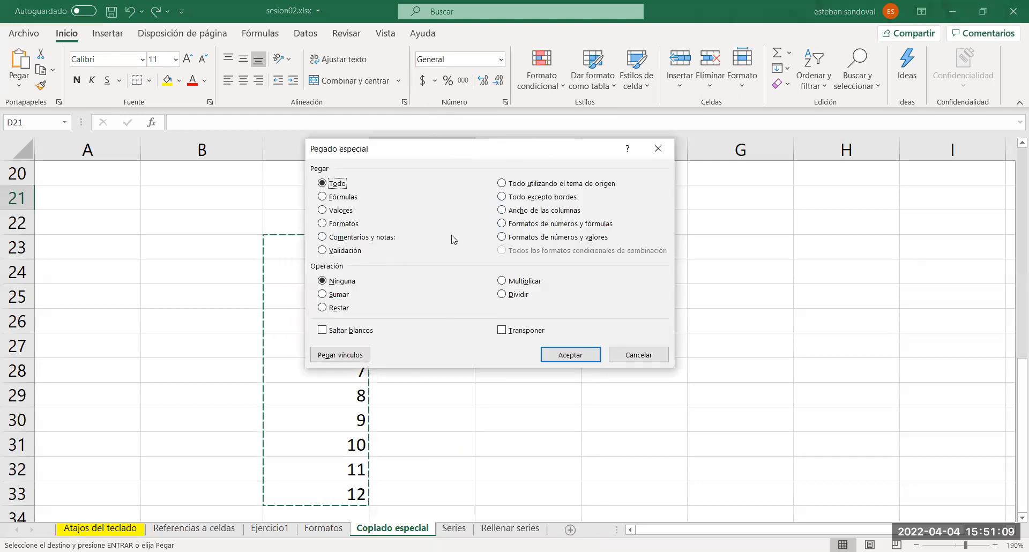
{"action": "left_click", "coordinate": [502, 331]}
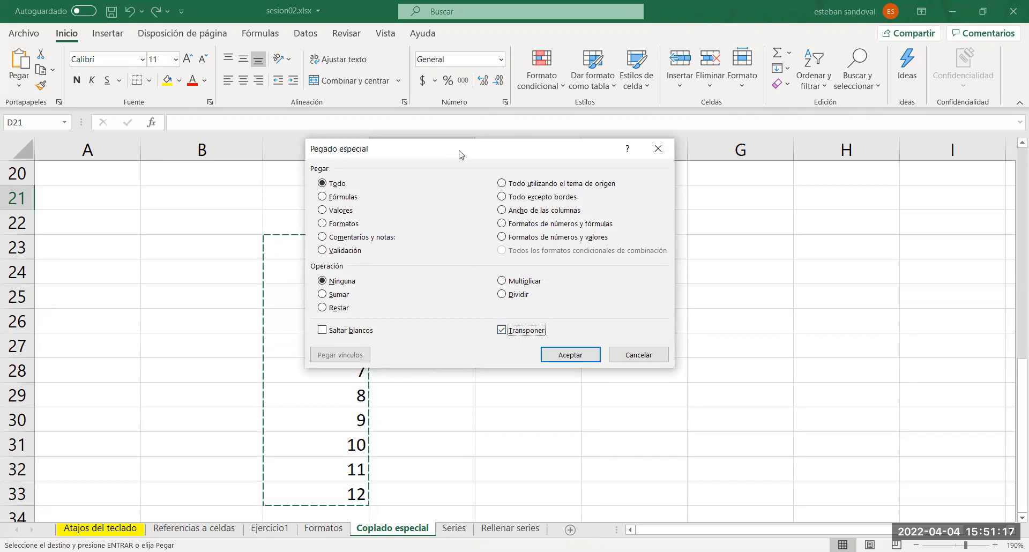
{"action": "left_click_drag", "start_coordinate": [460, 155], "coordinate": [682, 217]}
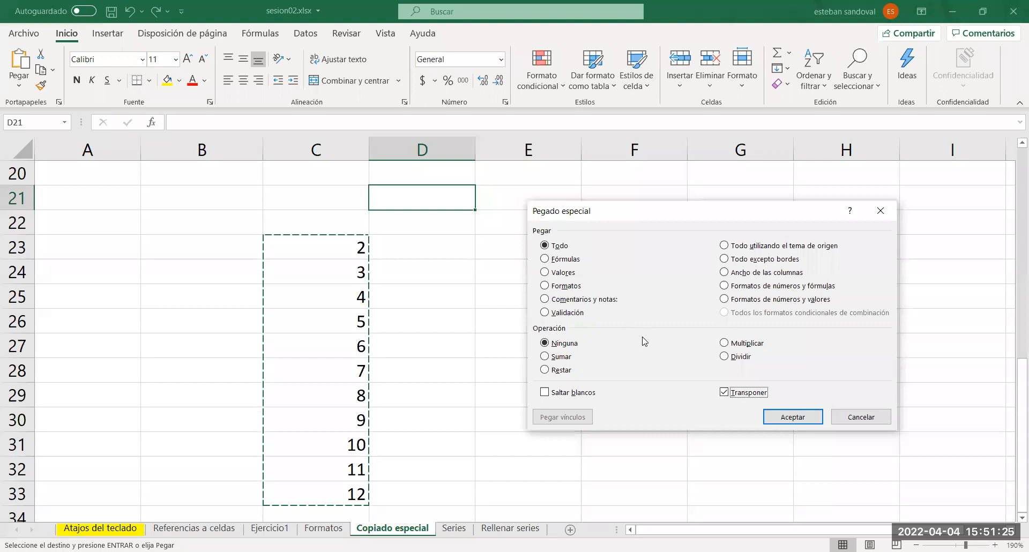
{"action": "left_click", "coordinate": [725, 394]}
{"action": "left_click", "coordinate": [724, 394]}
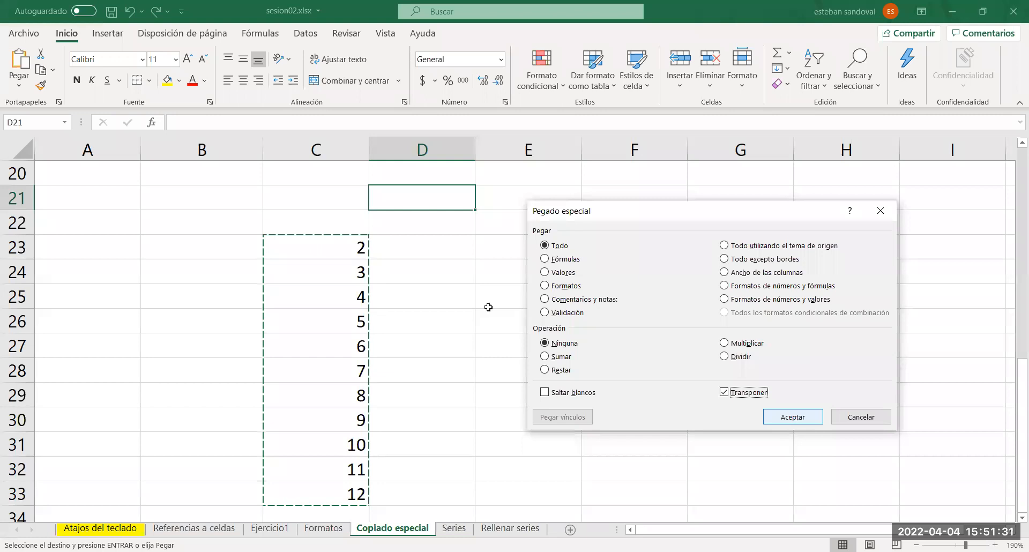
{"action": "key", "text": "Return"}
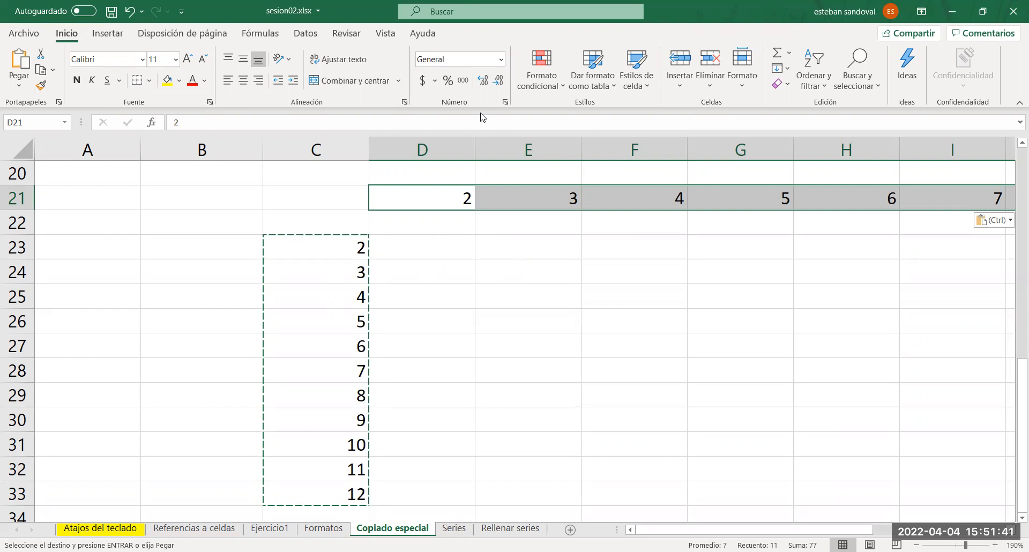
{"action": "key", "text": "alt+Tab"}
{"action": "key", "text": "Escape"}
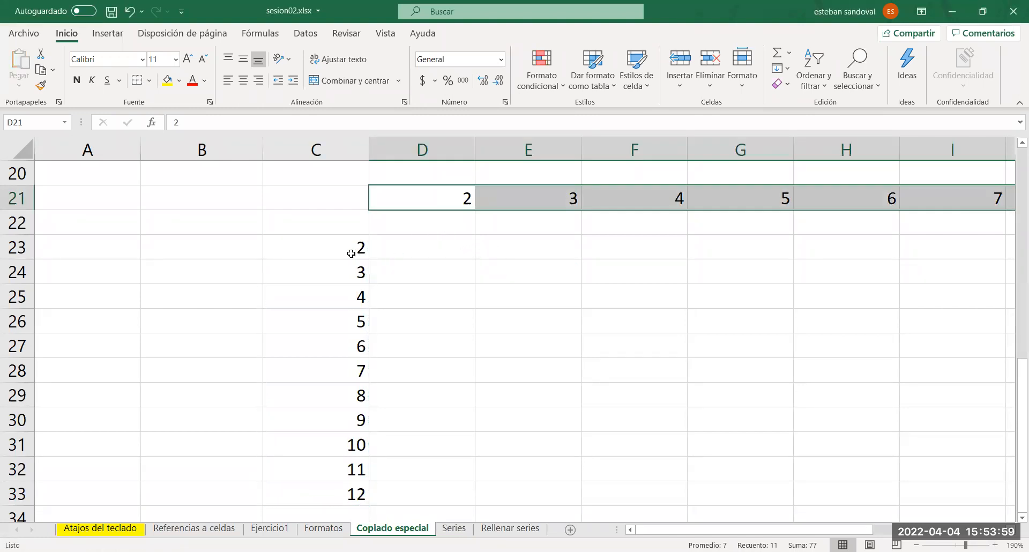
Format C23:C33 with a yellow fill, centred bold numbers and borders around every cell
{"action": "left_click_drag", "start_coordinate": [343, 248], "coordinate": [341, 489]}
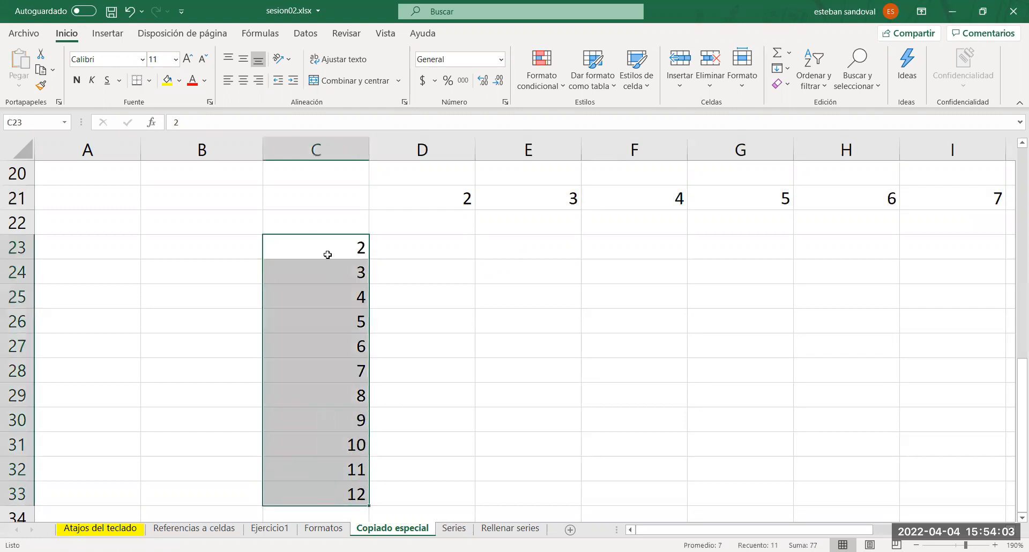
{"action": "left_click", "coordinate": [165, 84]}
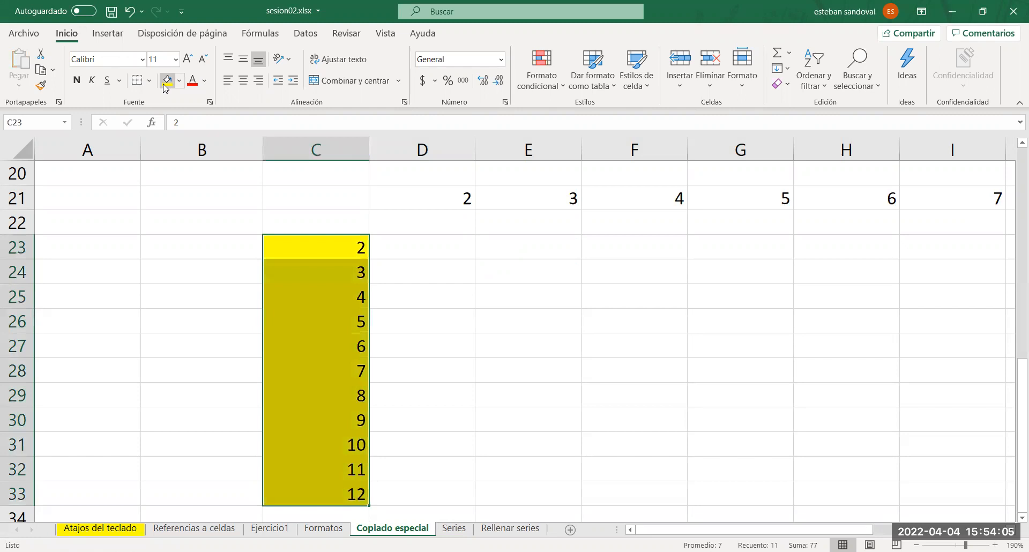
{"action": "left_click", "coordinate": [243, 80]}
{"action": "left_click", "coordinate": [77, 80]}
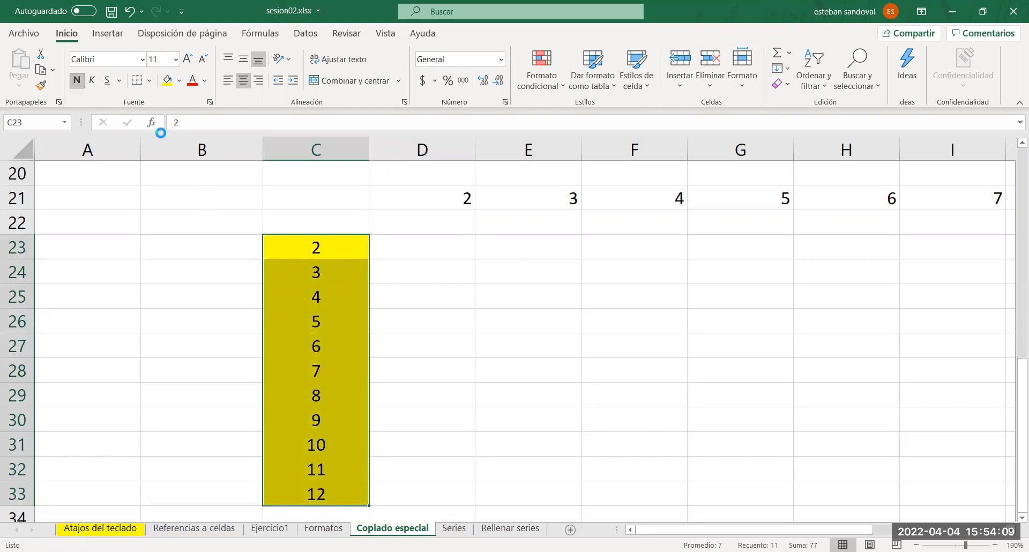
{"action": "left_click", "coordinate": [172, 220]}
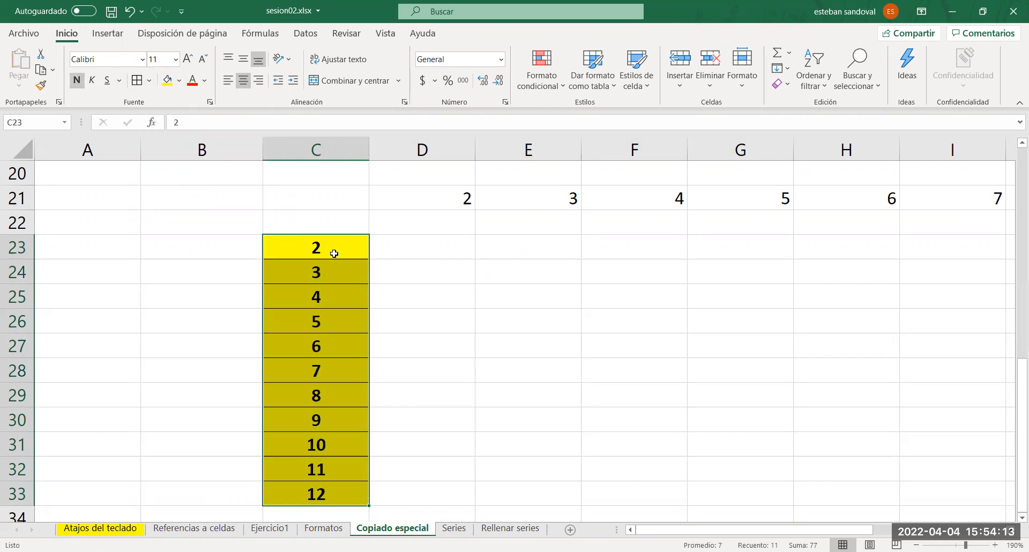
{"action": "left_click", "coordinate": [529, 321]}
Copy the formatted range C23:C33
{"action": "left_click_drag", "start_coordinate": [337, 247], "coordinate": [332, 490]}
{"action": "key", "text": "ctrl+c"}
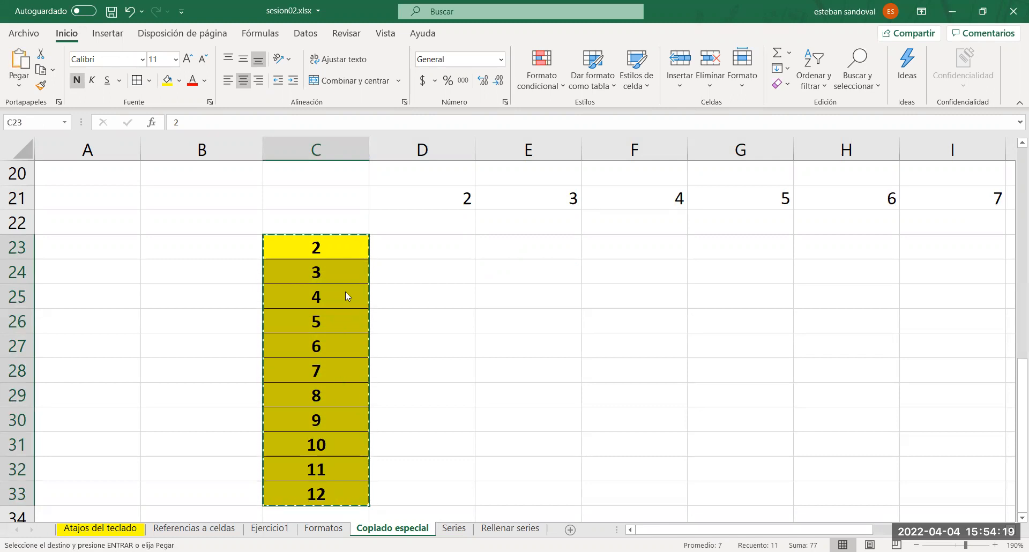
{"action": "right_click", "coordinate": [345, 294]}
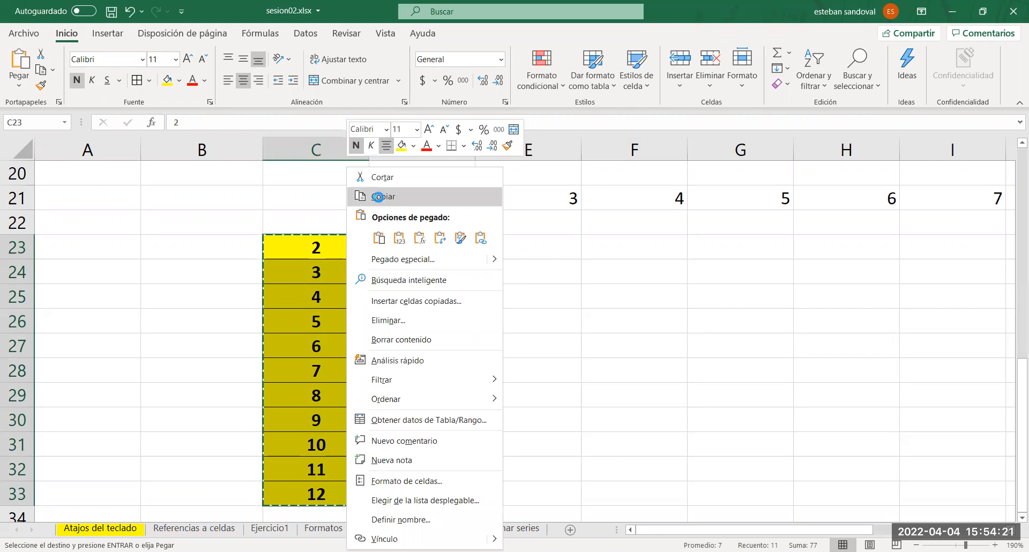
{"action": "left_click", "coordinate": [379, 198]}
Paste only the values of the copied column at E23 using Paste Special with Valores, and clear the copy marquee
{"action": "left_click", "coordinate": [492, 251]}
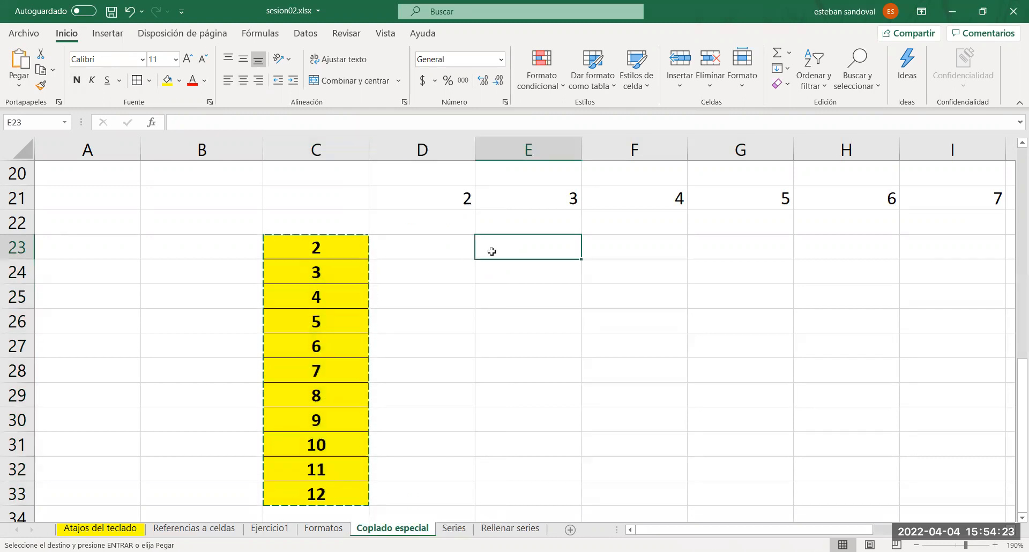
{"action": "right_click", "coordinate": [492, 253]}
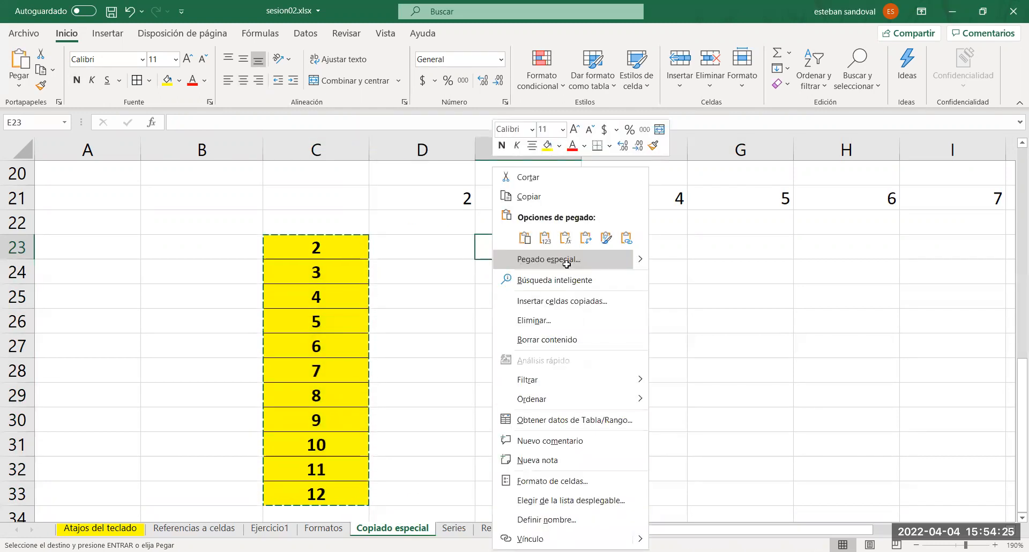
{"action": "left_click", "coordinate": [567, 262]}
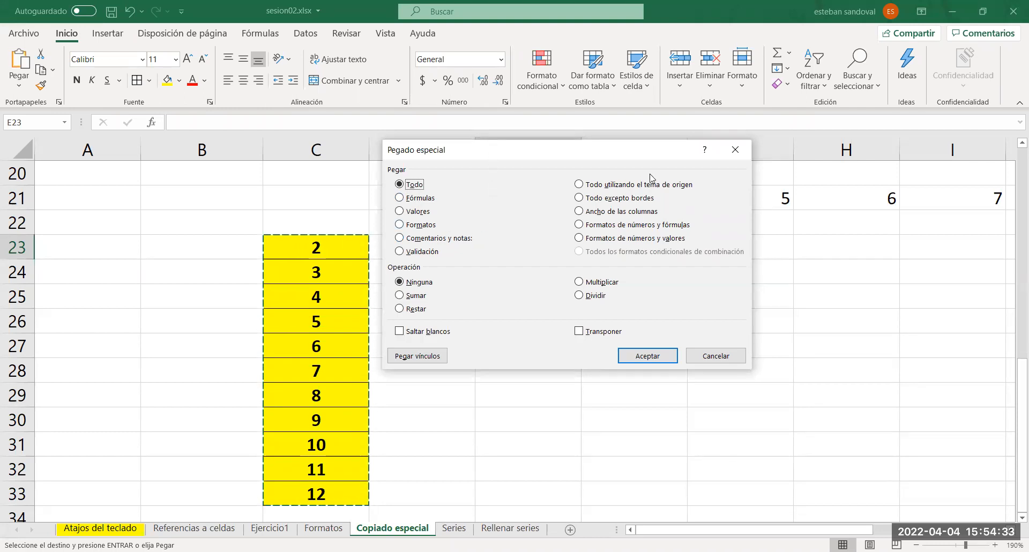
{"action": "left_click_drag", "start_coordinate": [491, 153], "coordinate": [650, 174]}
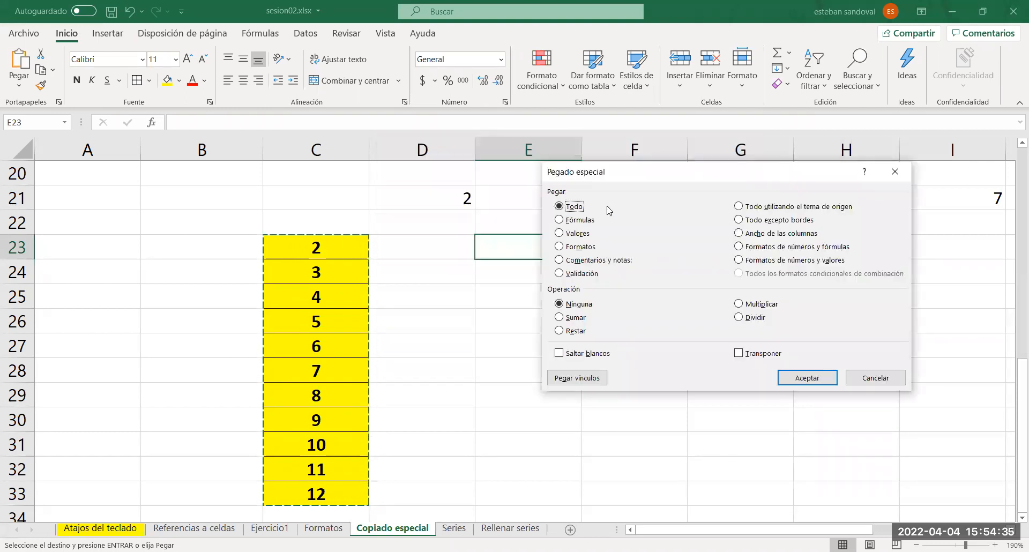
{"action": "left_click", "coordinate": [577, 236]}
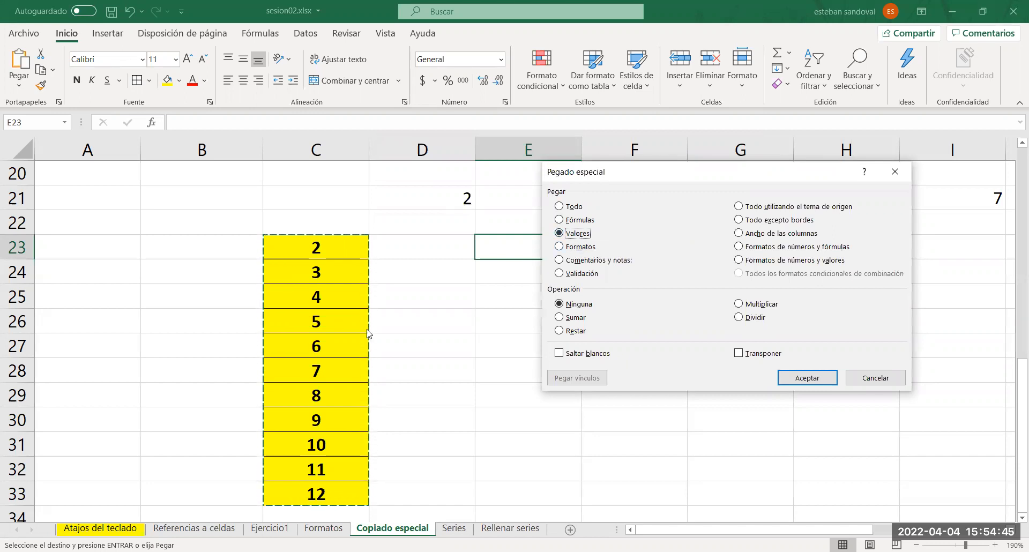
{"action": "left_click", "coordinate": [807, 378]}
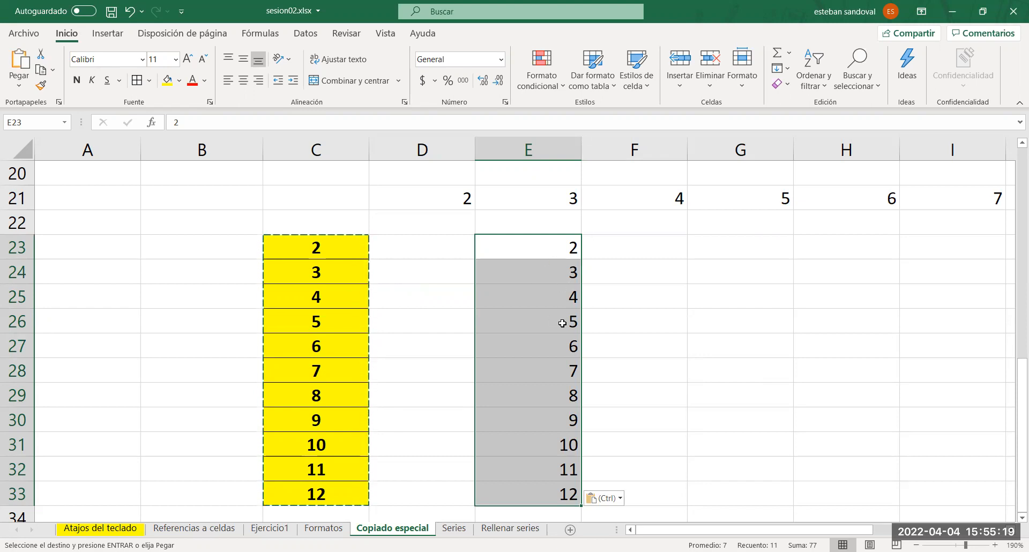
{"action": "key", "text": "Escape"}
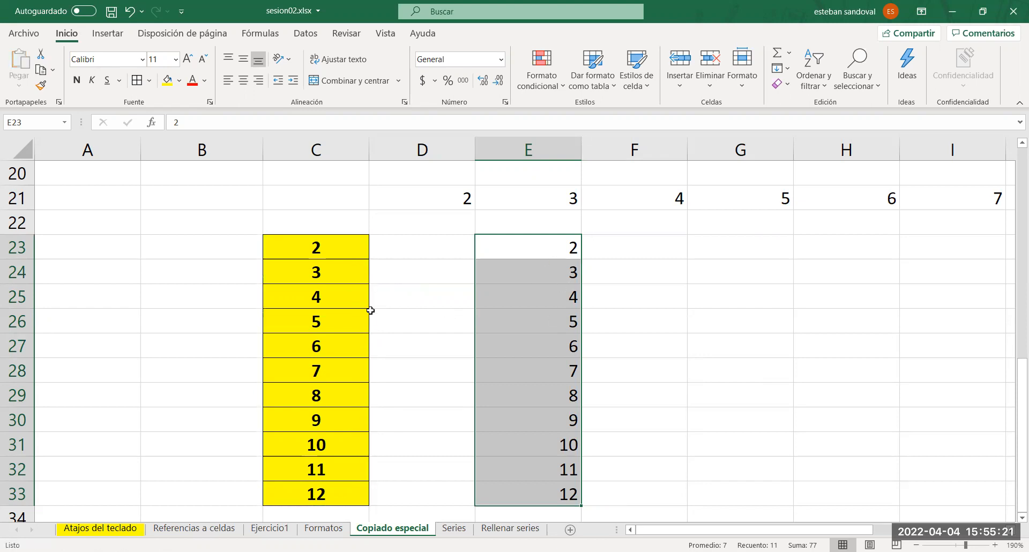
Replace the number in C25 with a formula that references C23
{"action": "left_click", "coordinate": [343, 300]}
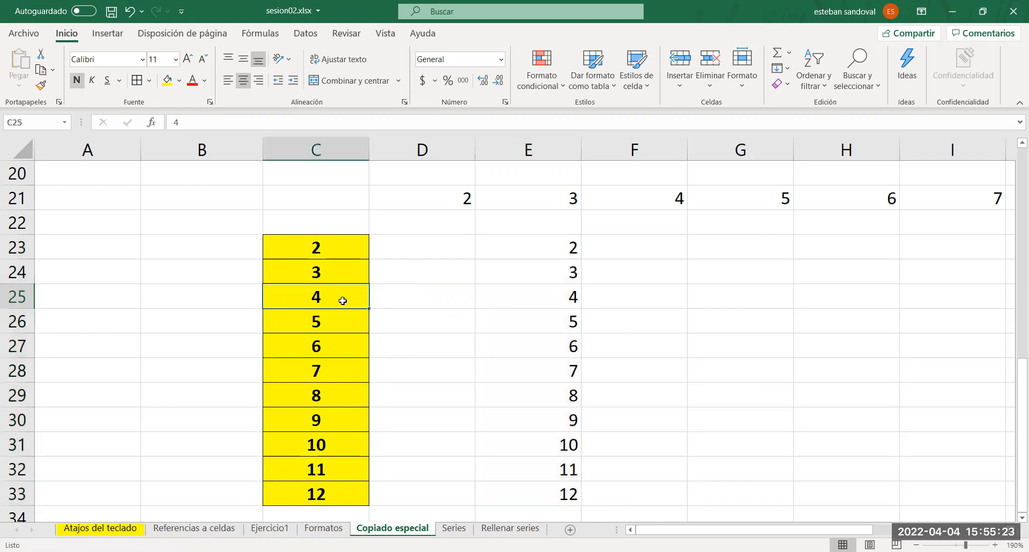
{"action": "type", "text": "="}
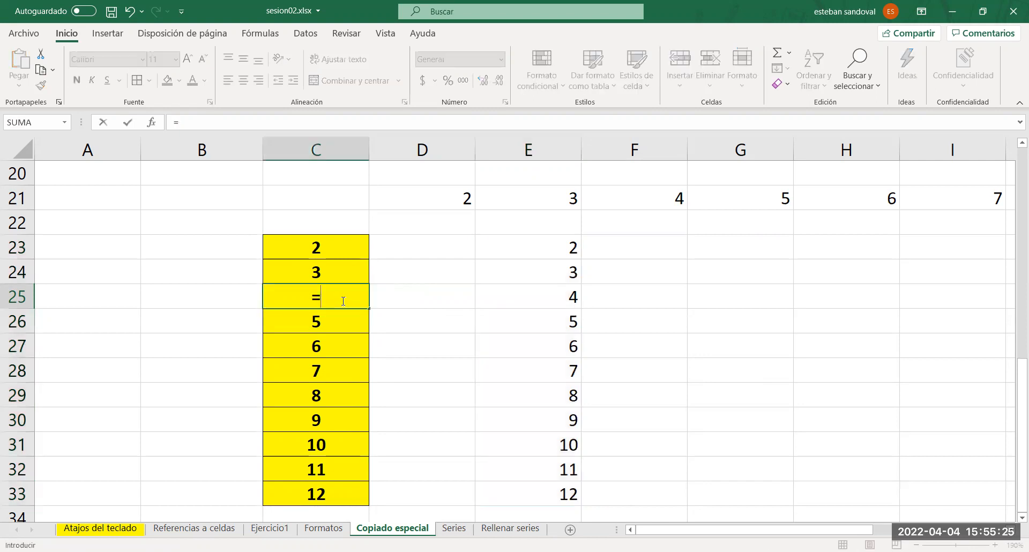
{"action": "left_click", "coordinate": [316, 249]}
{"action": "key", "text": "Return"}
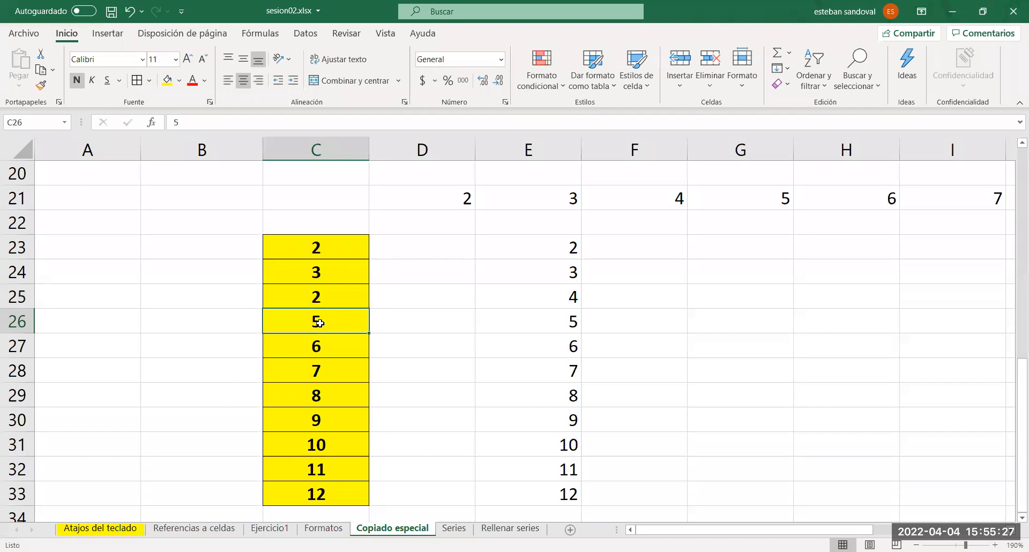
Replace the number in C28 with a formula that references C23
{"action": "left_click", "coordinate": [325, 374]}
{"action": "type", "text": "="}
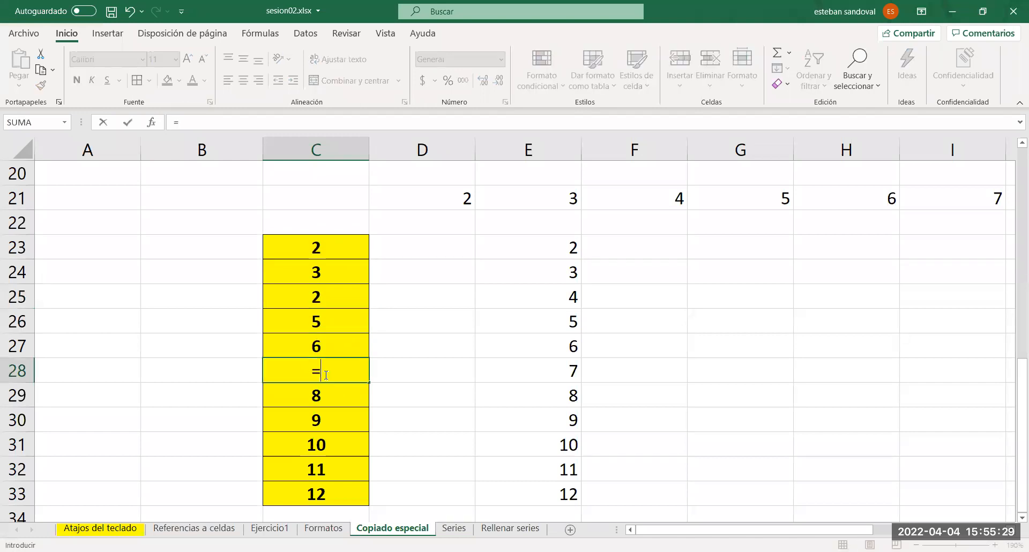
{"action": "left_click", "coordinate": [319, 251]}
{"action": "key", "text": "Return"}
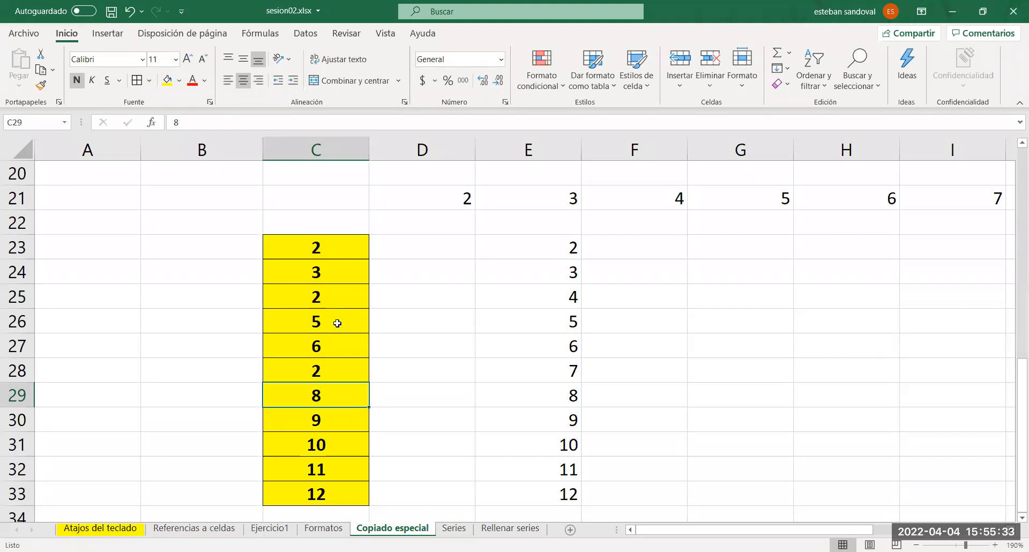
Replace the number in C33 with the formula =C26+C23
{"action": "left_click", "coordinate": [329, 492]}
{"action": "type", "text": "="}
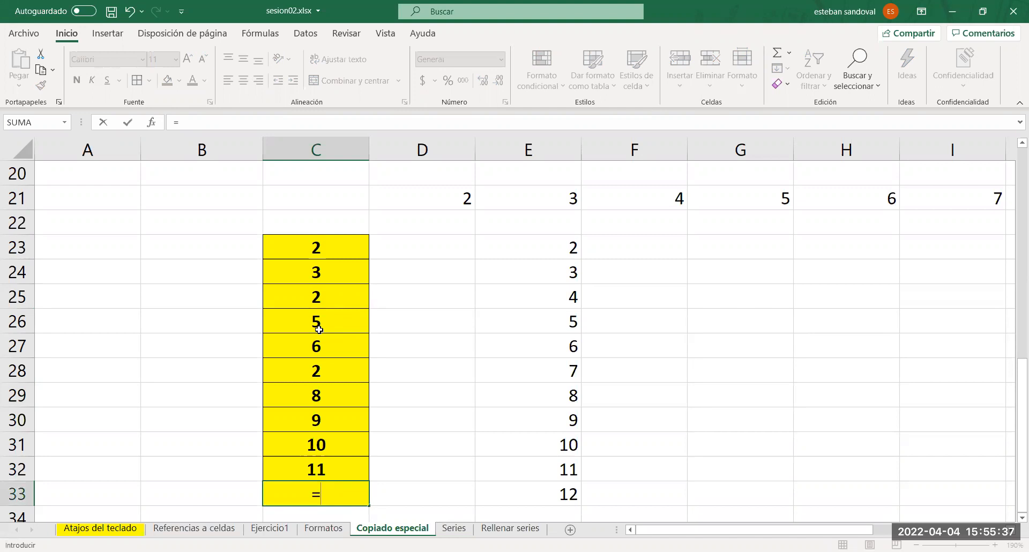
{"action": "left_click", "coordinate": [319, 329]}
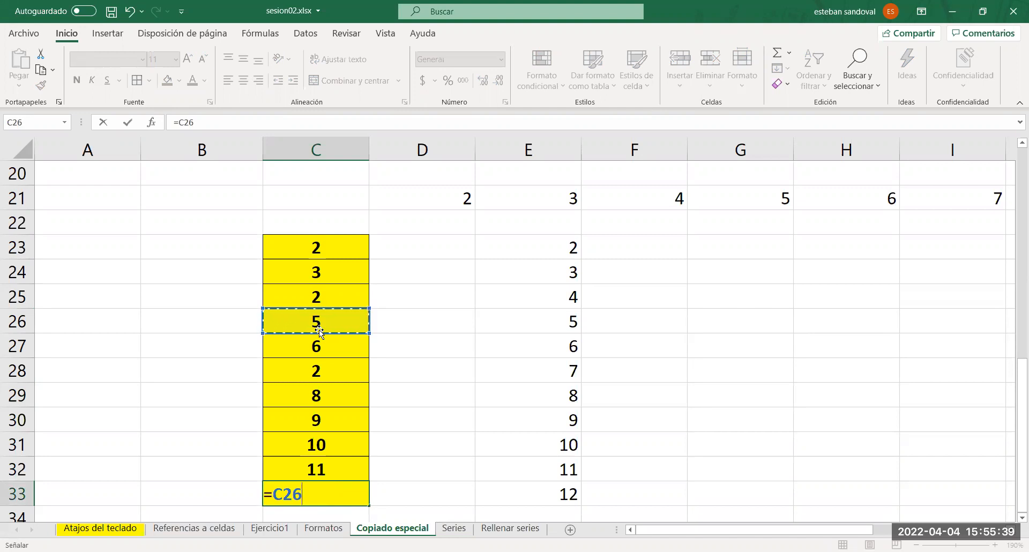
{"action": "type", "text": "+"}
{"action": "left_click", "coordinate": [332, 251]}
{"action": "key", "text": "Return"}
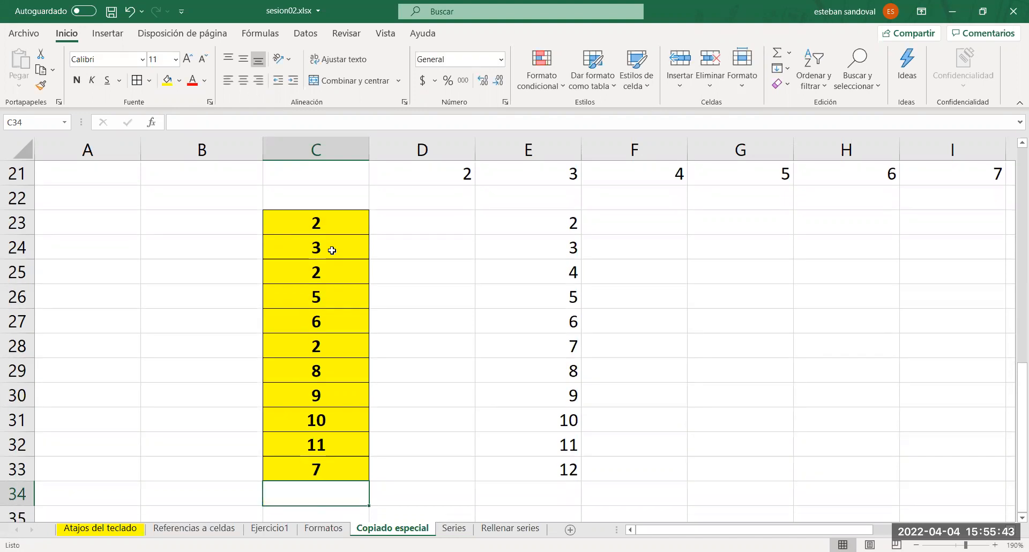
Copy C23:C33 with its formulas and paste only the values at G23 using Paste Special with Valores
{"action": "left_click", "coordinate": [402, 303]}
{"action": "left_click_drag", "start_coordinate": [330, 222], "coordinate": [339, 469]}
{"action": "key", "text": "ctrl+c"}
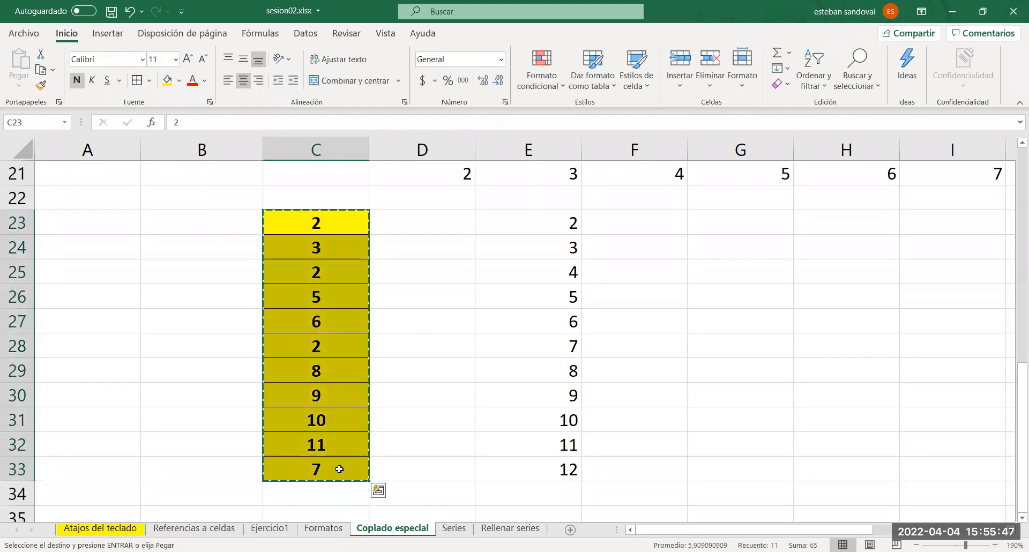
{"action": "key", "text": "ctrl+q"}
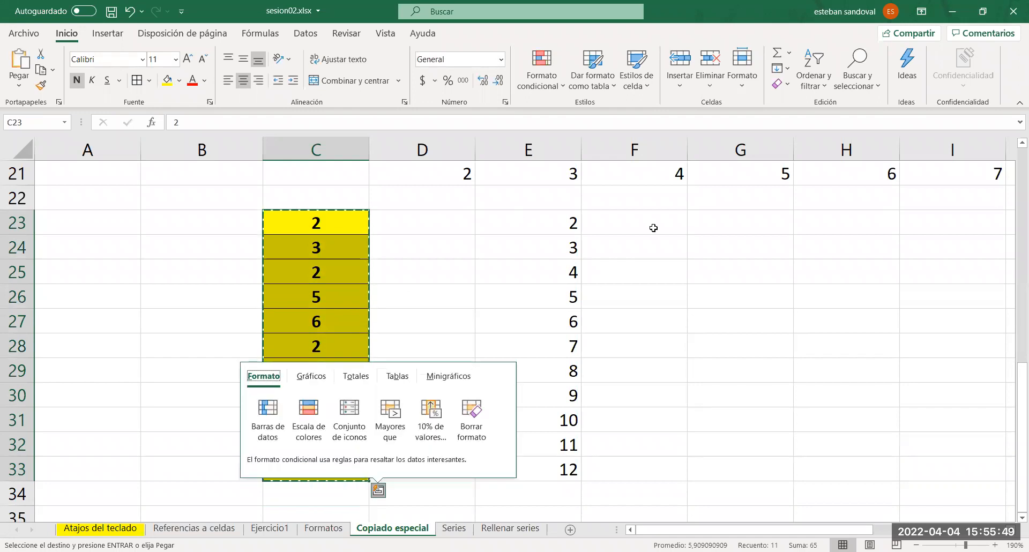
{"action": "left_click", "coordinate": [700, 226]}
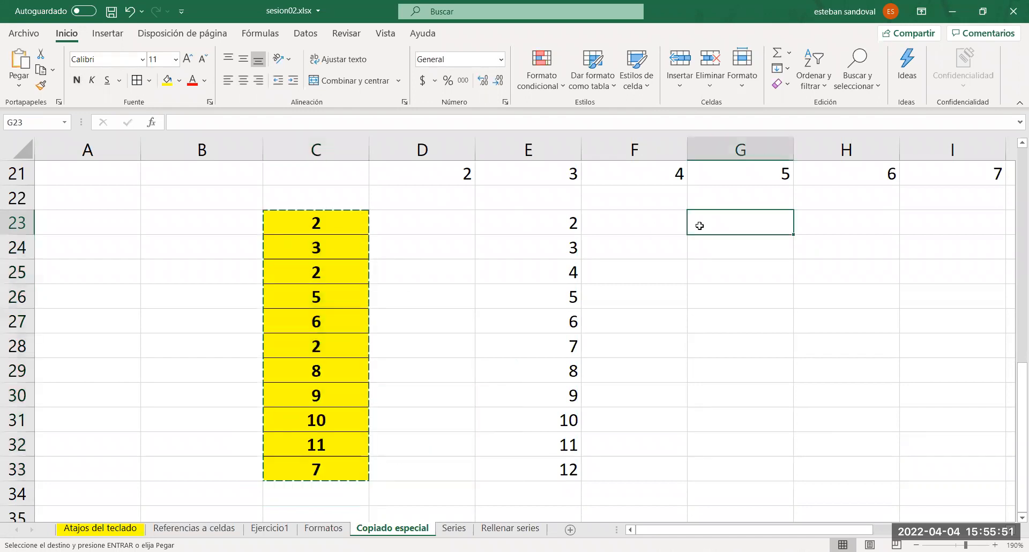
{"action": "right_click", "coordinate": [700, 226]}
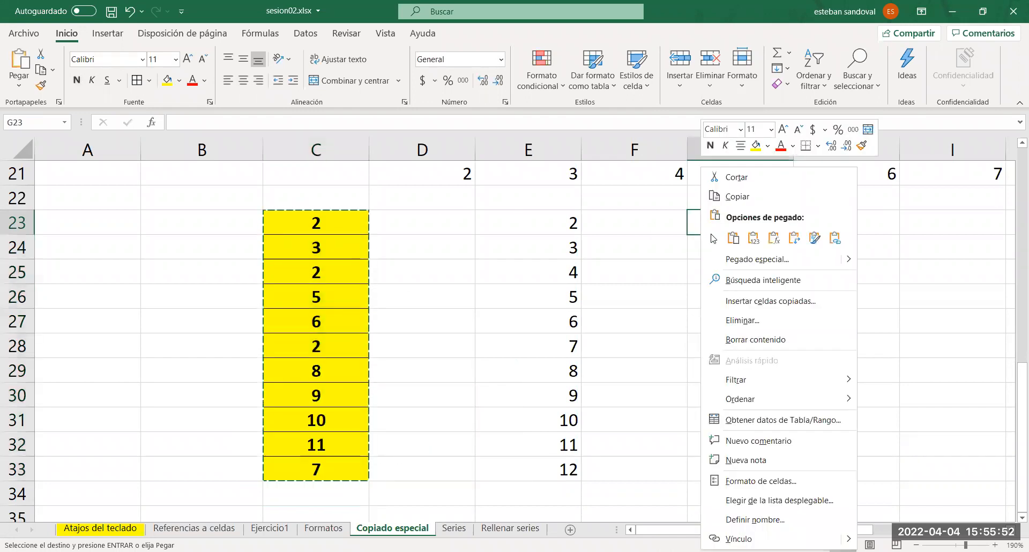
{"action": "left_click", "coordinate": [731, 260]}
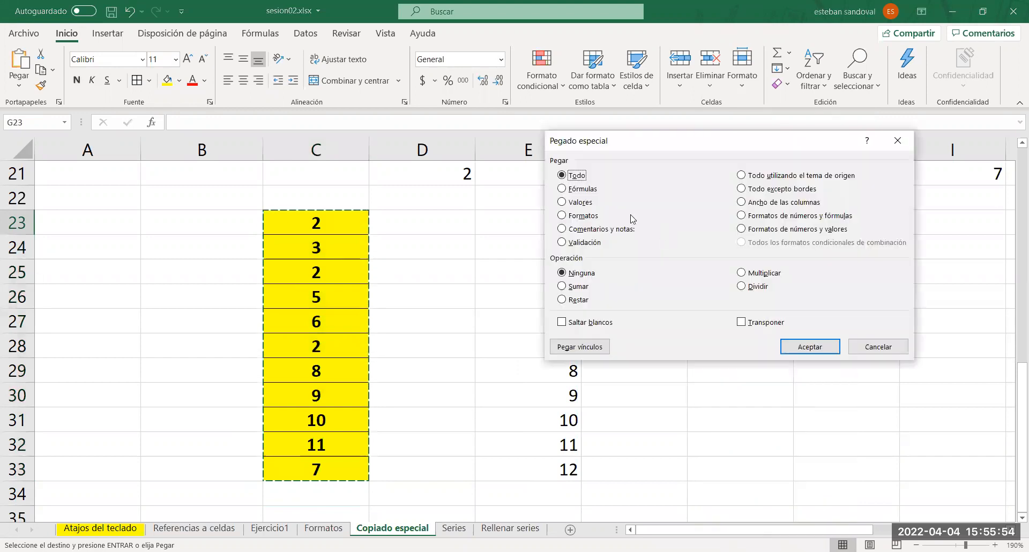
{"action": "left_click", "coordinate": [580, 202]}
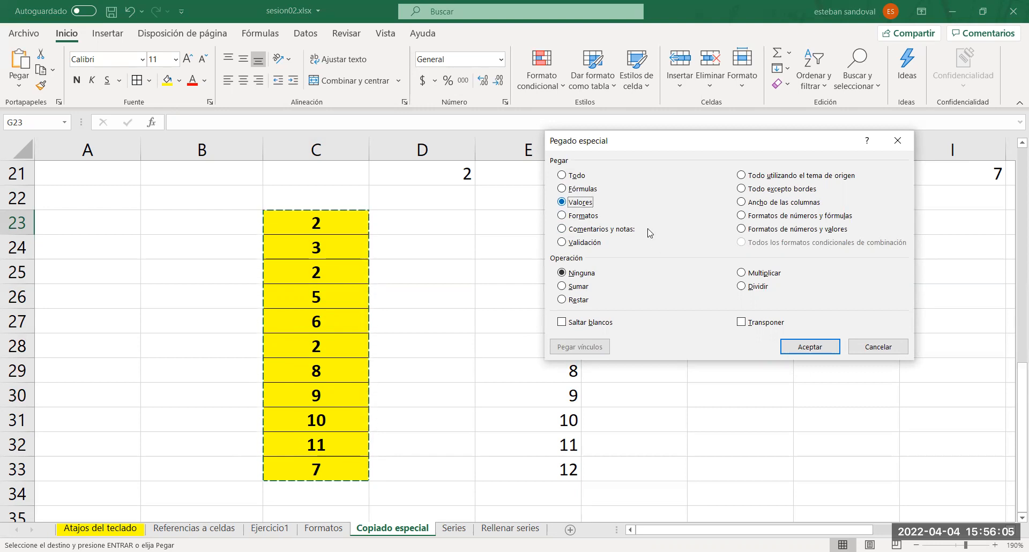
{"action": "left_click", "coordinate": [811, 348]}
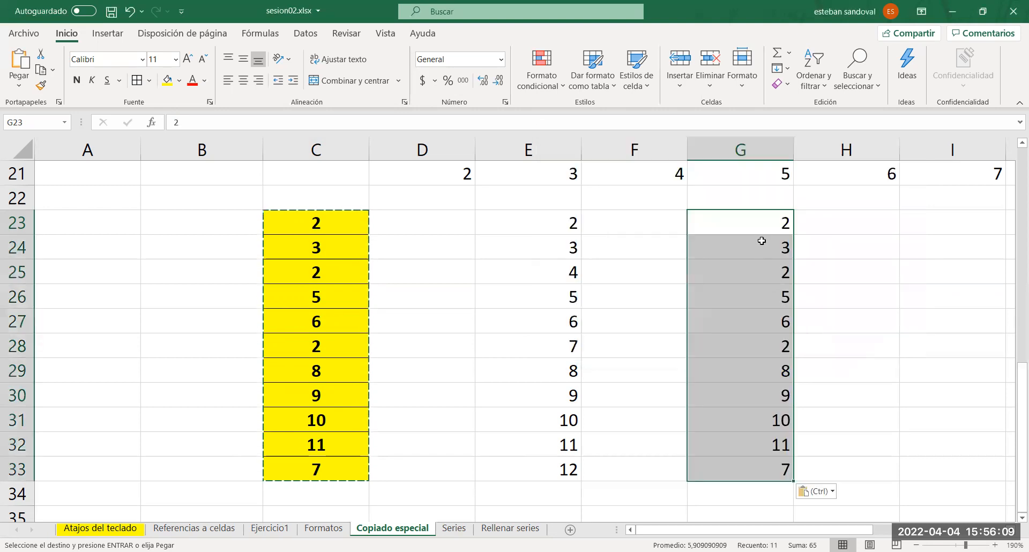
Inspect the contents of several pasted cells in column G, including G23, G25, G31 and G33, for values or formulas
{"action": "left_click", "coordinate": [762, 266]}
{"action": "key", "text": "Escape"}
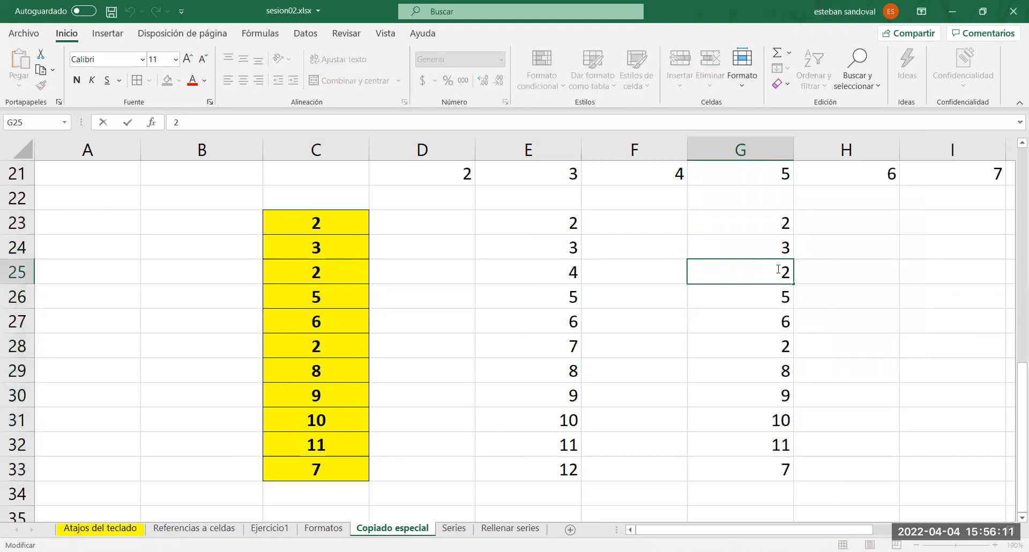
{"action": "left_click", "coordinate": [763, 248]}
{"action": "double_click", "coordinate": [764, 248]}
{"action": "double_click", "coordinate": [750, 219]}
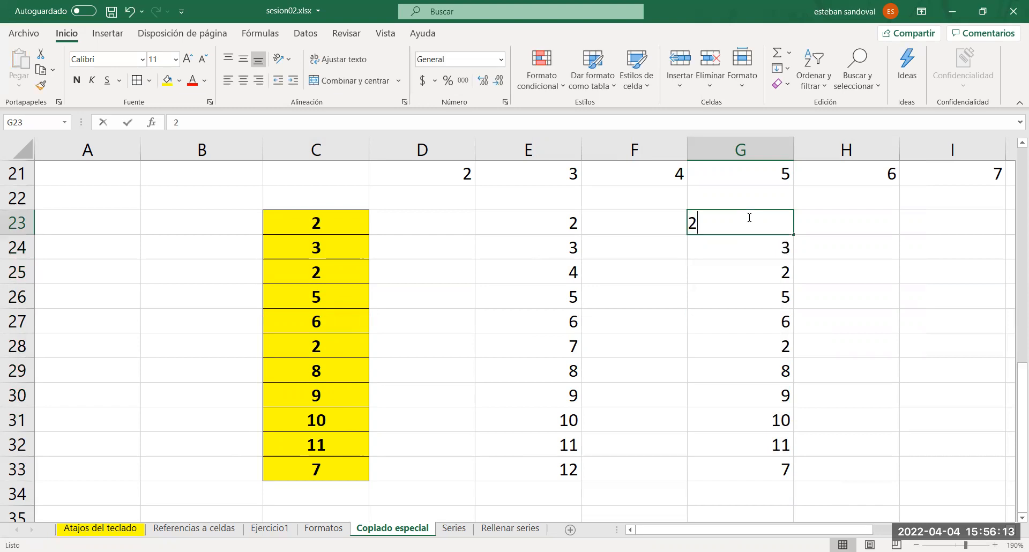
{"action": "double_click", "coordinate": [753, 466]}
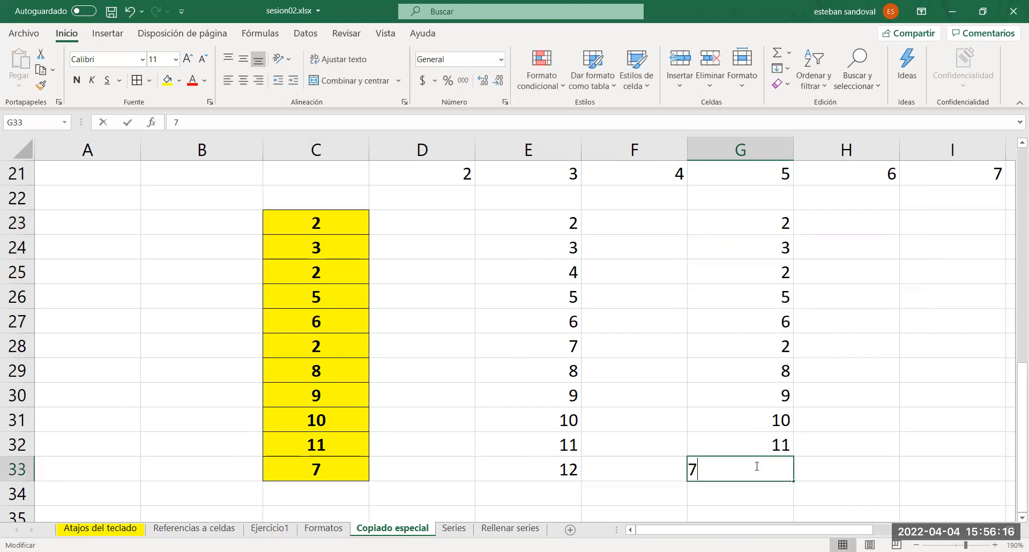
{"action": "double_click", "coordinate": [752, 375]}
{"action": "left_click", "coordinate": [749, 402]}
{"action": "double_click", "coordinate": [750, 402]}
{"action": "double_click", "coordinate": [745, 421]}
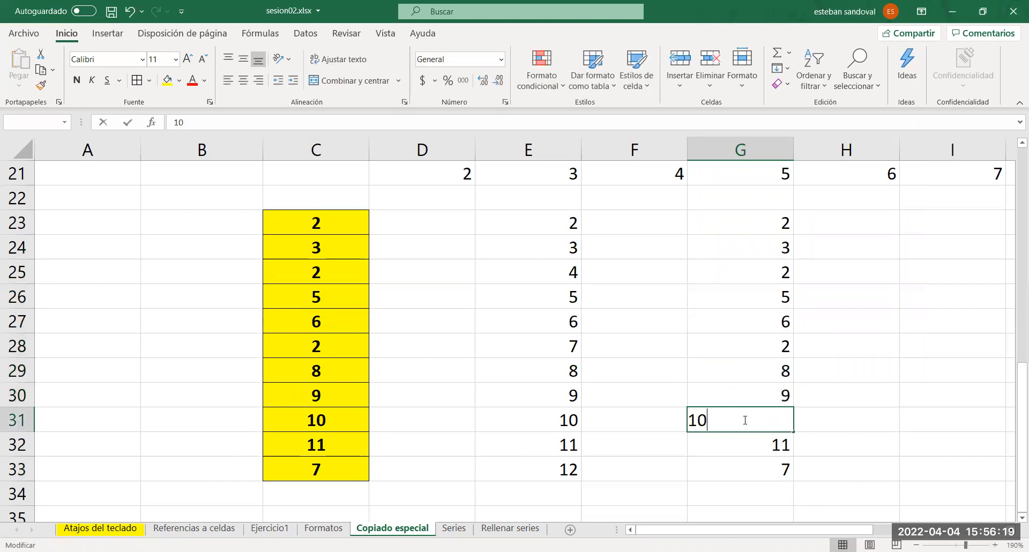
{"action": "left_click", "coordinate": [735, 464]}
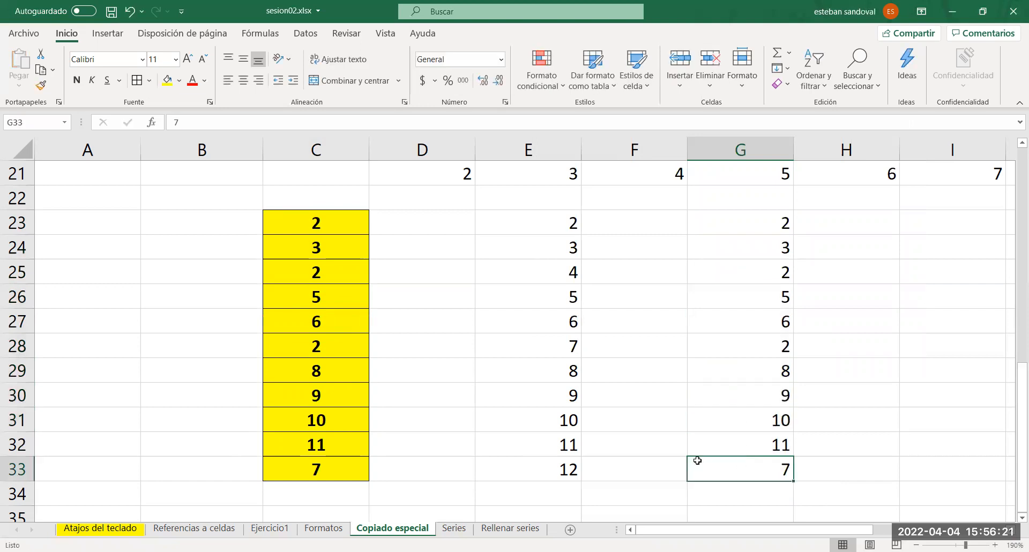
Compare the formula in C33 with the content pasted in G33
{"action": "double_click", "coordinate": [329, 475]}
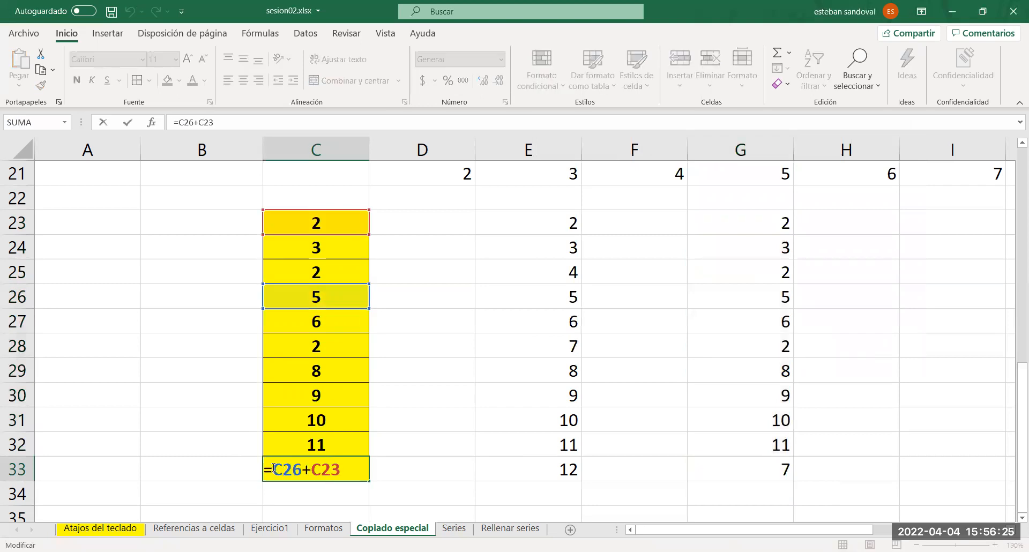
{"action": "key", "text": "Return"}
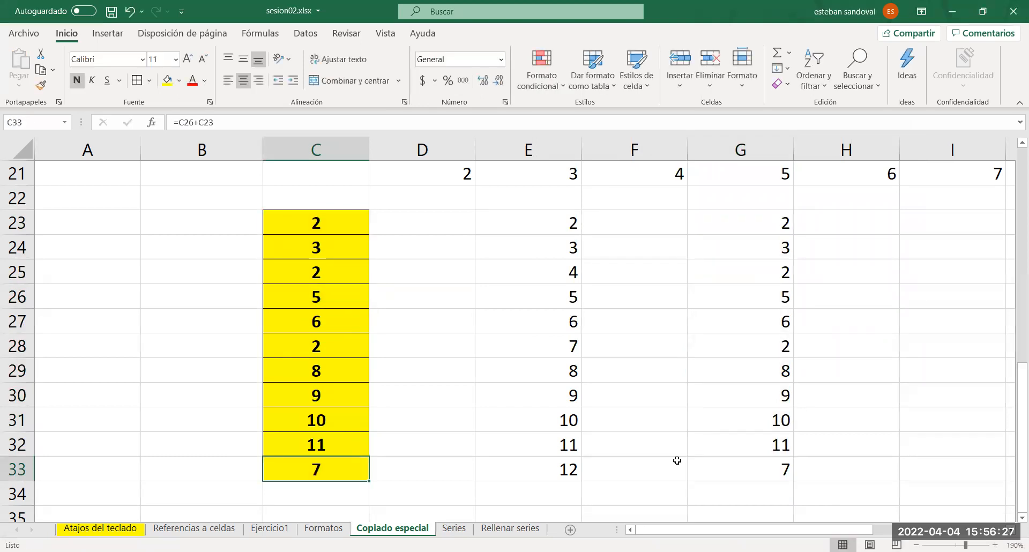
{"action": "left_click", "coordinate": [744, 471]}
{"action": "double_click", "coordinate": [744, 471]}
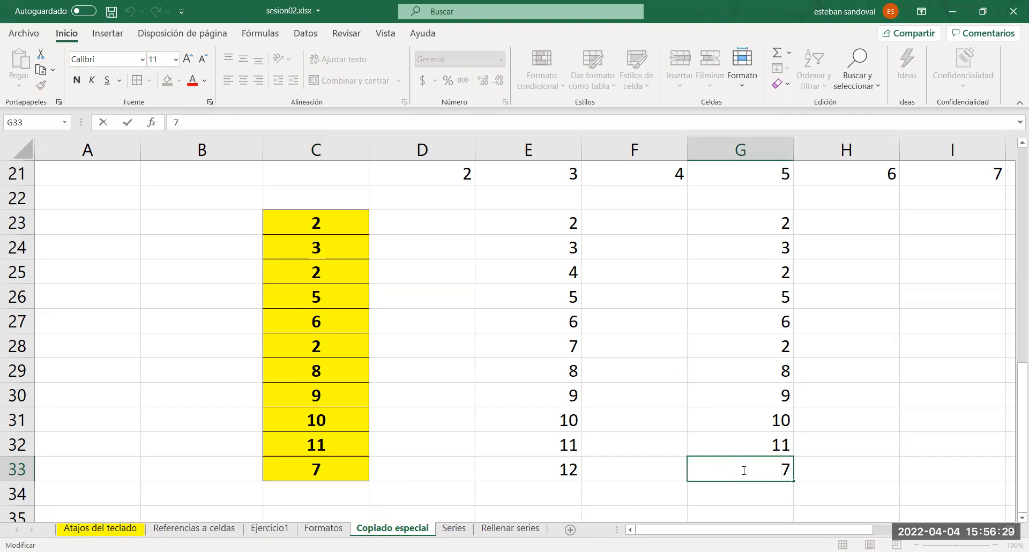
{"action": "key", "text": "Escape"}
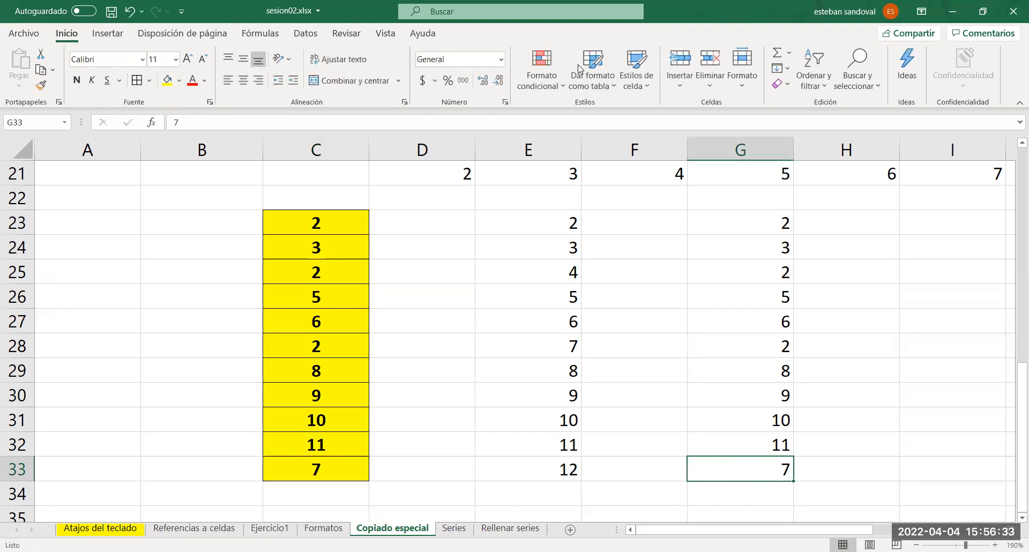
Copy C23:C33 again, and undo the values pasted at G23 and the formulas entered in C33 and C28
{"action": "left_click_drag", "start_coordinate": [358, 227], "coordinate": [341, 461]}
{"action": "key", "text": "ctrl+c"}
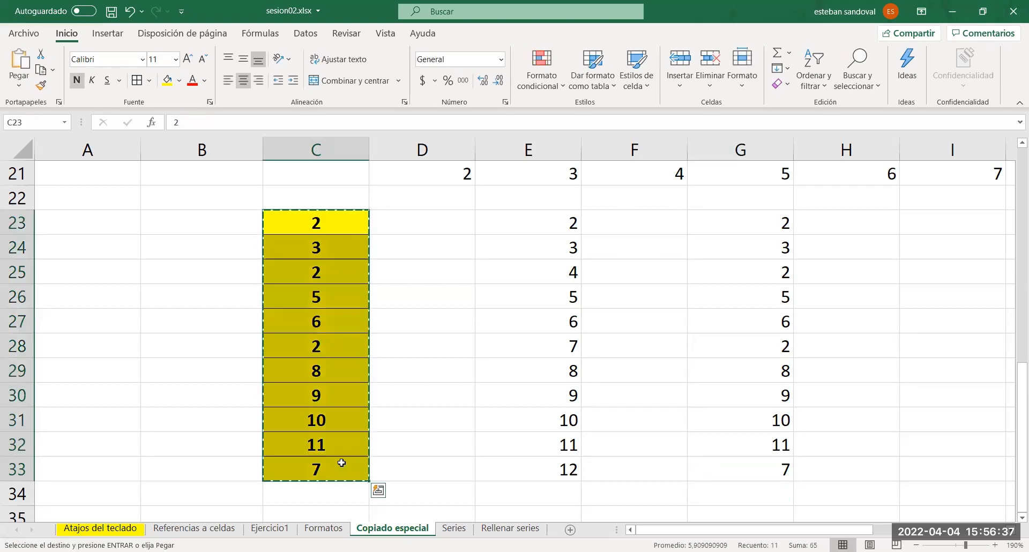
{"action": "key", "text": "ctrl+z"}
{"action": "key", "text": "ctrl+z"}
{"action": "key", "text": "ctrl+z"}
{"action": "key", "text": "ctrl+z"}
{"action": "key", "text": "ctrl+z"}
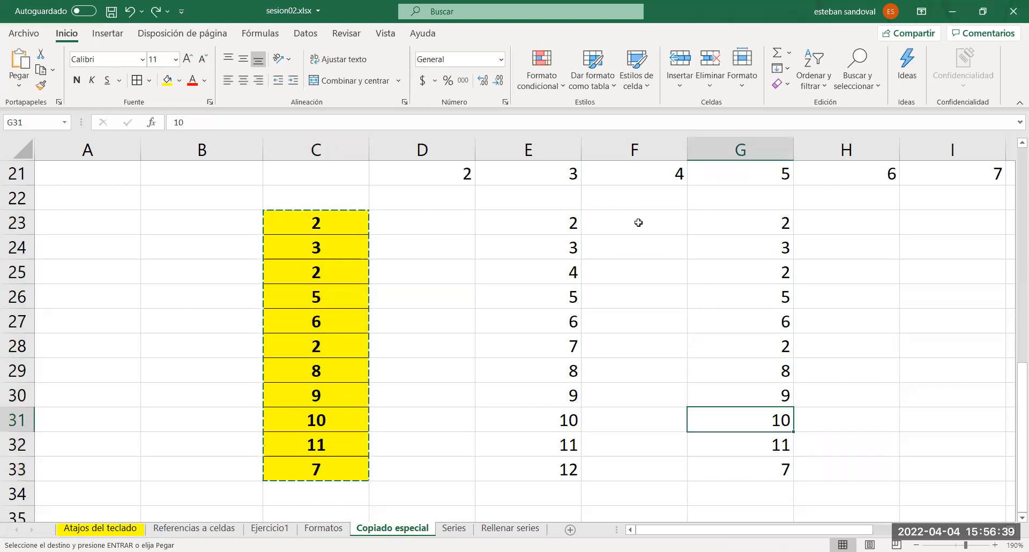
{"action": "key", "text": "ctrl+z"}
{"action": "key", "text": "ctrl+z"}
{"action": "key", "text": "ctrl+z"}
{"action": "key", "text": "ctrl+z"}
{"action": "key", "text": "ctrl+z"}
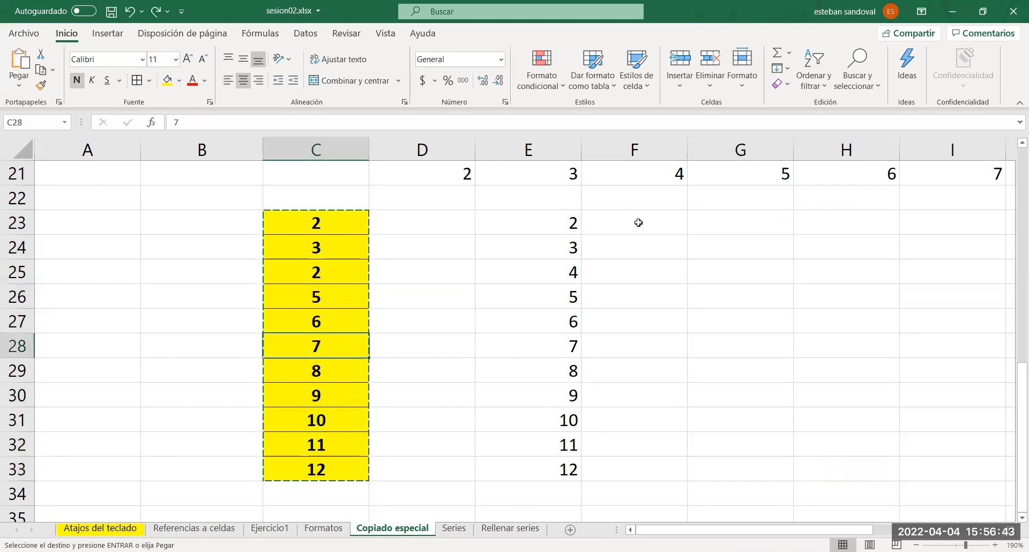
Clear the pasted values from E23:E33
{"action": "left_click_drag", "start_coordinate": [554, 221], "coordinate": [545, 476]}
{"action": "key", "text": "Delete"}
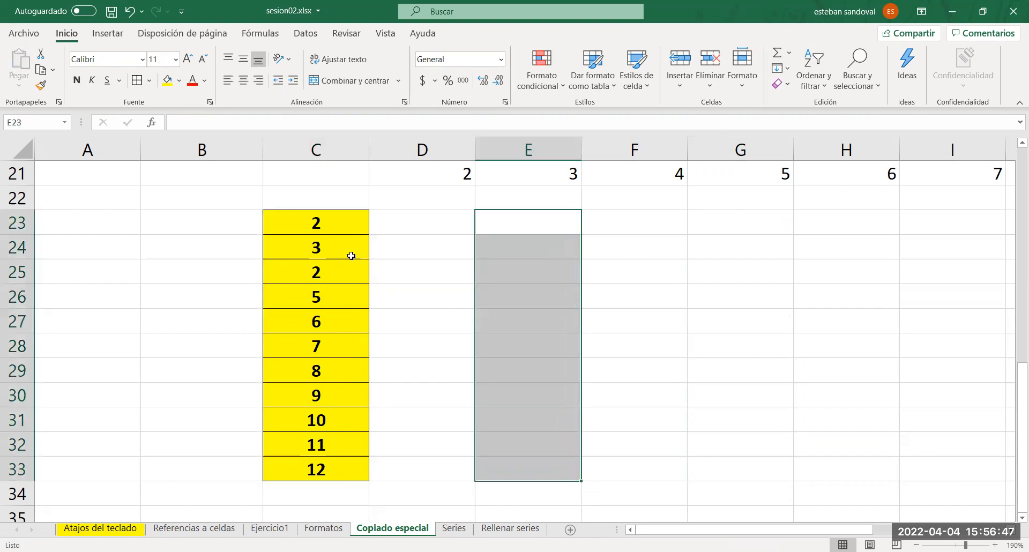
{"action": "left_click_drag", "start_coordinate": [349, 225], "coordinate": [337, 476]}
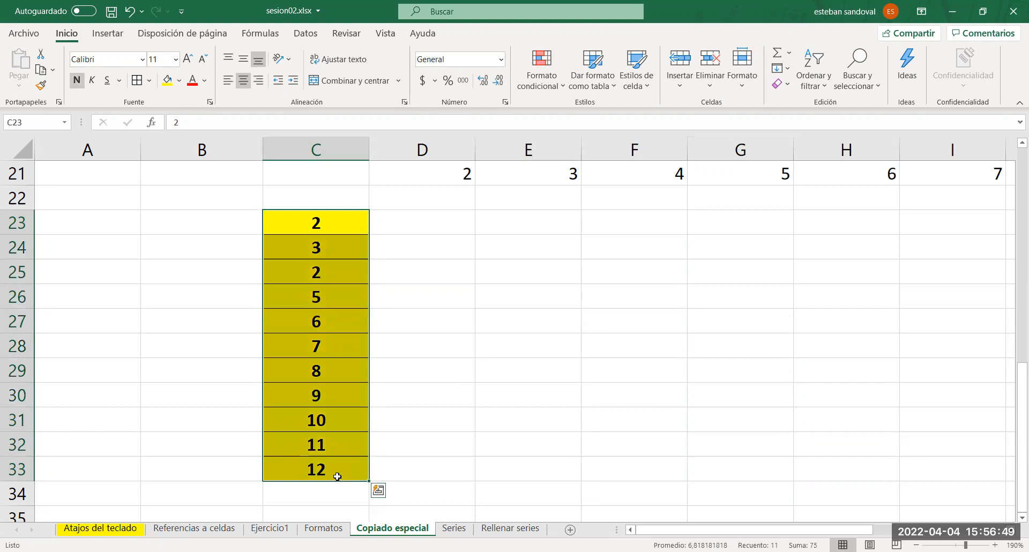
{"action": "right_click", "coordinate": [337, 477]}
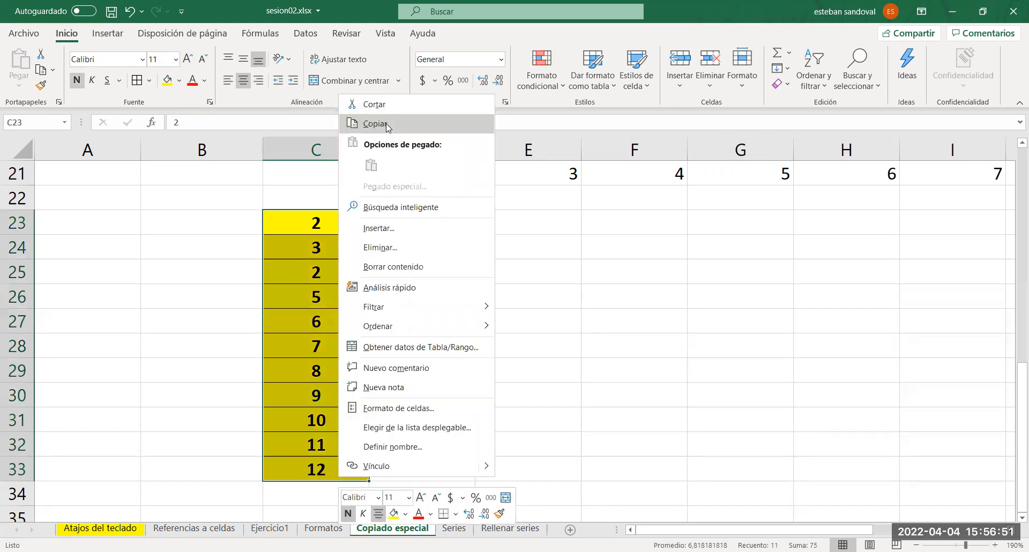
{"action": "left_click", "coordinate": [387, 125]}
{"action": "left_click", "coordinate": [501, 226]}
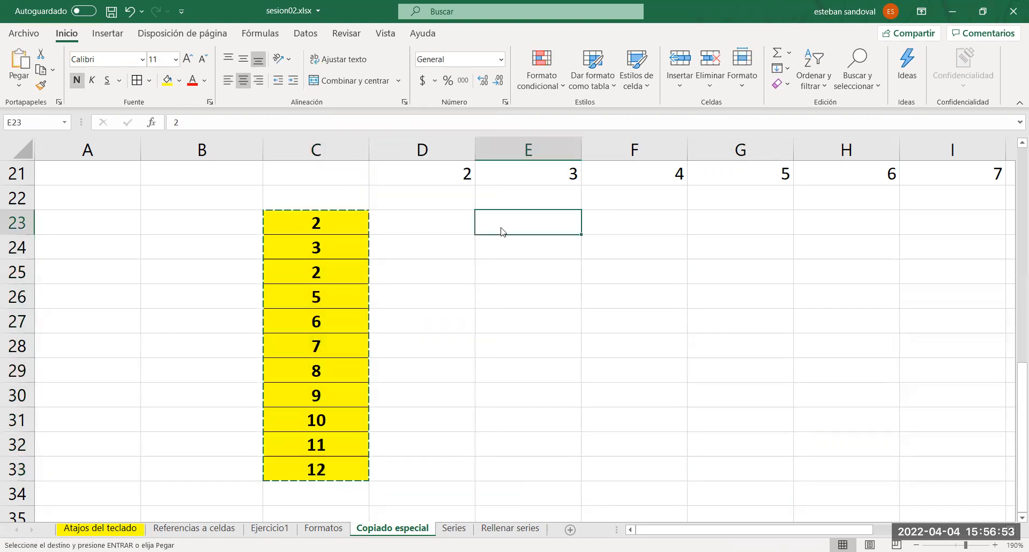
{"action": "key", "text": "Escape"}
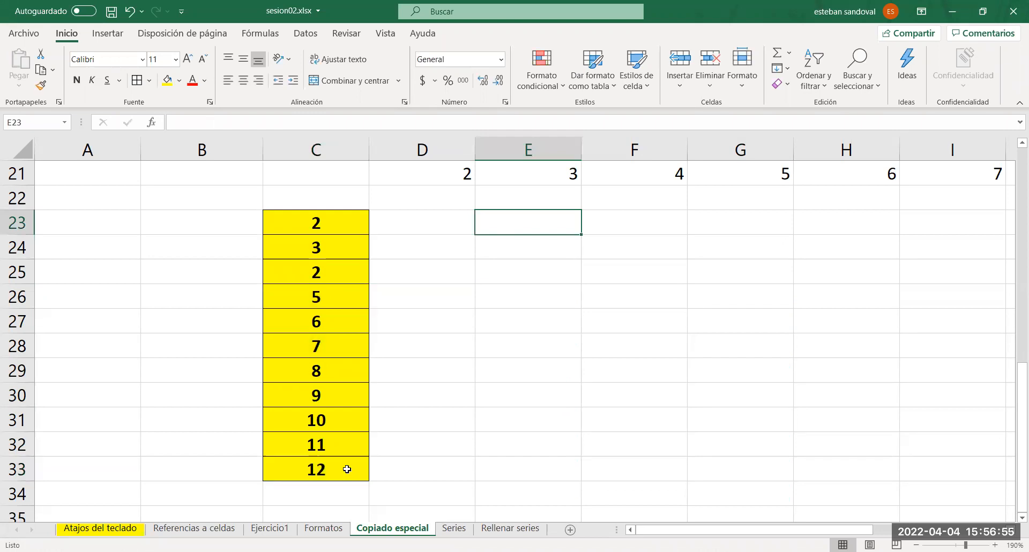
{"action": "left_click", "coordinate": [129, 13]}
{"action": "left_click", "coordinate": [130, 13]}
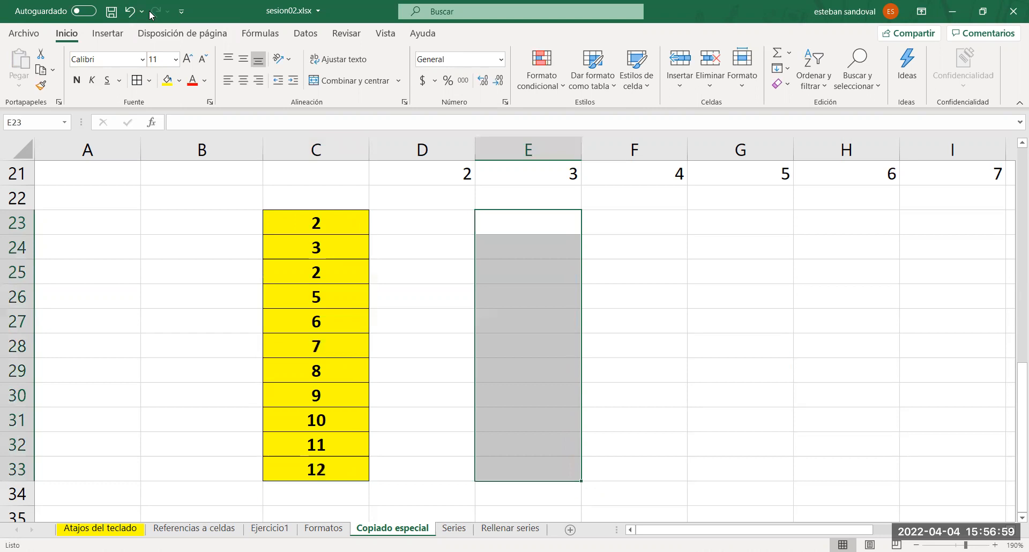
Enter the formula =C29+C25 in C33
{"action": "left_click", "coordinate": [340, 469]}
{"action": "type", "text": "="}
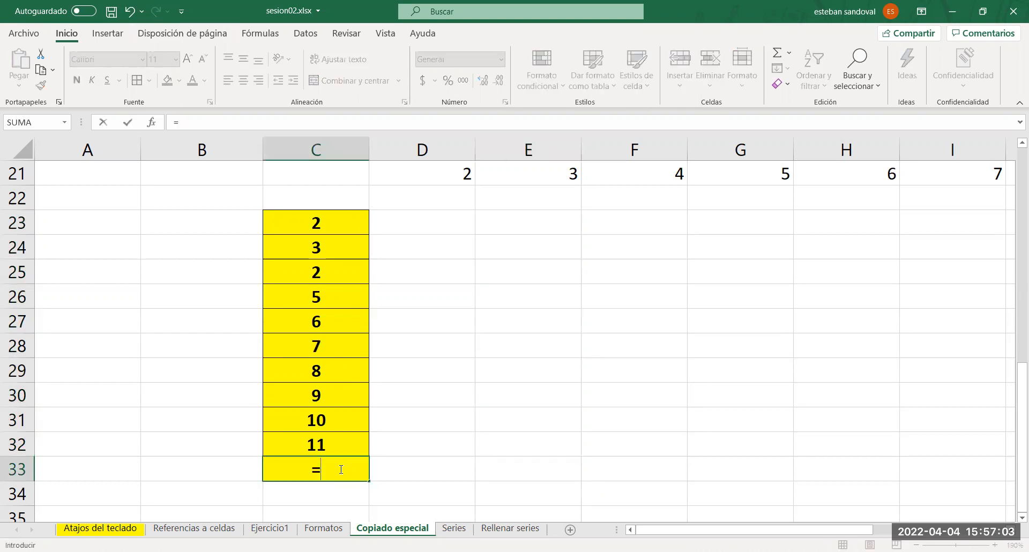
{"action": "left_click", "coordinate": [335, 371]}
{"action": "type", "text": "+"}
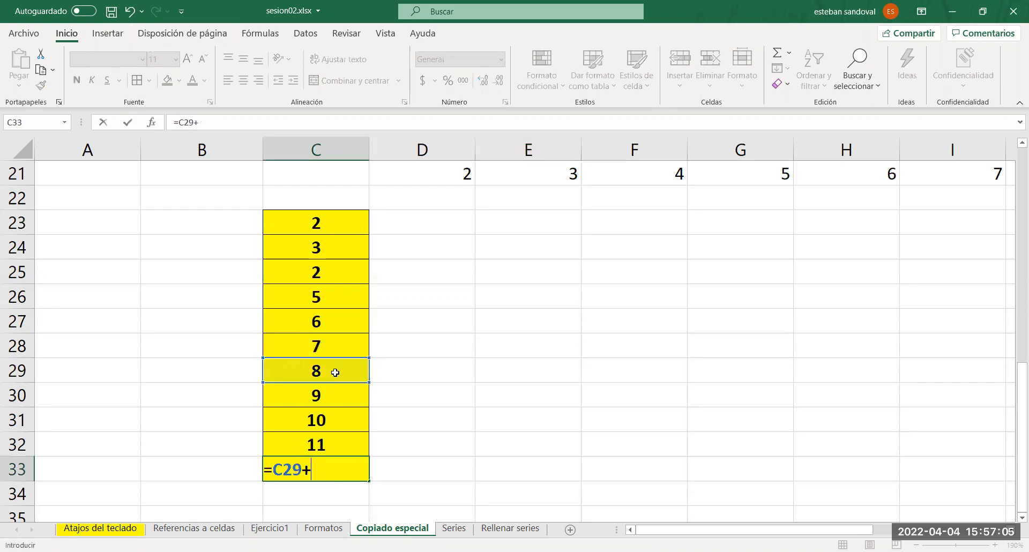
{"action": "left_click", "coordinate": [336, 274]}
{"action": "key", "text": "Return"}
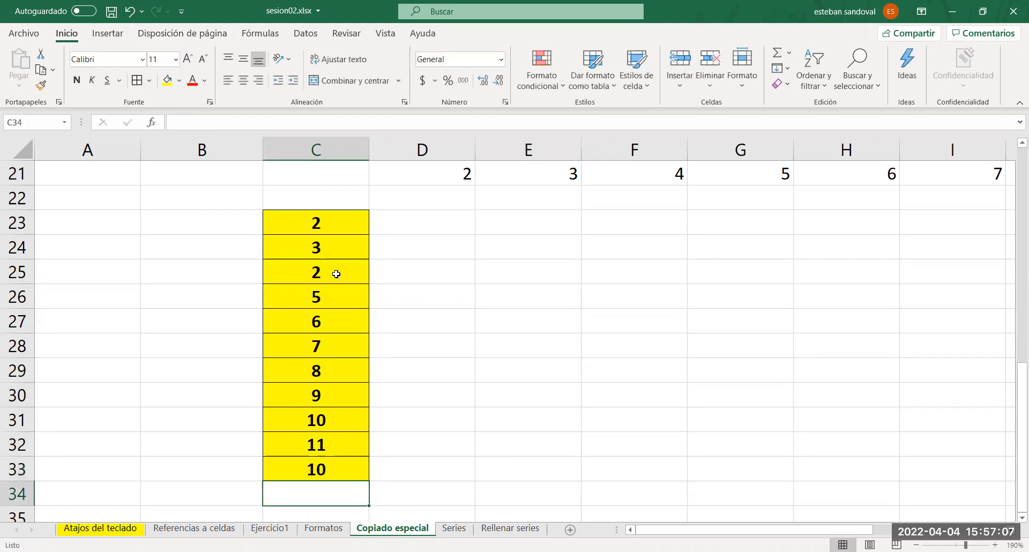
Copy C23:C33 and paste only its formulas at E23 with Paste Special
{"action": "left_click_drag", "start_coordinate": [348, 217], "coordinate": [344, 468]}
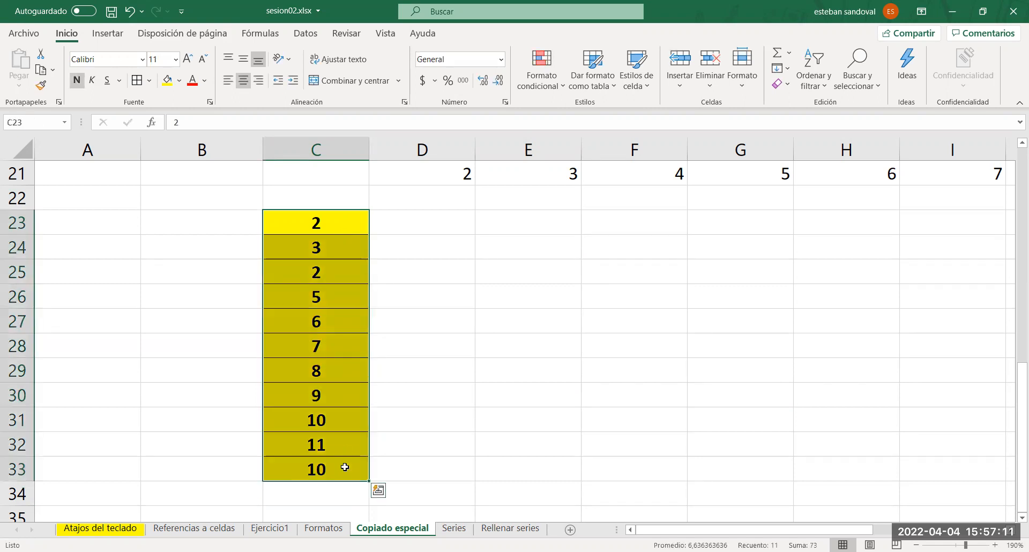
{"action": "key", "text": "ctrl+c"}
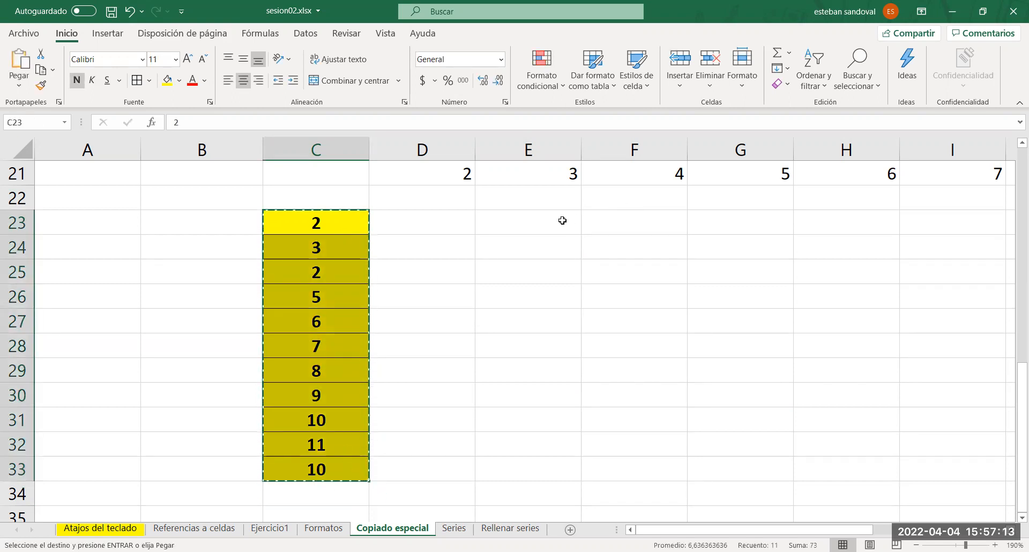
{"action": "left_click", "coordinate": [562, 220]}
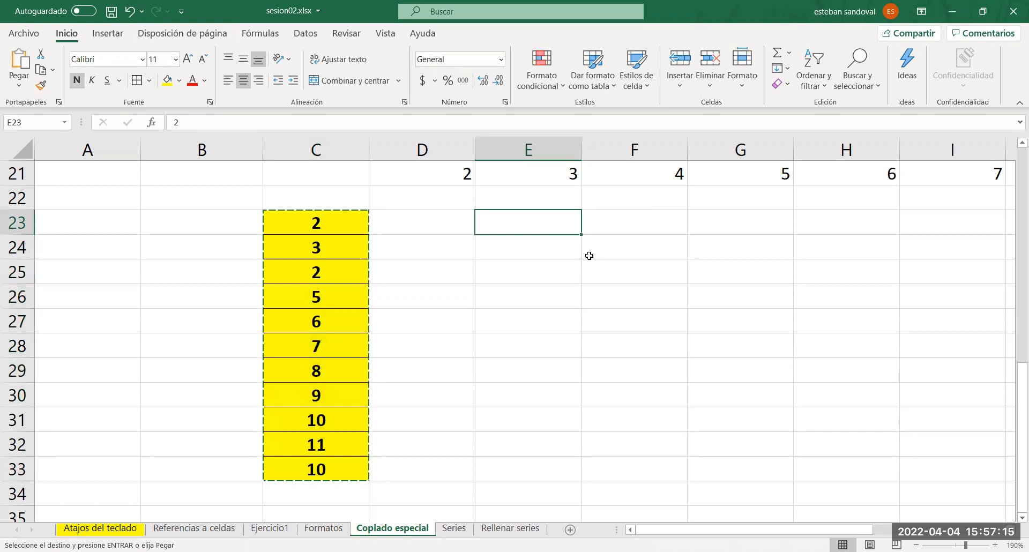
{"action": "key", "text": "ctrl+alt+v"}
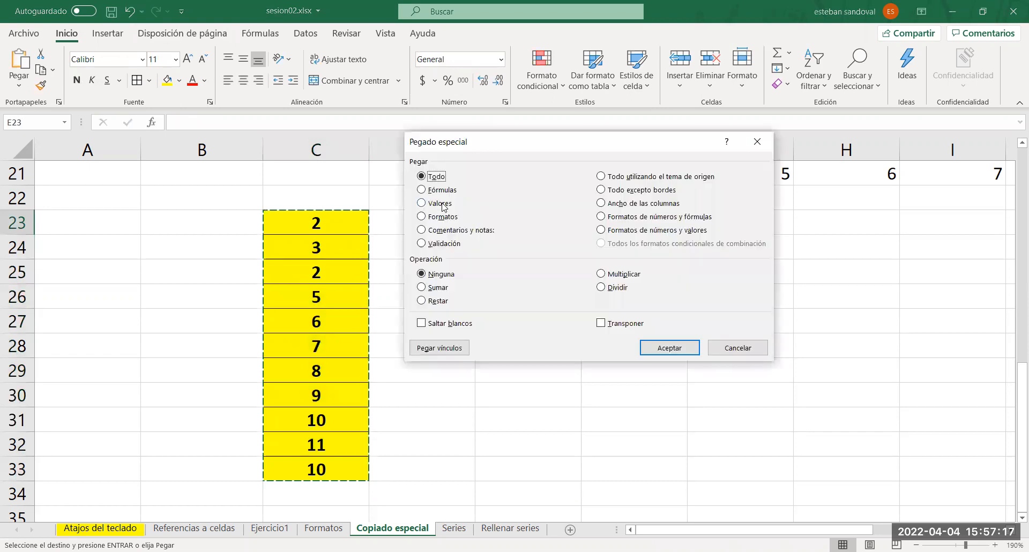
{"action": "left_click", "coordinate": [441, 191]}
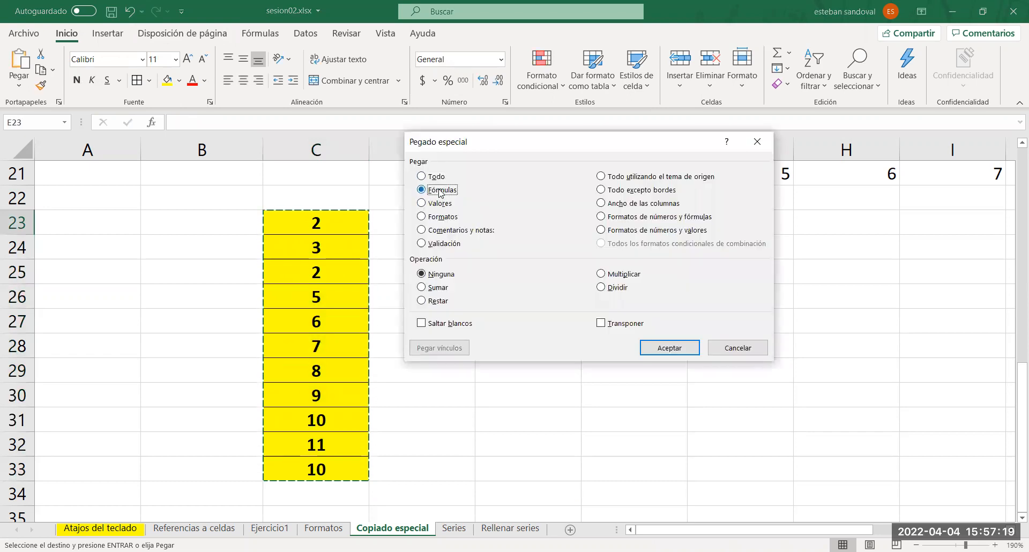
{"action": "left_click", "coordinate": [663, 348]}
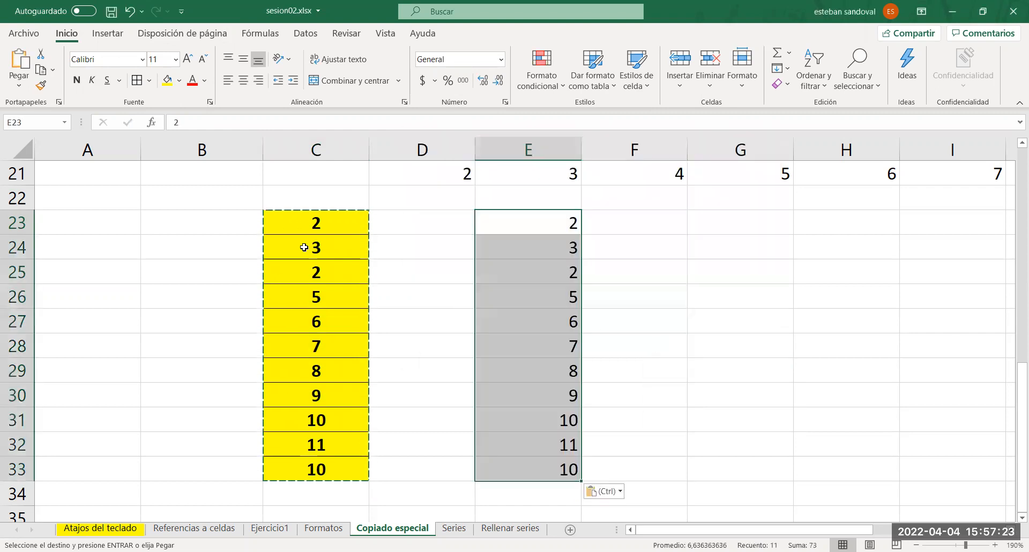
Inspect the contents of pasted cells E23, E24 and E25 for values or formulas
{"action": "left_click", "coordinate": [709, 335]}
{"action": "key", "text": "Up"}
{"action": "key", "text": "Up"}
{"action": "key", "text": "Up"}
{"action": "key", "text": "Up"}
{"action": "key", "text": "Up"}
{"action": "key", "text": "Up"}
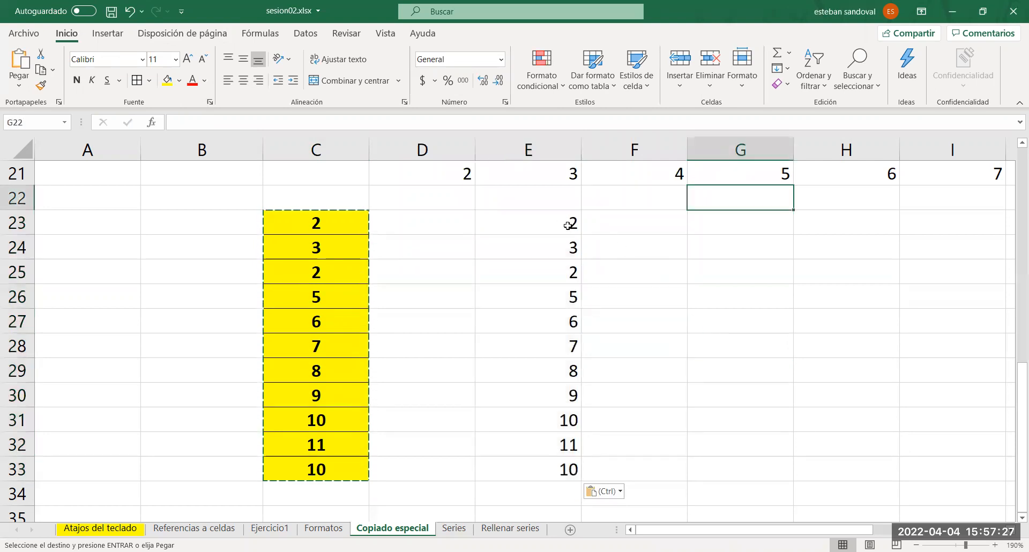
{"action": "double_click", "coordinate": [547, 226]}
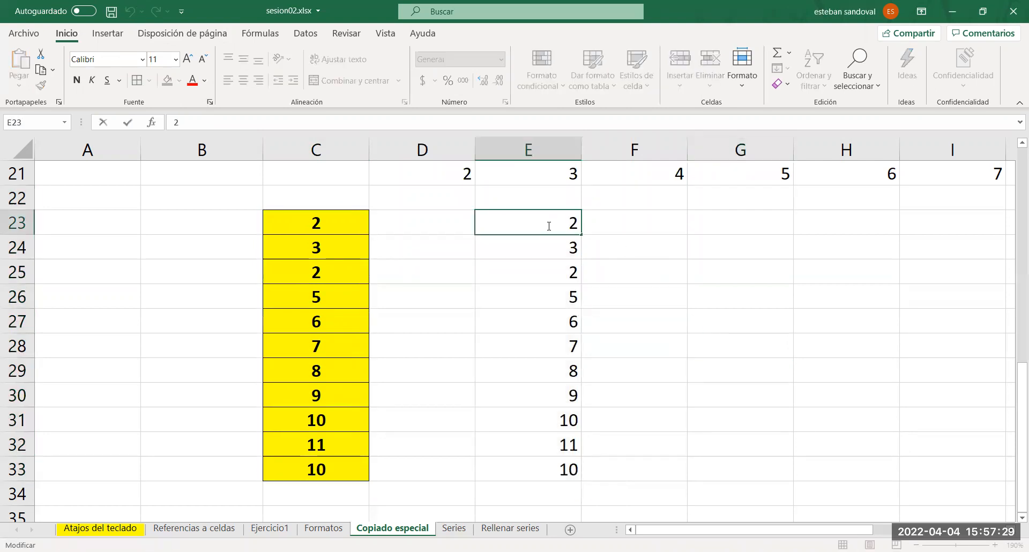
{"action": "double_click", "coordinate": [543, 248]}
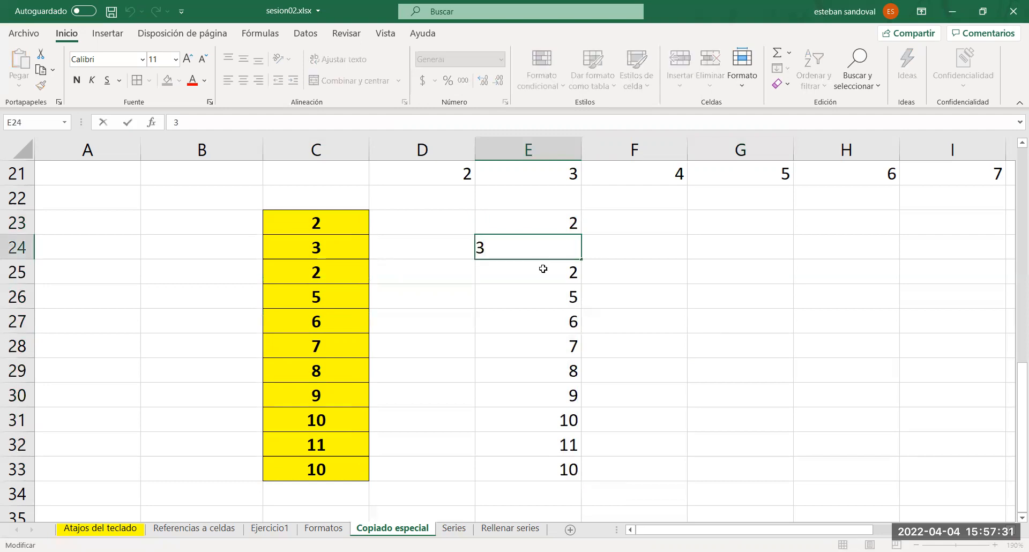
{"action": "left_click", "coordinate": [543, 271]}
{"action": "type", "text": "=E23"}
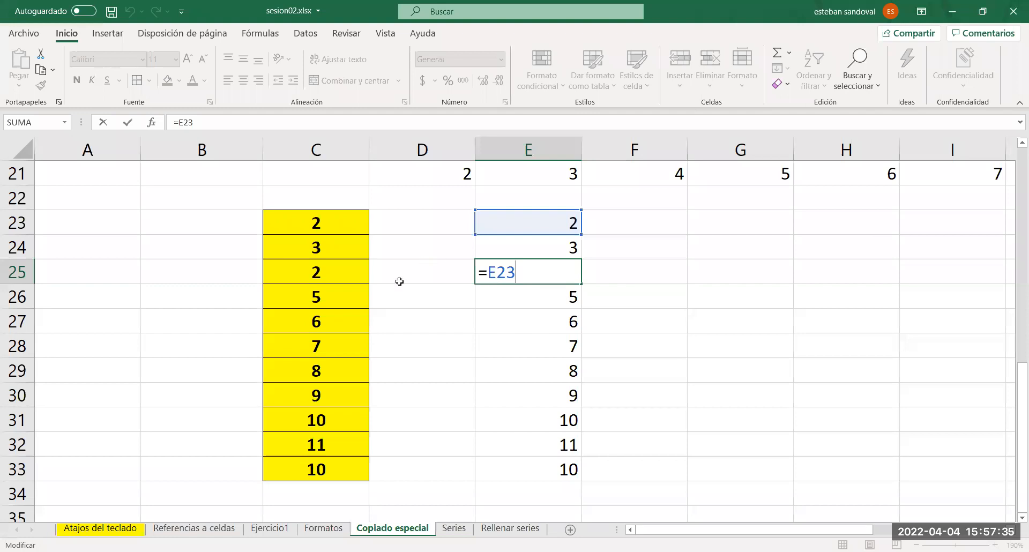
{"action": "key", "text": "Return"}
Check the content pasted in E33, and compare E28 with its source cell C28
{"action": "double_click", "coordinate": [536, 474]}
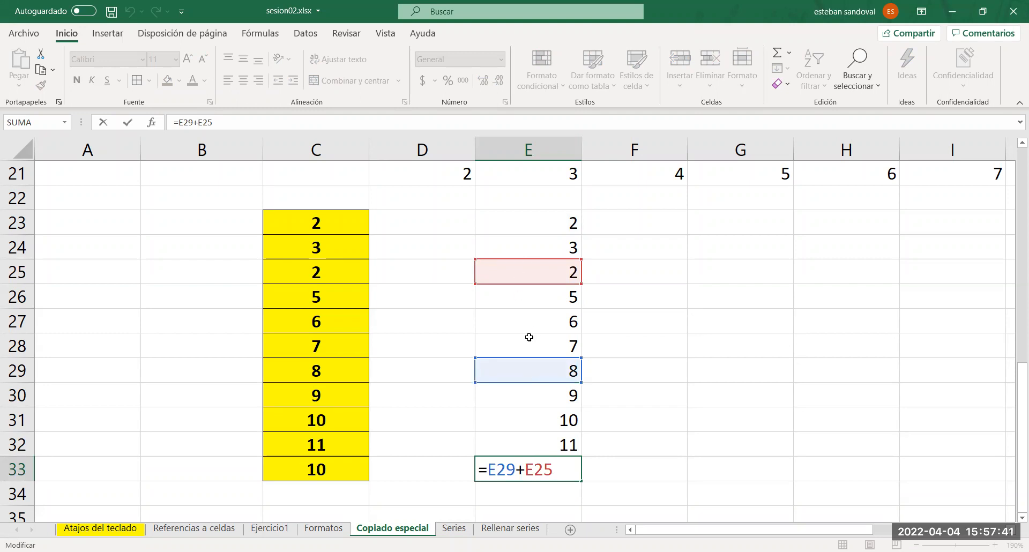
{"action": "double_click", "coordinate": [536, 339]}
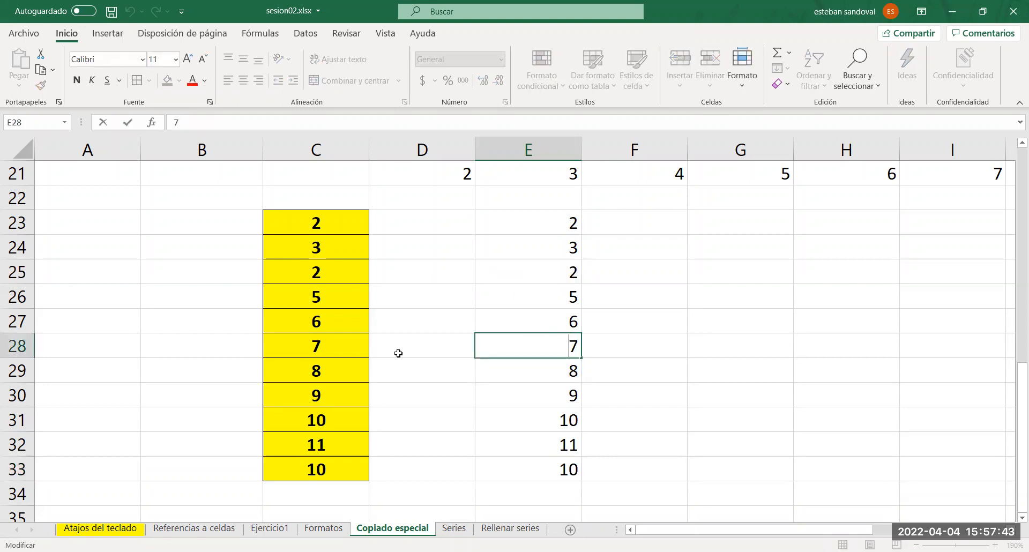
{"action": "left_click", "coordinate": [344, 347]}
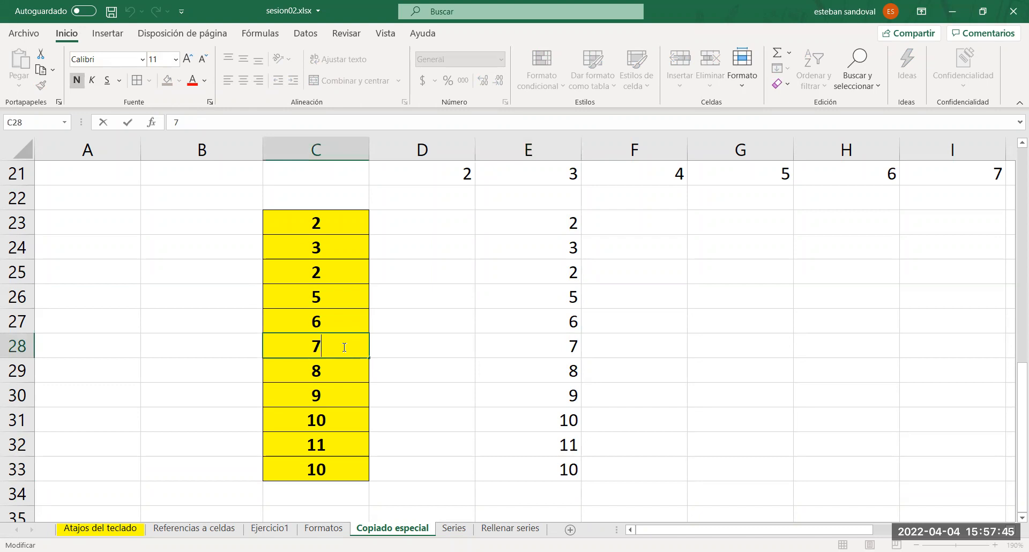
{"action": "key", "text": "Escape"}
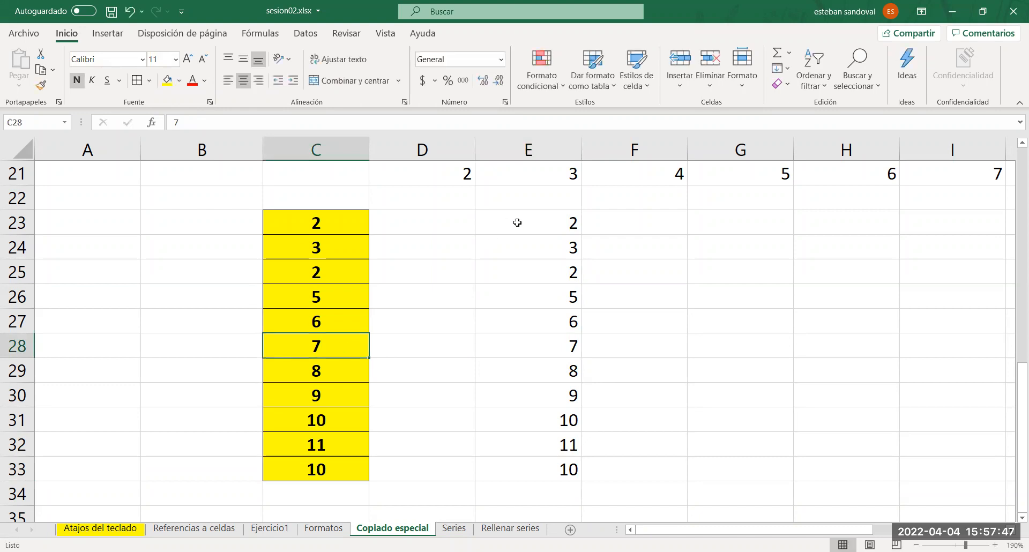
Undo the formulas pasted into E23:E33
{"action": "key", "text": "ctrl+Right"}
{"action": "key", "text": "ctrl+Down"}
{"action": "key", "text": "Up"}
{"action": "key", "text": "Up"}
{"action": "key", "text": "Up"}
{"action": "key", "text": "Up"}
{"action": "key", "text": "Up"}
{"action": "key", "text": "Up"}
{"action": "key", "text": "Up"}
{"action": "key", "text": "Up"}
{"action": "key", "text": "Up"}
{"action": "key", "text": "Up"}
{"action": "key", "text": "ctrl+z"}
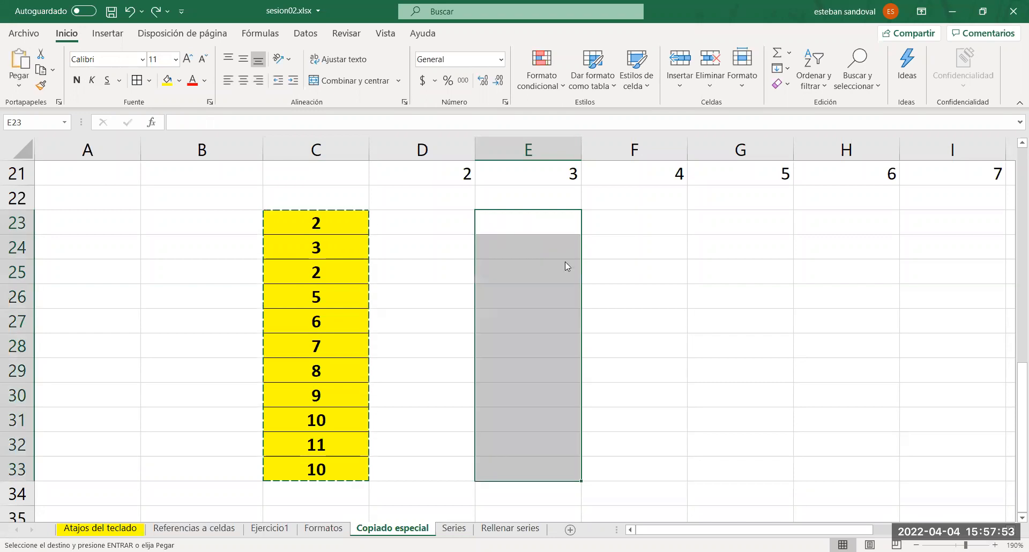
Paste only the formats of C23:C33 onto E23:E33, and undo that paste
{"action": "key", "text": "ctrl+alt+v"}
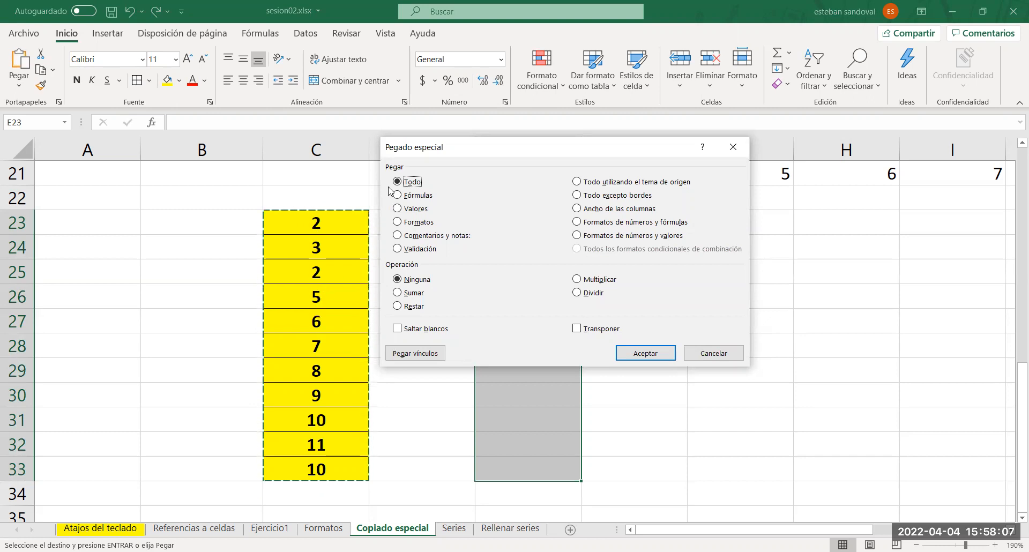
{"action": "left_click", "coordinate": [416, 223]}
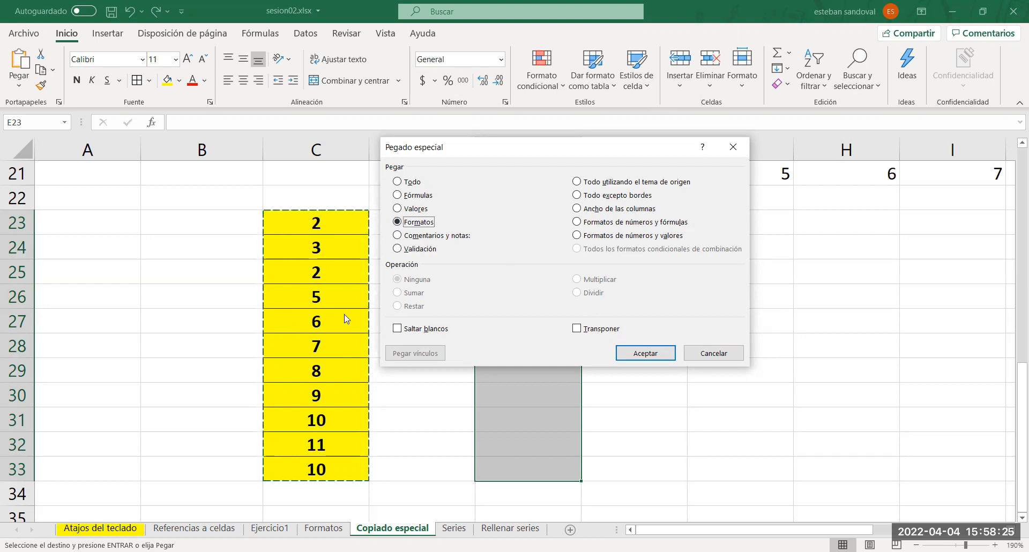
{"action": "left_click", "coordinate": [644, 357]}
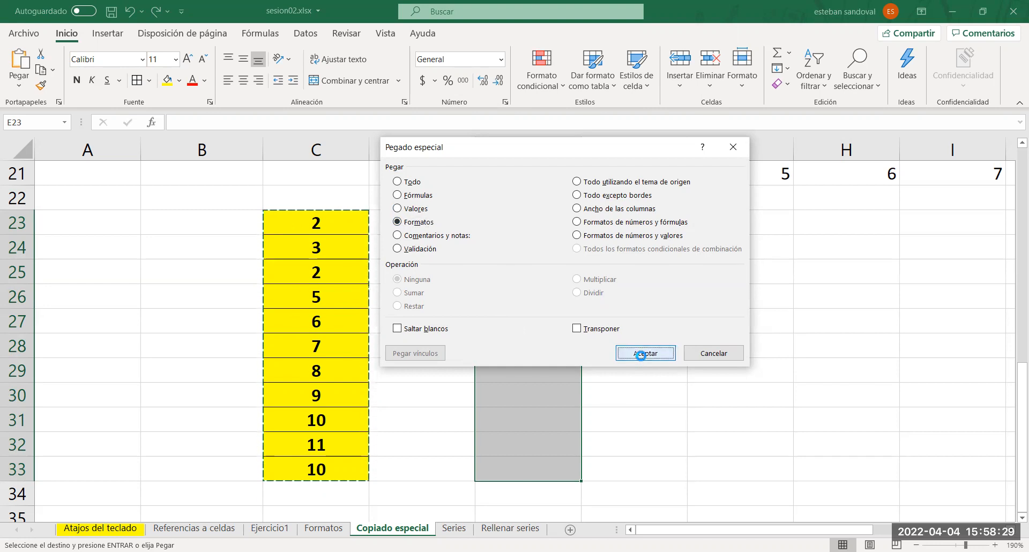
{"action": "left_click", "coordinate": [537, 275]}
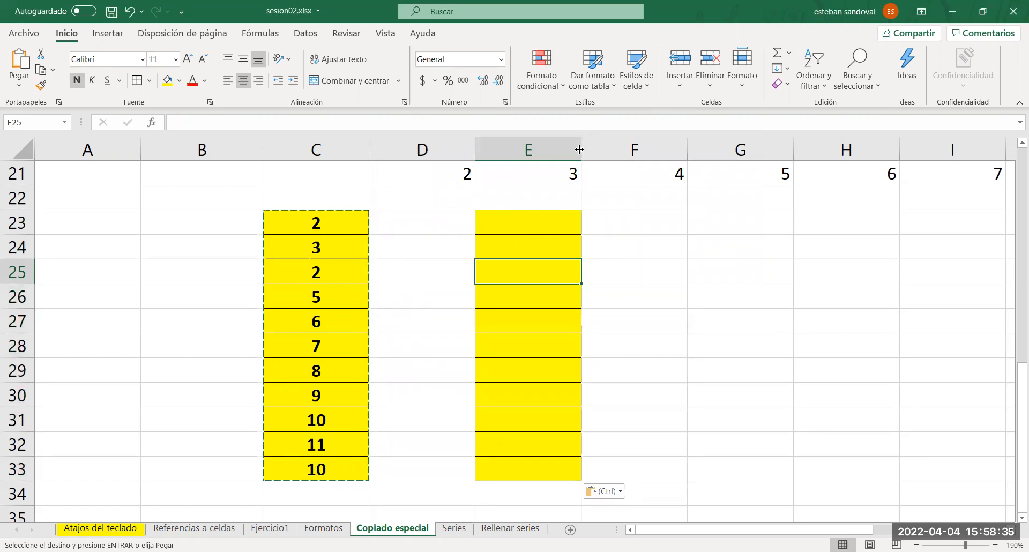
{"action": "key", "text": "ctrl+z"}
Narrow column E to roughly a third of its width, and paste only the formats of C23:C33 at E23
{"action": "left_click_drag", "start_coordinate": [580, 142], "coordinate": [507, 150]}
{"action": "left_click", "coordinate": [490, 217]}
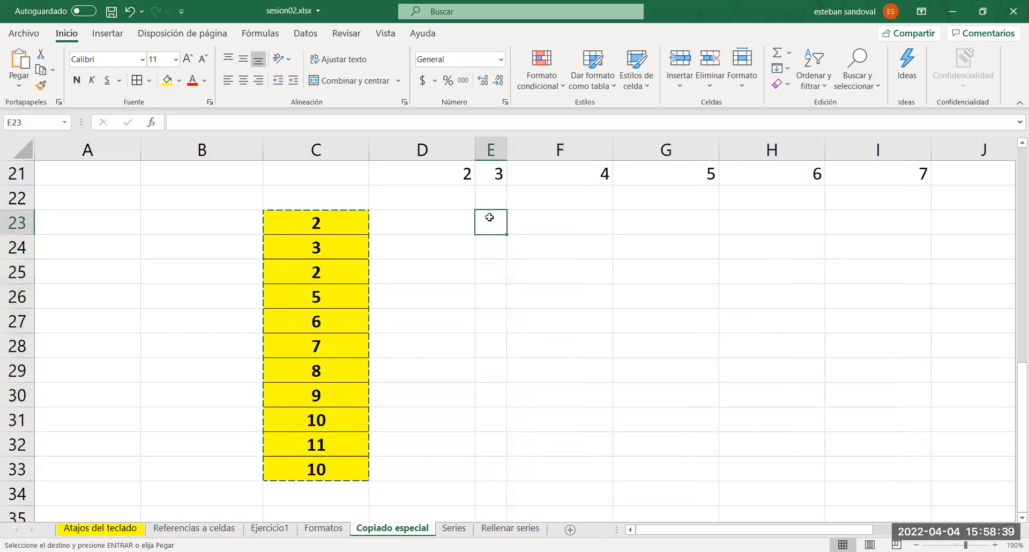
{"action": "right_click", "coordinate": [490, 217]}
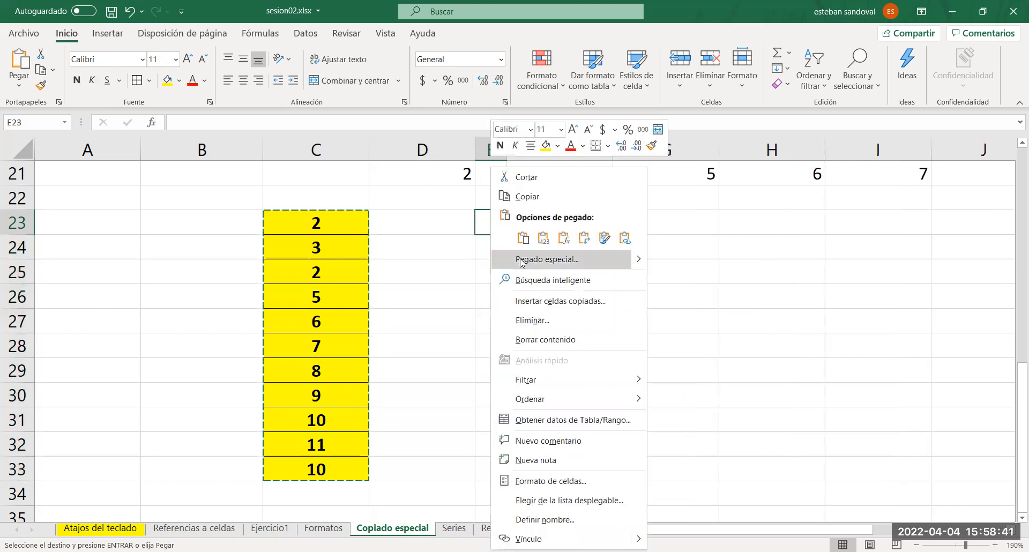
{"action": "left_click", "coordinate": [481, 221]}
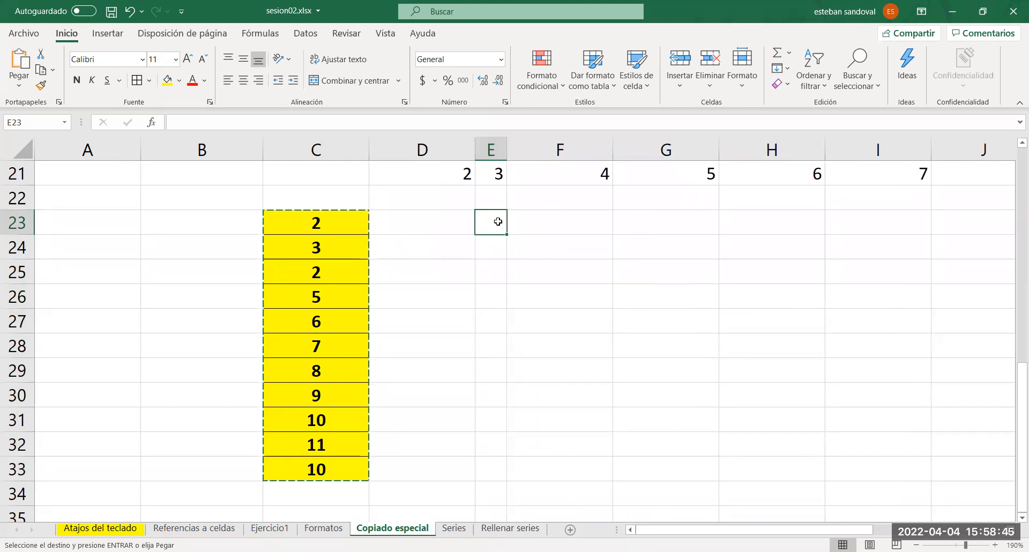
{"action": "right_click", "coordinate": [531, 262]}
{"action": "left_click", "coordinate": [382, 221]}
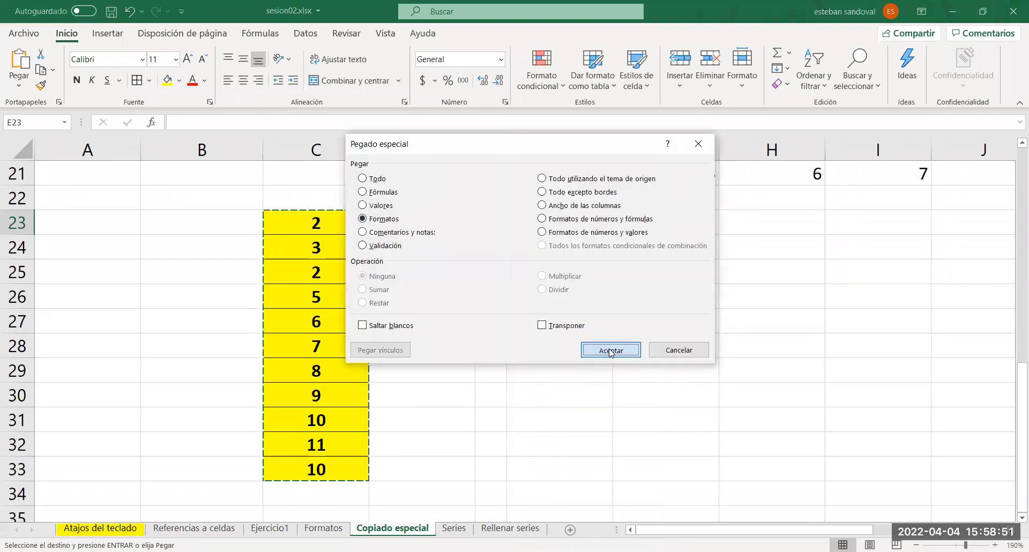
{"action": "left_click", "coordinate": [610, 351]}
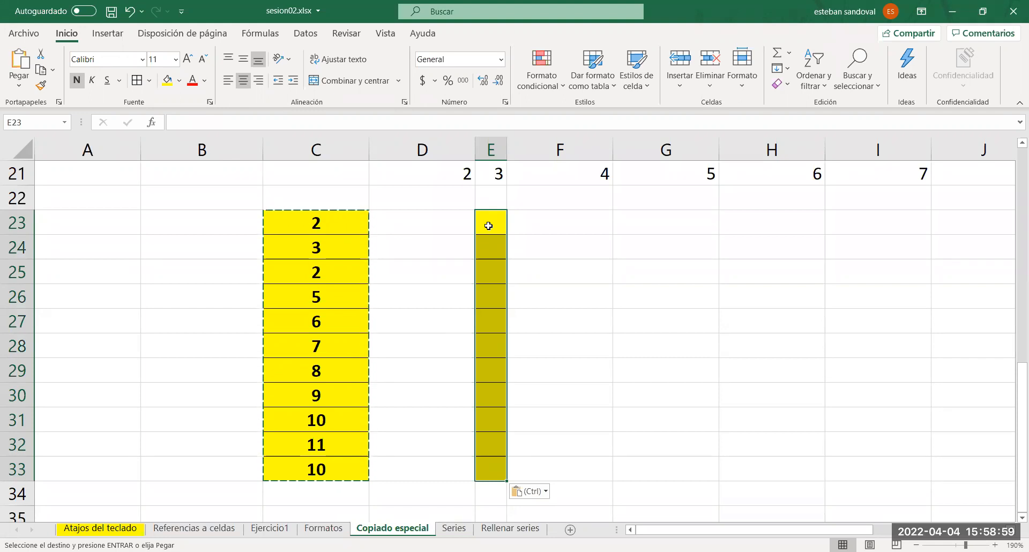
Paste only the column width of C23:C33 at E23, and compare the widths of columns E and C
{"action": "left_click", "coordinate": [489, 226]}
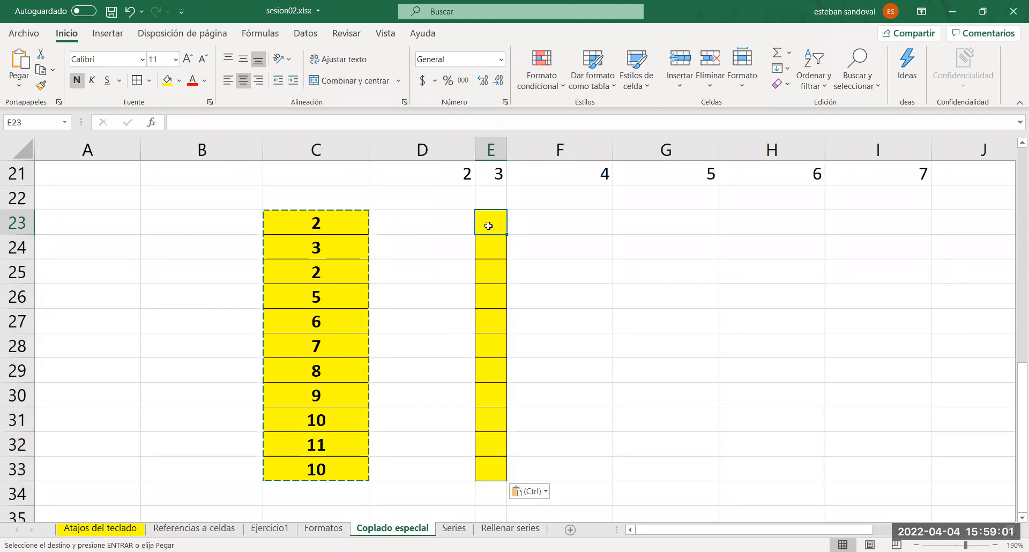
{"action": "right_click", "coordinate": [488, 226]}
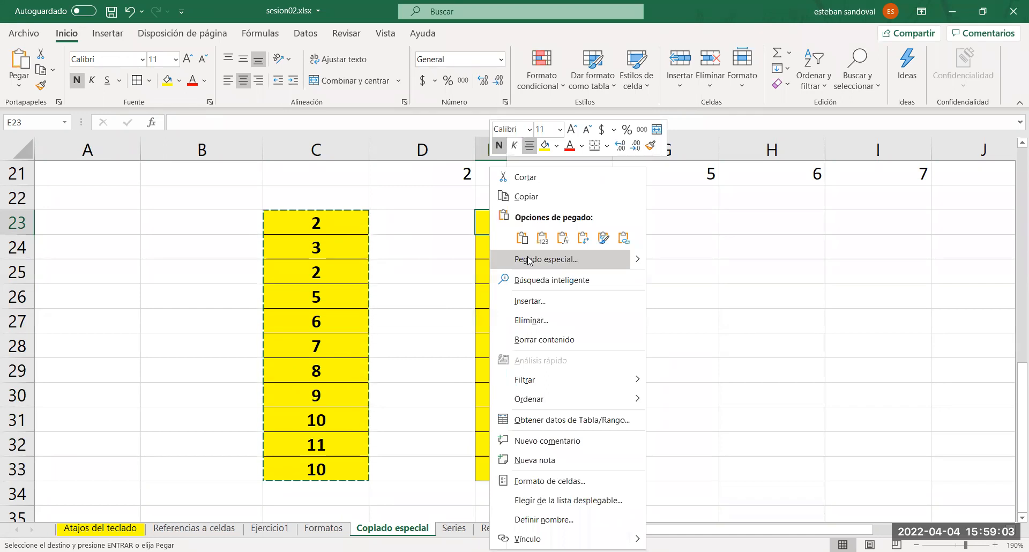
{"action": "left_click", "coordinate": [529, 260]}
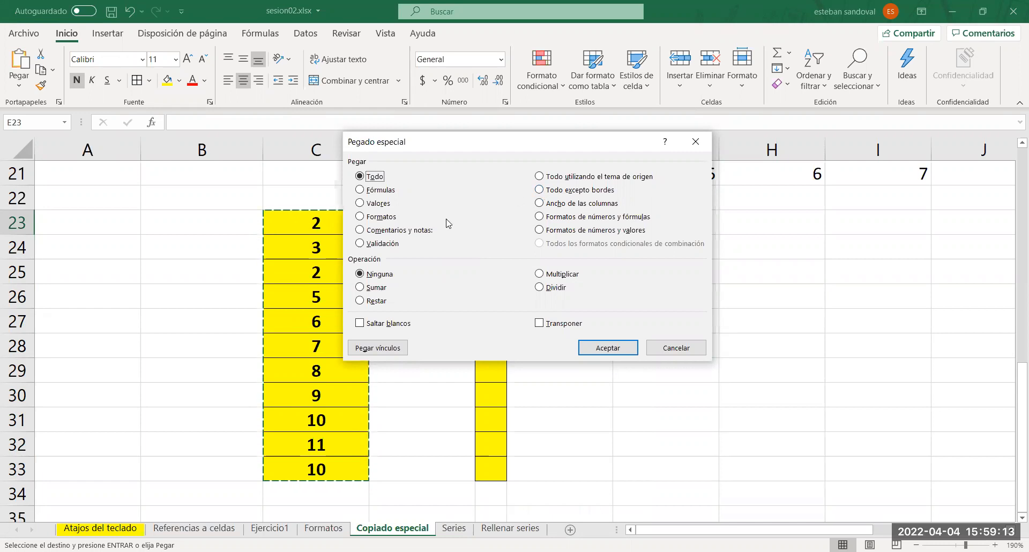
{"action": "left_click", "coordinate": [540, 204]}
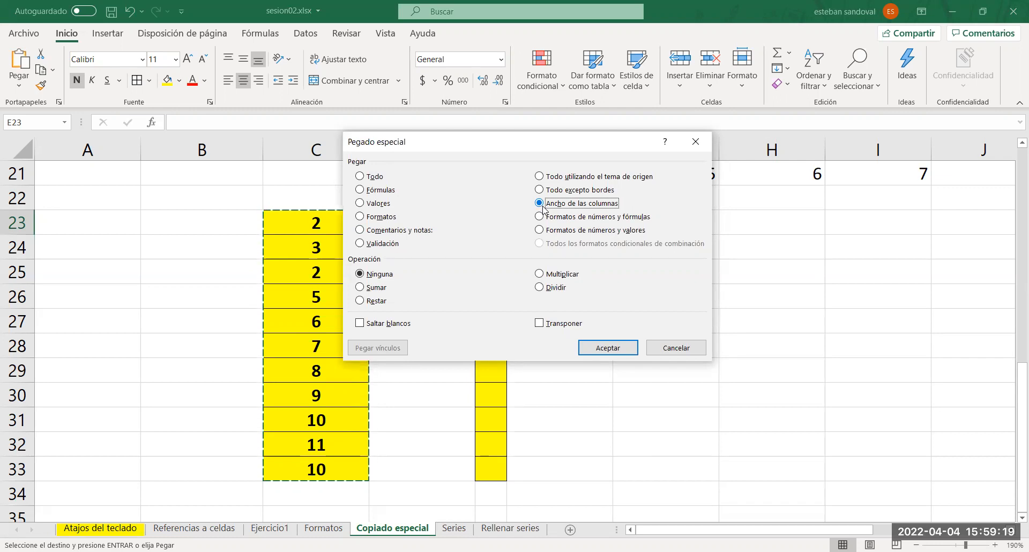
{"action": "left_click_drag", "start_coordinate": [494, 141], "coordinate": [748, 134]}
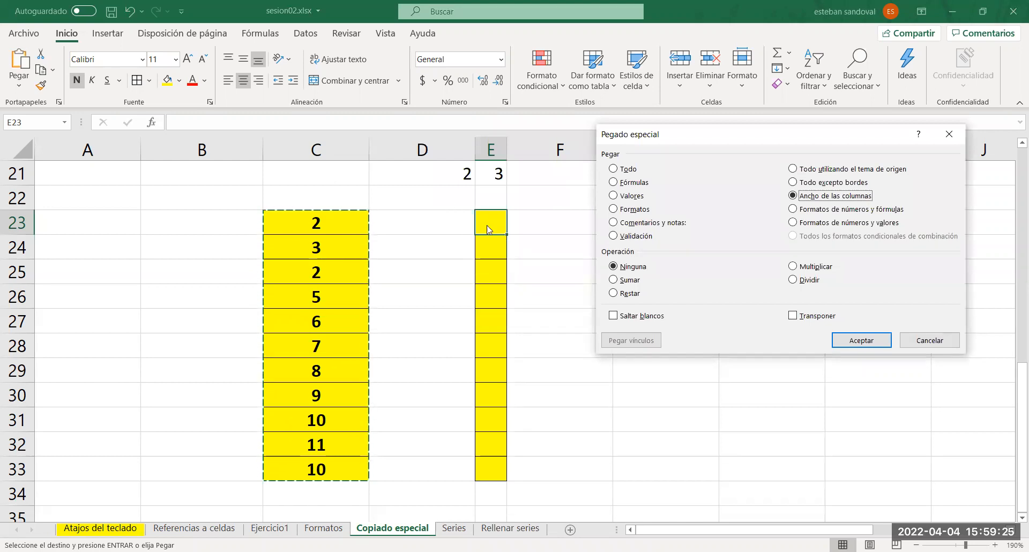
{"action": "left_click", "coordinate": [848, 344]}
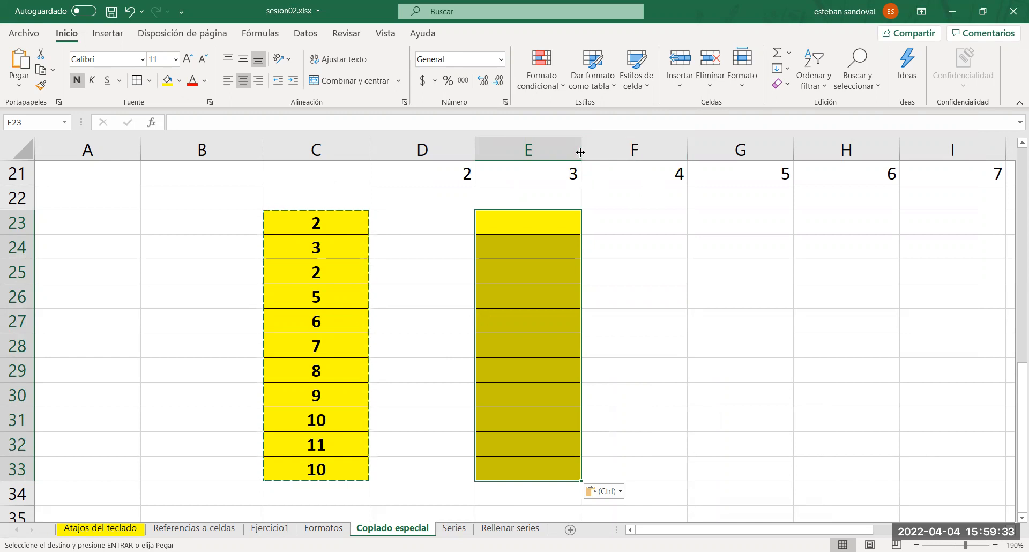
{"action": "left_click_drag", "start_coordinate": [581, 152], "coordinate": [581, 152]}
{"action": "left_click_drag", "start_coordinate": [369, 152], "coordinate": [370, 151]}
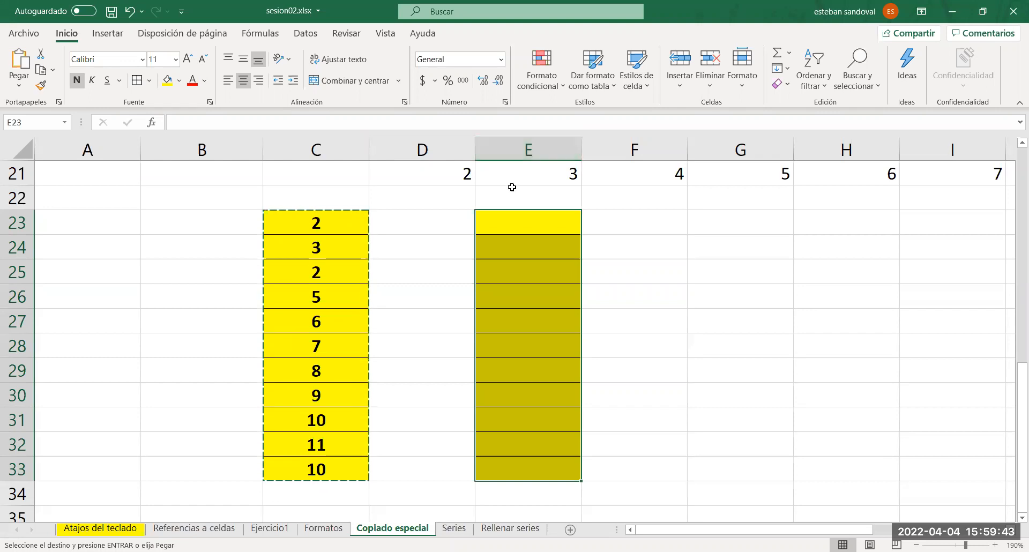
Paste everything except borders from C23:C33 at G23
{"action": "left_click", "coordinate": [707, 224]}
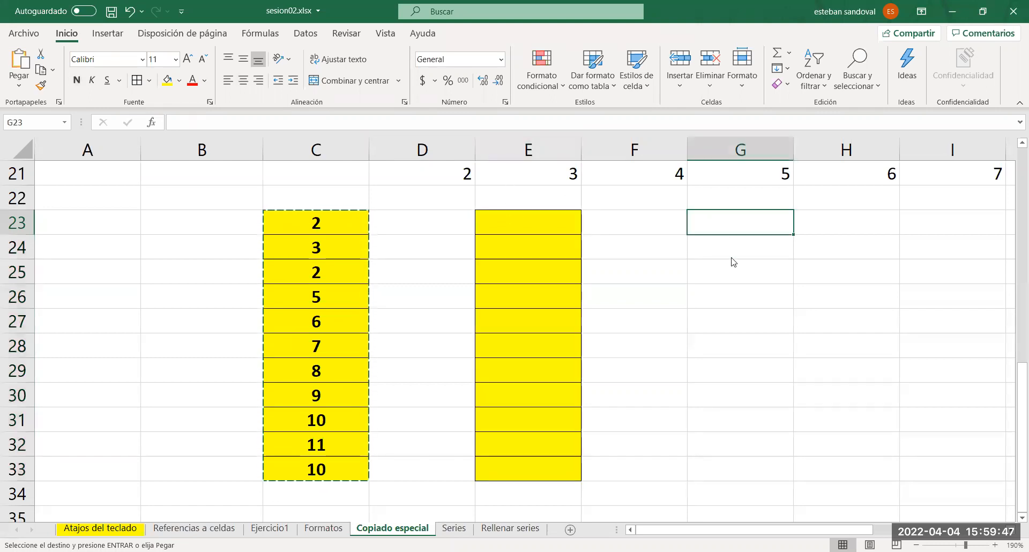
{"action": "key", "text": "ctrl+alt+v"}
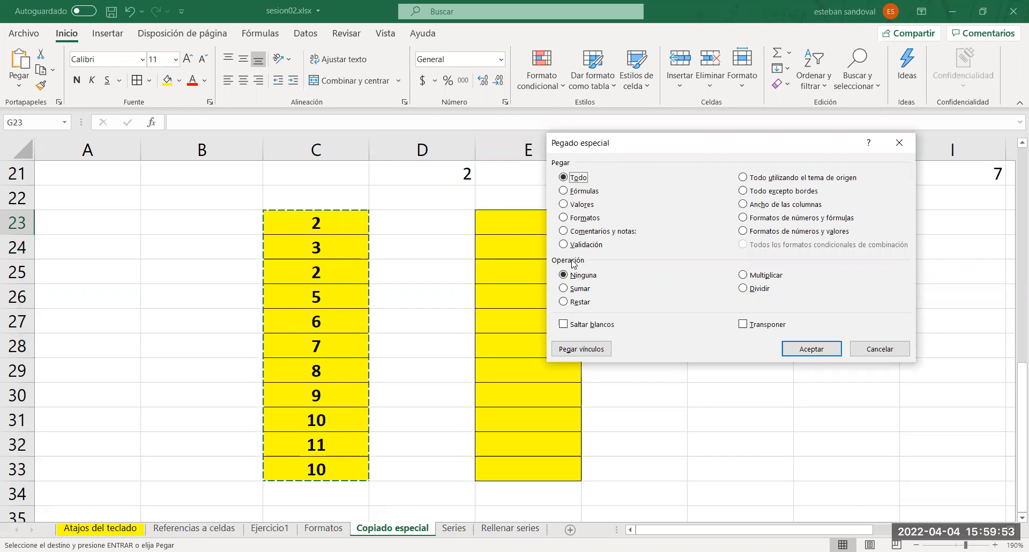
{"action": "left_click", "coordinate": [768, 194]}
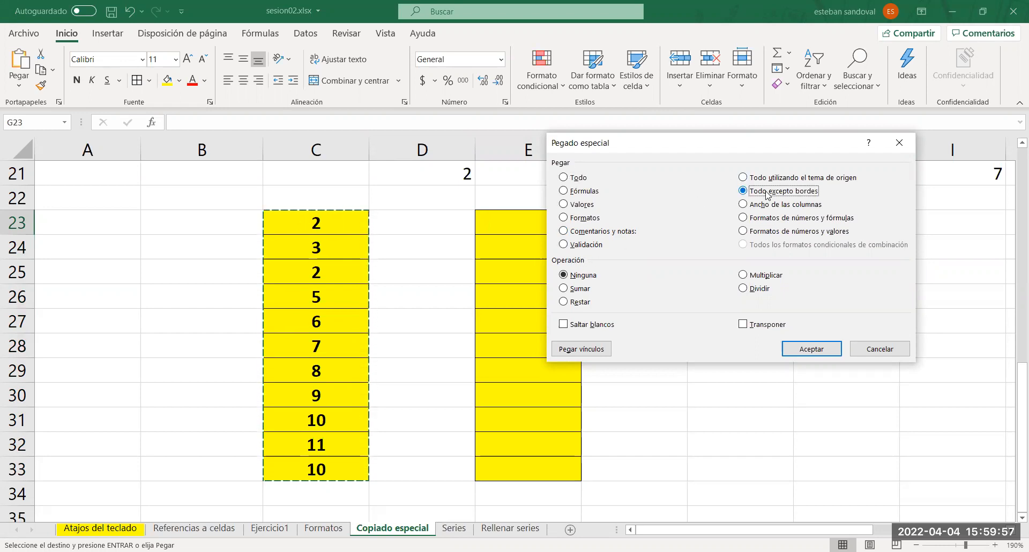
{"action": "left_click", "coordinate": [810, 350]}
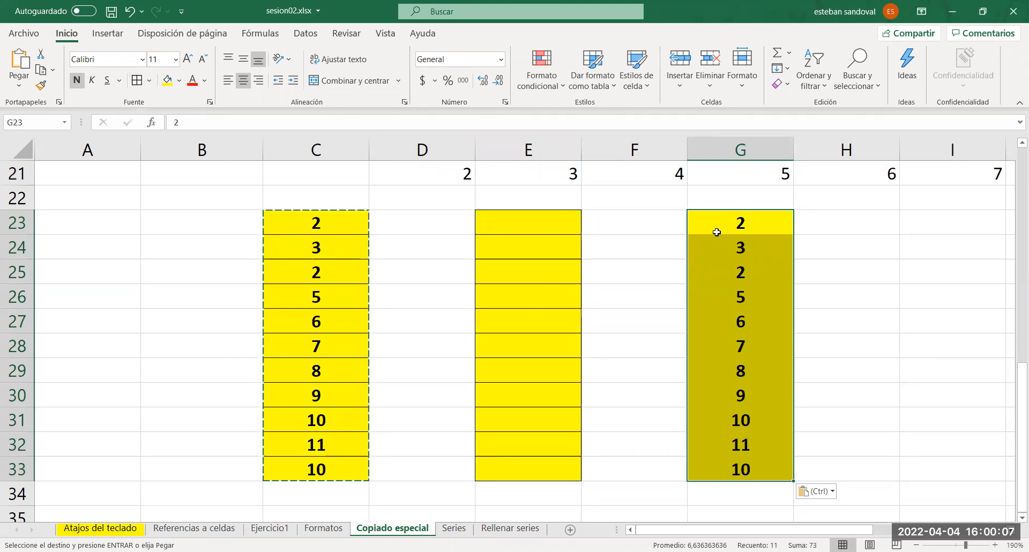
{"action": "left_click", "coordinate": [883, 281]}
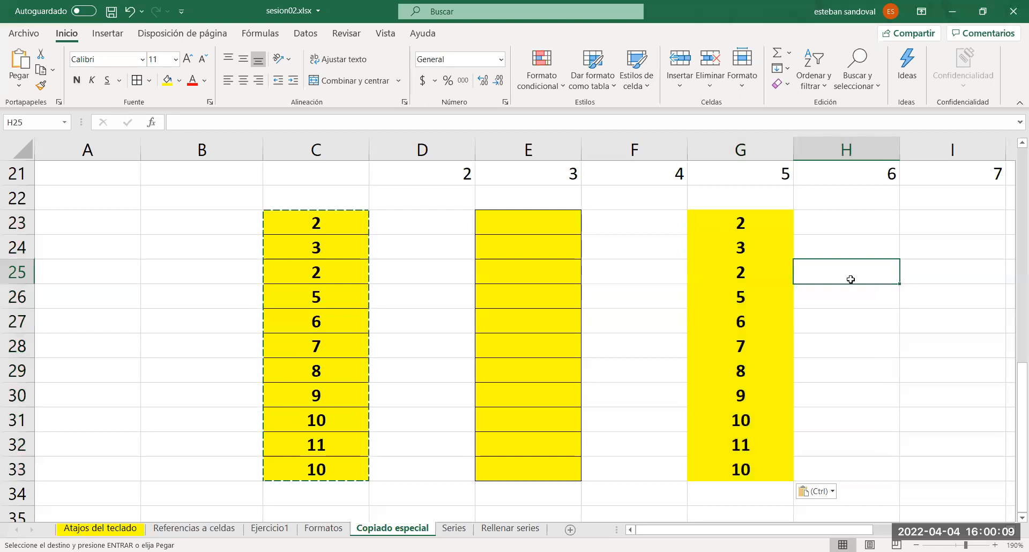
Check the formulas pasted in G25 and G33
{"action": "left_click", "coordinate": [754, 272]}
{"action": "type", "text": "=G23"}
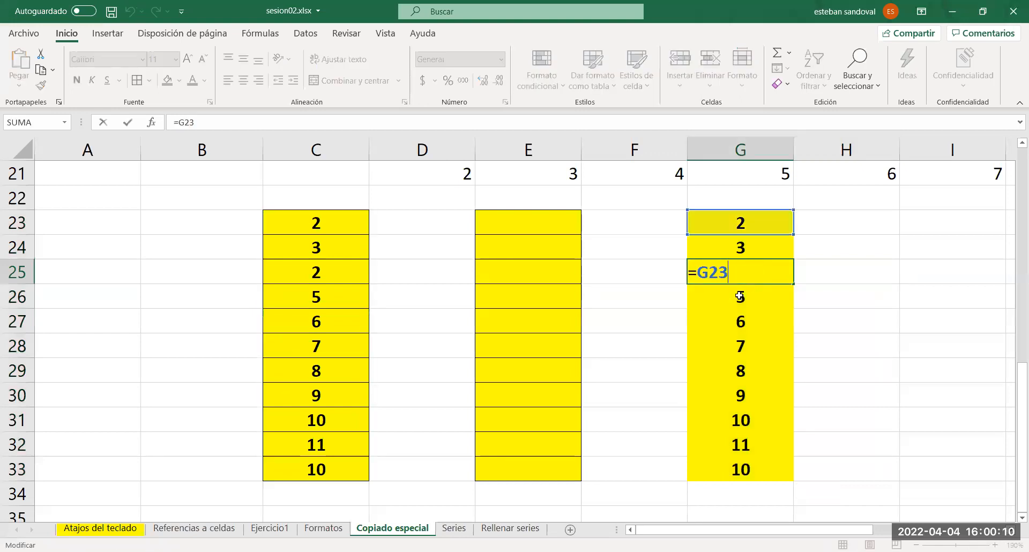
{"action": "double_click", "coordinate": [752, 470]}
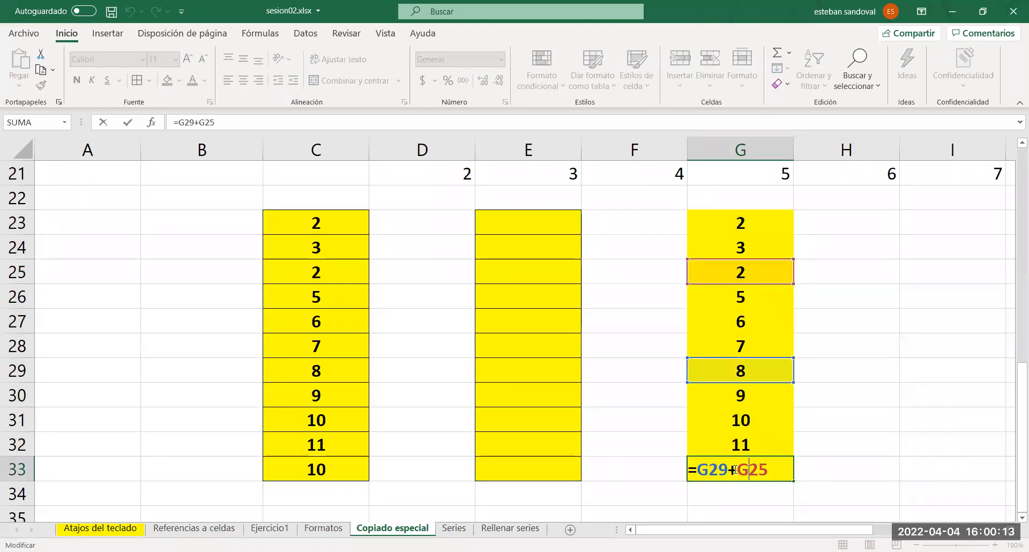
{"action": "key", "text": "Escape"}
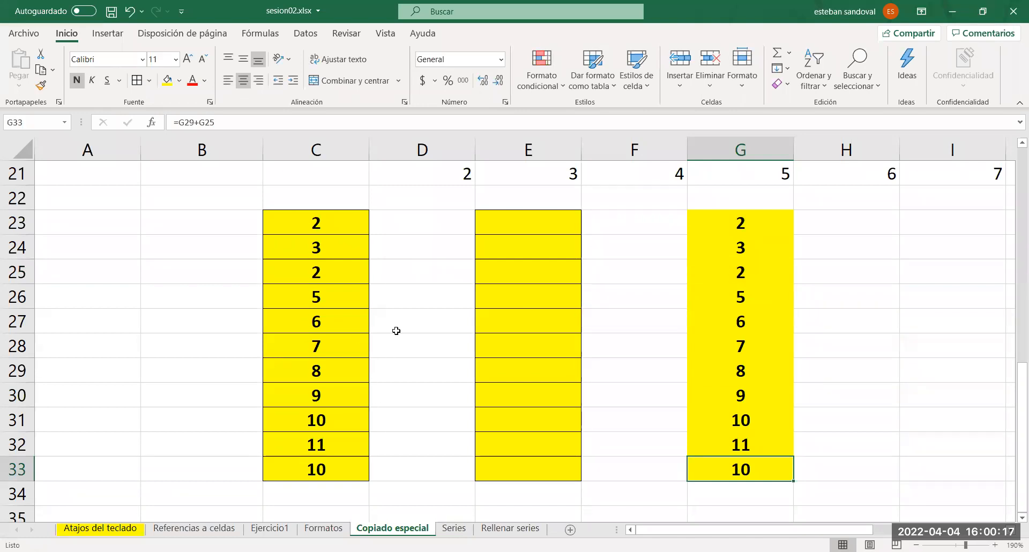
{"action": "left_click", "coordinate": [412, 230]}
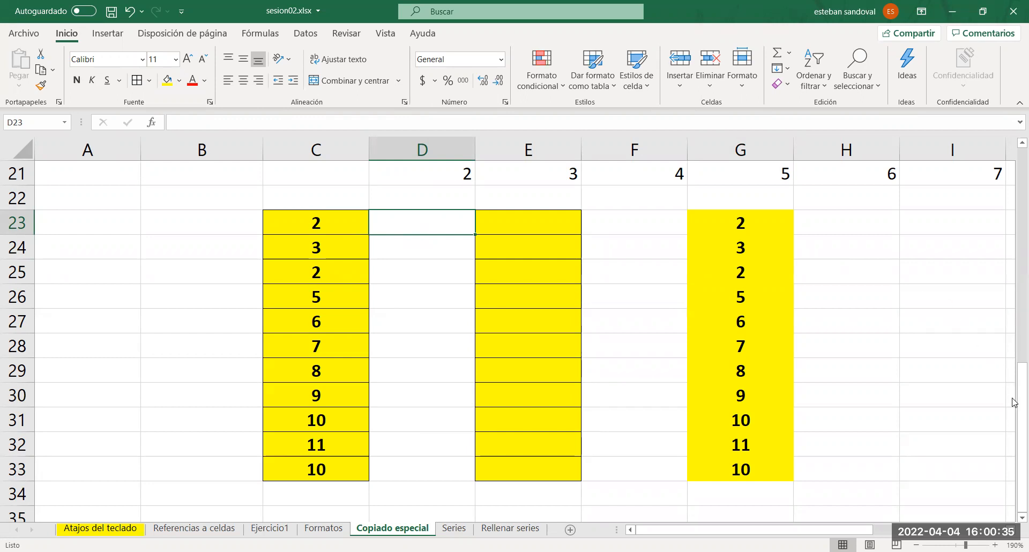
{"action": "left_click_drag", "start_coordinate": [1015, 412], "coordinate": [988, 167]}
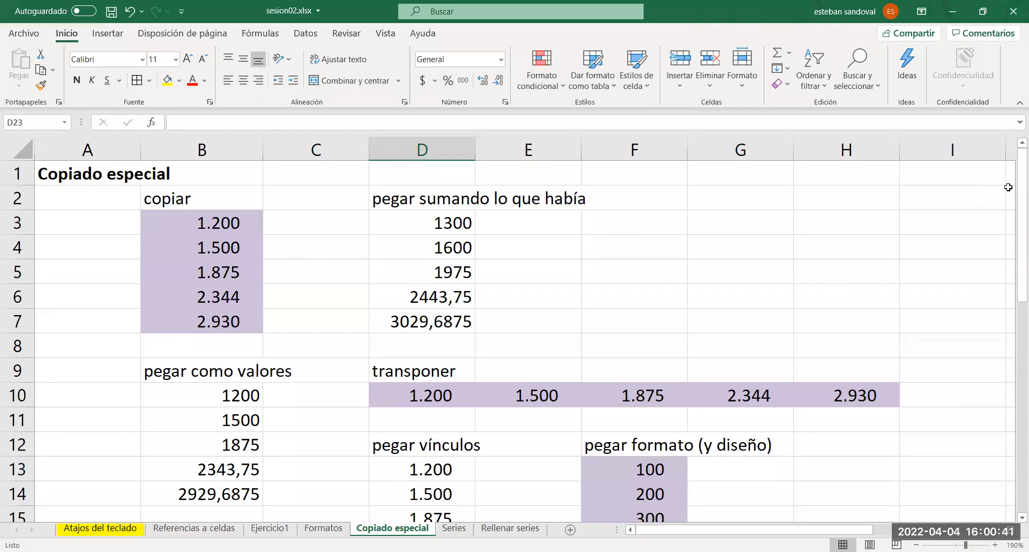
{"action": "left_click_drag", "start_coordinate": [1015, 191], "coordinate": [1015, 407]}
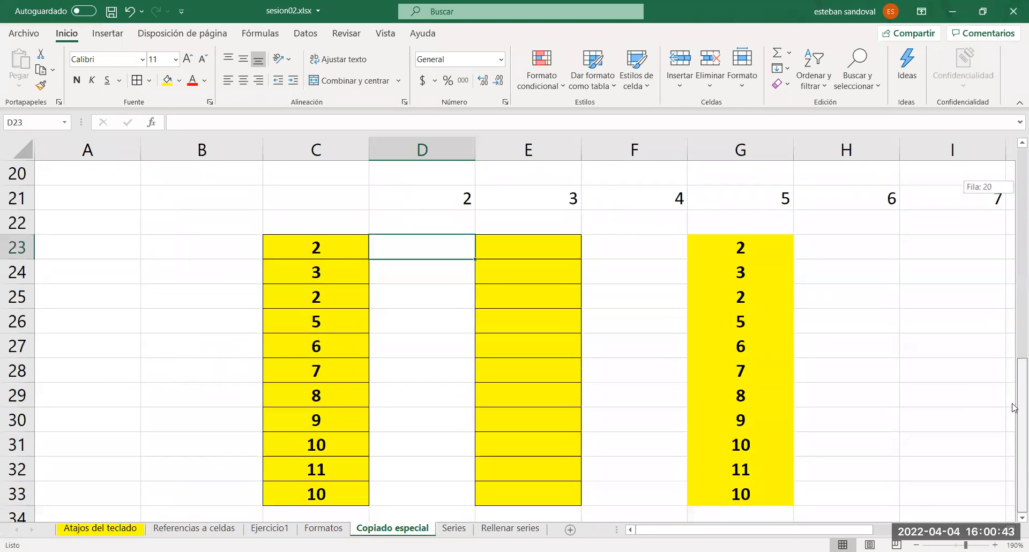
Copy C23:C33 and paste only its values at F23
{"action": "left_click", "coordinate": [342, 250]}
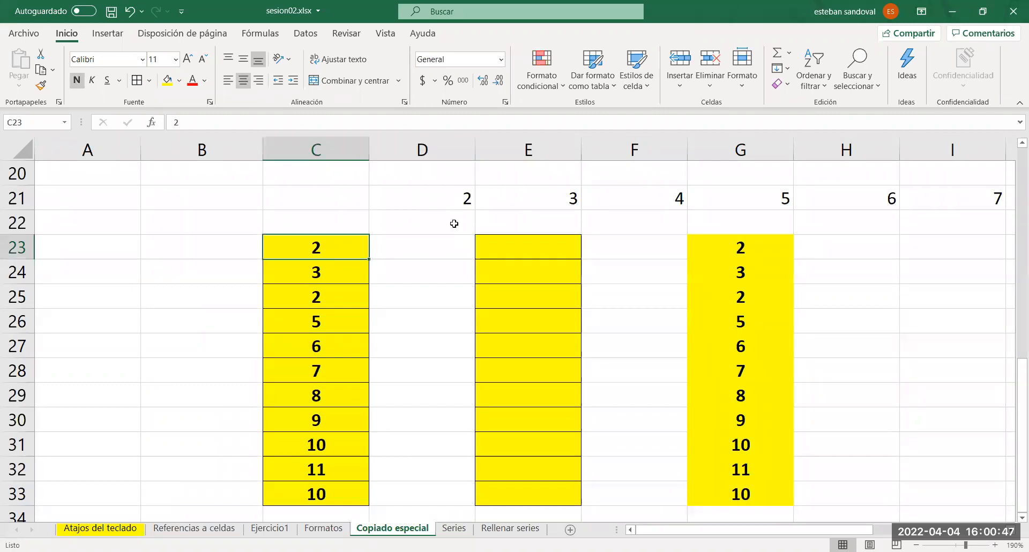
{"action": "left_click_drag", "start_coordinate": [336, 239], "coordinate": [330, 503]}
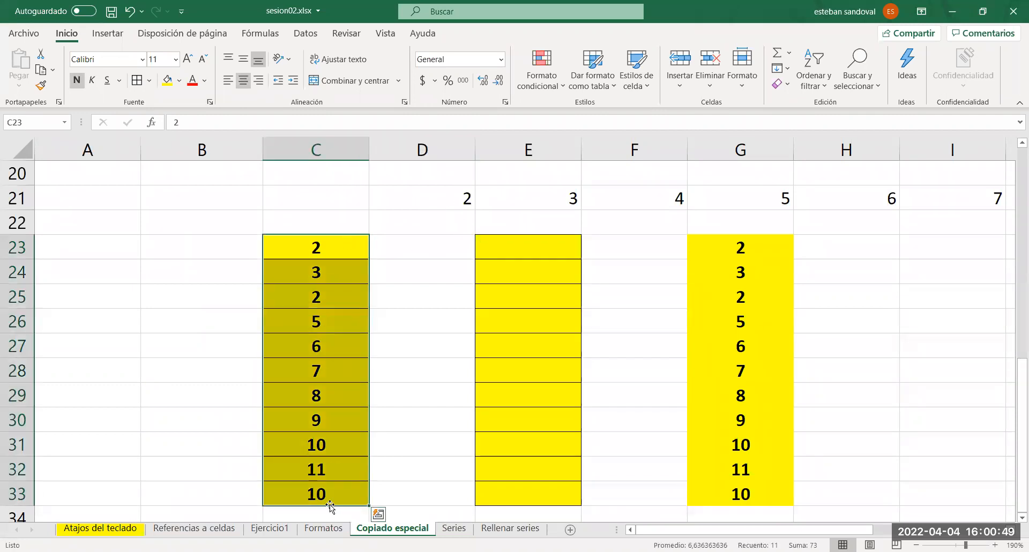
{"action": "key", "text": "ctrl+c"}
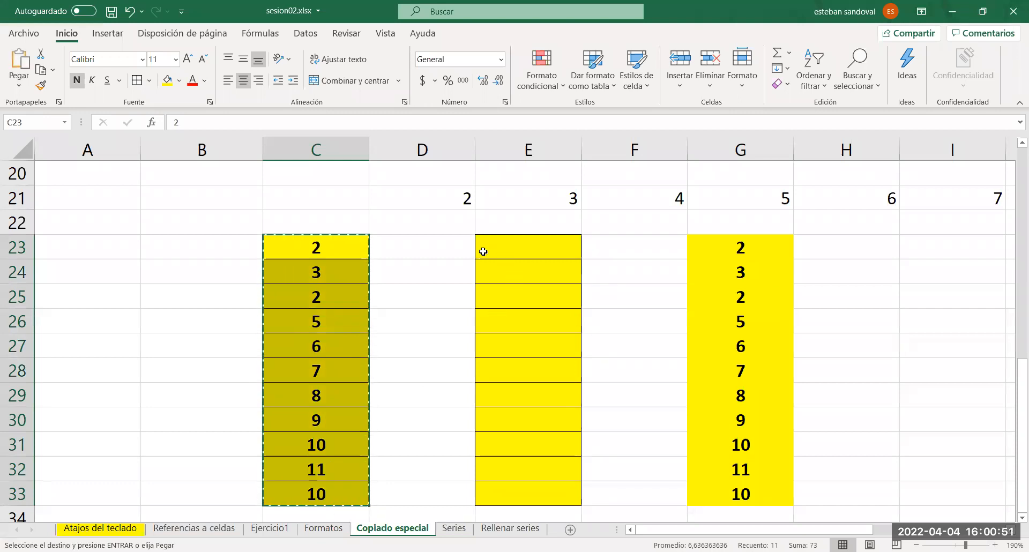
{"action": "left_click", "coordinate": [599, 253]}
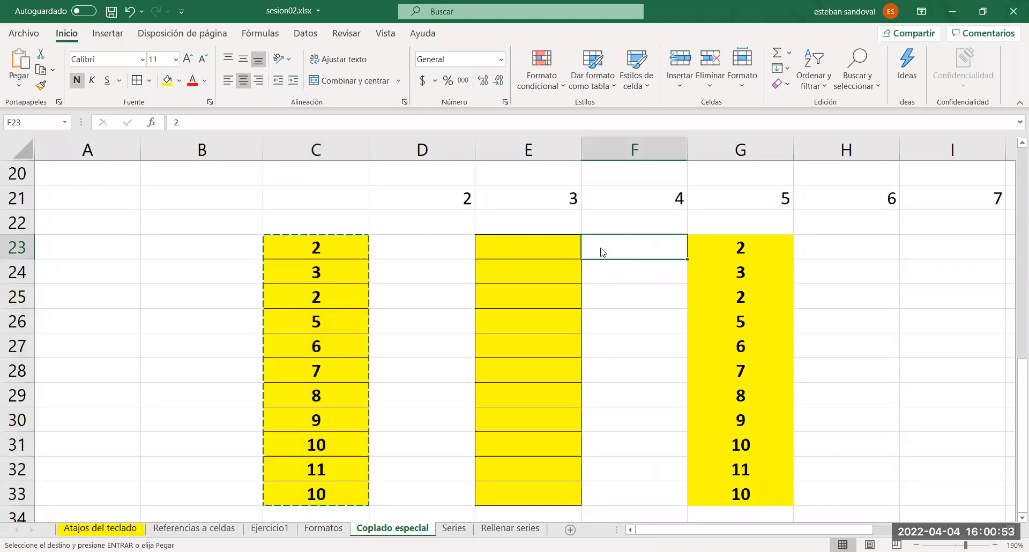
{"action": "right_click", "coordinate": [602, 251]}
{"action": "left_click", "coordinate": [631, 260]}
{"action": "left_click", "coordinate": [480, 208]}
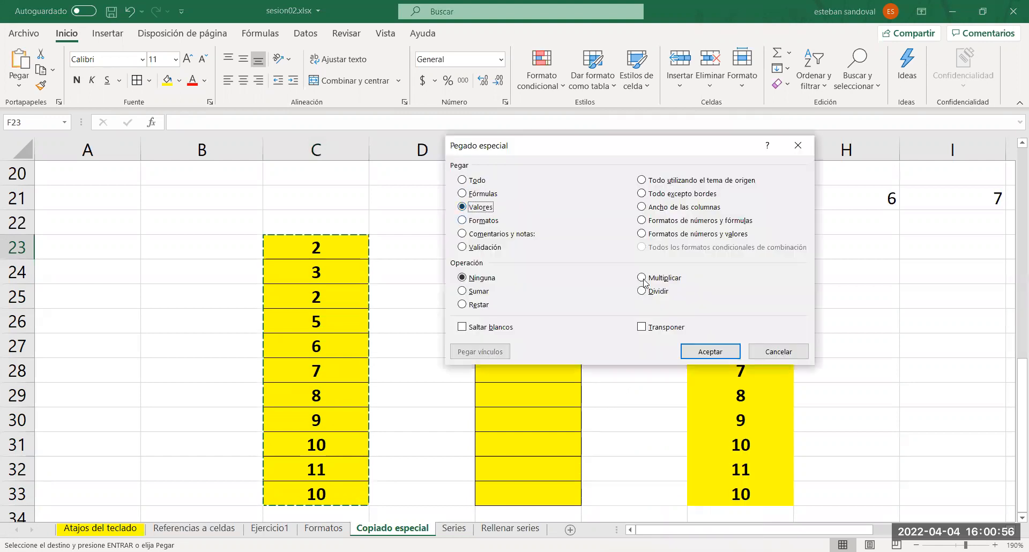
{"action": "left_click", "coordinate": [700, 353]}
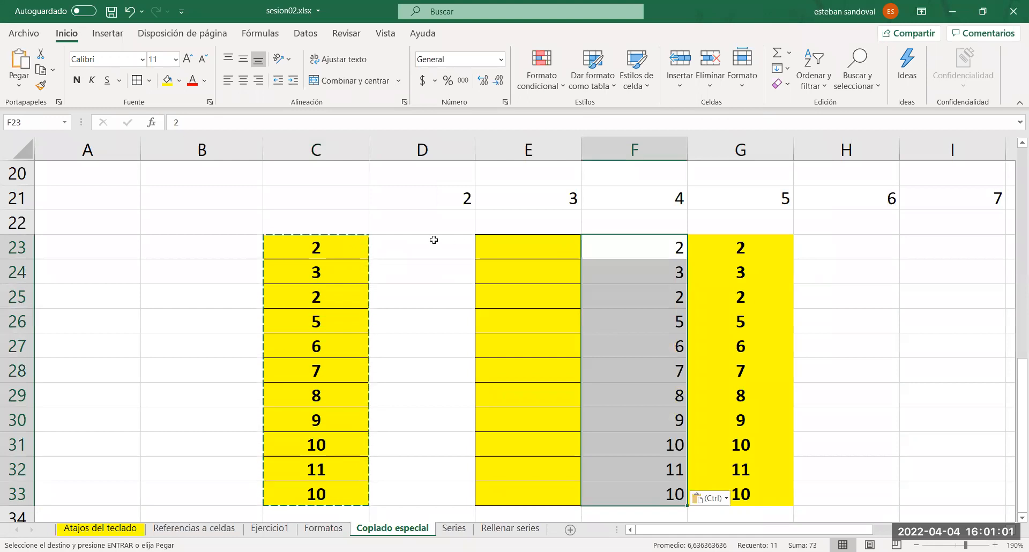
Paste all of C23:C33 at F23 using the Add (Sumar) operation, so it is summed with the existing values
{"action": "left_click", "coordinate": [631, 246]}
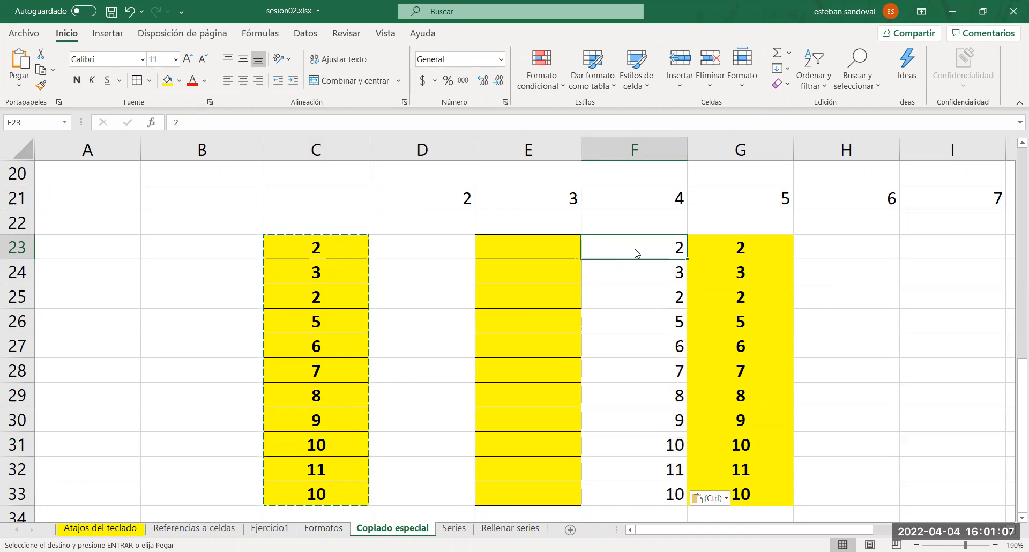
{"action": "right_click", "coordinate": [636, 251]}
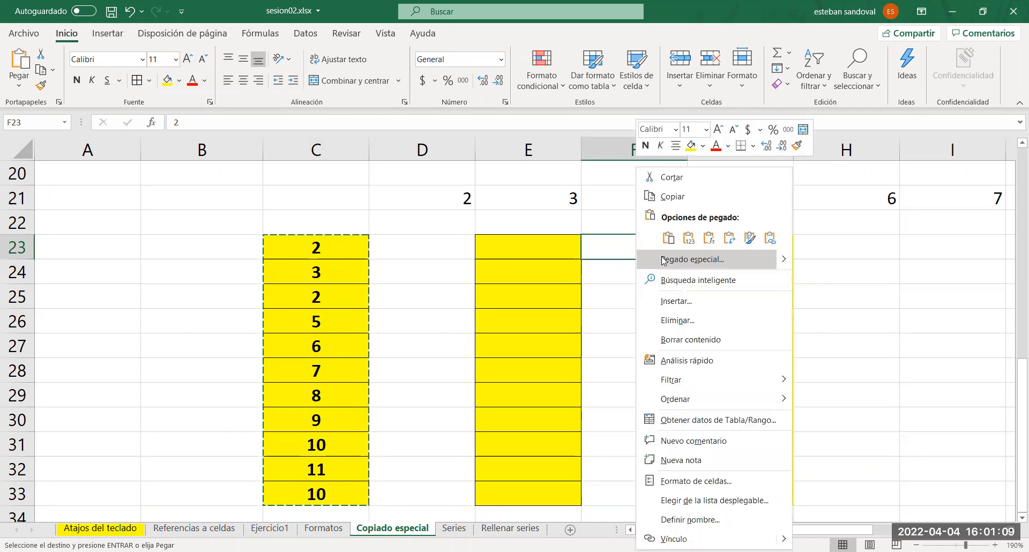
{"action": "left_click", "coordinate": [663, 261]}
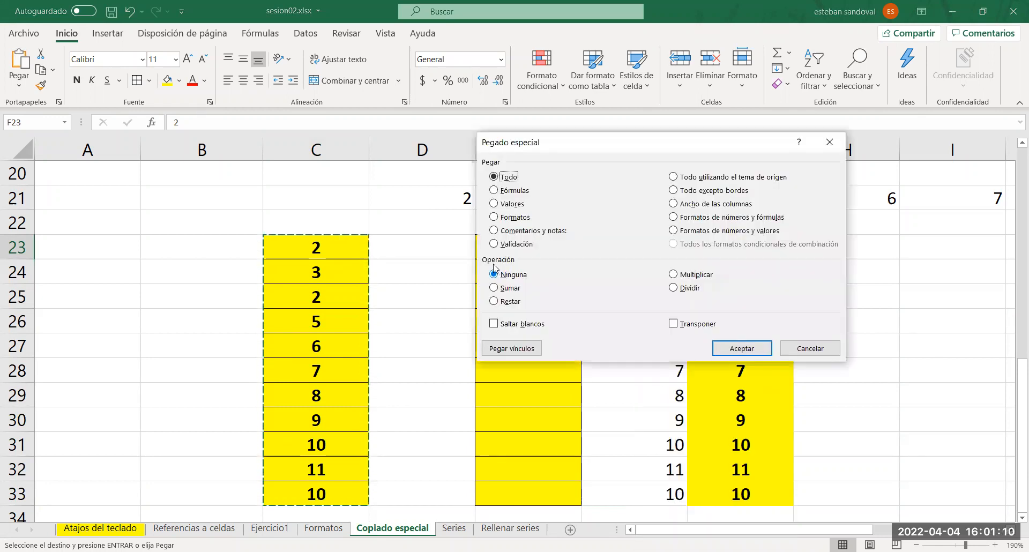
{"action": "left_click", "coordinate": [506, 289]}
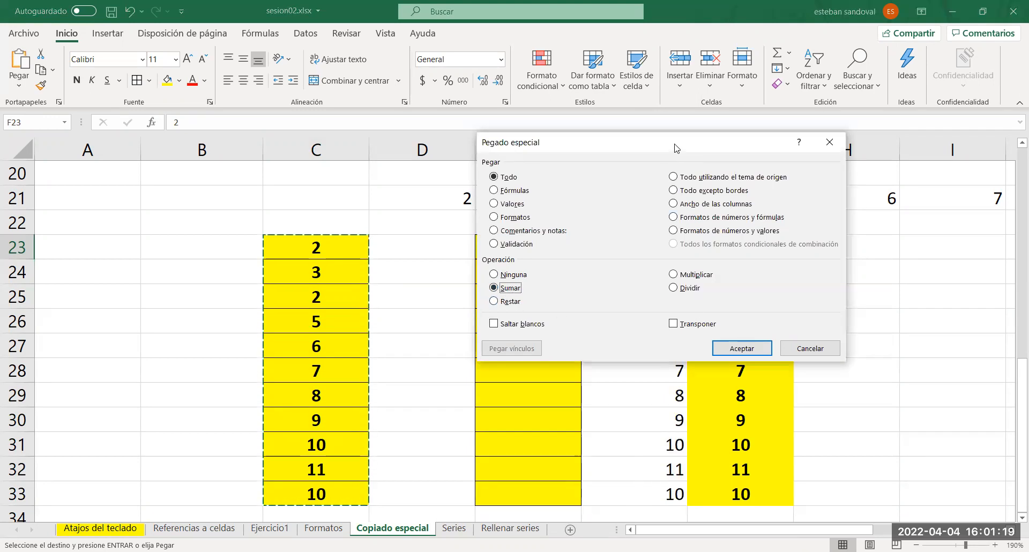
{"action": "left_click_drag", "start_coordinate": [676, 149], "coordinate": [852, 16]}
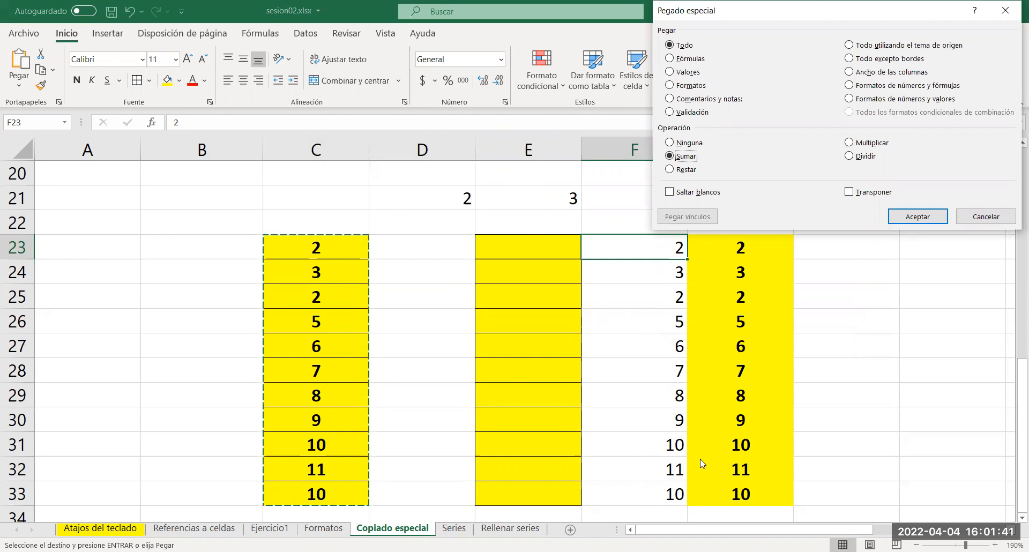
{"action": "left_click", "coordinate": [906, 218]}
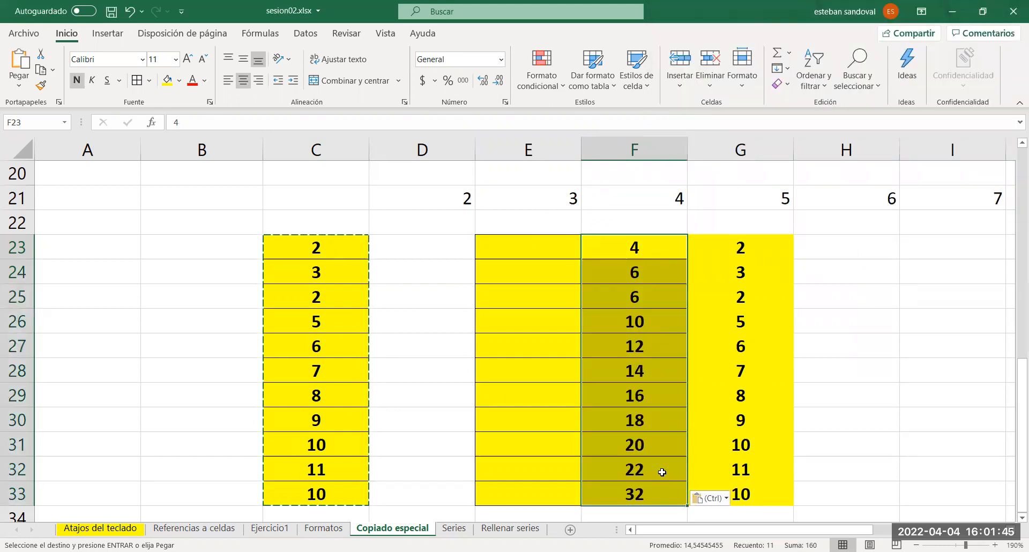
Check the content of F33 and of further cells in the summed column, including F26 and F25
{"action": "left_click", "coordinate": [657, 493]}
{"action": "double_click", "coordinate": [658, 494]}
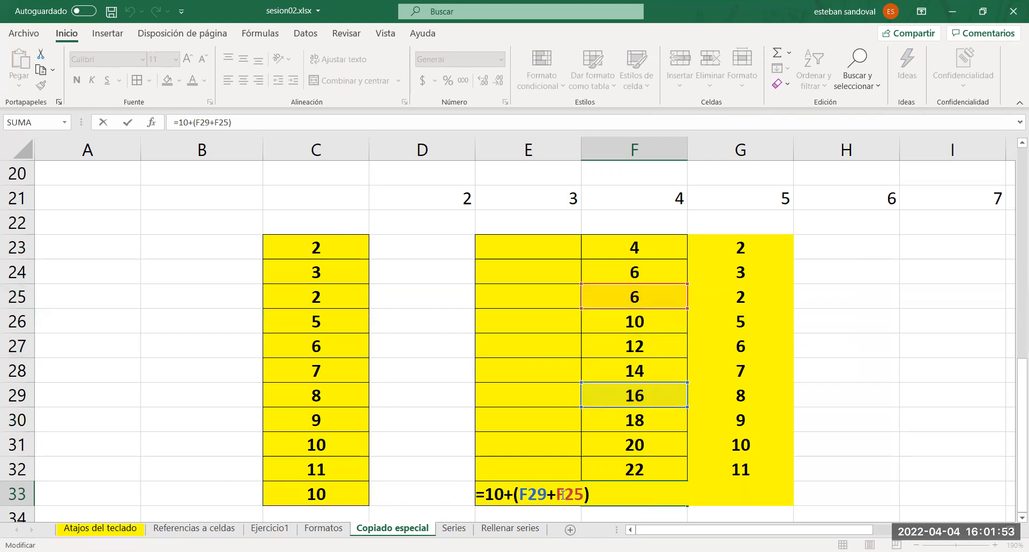
{"action": "left_click", "coordinate": [490, 491]}
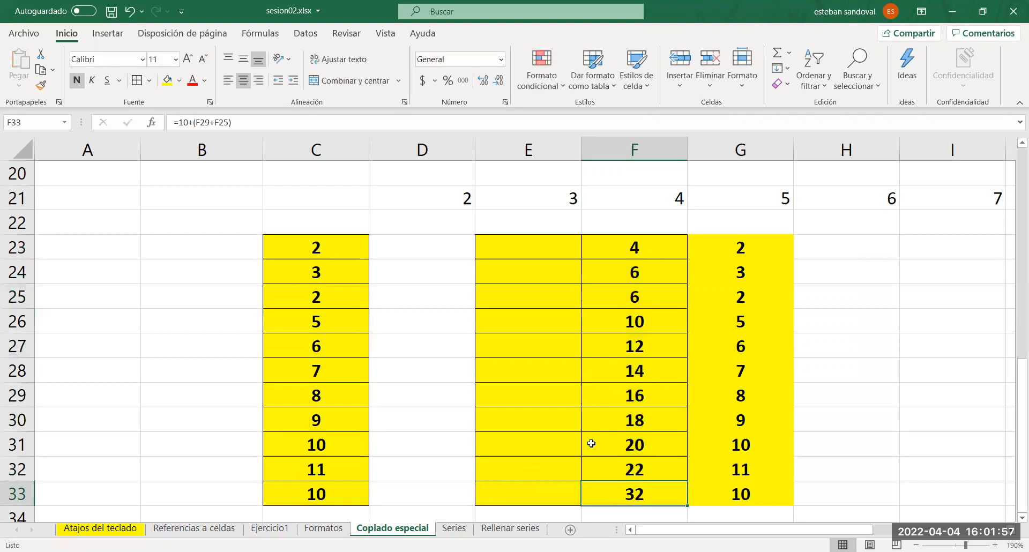
{"action": "double_click", "coordinate": [658, 391]}
{"action": "left_click", "coordinate": [654, 363]}
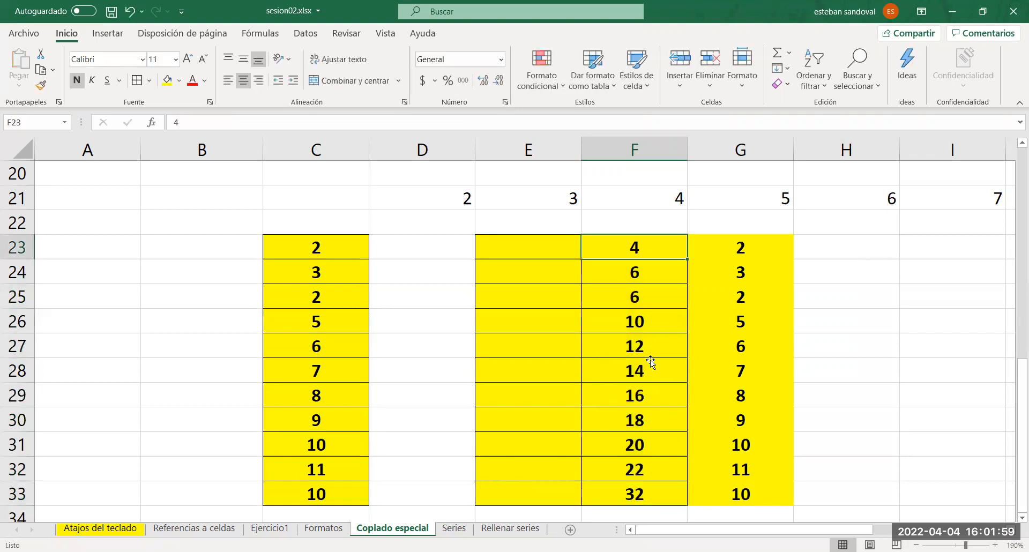
{"action": "double_click", "coordinate": [650, 346]}
{"action": "double_click", "coordinate": [635, 321]}
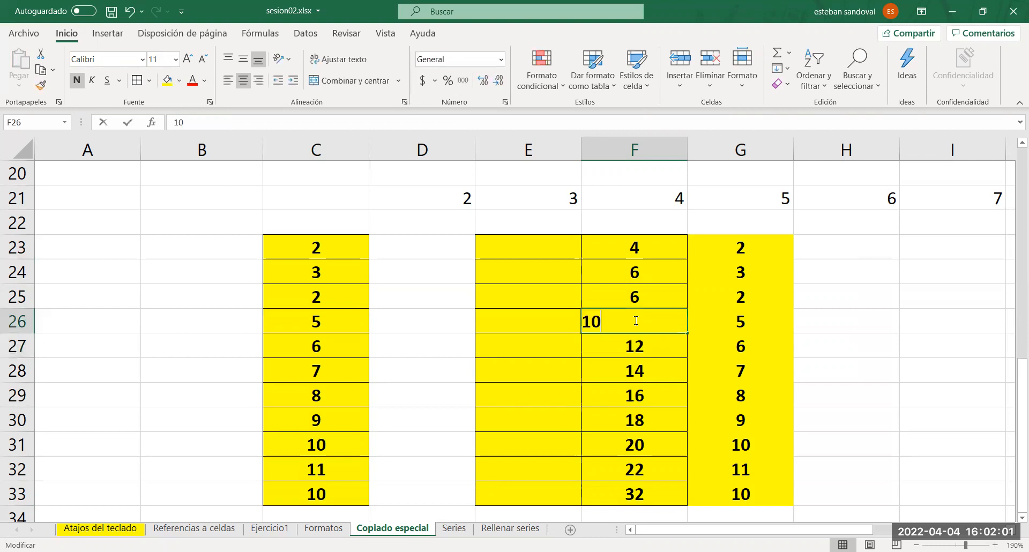
{"action": "double_click", "coordinate": [628, 295]}
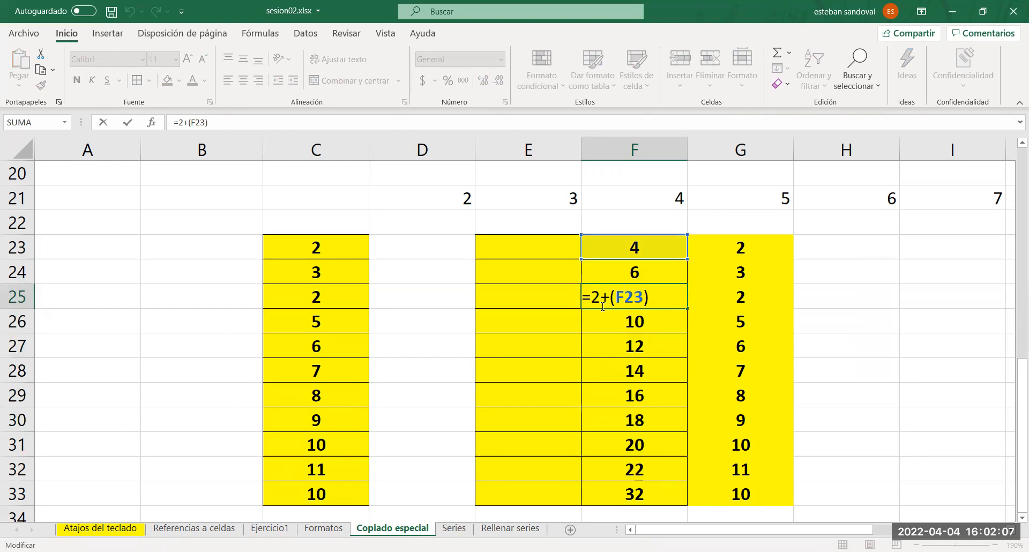
Close the F25 formula and undo the last two pastes into F23:F33, clearing the copy selection
{"action": "key", "text": "alt+Tab"}
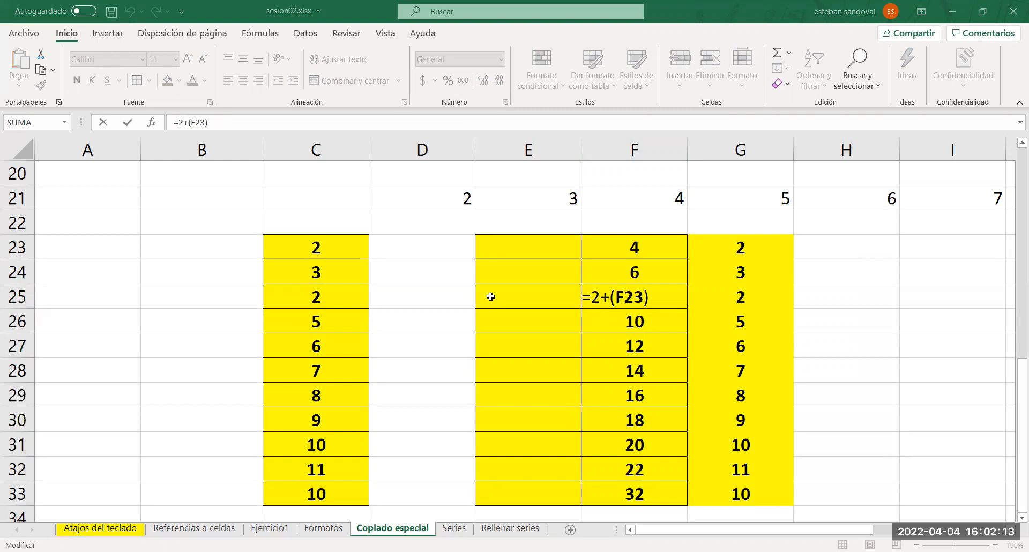
{"action": "key", "text": "ctrl+Return"}
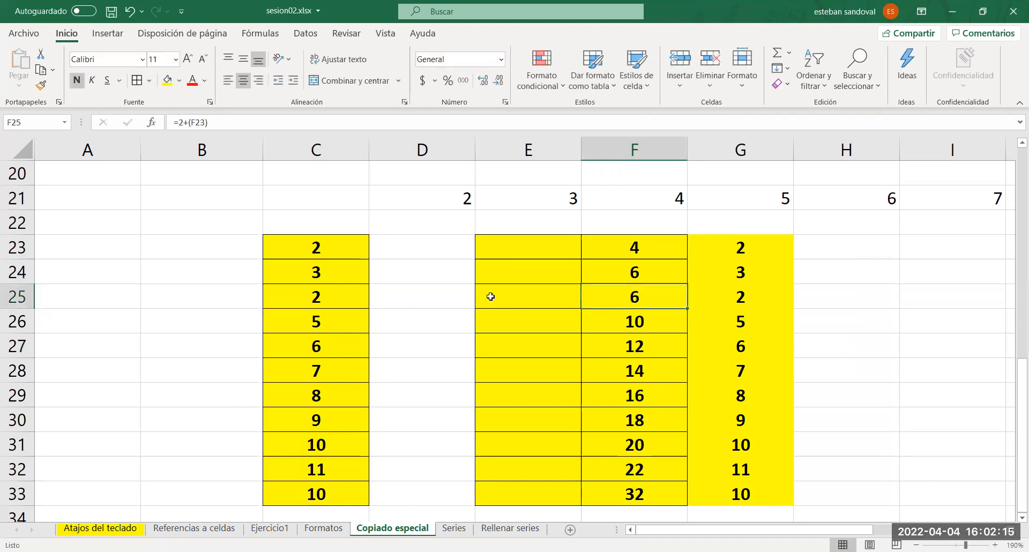
{"action": "key", "text": "Down"}
{"action": "key", "text": "Down"}
{"action": "key", "text": "Down"}
{"action": "key", "text": "Down"}
{"action": "key", "text": "ctrl+z"}
{"action": "key", "text": "ctrl+z"}
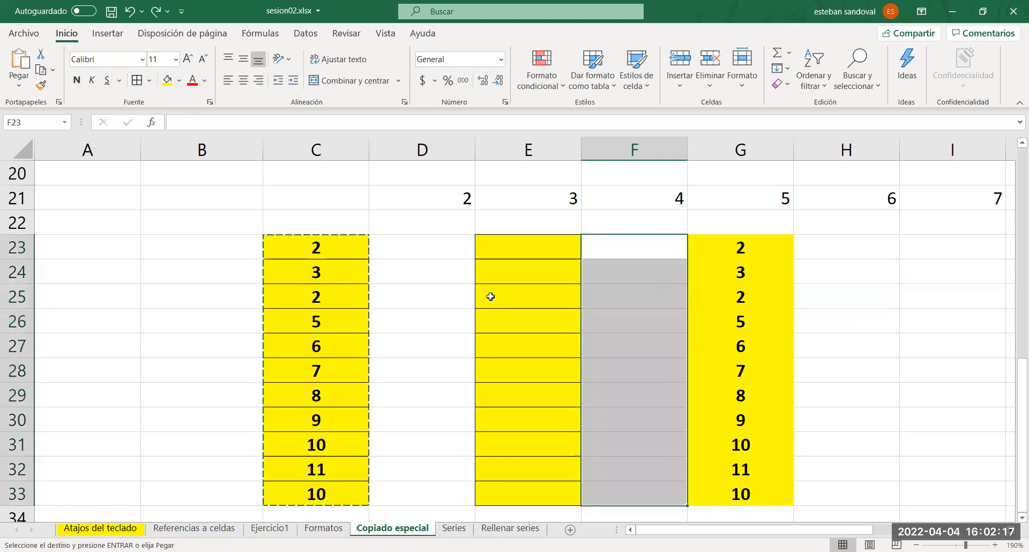
{"action": "key", "text": "Escape"}
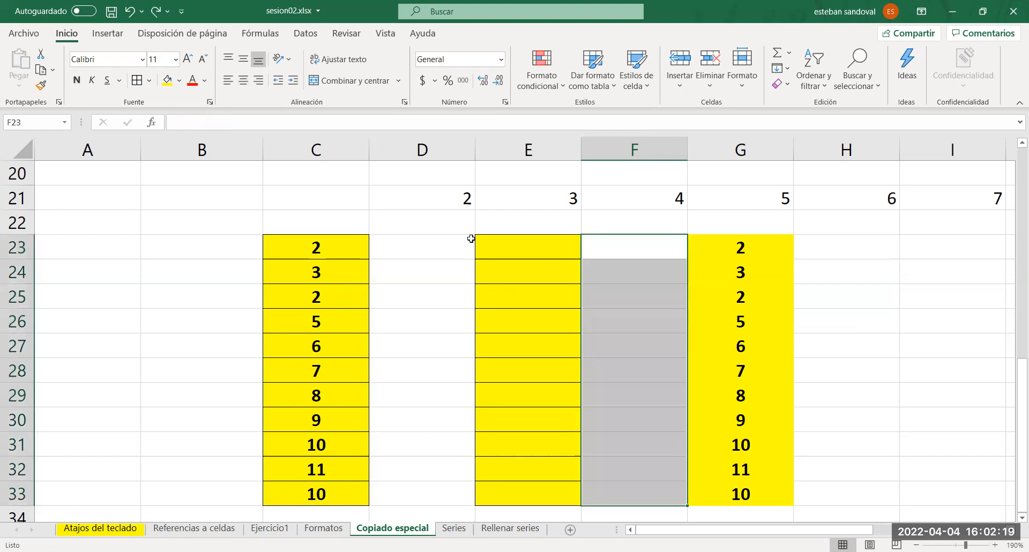
Clear the earlier paste results from the range D22:H36 beside the source column
{"action": "left_click", "coordinate": [458, 225]}
{"action": "left_click_drag", "start_coordinate": [473, 234], "coordinate": [900, 480]}
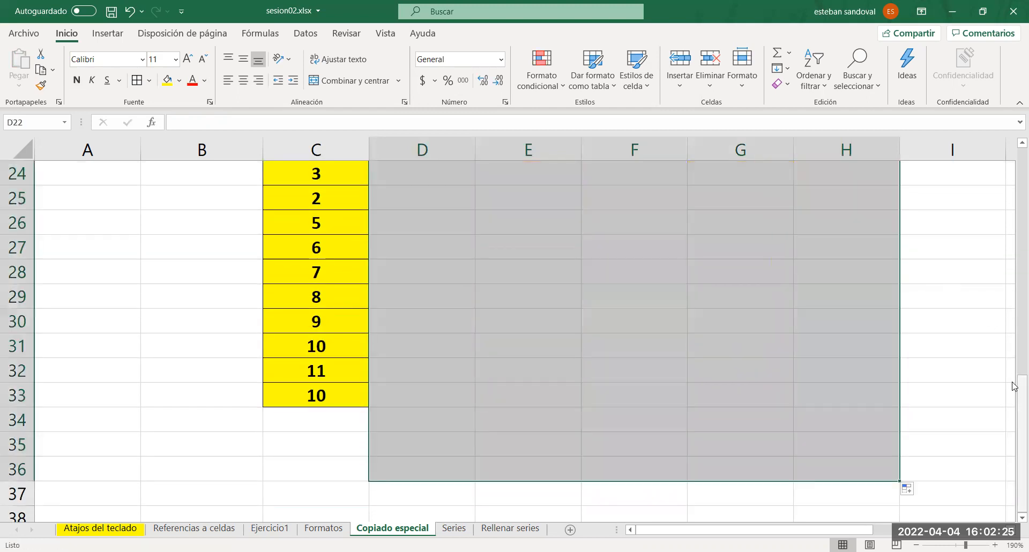
{"action": "left_click_drag", "start_coordinate": [1015, 396], "coordinate": [1015, 370]}
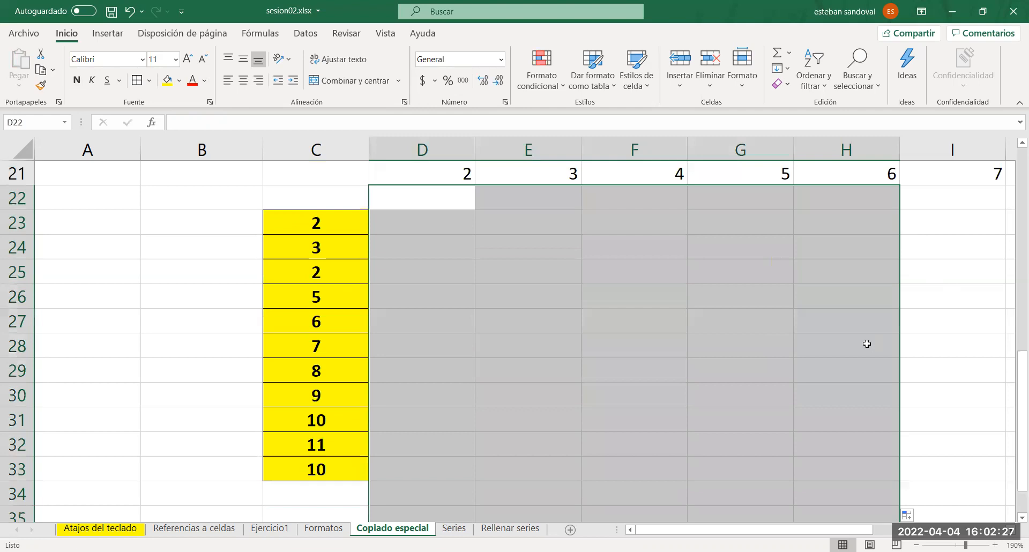
{"action": "left_click", "coordinate": [866, 343]}
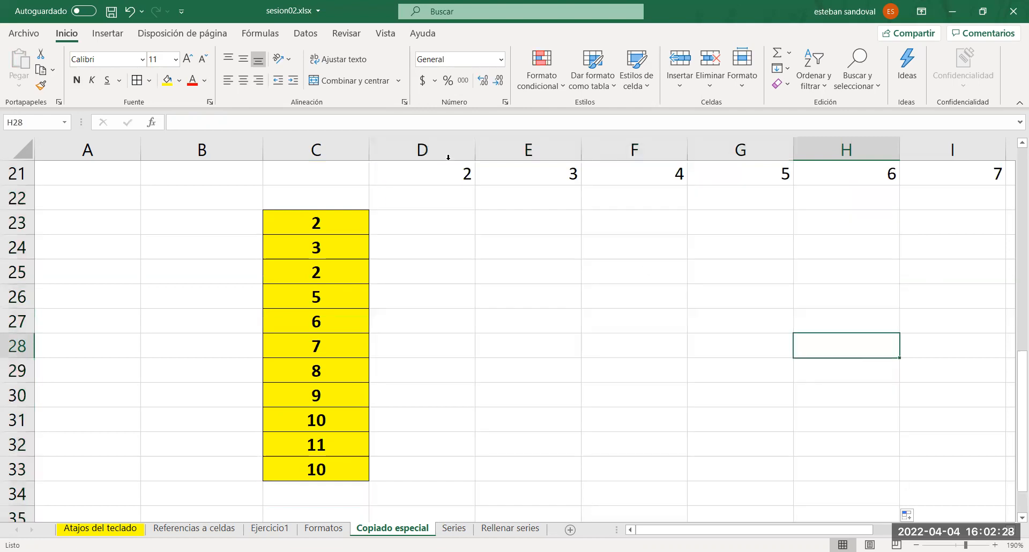
Enter 5 in F23 and fill it down through F33
{"action": "left_click", "coordinate": [596, 227]}
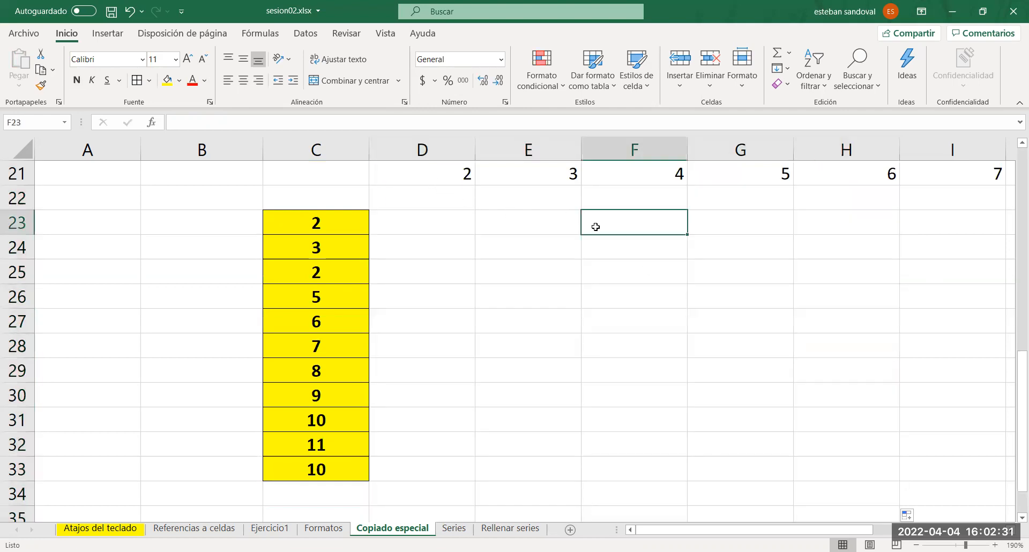
{"action": "type", "text": "5"}
{"action": "key", "text": "Return"}
{"action": "left_click", "coordinate": [614, 226]}
{"action": "left_click_drag", "start_coordinate": [686, 235], "coordinate": [683, 316]}
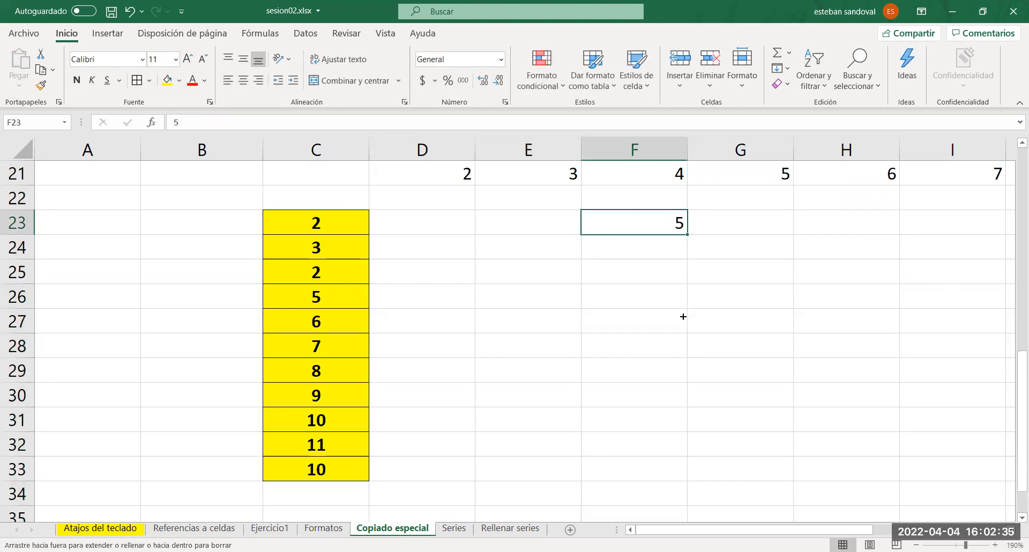
{"action": "left_click_drag", "start_coordinate": [684, 470], "coordinate": [685, 477]}
{"action": "left_click", "coordinate": [786, 329]}
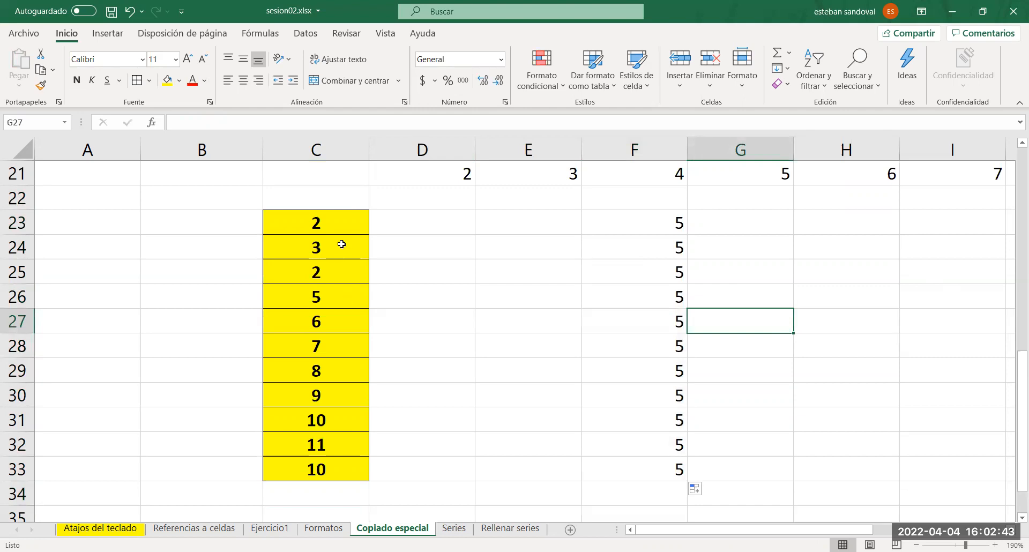
Copy C23:C33 and paste all of it at F23 using the Subtract (Restar) operation
{"action": "left_click_drag", "start_coordinate": [342, 225], "coordinate": [329, 468]}
{"action": "key", "text": "ctrl+c"}
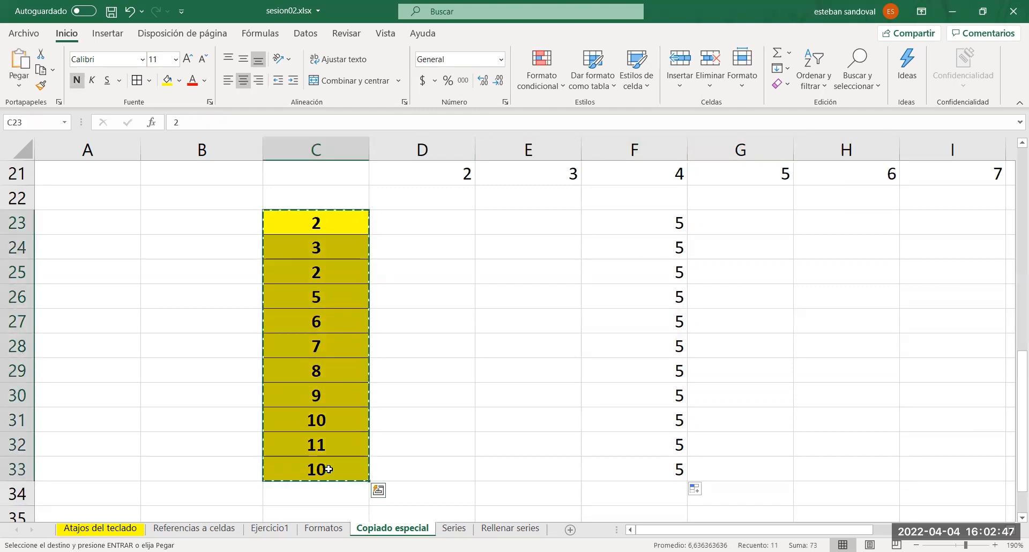
{"action": "left_click", "coordinate": [617, 224]}
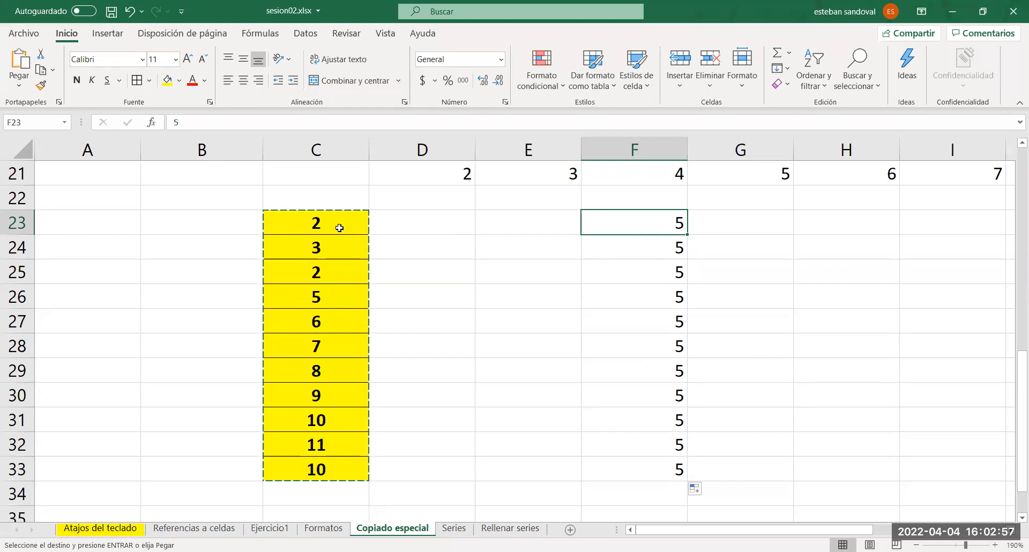
{"action": "right_click", "coordinate": [610, 220]}
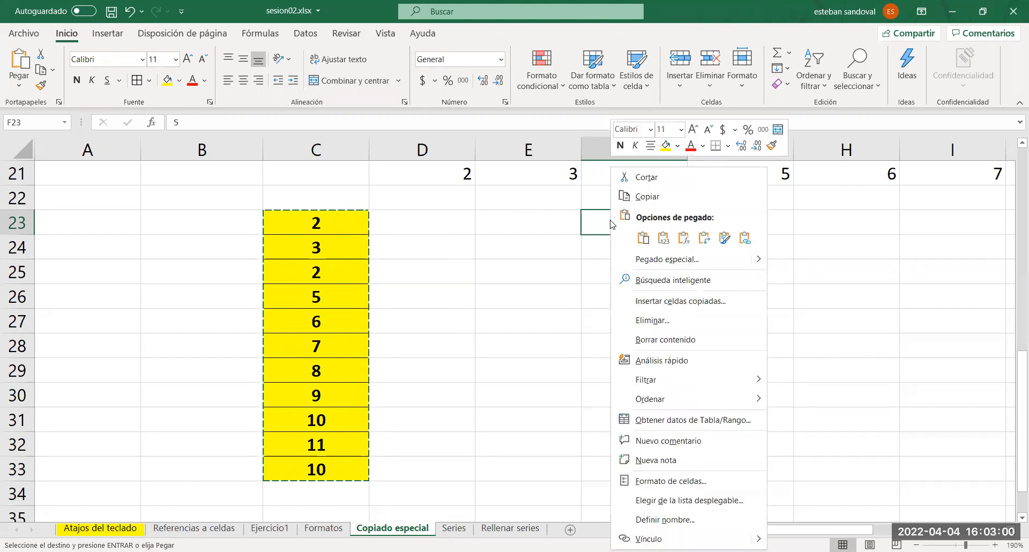
{"action": "left_click", "coordinate": [648, 261]}
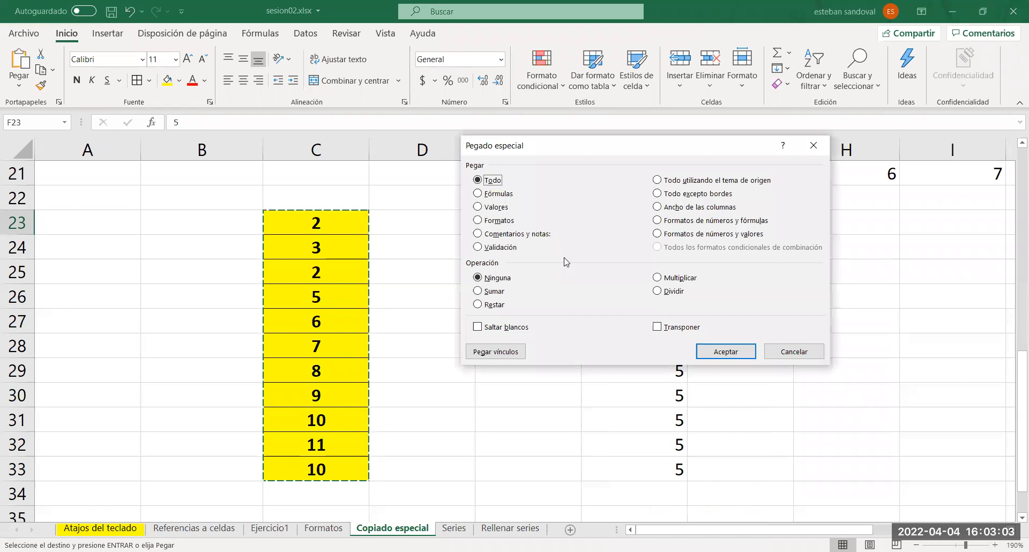
{"action": "left_click", "coordinate": [496, 294]}
{"action": "left_click", "coordinate": [493, 308]}
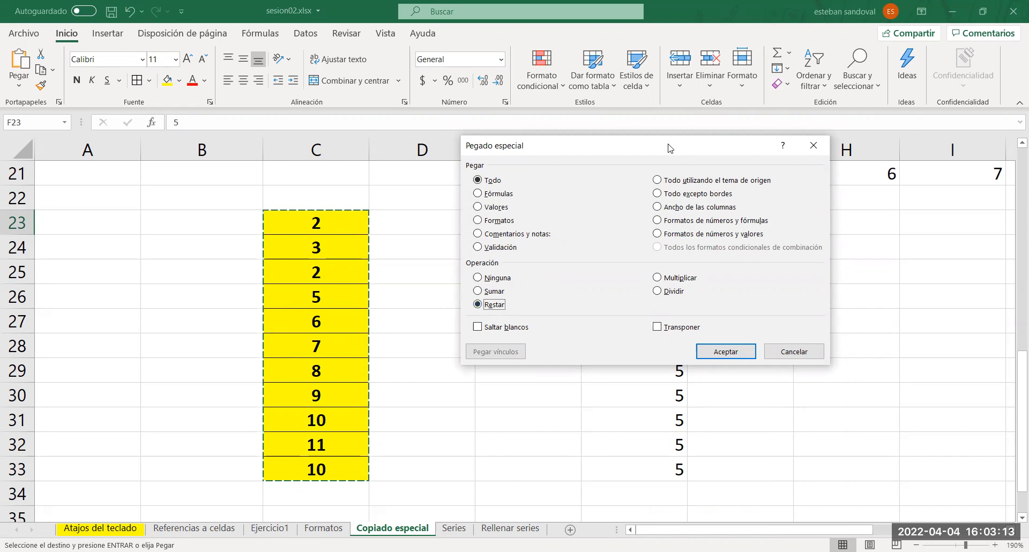
{"action": "left_click_drag", "start_coordinate": [668, 145], "coordinate": [908, 81]}
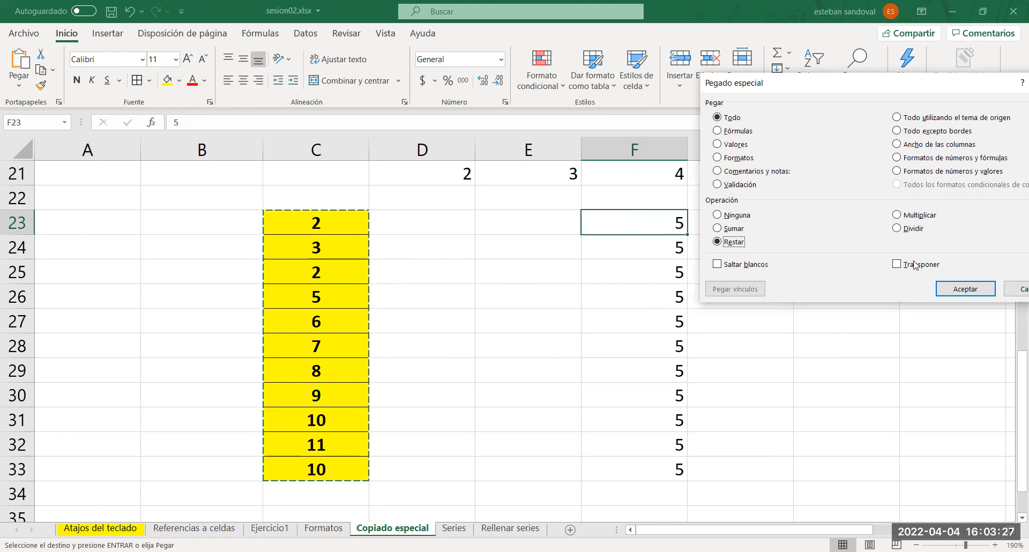
{"action": "left_click", "coordinate": [957, 290]}
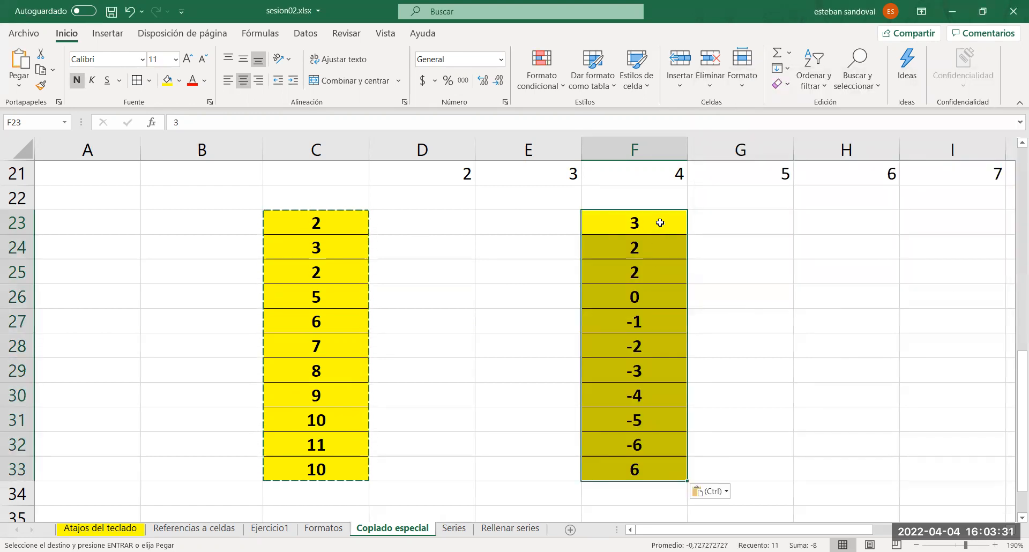
Check the content of F23 and the formula in F25 of the subtracted column
{"action": "double_click", "coordinate": [662, 223]}
{"action": "left_click", "coordinate": [662, 223]}
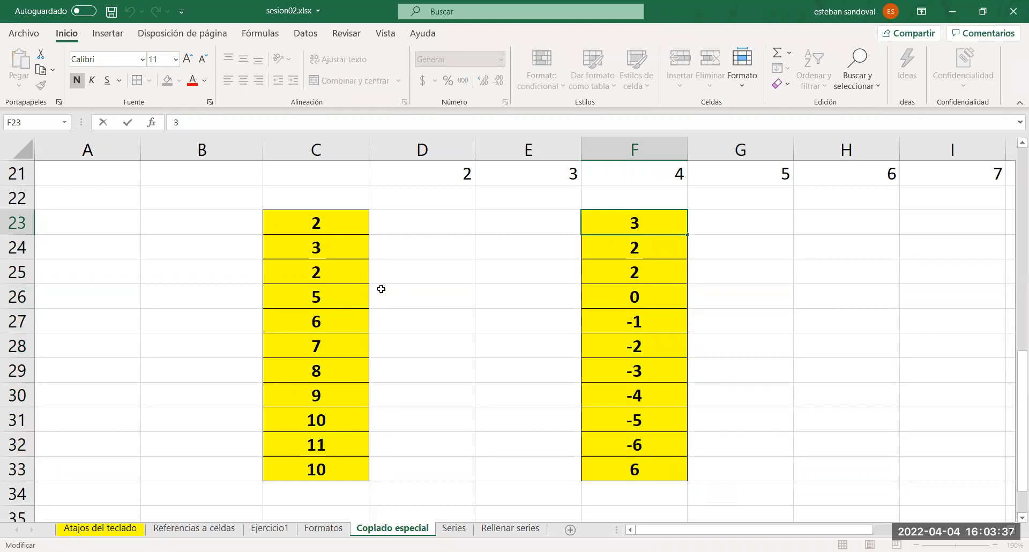
{"action": "double_click", "coordinate": [660, 276]}
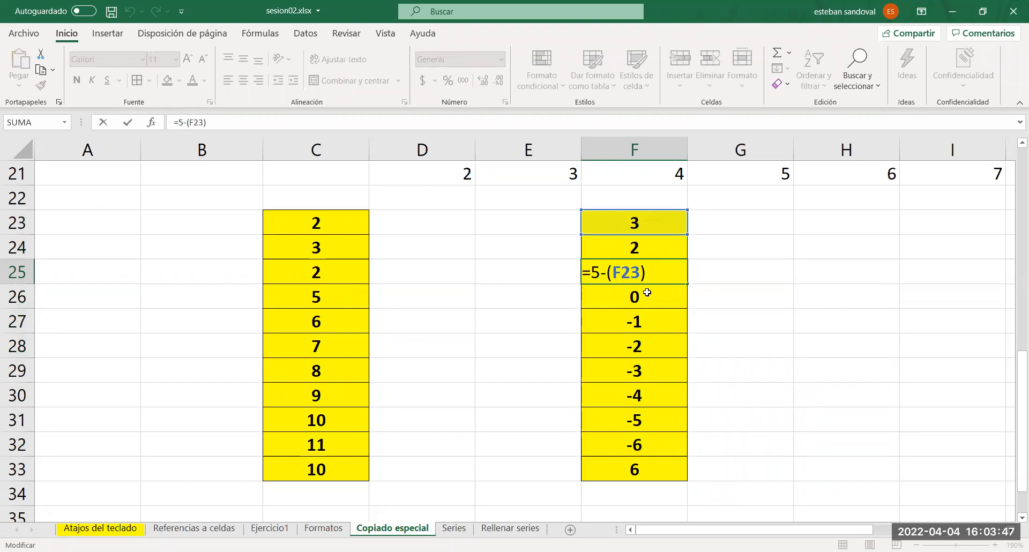
{"action": "key", "text": "Return"}
{"action": "key", "text": "Up"}
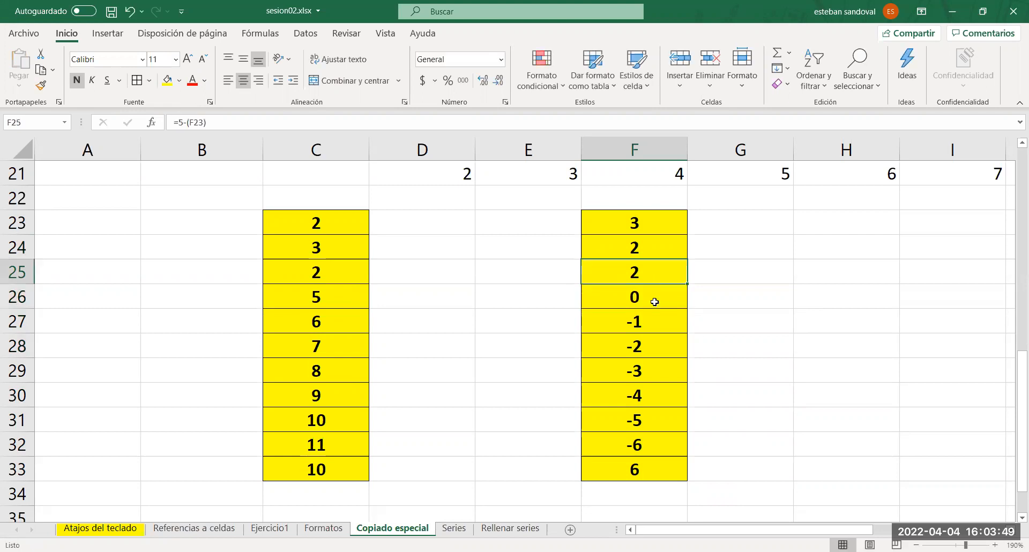
Check the contents of F27 through F32 one by one, and the formula in F33
{"action": "left_click", "coordinate": [658, 320]}
{"action": "type", "text": "-1"}
{"action": "key", "text": "Return"}
{"action": "type", "text": "-2"}
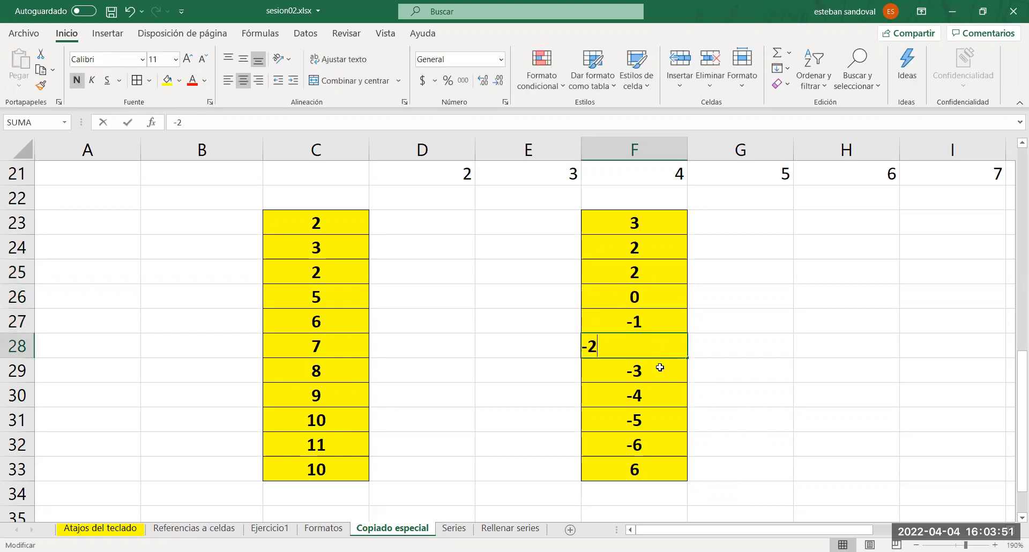
{"action": "key", "text": "Return"}
{"action": "type", "text": "-3"}
{"action": "key", "text": "Return"}
{"action": "type", "text": "-4"}
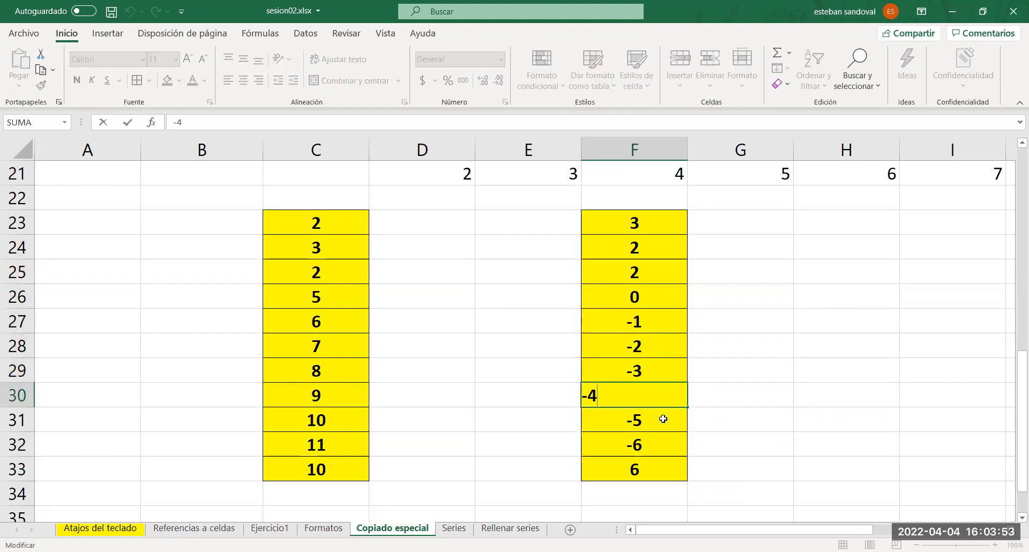
{"action": "key", "text": "Return"}
{"action": "type", "text": "-5"}
{"action": "key", "text": "Return"}
{"action": "type", "text": "-6"}
{"action": "double_click", "coordinate": [655, 471]}
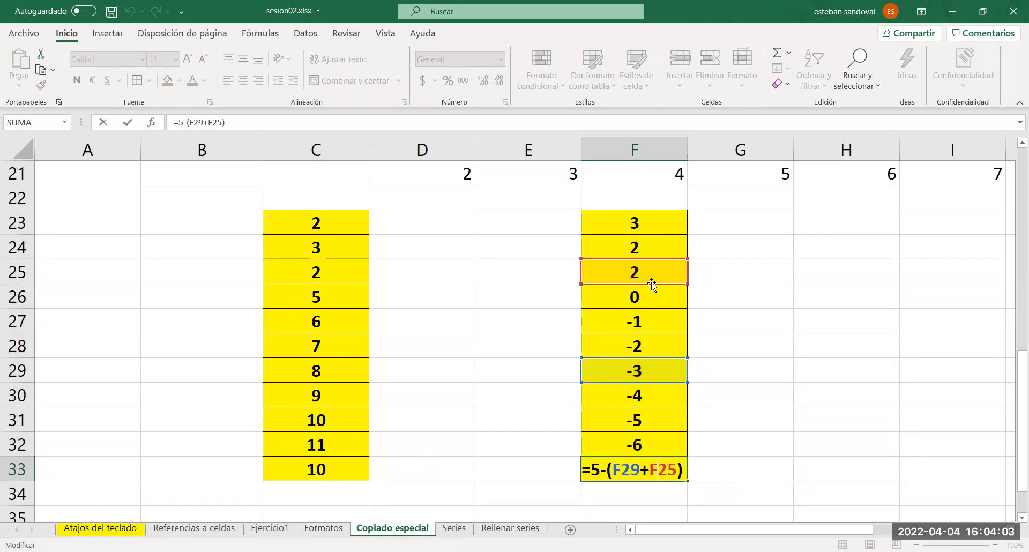
{"action": "key", "text": "ctrl+Return"}
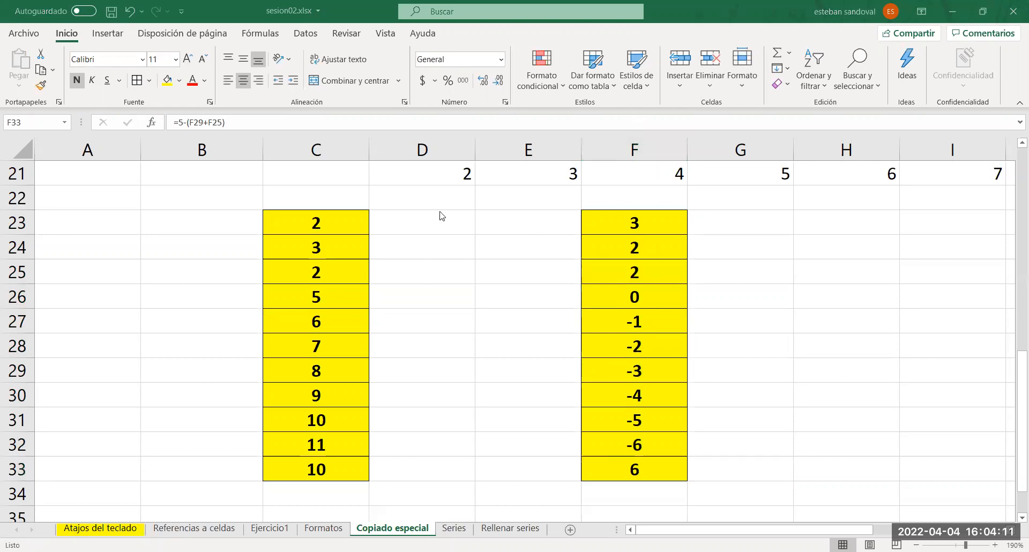
{"action": "left_click_drag", "start_coordinate": [358, 221], "coordinate": [334, 462]}
{"action": "key", "text": "ctrl+c"}
{"action": "left_click", "coordinate": [478, 219]}
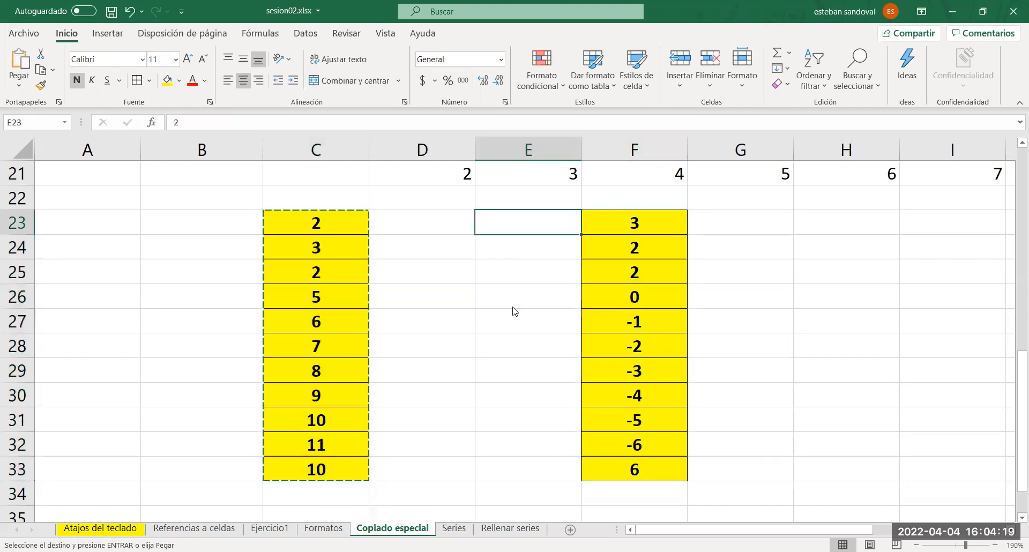
{"action": "right_click", "coordinate": [480, 222]}
{"action": "left_click", "coordinate": [536, 260]}
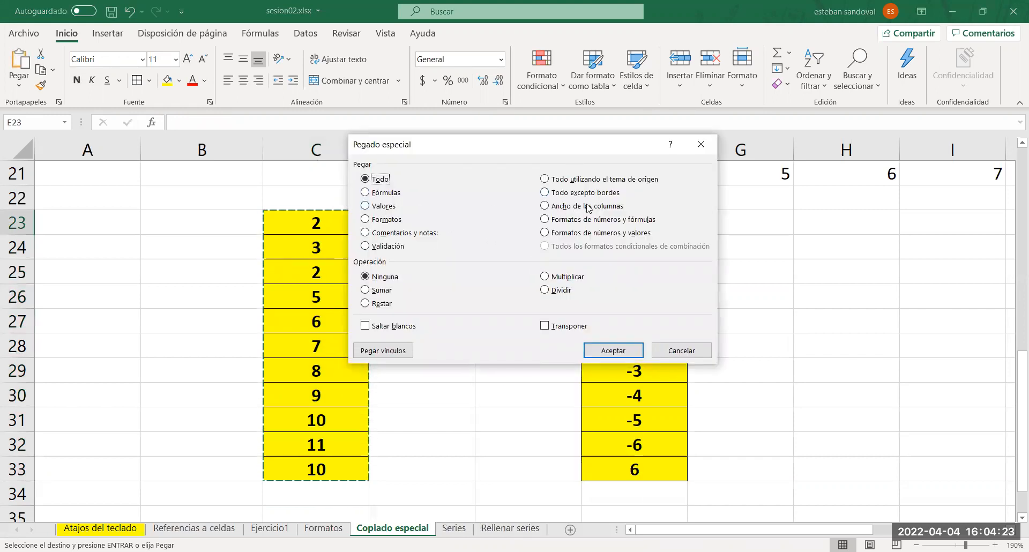
{"action": "left_click", "coordinate": [681, 351]}
{"action": "key", "text": "Escape"}
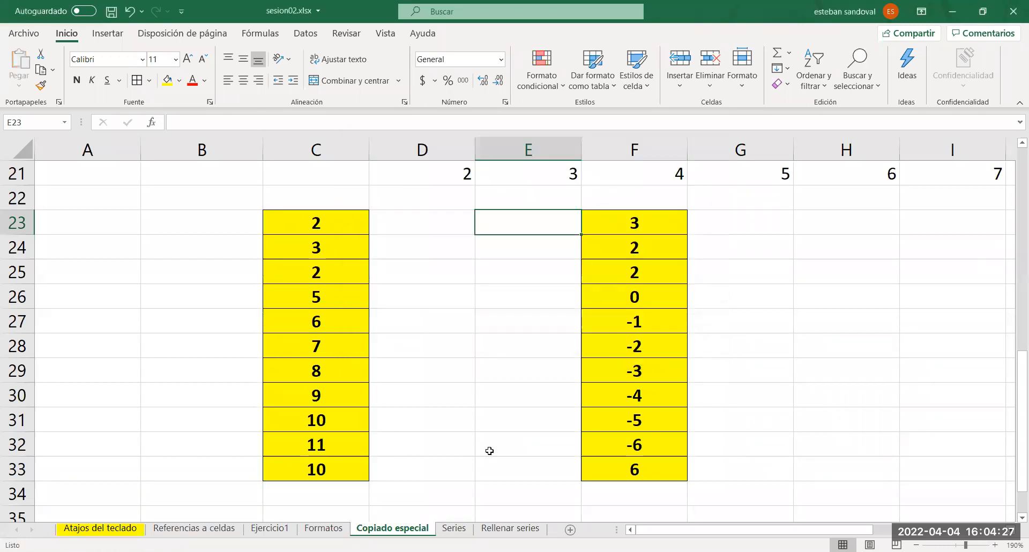
On the Series sheet, enter 2, 4 and 6 in cells C20 to C22 below the existing examples
{"action": "left_click", "coordinate": [463, 530]}
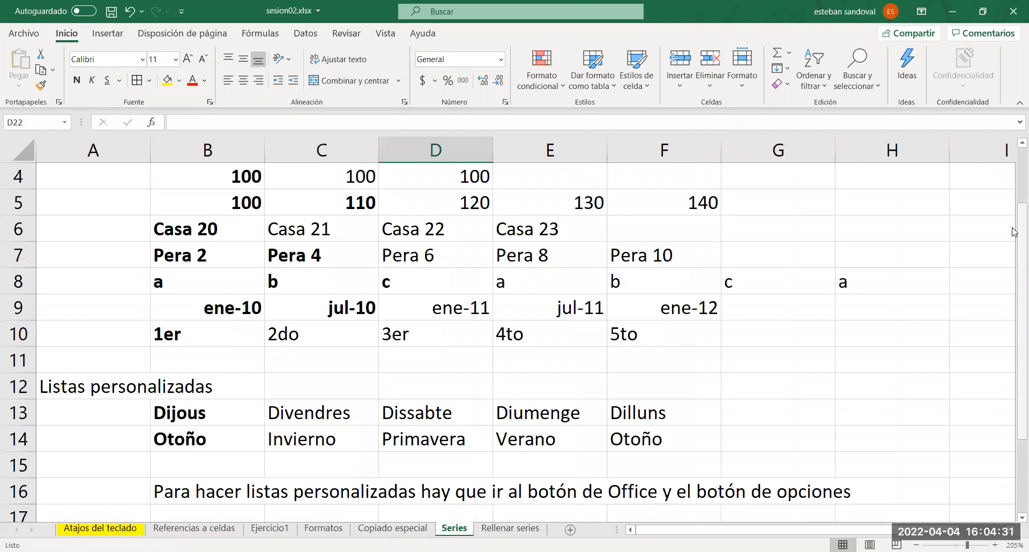
{"action": "scroll", "coordinate": [1015, 268], "scroll_direction": "down", "scroll_amount": 2}
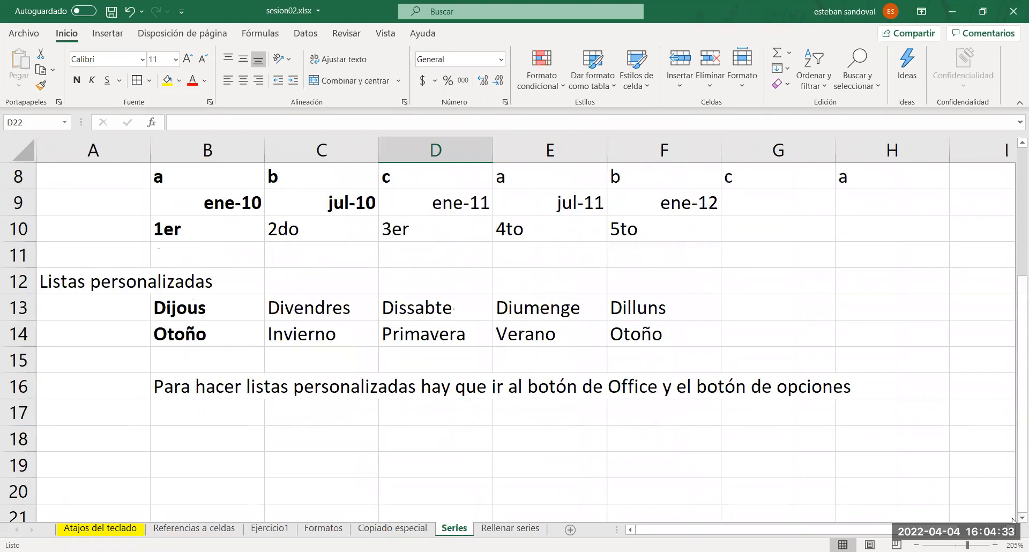
{"action": "scroll", "coordinate": [1014, 520], "scroll_direction": "down", "scroll_amount": 5}
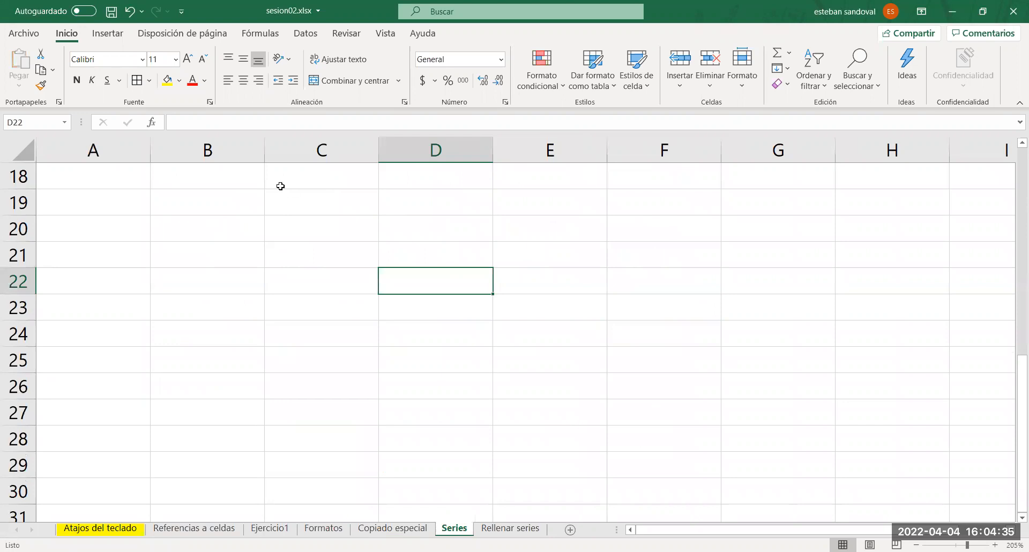
{"action": "left_click", "coordinate": [295, 232]}
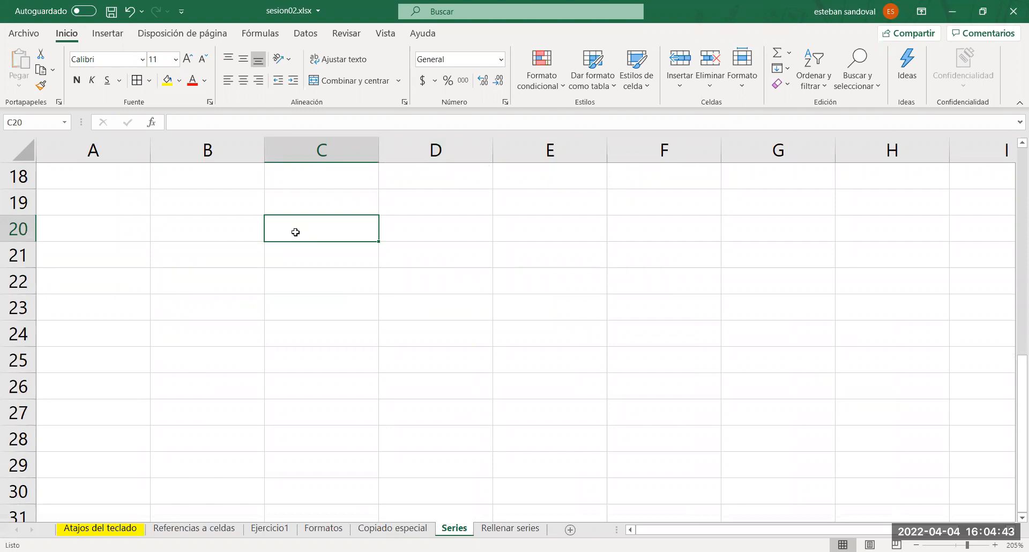
{"action": "type", "text": "2"}
{"action": "key", "text": "Return"}
{"action": "type", "text": "4"}
{"action": "key", "text": "Return"}
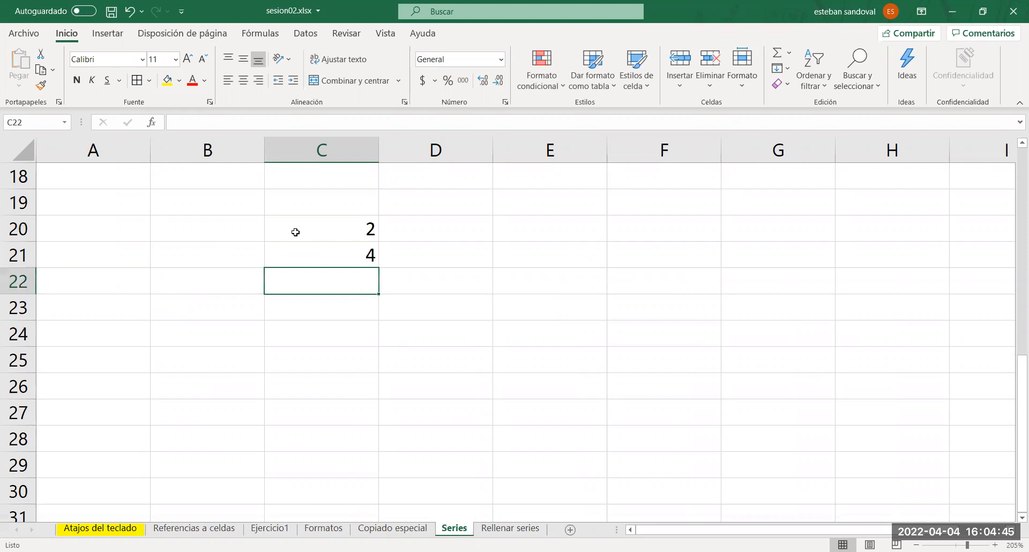
{"action": "type", "text": "6"}
{"action": "key", "text": "Return"}
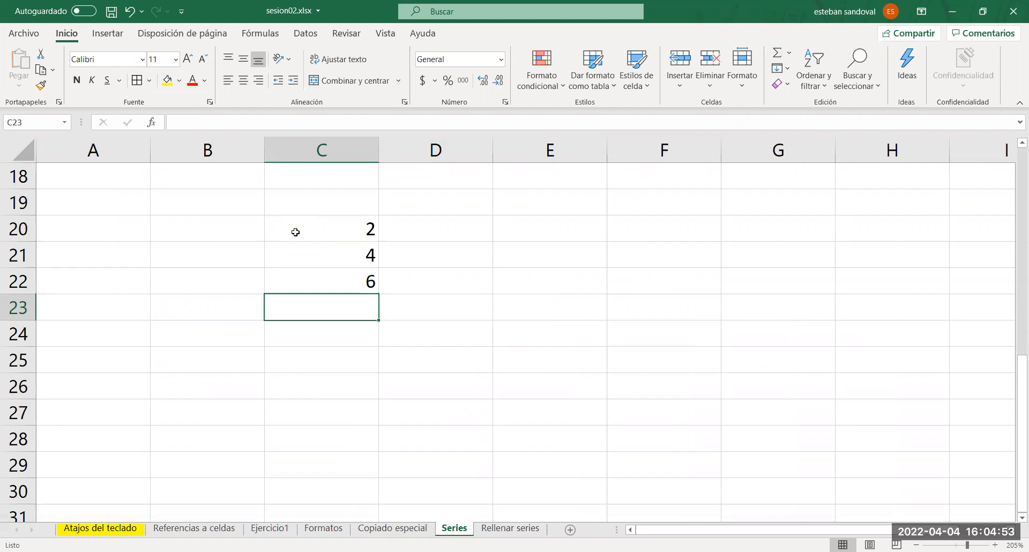
{"action": "left_click", "coordinate": [513, 35]}
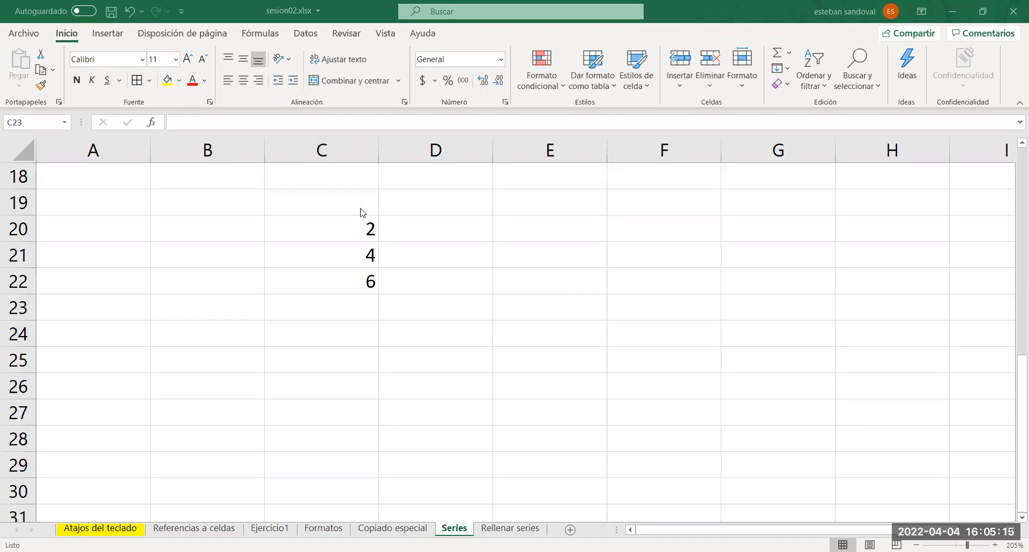
{"action": "left_click", "coordinate": [364, 307]}
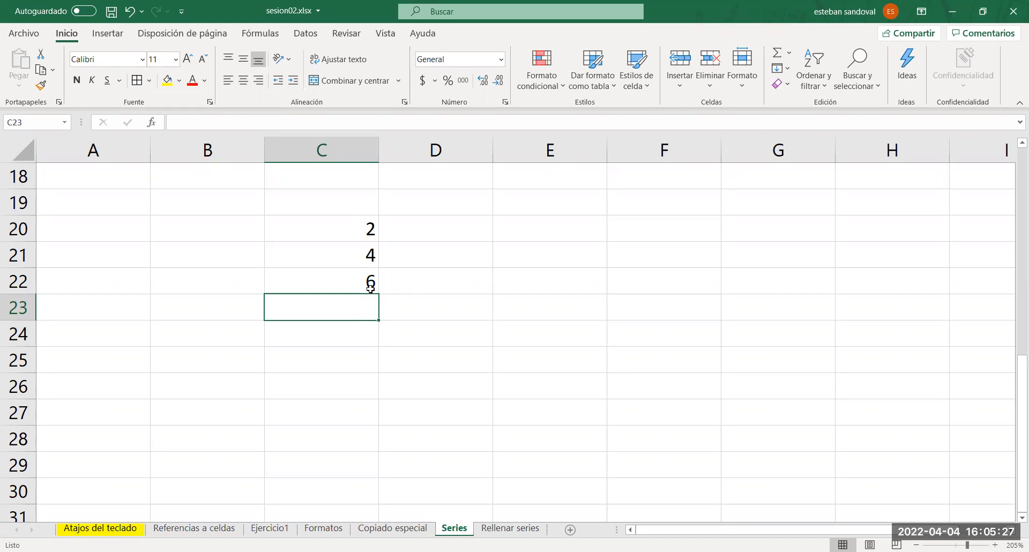
Enter the numbers 1 to 9 one per row in cells B20 to B28
{"action": "left_click", "coordinate": [389, 528]}
{"action": "left_click", "coordinate": [207, 236]}
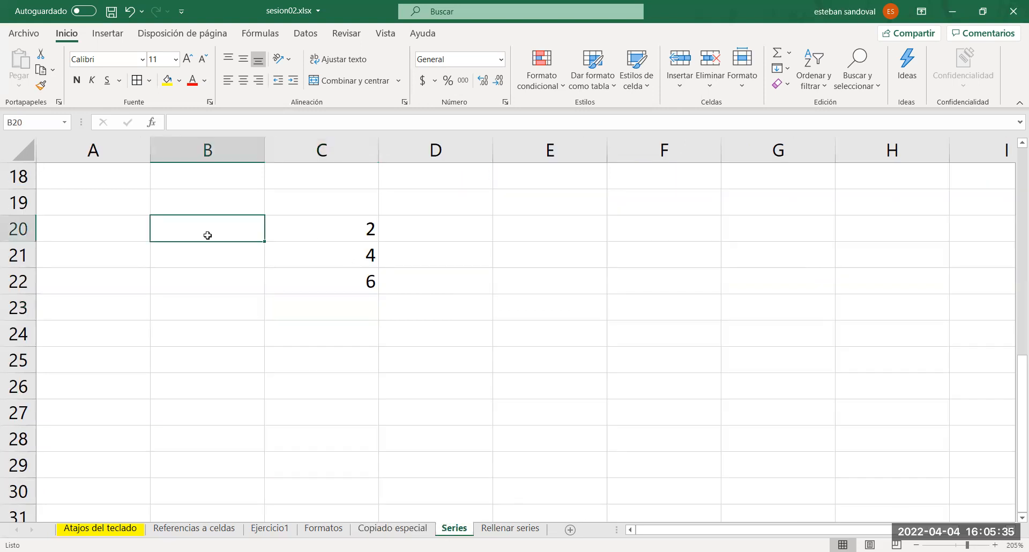
{"action": "type", "text": "1"}
{"action": "key", "text": "Return"}
{"action": "type", "text": "2"}
{"action": "key", "text": "Return"}
{"action": "type", "text": "3"}
{"action": "key", "text": "Return"}
{"action": "type", "text": "4"}
{"action": "key", "text": "Return"}
{"action": "type", "text": "5"}
{"action": "key", "text": "Return"}
{"action": "type", "text": "6"}
{"action": "key", "text": "Return"}
{"action": "type", "text": "7 8"}
{"action": "key", "text": "Return"}
{"action": "type", "text": "9"}
{"action": "key", "text": "Return"}
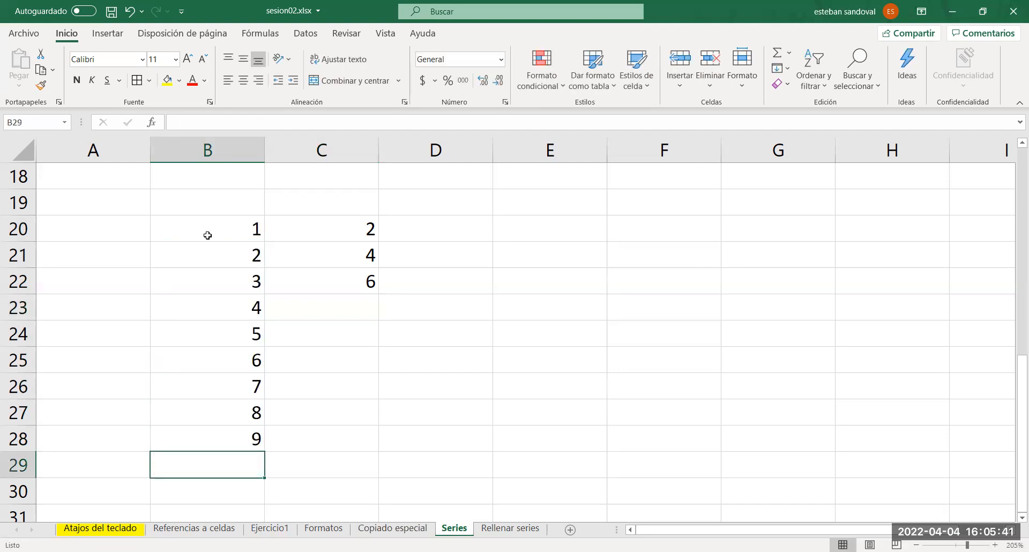
Clear the contents of range B20:C28
{"action": "left_click_drag", "start_coordinate": [227, 217], "coordinate": [338, 432]}
{"action": "key", "text": "Delete"}
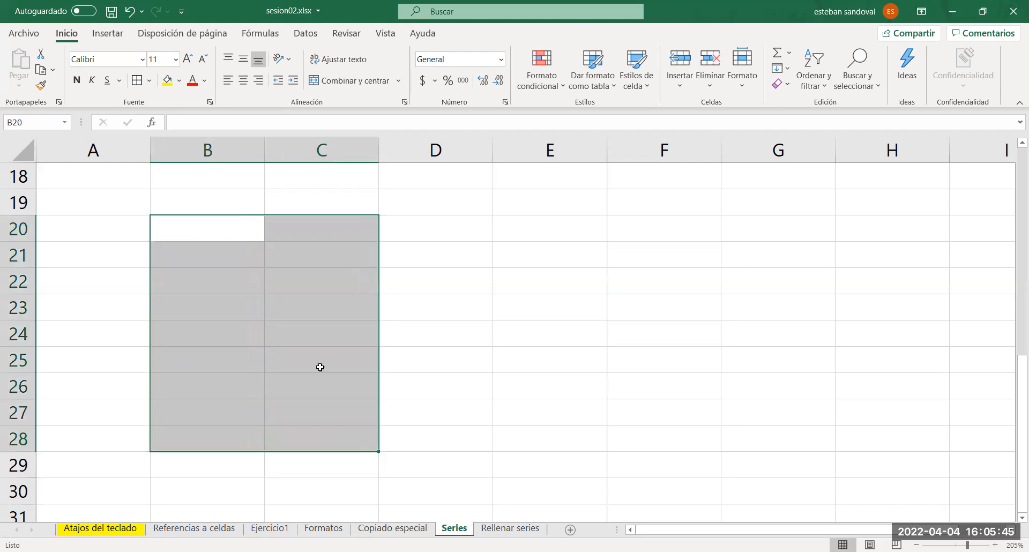
{"action": "left_click", "coordinate": [297, 317]}
Enter 1 in cell B20 as the starting value of a series
{"action": "left_click", "coordinate": [243, 228]}
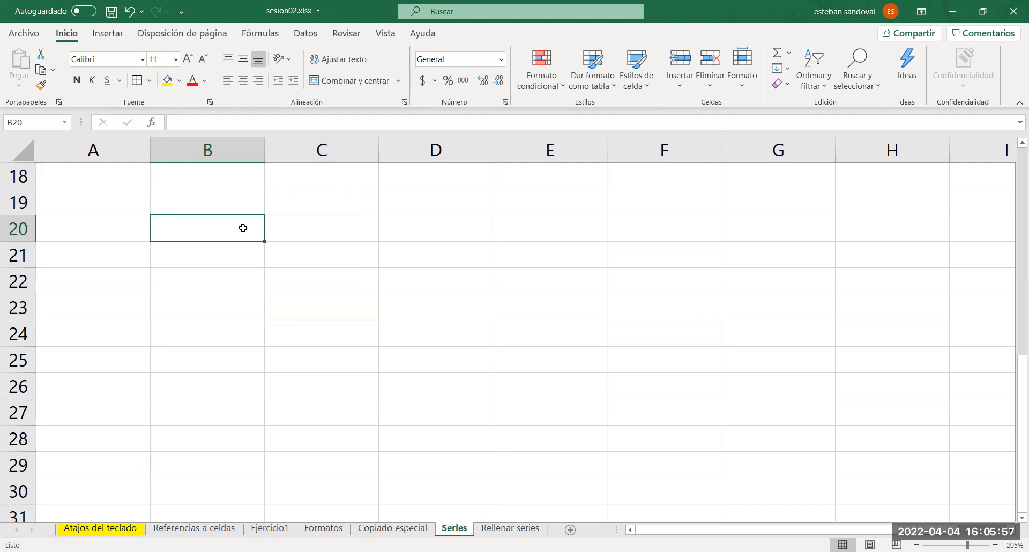
{"action": "type", "text": "1"}
{"action": "key", "text": "Return"}
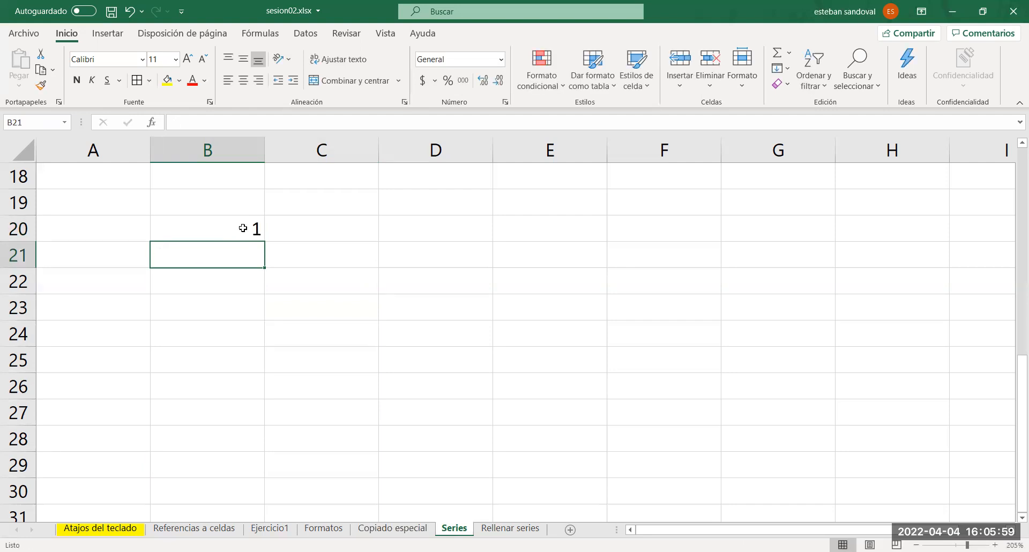
Autofill the single value in B20 down to B27 and undo the fill
{"action": "left_click", "coordinate": [243, 228]}
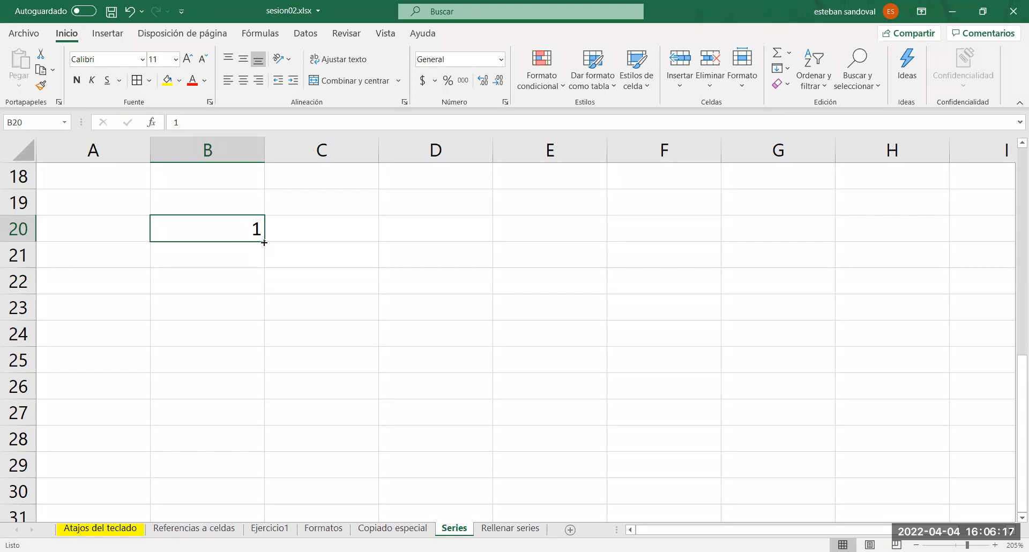
{"action": "left_click_drag", "start_coordinate": [264, 243], "coordinate": [263, 425]}
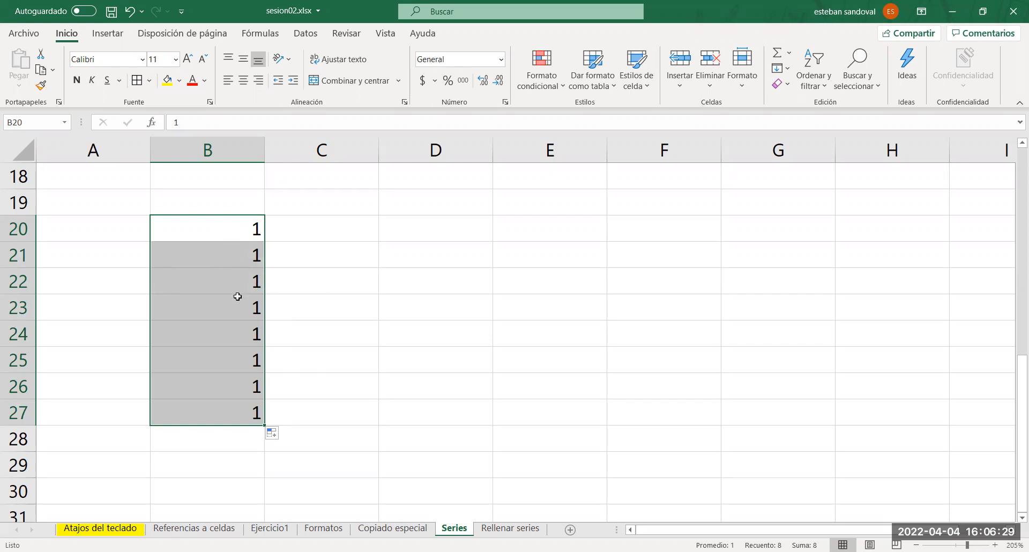
{"action": "key", "text": "ctrl+z"}
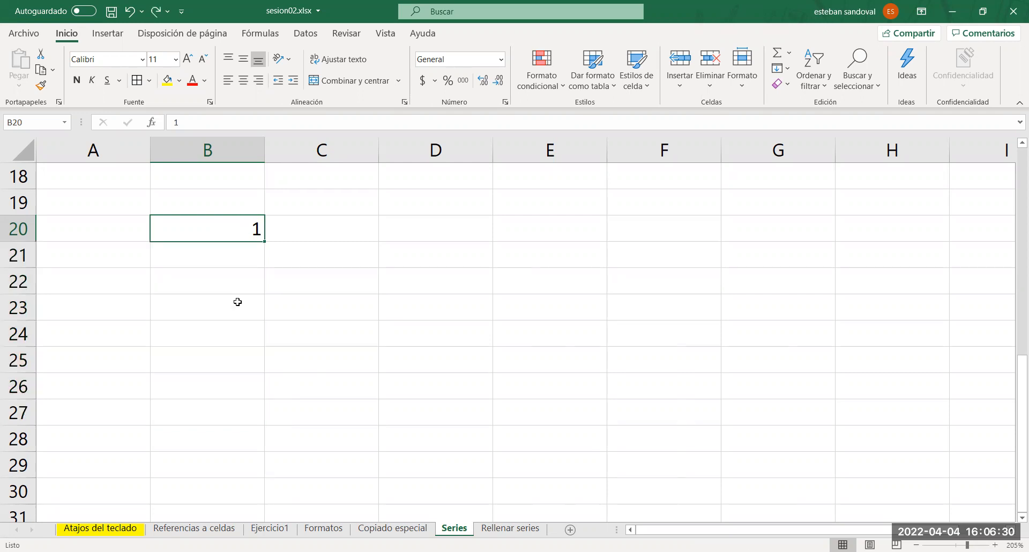
Enter 2 in cell B21 as the second value of the series
{"action": "left_click", "coordinate": [238, 259]}
{"action": "type", "text": "2"}
{"action": "key", "text": "Return"}
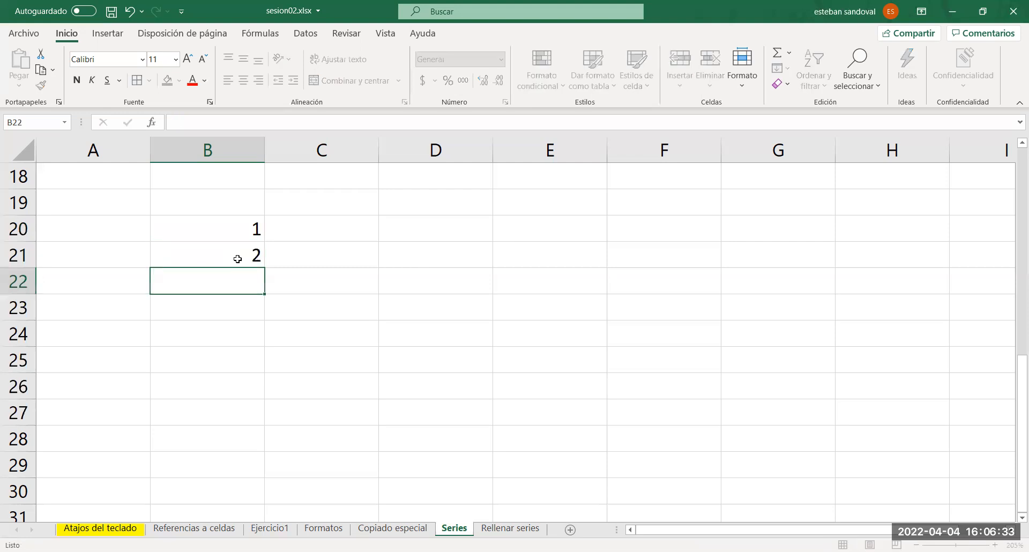
Examine the two starting values in B20:B21 and the Quick Analysis options offered for them
{"action": "left_click_drag", "start_coordinate": [225, 228], "coordinate": [219, 252]}
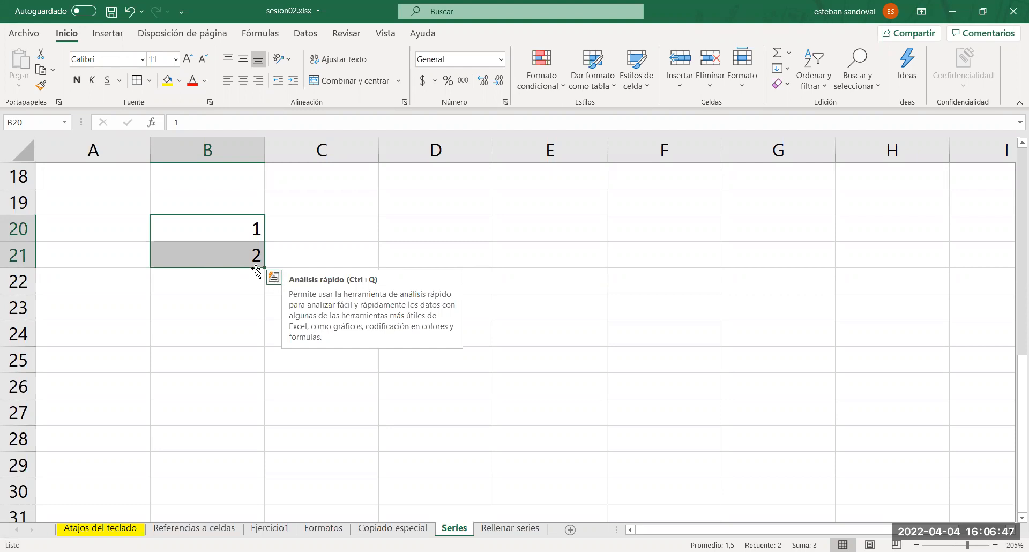
{"action": "left_click", "coordinate": [330, 226]}
{"action": "left_click", "coordinate": [232, 230]}
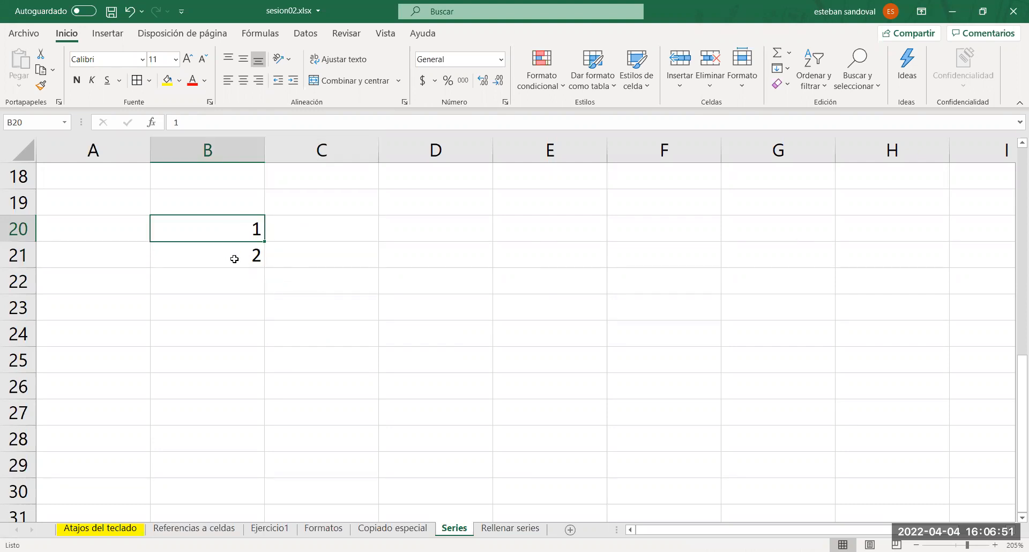
{"action": "left_click", "coordinate": [234, 257]}
{"action": "left_click_drag", "start_coordinate": [232, 229], "coordinate": [232, 249]}
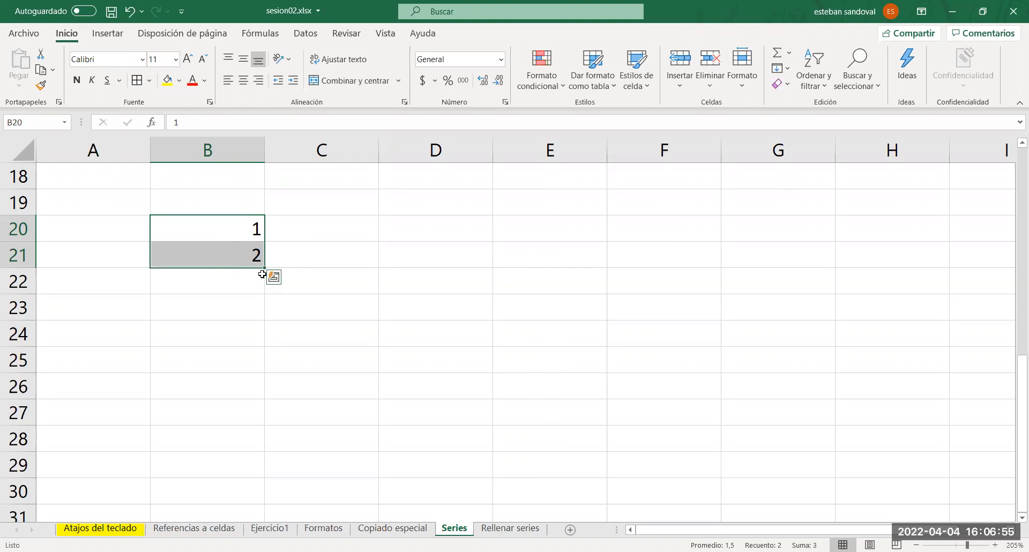
{"action": "left_click", "coordinate": [274, 279]}
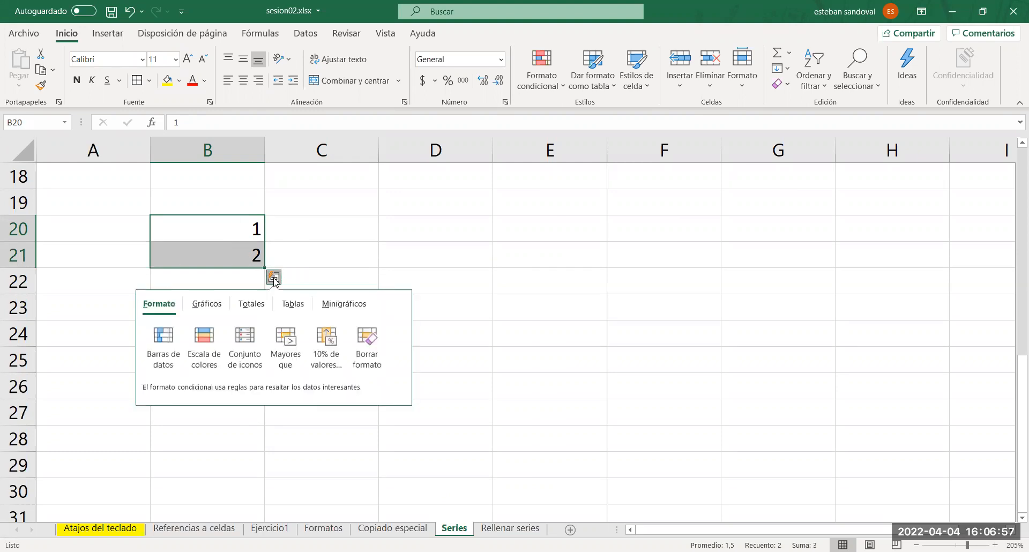
Autofill the series from B20:B21 down to B28, and extend it to row 30 and across to column D
{"action": "left_click_drag", "start_coordinate": [235, 230], "coordinate": [231, 255]}
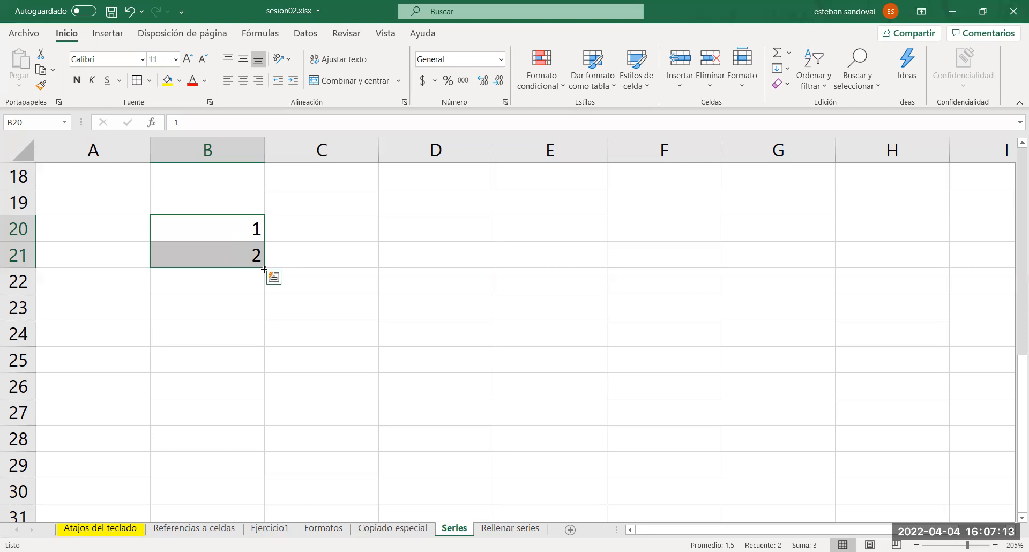
{"action": "left_click_drag", "start_coordinate": [266, 458], "coordinate": [266, 445]}
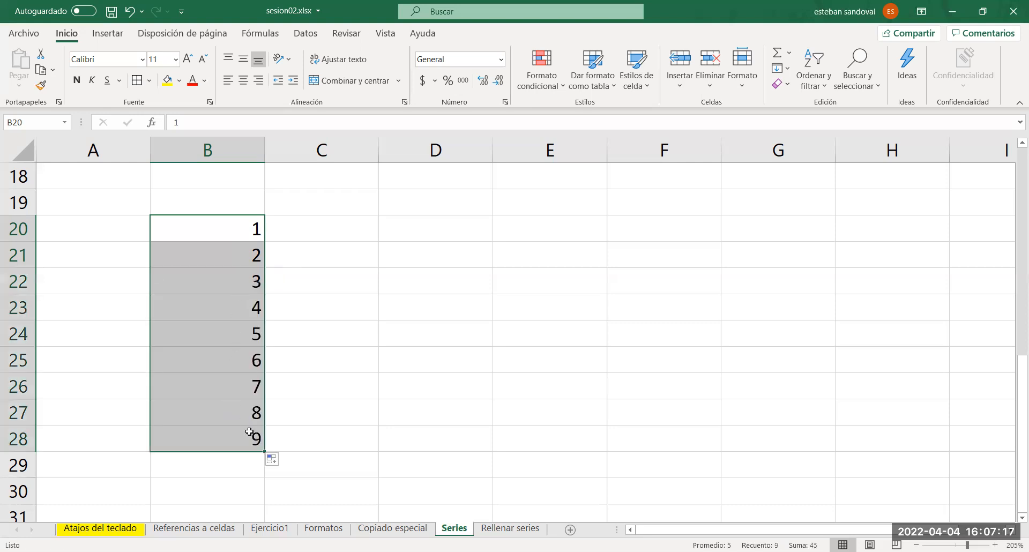
{"action": "left_click_drag", "start_coordinate": [265, 478], "coordinate": [329, 501]}
{"action": "left_click_drag", "start_coordinate": [493, 497], "coordinate": [491, 498]}
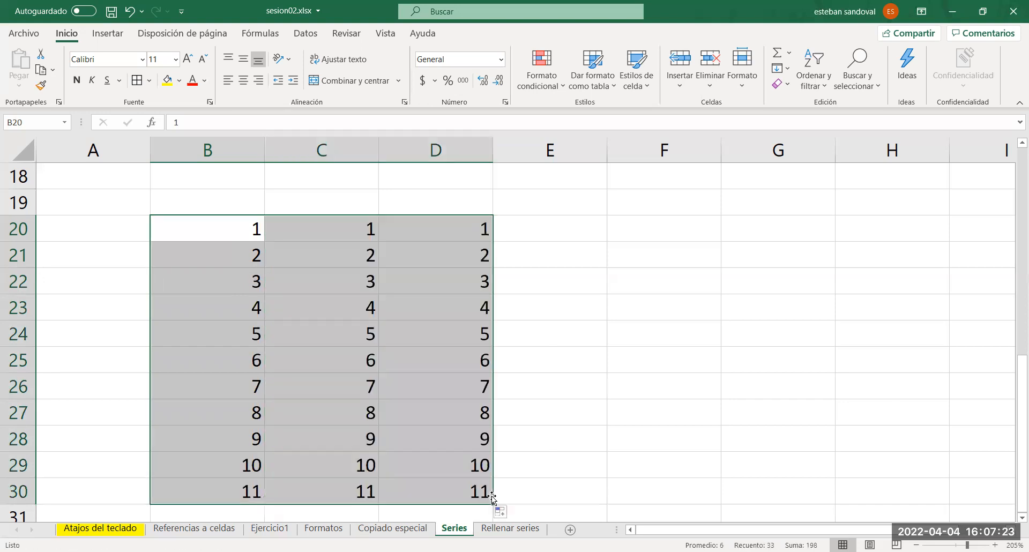
Undo the extensions to column D and row 30, and shrink the filled series back to B20:B21
{"action": "key", "text": "ctrl+z"}
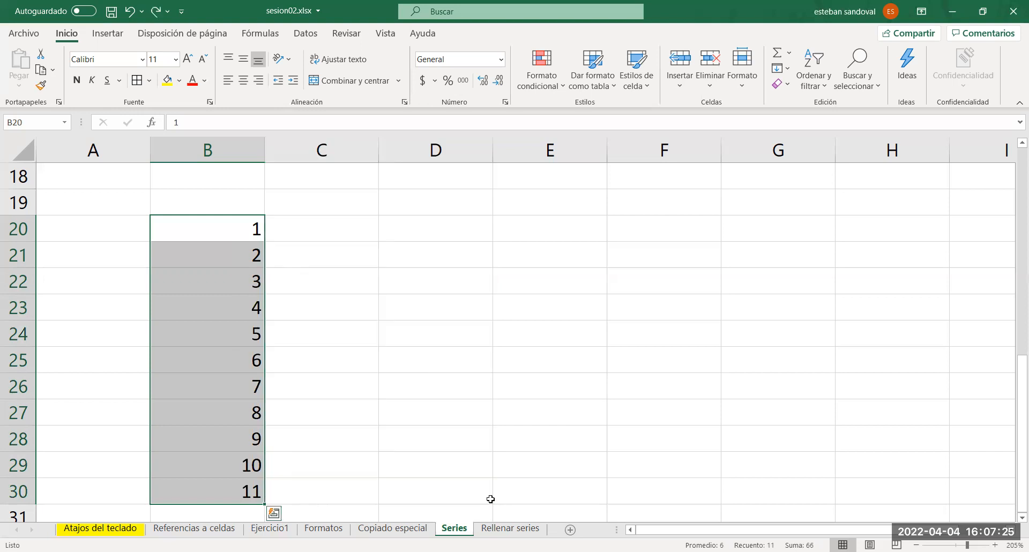
{"action": "key", "text": "ctrl+z"}
{"action": "left_click_drag", "start_coordinate": [265, 452], "coordinate": [238, 248]}
Set cell B21 to 3 as the second value of the series
{"action": "left_click", "coordinate": [247, 252]}
{"action": "type", "text": "3"}
{"action": "key", "text": "Return"}
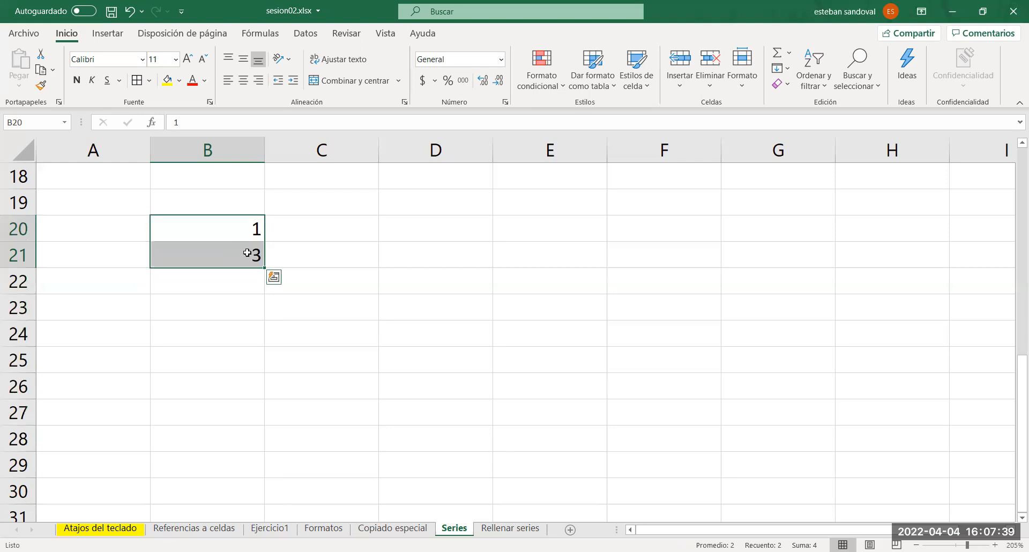
Autofill the series from B20:B21 down to B28 and undo the fill
{"action": "left_click_drag", "start_coordinate": [264, 269], "coordinate": [264, 281]}
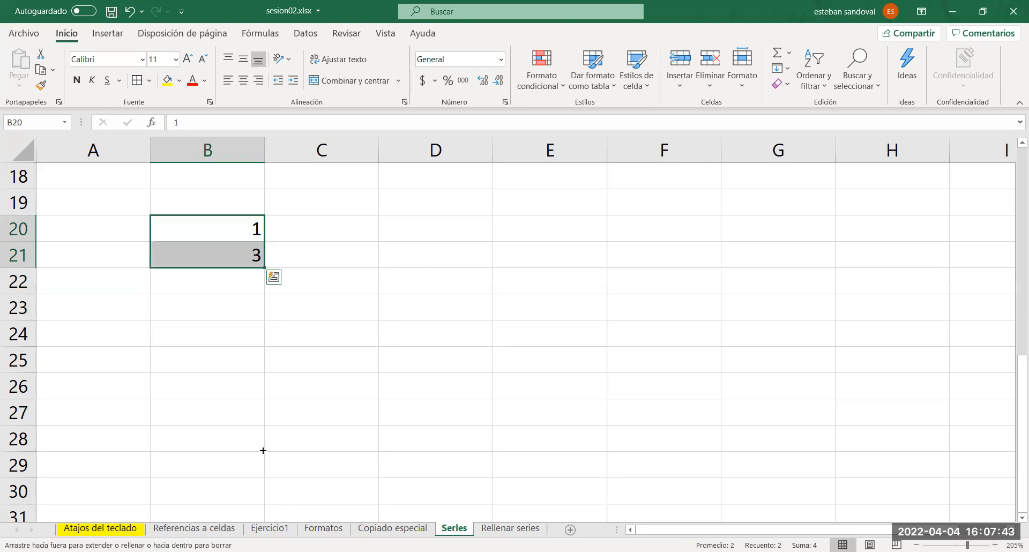
{"action": "left_click_drag", "start_coordinate": [264, 450], "coordinate": [263, 452]}
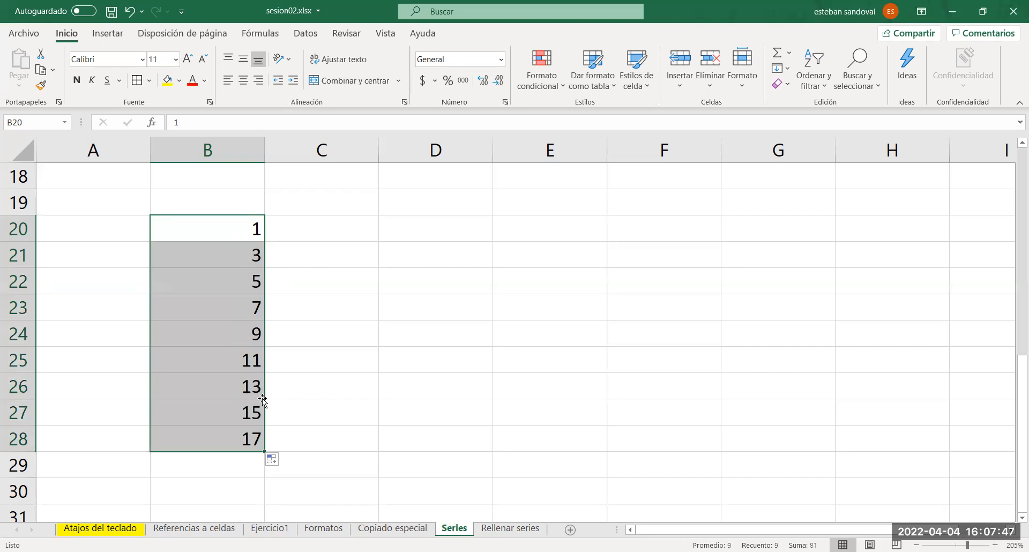
{"action": "key", "text": "ctrl+z"}
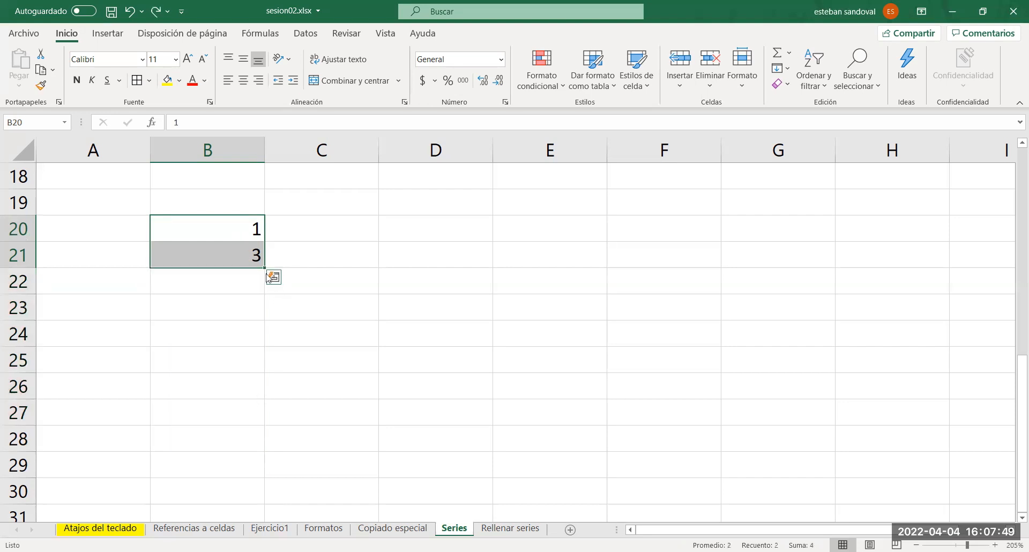
Set cell B21 to 7 as the second value of the series
{"action": "left_click", "coordinate": [245, 258]}
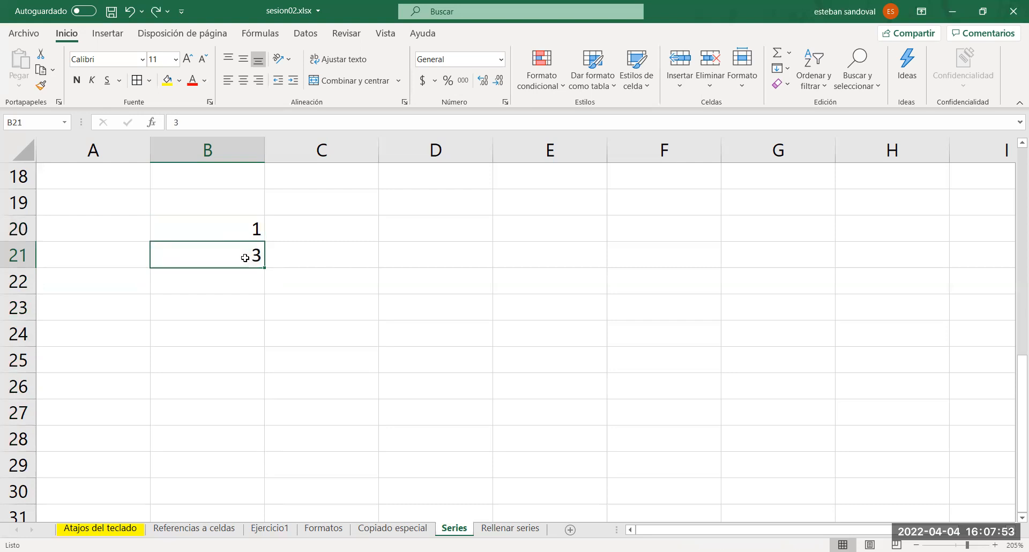
{"action": "type", "text": "7"}
{"action": "key", "text": "Return"}
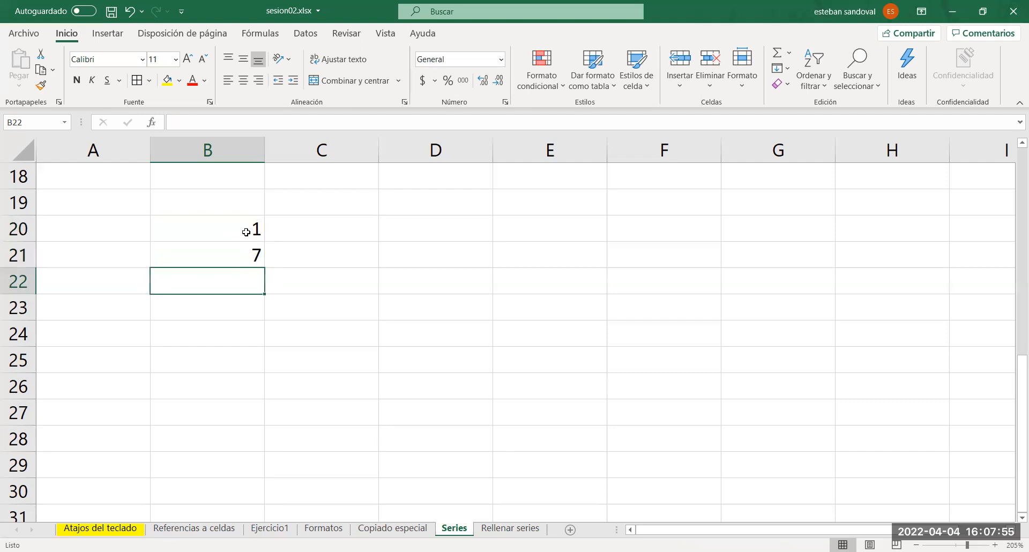
Autofill the series from B20:B21 down to B26 and undo the fill
{"action": "left_click_drag", "start_coordinate": [246, 232], "coordinate": [242, 256]}
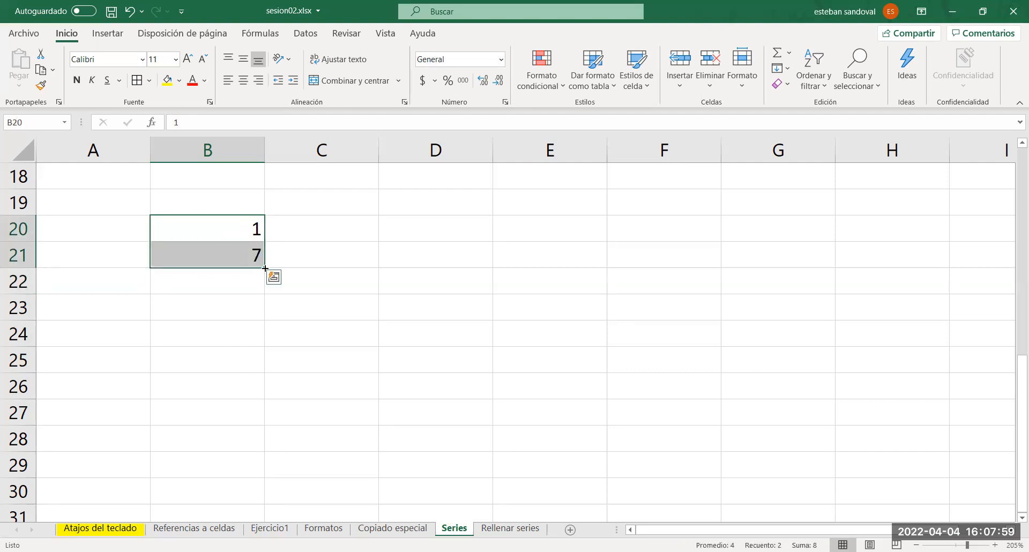
{"action": "left_click_drag", "start_coordinate": [265, 268], "coordinate": [265, 399]}
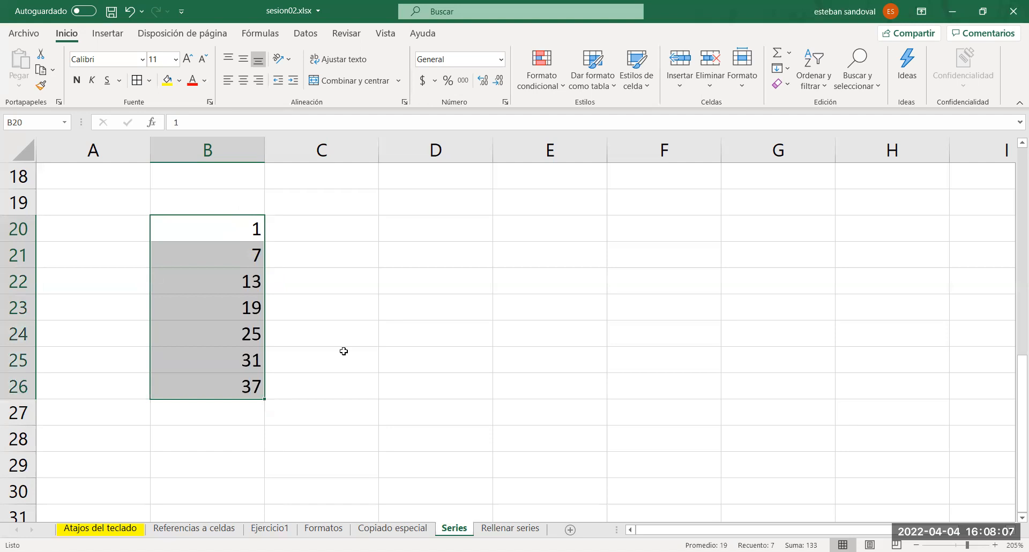
{"action": "key", "text": "ctrl+z"}
{"action": "left_click", "coordinate": [325, 272]}
Set cell B21 to 5,8 and autofill the series from B20:B21 down to B26
{"action": "left_click", "coordinate": [243, 254]}
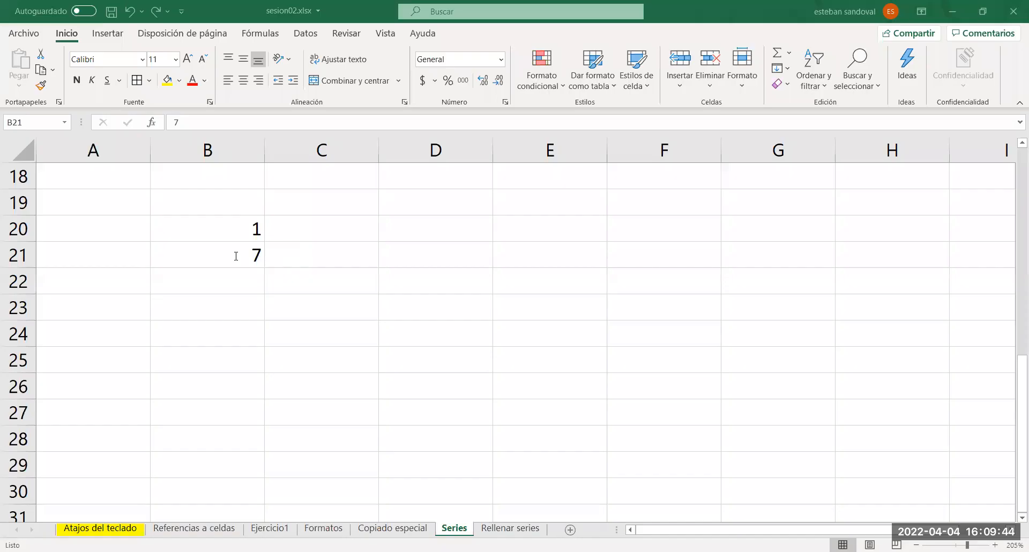
{"action": "double_click", "coordinate": [236, 256]}
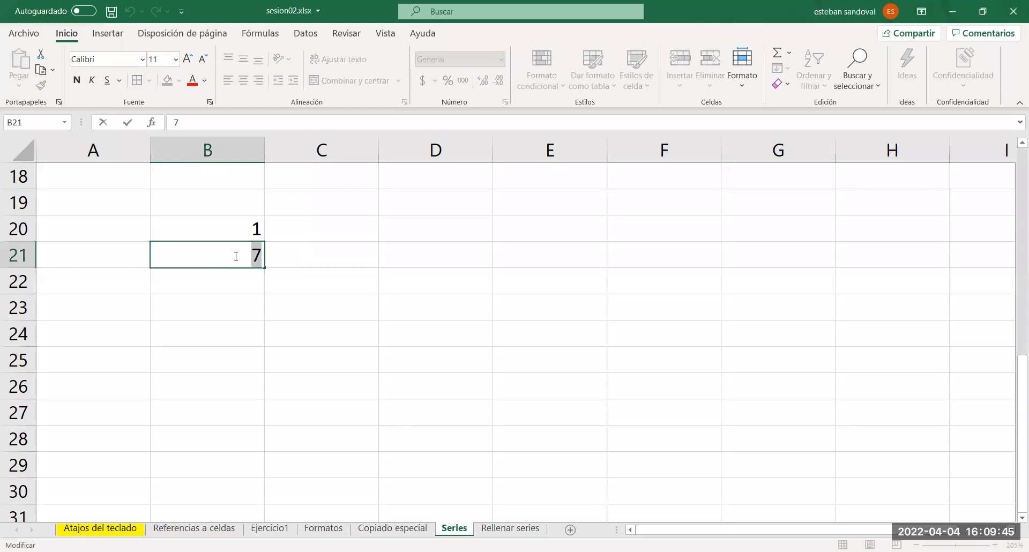
{"action": "type", "text": "5,8"}
{"action": "key", "text": "Return"}
{"action": "left_click_drag", "start_coordinate": [237, 228], "coordinate": [260, 397]}
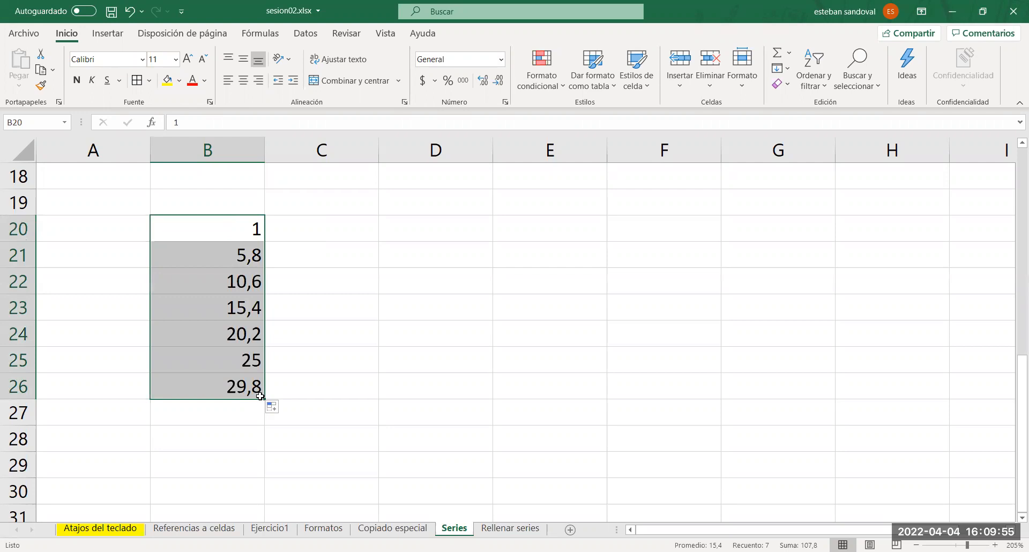
Set cell B20 to 4 and autofill the series from B20:B21 down to B28
{"action": "left_click", "coordinate": [245, 259]}
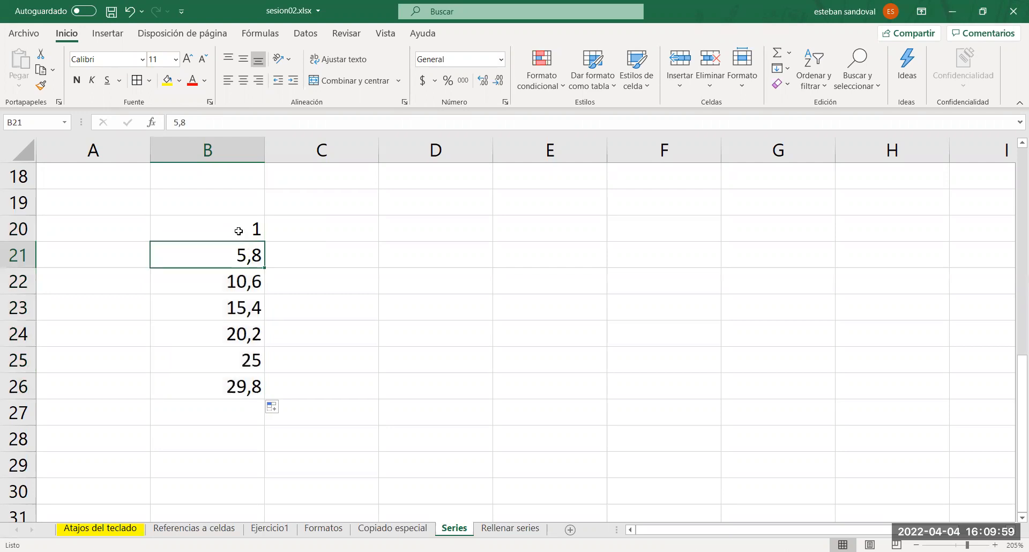
{"action": "left_click", "coordinate": [237, 228]}
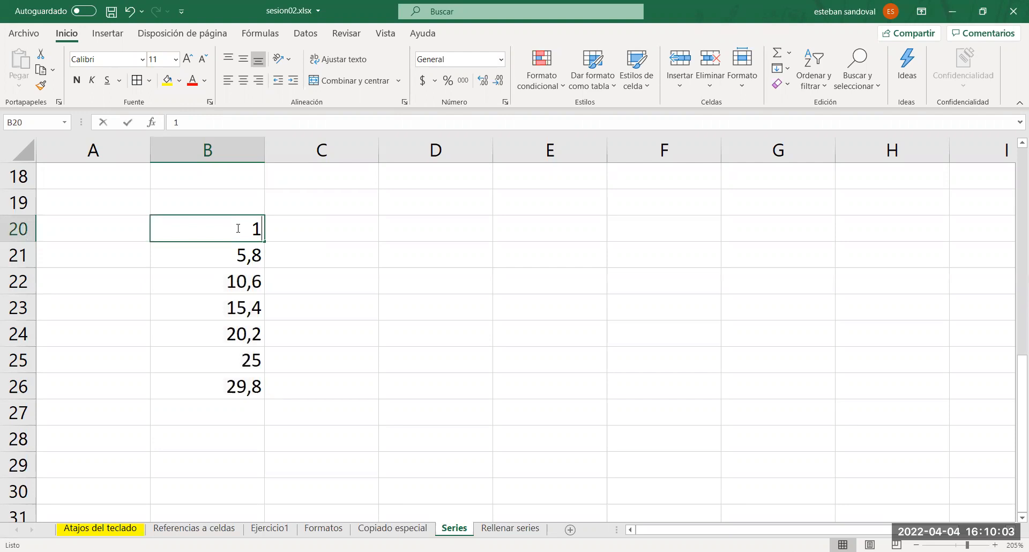
{"action": "type", "text": "4"}
{"action": "left_click", "coordinate": [303, 274]}
{"action": "left_click_drag", "start_coordinate": [241, 236], "coordinate": [247, 247]}
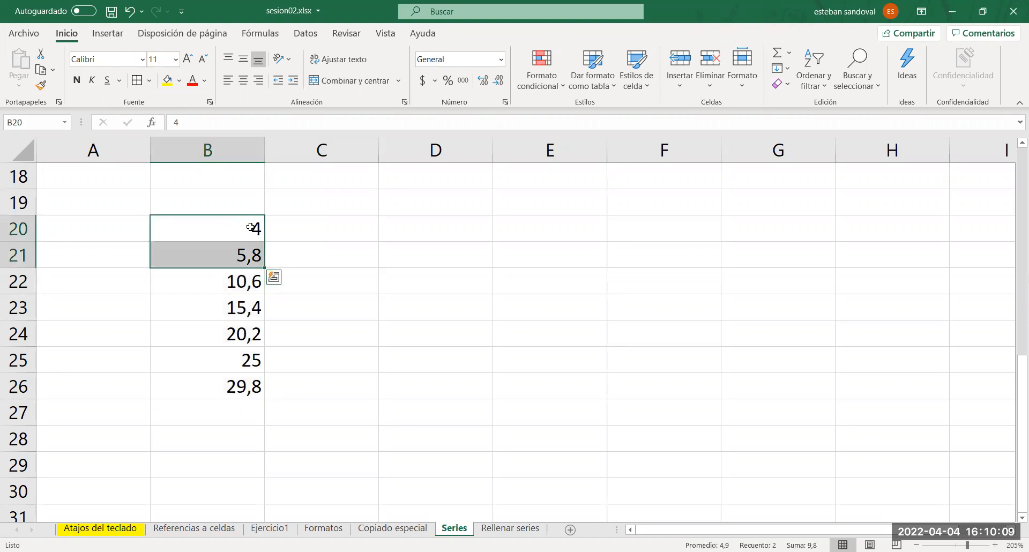
{"action": "left_click_drag", "start_coordinate": [262, 268], "coordinate": [269, 441]}
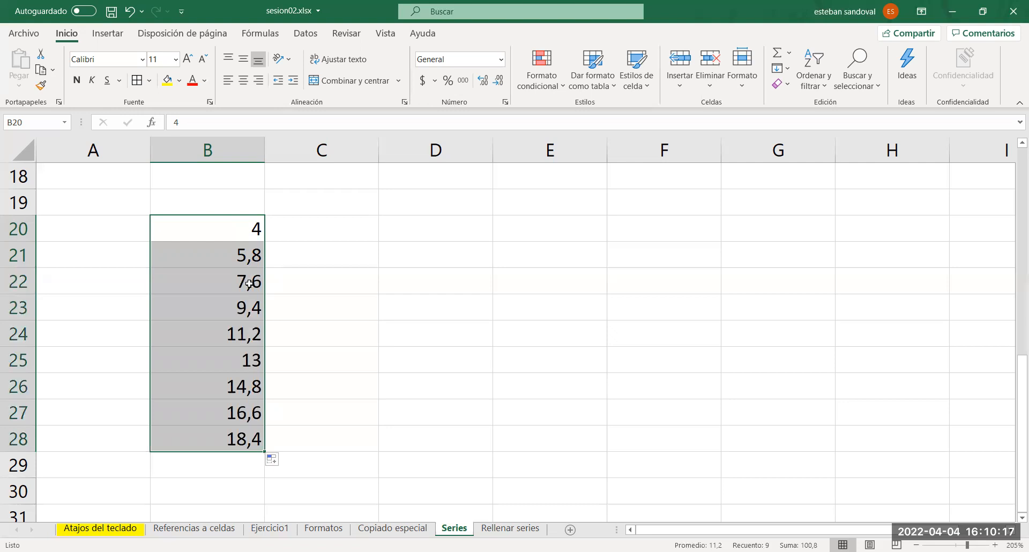
Clear the contents of B21:B28, keeping only the starting value in B20
{"action": "left_click", "coordinate": [269, 315]}
{"action": "left_click_drag", "start_coordinate": [238, 258], "coordinate": [232, 441]}
{"action": "key", "text": "Delete"}
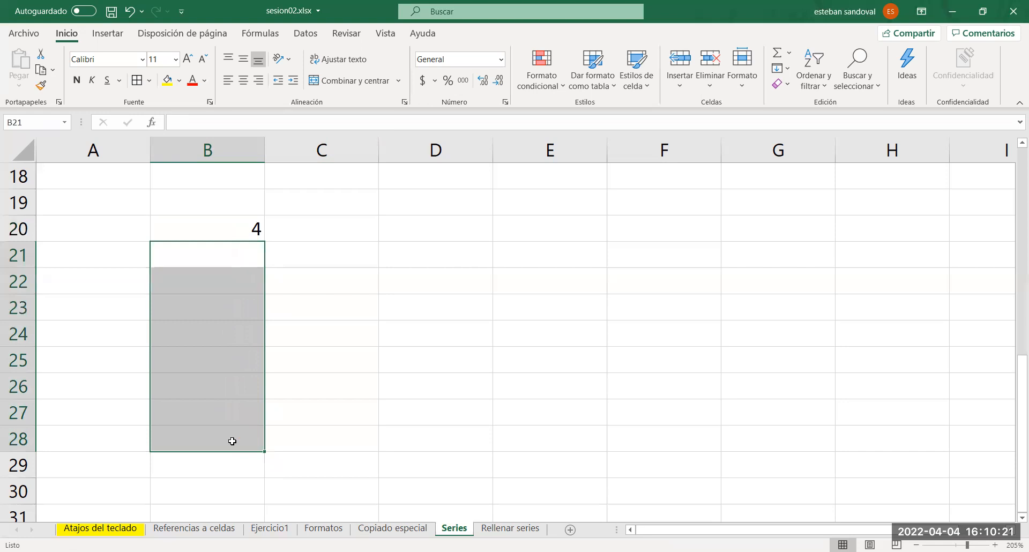
{"action": "left_click", "coordinate": [312, 333]}
Replace the content of cell B20 with the letter A
{"action": "left_click", "coordinate": [235, 232]}
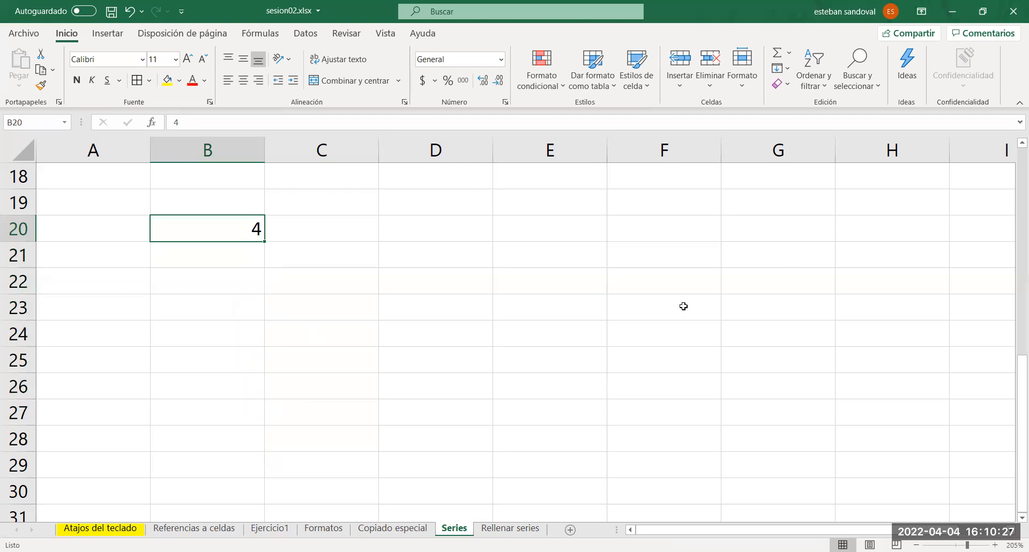
{"action": "double_click", "coordinate": [231, 231]}
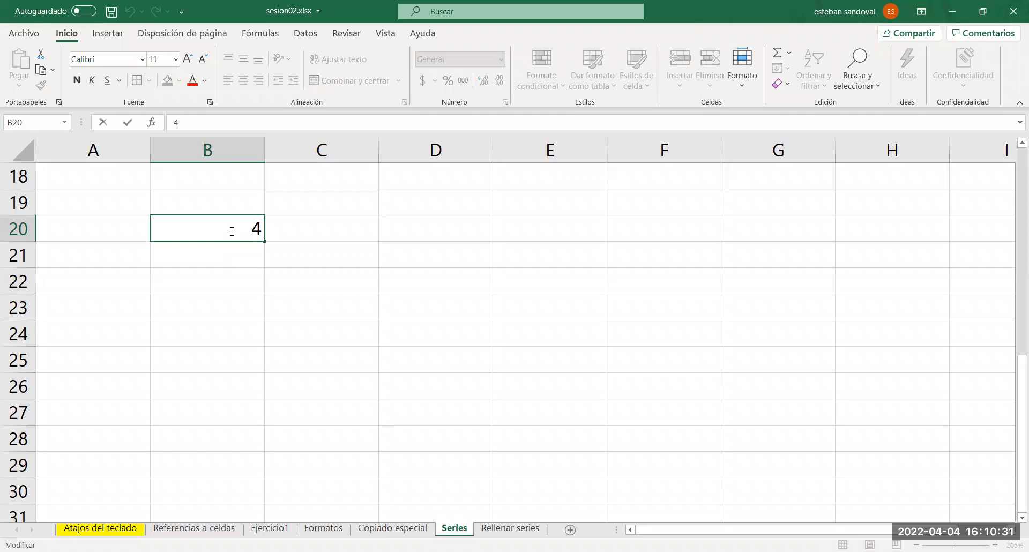
{"action": "key", "text": "BackSpace"}
{"action": "type", "text": "A"}
{"action": "key", "text": "Return"}
Autofill the letter in B20 down to B27 and undo the fill
{"action": "left_click", "coordinate": [230, 231]}
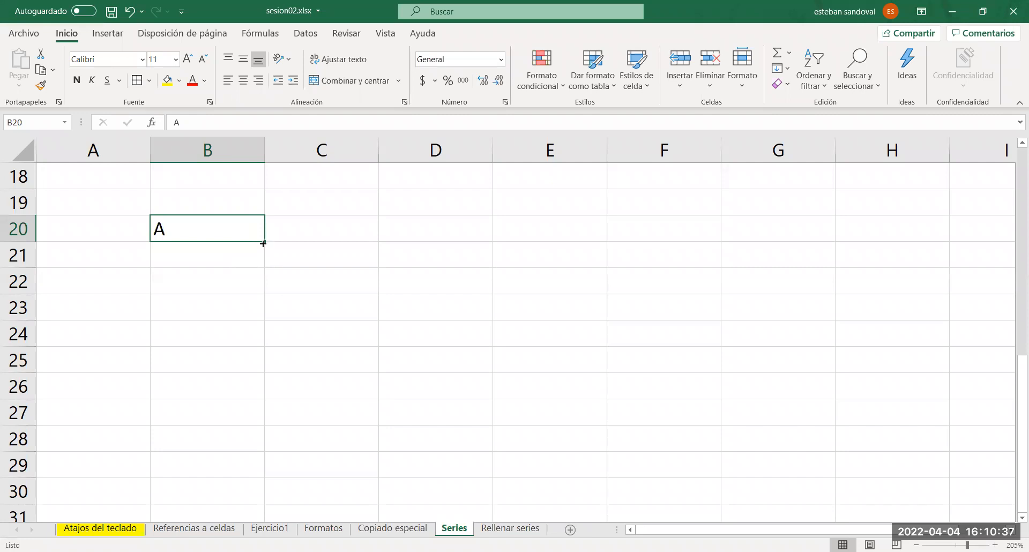
{"action": "left_click_drag", "start_coordinate": [263, 244], "coordinate": [246, 429]}
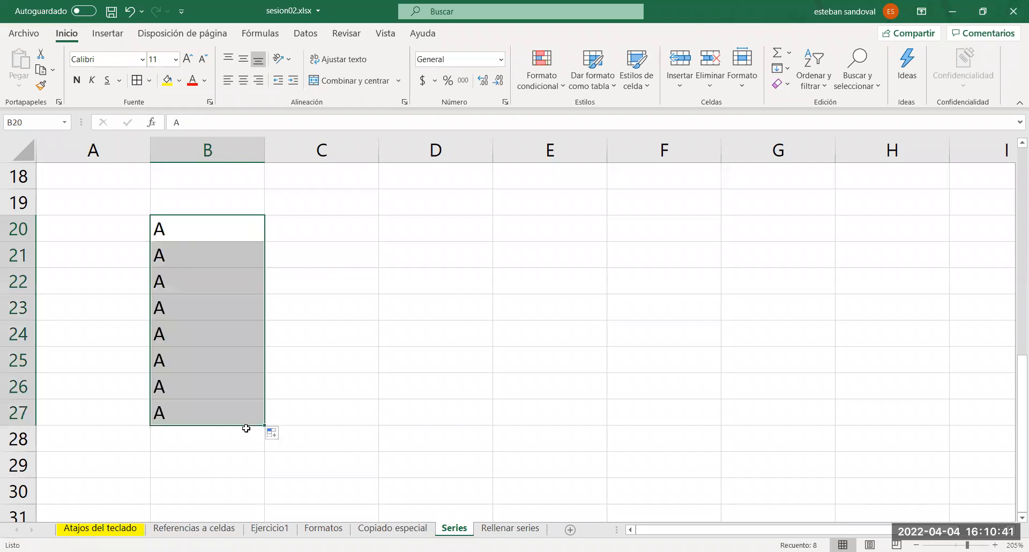
{"action": "key", "text": "ctrl+z"}
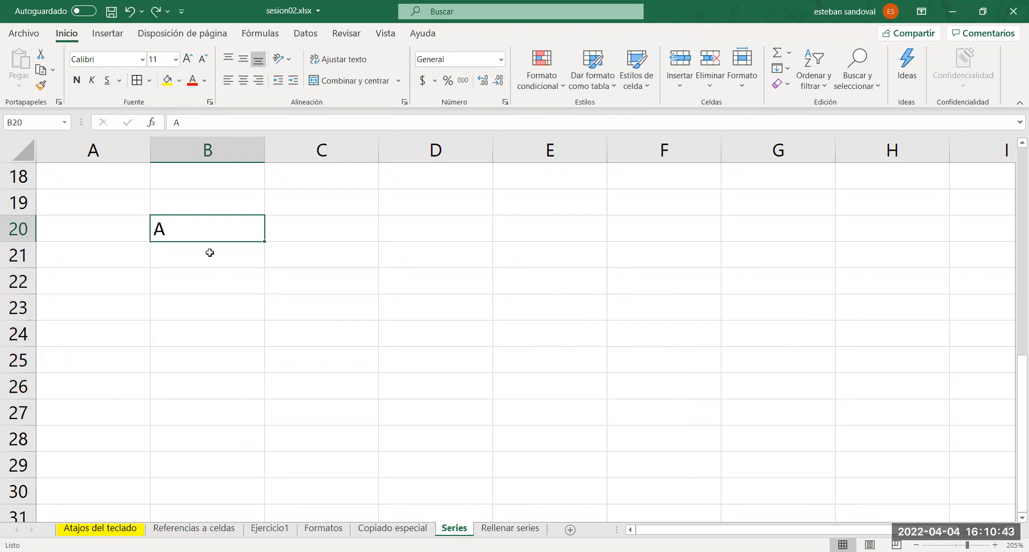
Enter B in cell B21 and autofill from B20:B21 down to B26
{"action": "left_click", "coordinate": [210, 252]}
{"action": "type", "text": "B"}
{"action": "key", "text": "Return"}
{"action": "left_click_drag", "start_coordinate": [202, 231], "coordinate": [198, 256]}
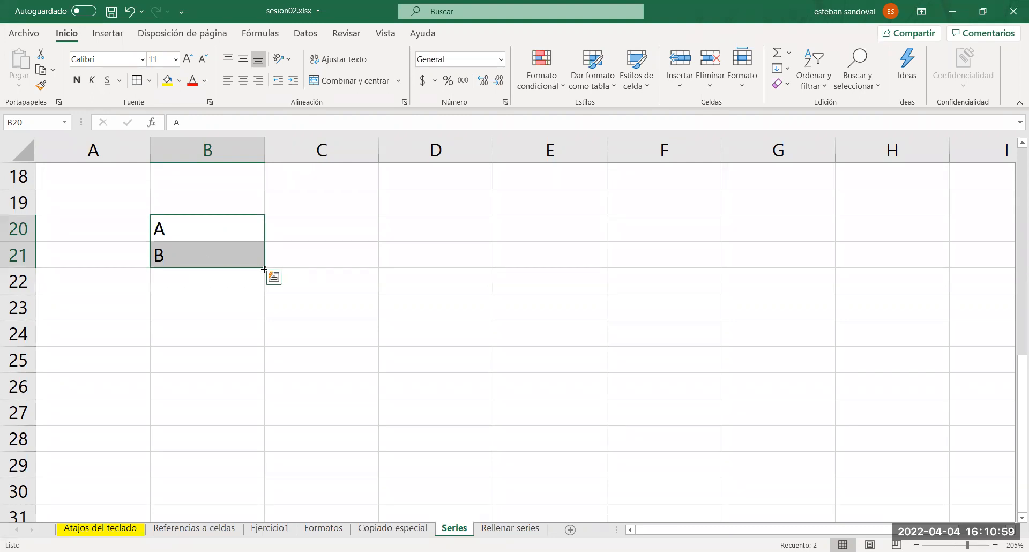
{"action": "left_click_drag", "start_coordinate": [264, 269], "coordinate": [255, 398]}
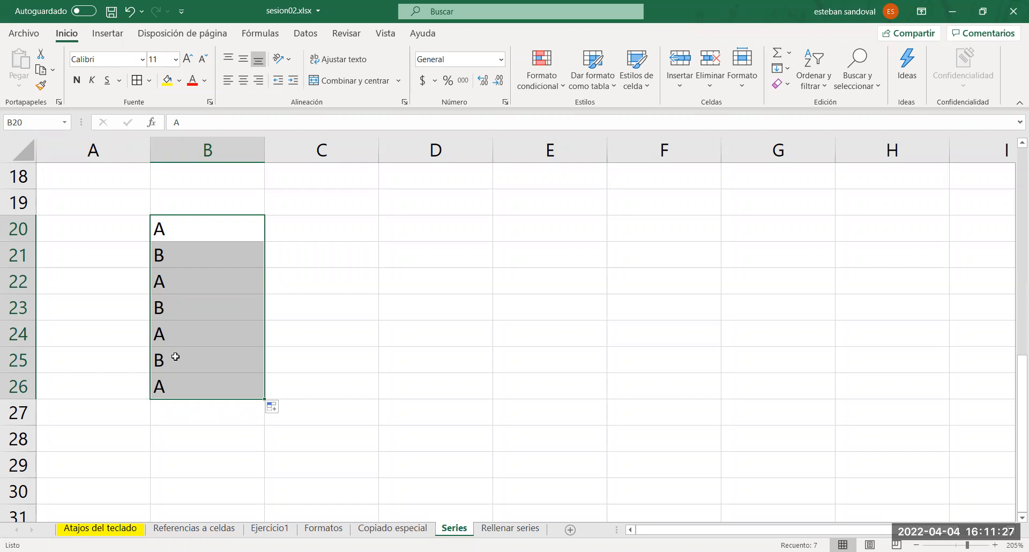
Change cell B20 to A1 and autofill it down to B26
{"action": "left_click", "coordinate": [172, 229]}
{"action": "double_click", "coordinate": [172, 229]}
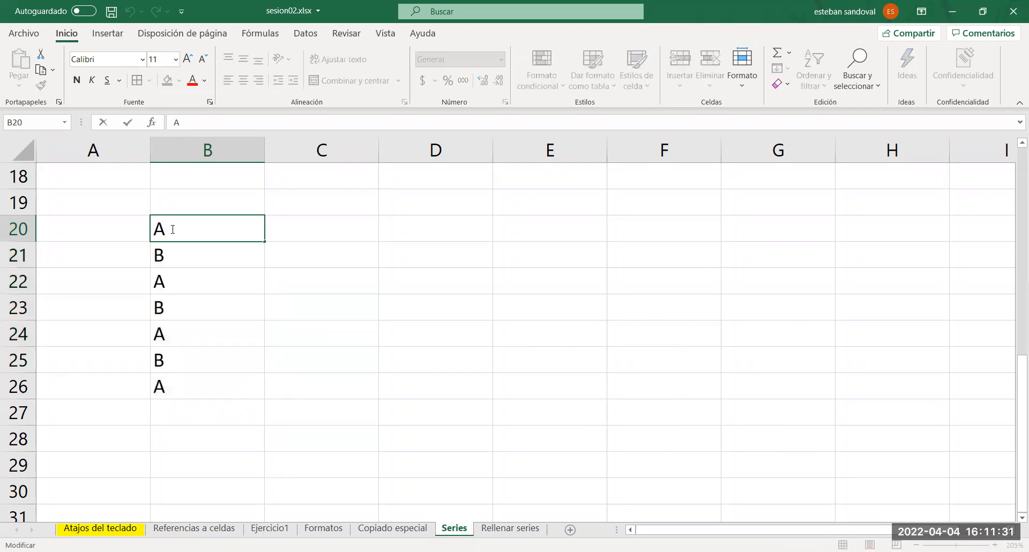
{"action": "type", "text": "1"}
{"action": "key", "text": "Return"}
{"action": "left_click", "coordinate": [172, 229]}
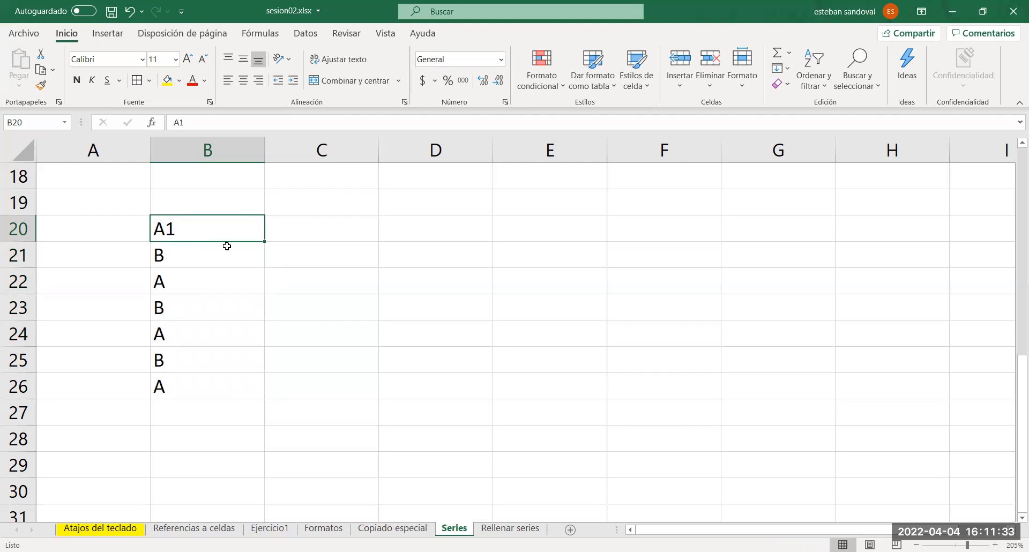
{"action": "left_click_drag", "start_coordinate": [257, 244], "coordinate": [256, 392]}
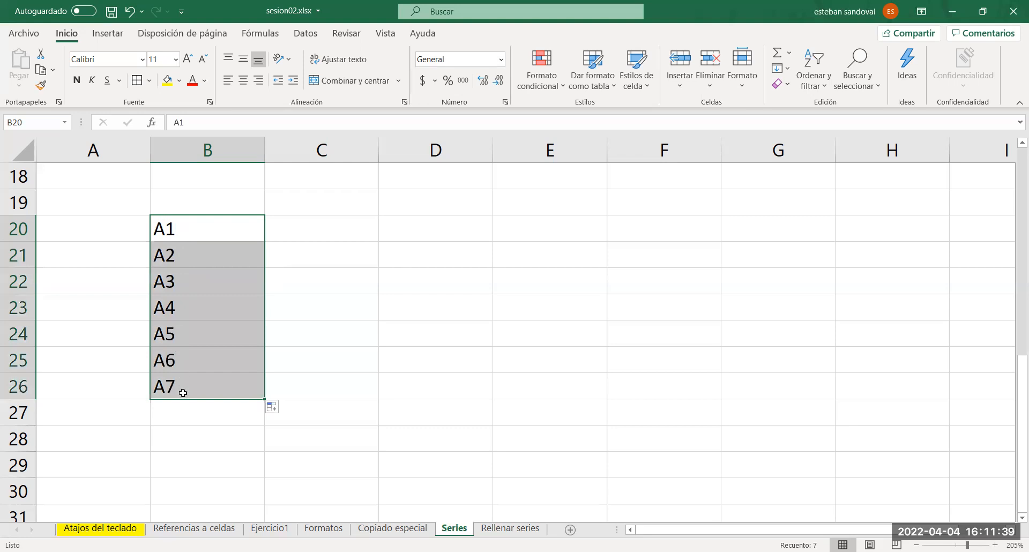
Change cell B20 to 1A and autofill the series down to B26
{"action": "double_click", "coordinate": [193, 228]}
{"action": "key", "text": "BackSpace"}
{"action": "key", "text": "BackSpace"}
{"action": "type", "text": "1A"}
{"action": "key", "text": "Return"}
{"action": "left_click", "coordinate": [193, 229]}
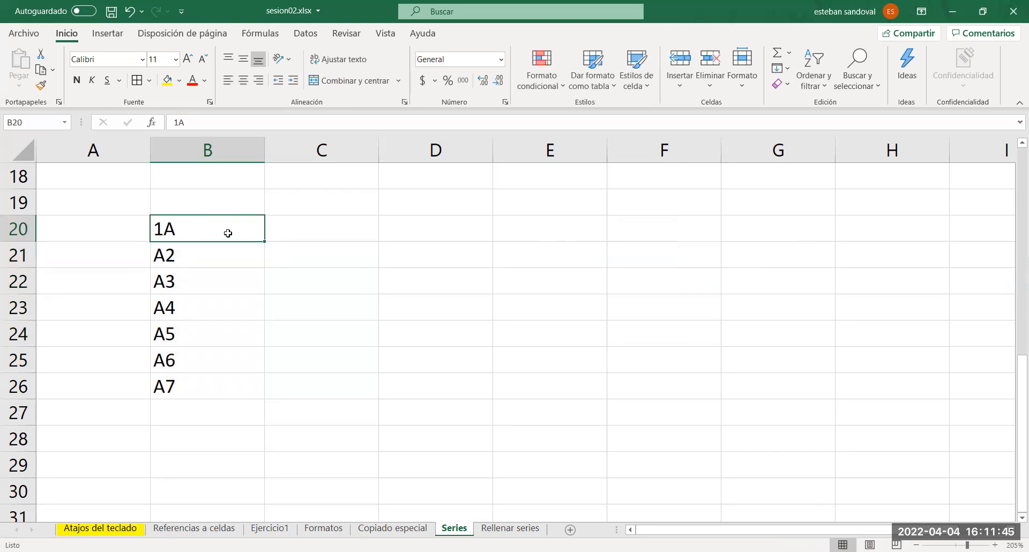
{"action": "double_click", "coordinate": [263, 241]}
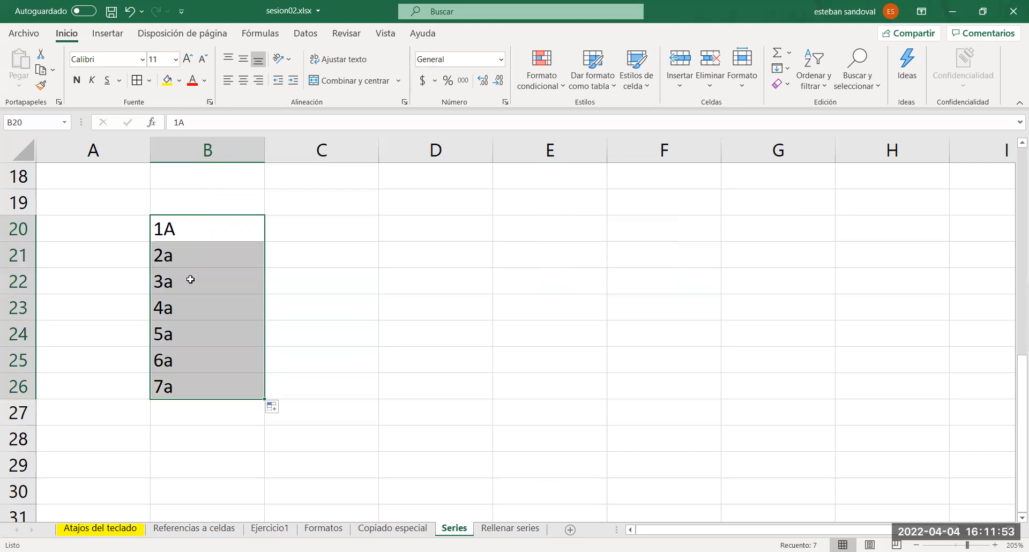
Clear the whole number-and-letter series from B20:B26
{"action": "left_click", "coordinate": [179, 238]}
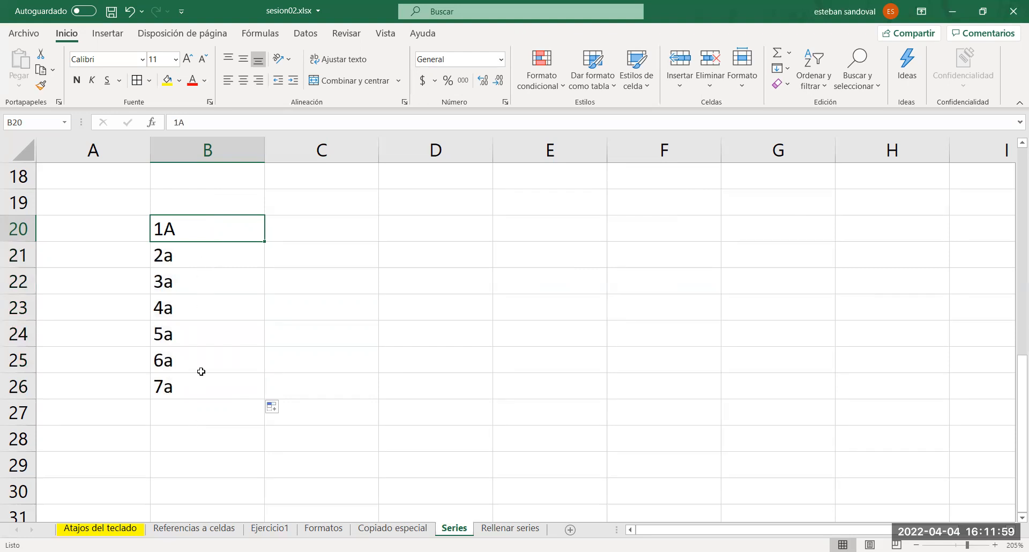
{"action": "left_click", "coordinate": [194, 424]}
{"action": "left_click_drag", "start_coordinate": [189, 340], "coordinate": [184, 212]}
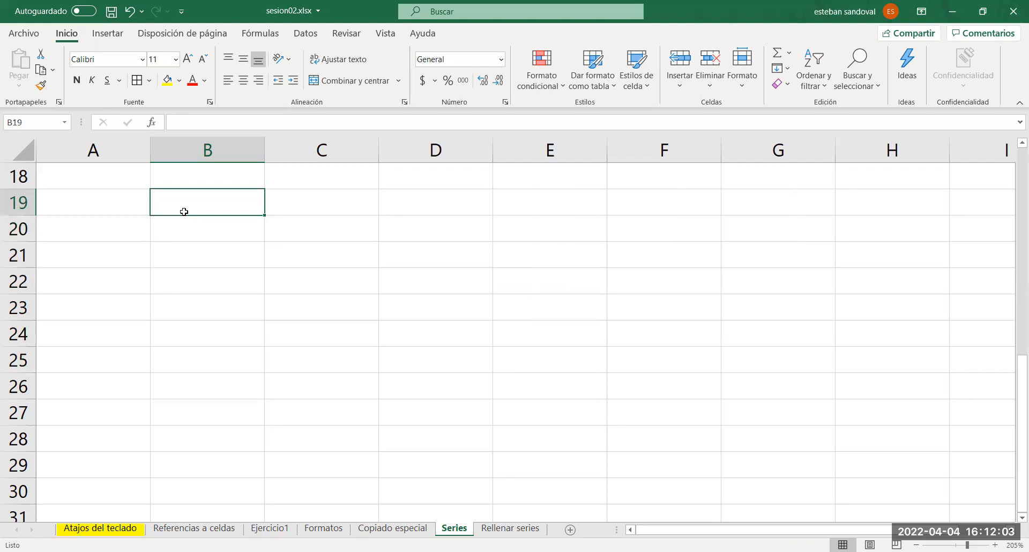
Enter lunes in cell B20 and autofill the weekdays down to B29
{"action": "left_click", "coordinate": [188, 233]}
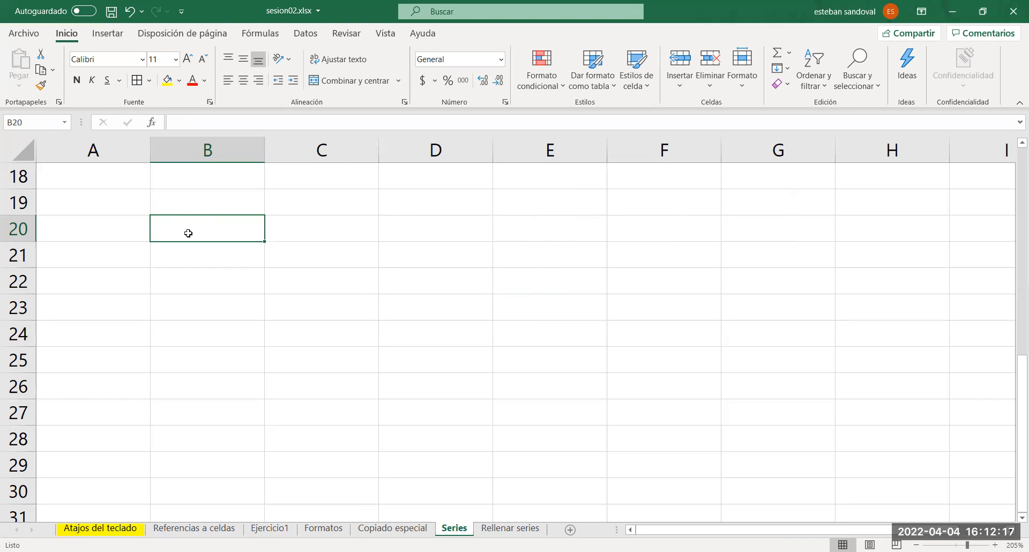
{"action": "type", "text": "lunes"}
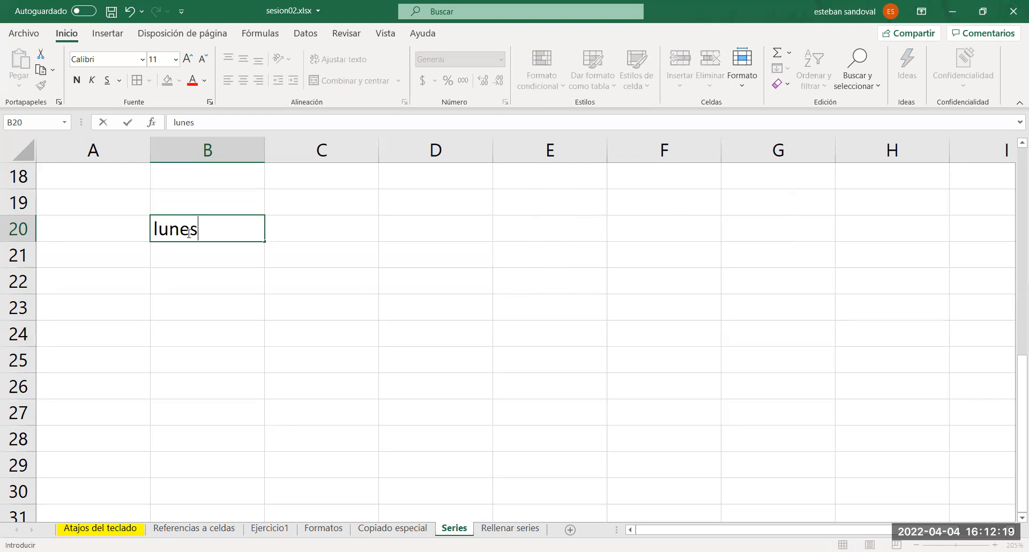
{"action": "key", "text": "Return"}
{"action": "left_click", "coordinate": [187, 232]}
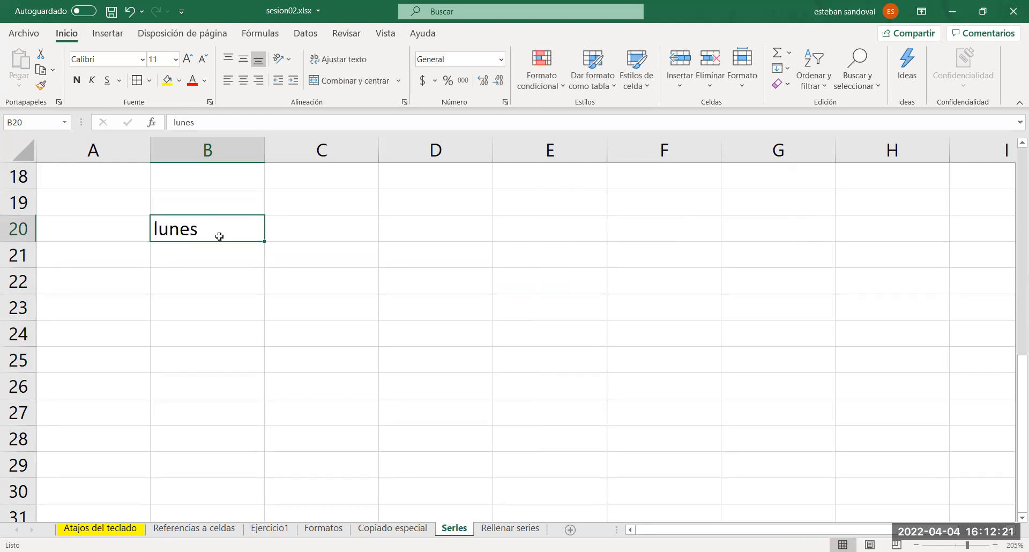
{"action": "left_click_drag", "start_coordinate": [265, 243], "coordinate": [257, 465]}
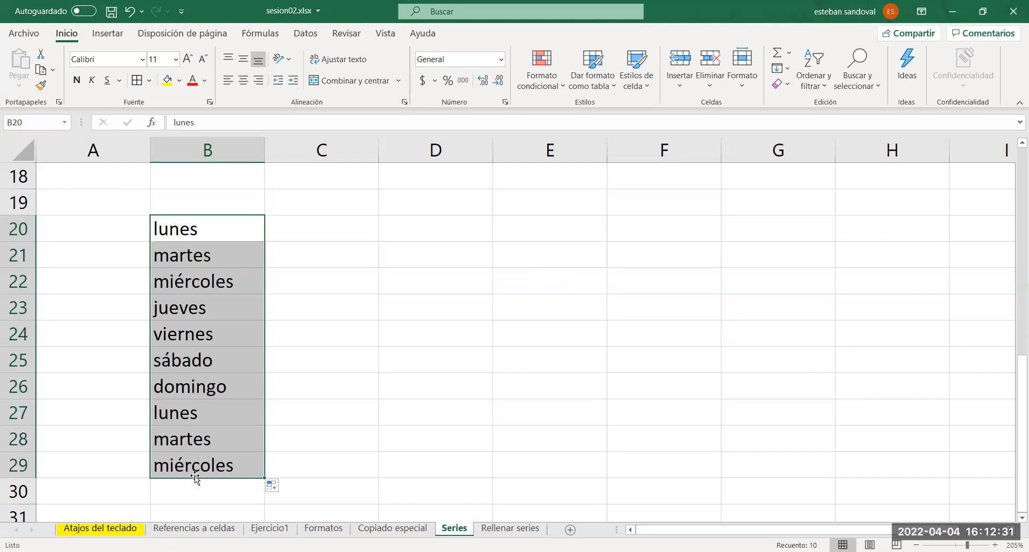
Replace the weekday list with enero in B20 and autofill the months down to B29
{"action": "key", "text": "Delete"}
{"action": "left_click", "coordinate": [199, 227]}
{"action": "type", "text": "eenero"}
{"action": "key", "text": "ctrl+Return"}
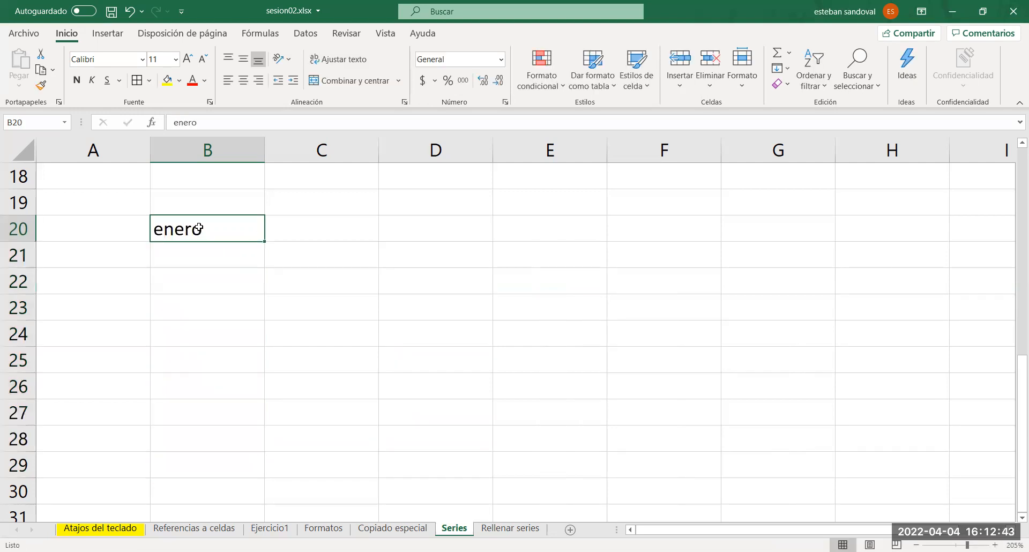
{"action": "left_click_drag", "start_coordinate": [265, 242], "coordinate": [264, 363]}
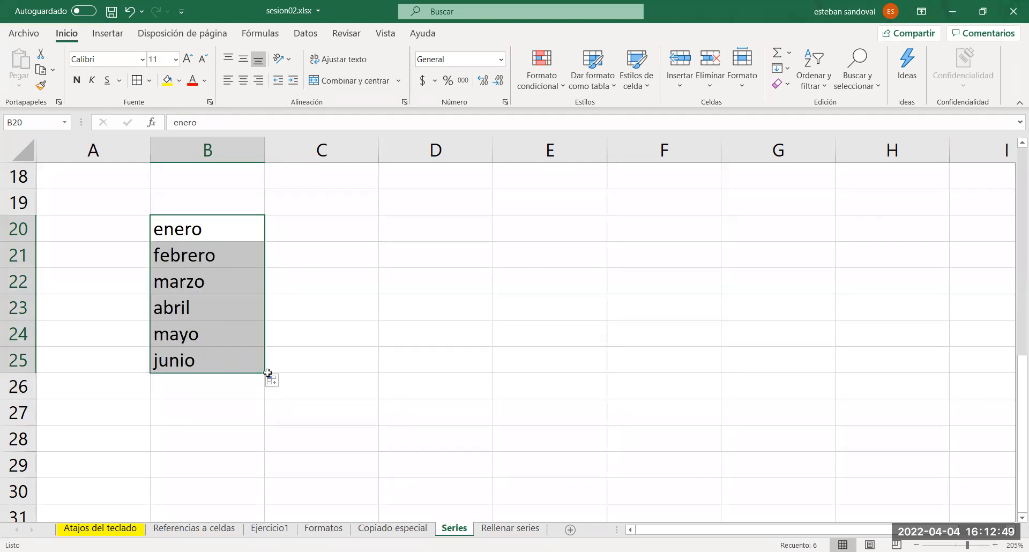
{"action": "left_click_drag", "start_coordinate": [264, 372], "coordinate": [253, 466]}
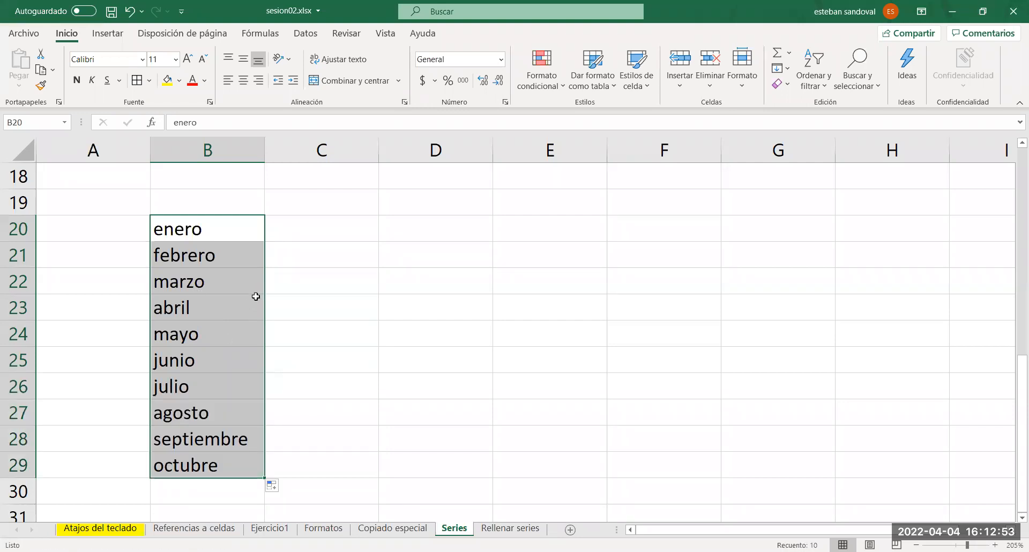
Replace the month list with Otoño in B20 and autofill it down to B26
{"action": "key", "text": "Delete"}
{"action": "left_click", "coordinate": [307, 294]}
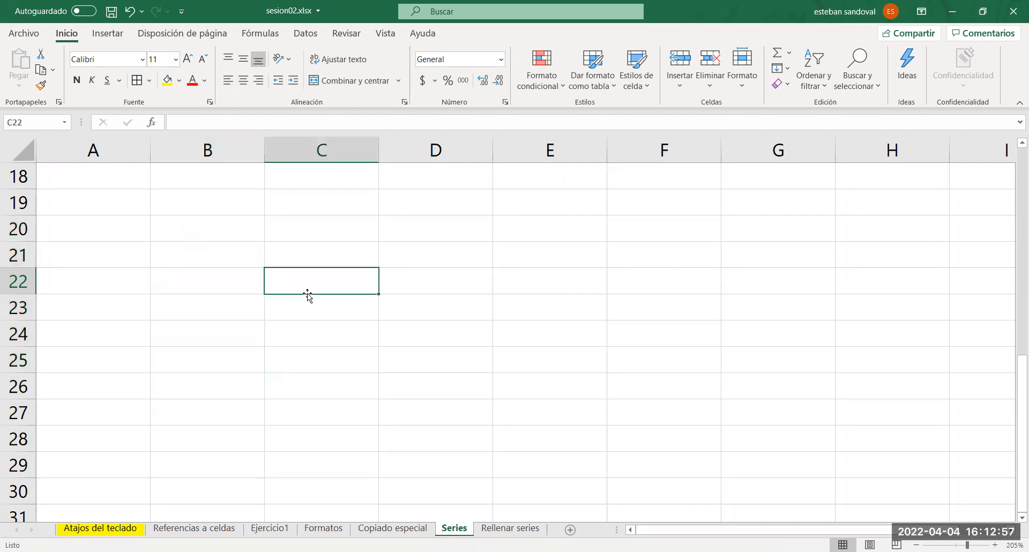
{"action": "left_click", "coordinate": [216, 235]}
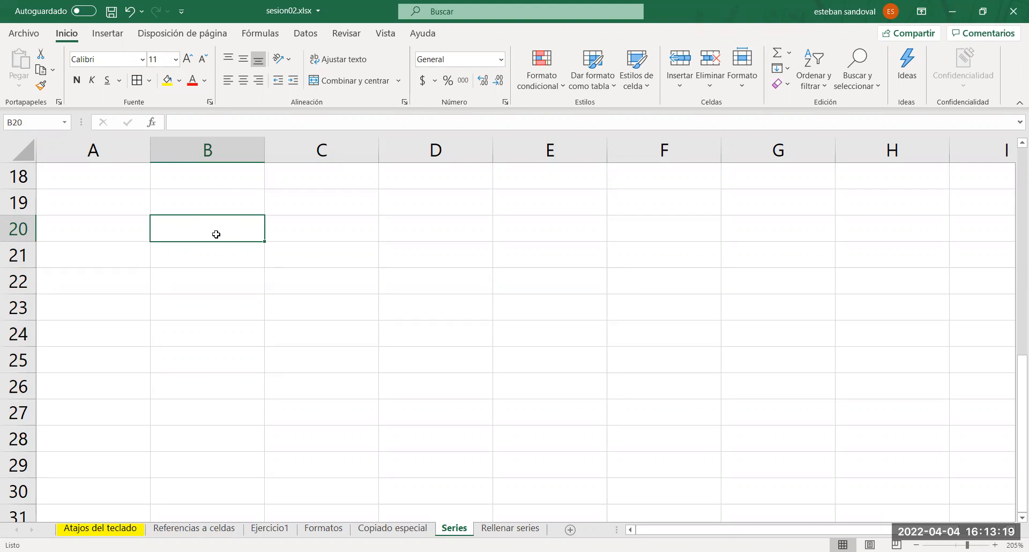
{"action": "type", "text": "Otoño"}
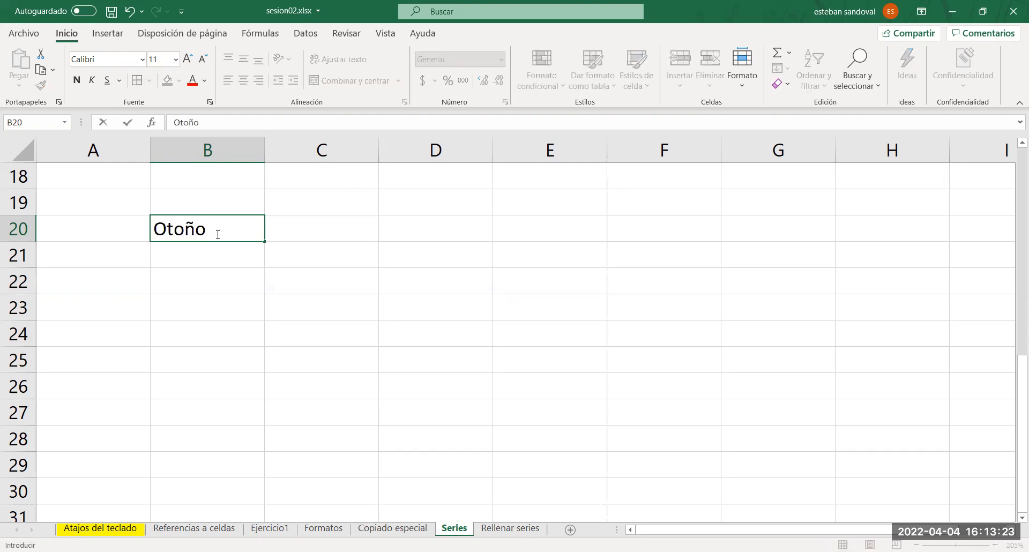
{"action": "key", "text": "Return"}
{"action": "left_click", "coordinate": [216, 234]}
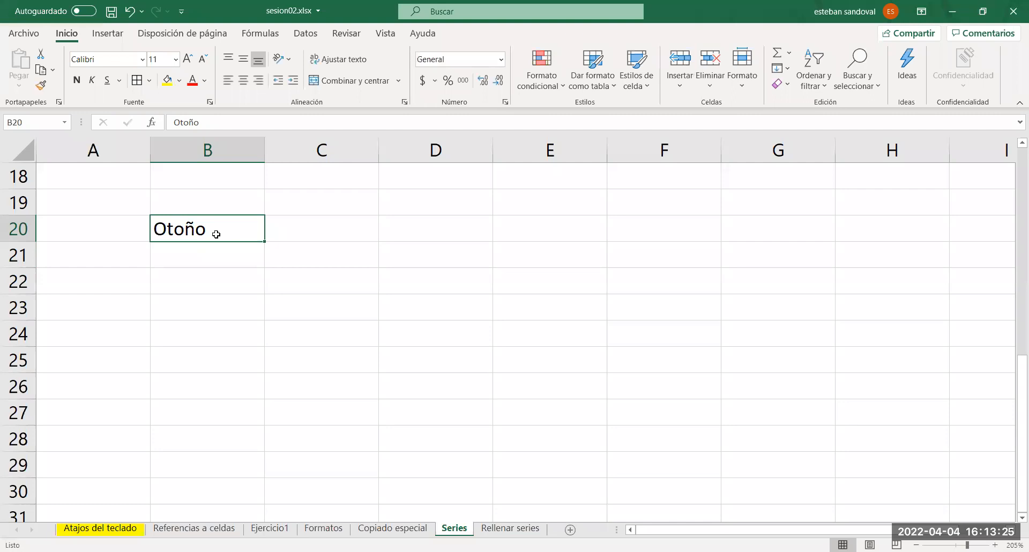
{"action": "left_click_drag", "start_coordinate": [264, 242], "coordinate": [250, 407]}
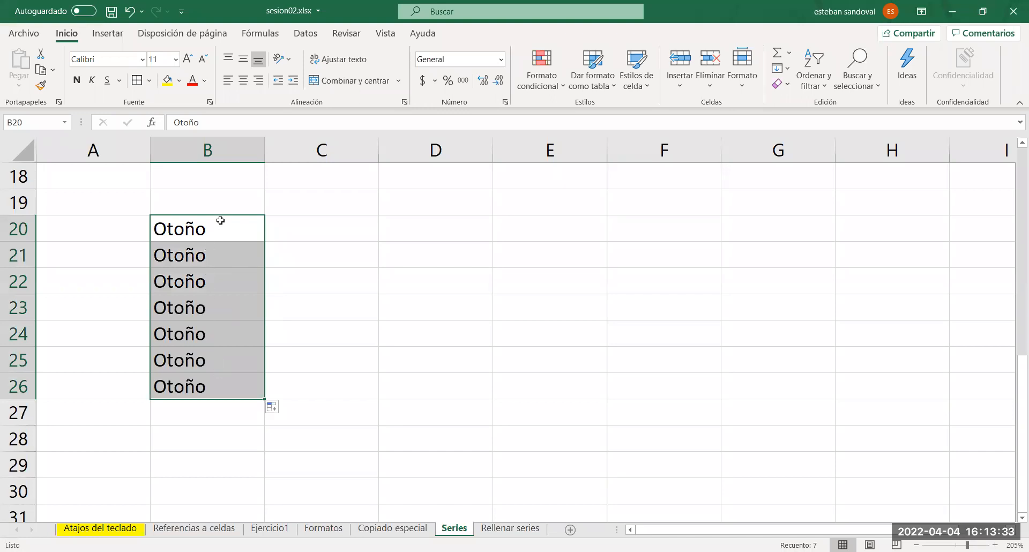
Replace the Otoño entries with Primavera in B20 and autofill it down to B26
{"action": "key", "text": "Delete"}
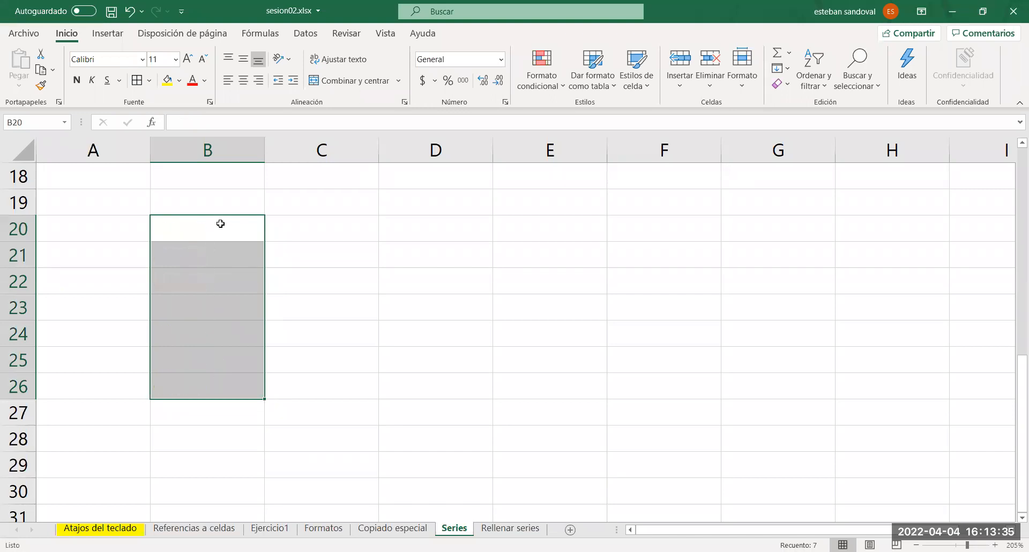
{"action": "left_click", "coordinate": [221, 223]}
{"action": "type", "text": "Primavera"}
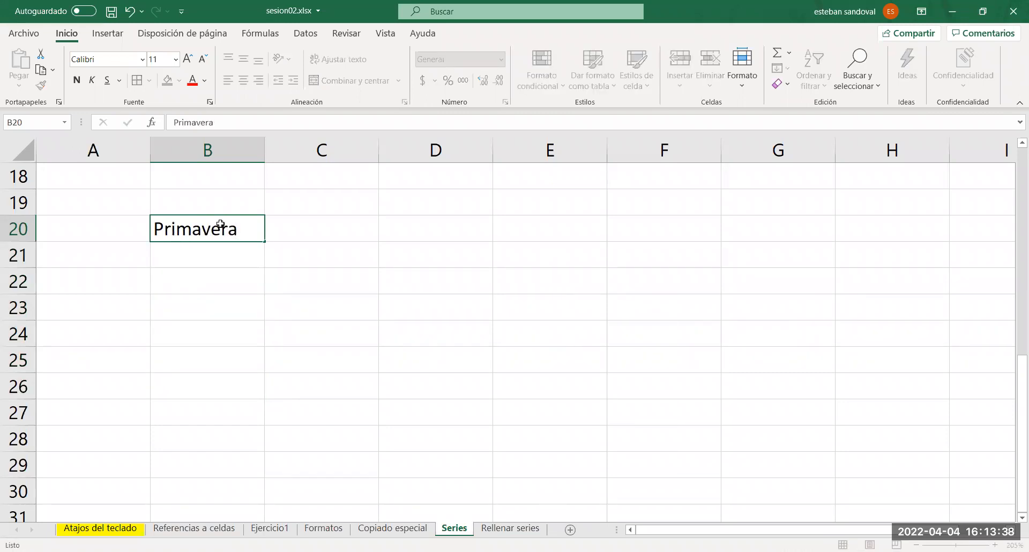
{"action": "key", "text": "Return"}
{"action": "left_click", "coordinate": [223, 224]}
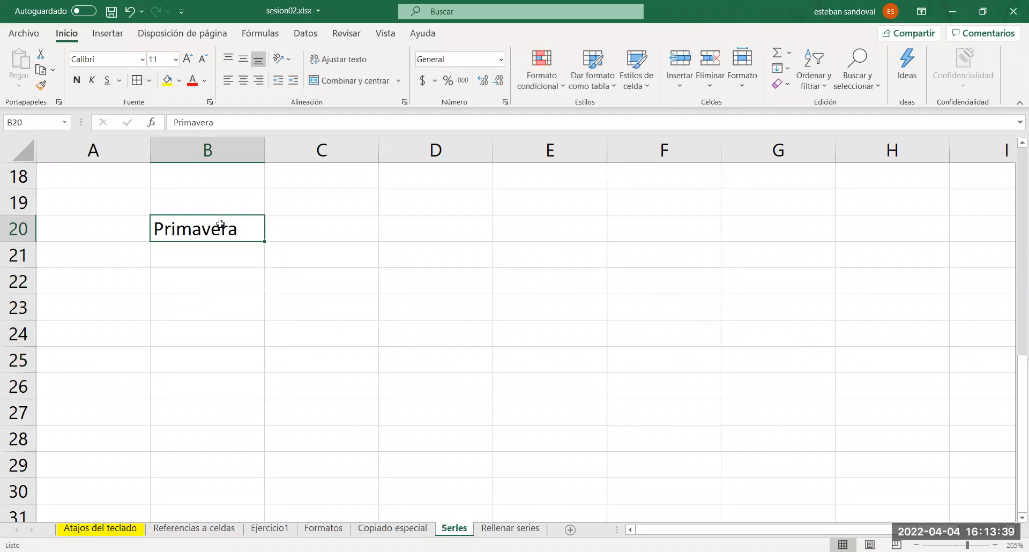
{"action": "left_click_drag", "start_coordinate": [263, 242], "coordinate": [264, 399]}
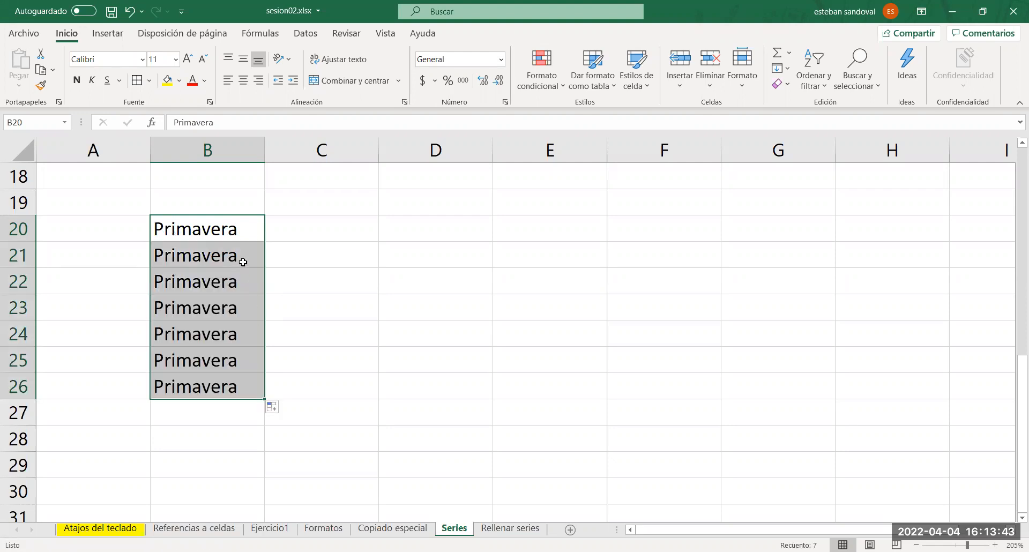
Clear the Primavera entries from B20:B26 and select cell B20 again
{"action": "key", "text": "Delete"}
{"action": "left_click", "coordinate": [243, 261]}
{"action": "left_click", "coordinate": [216, 225]}
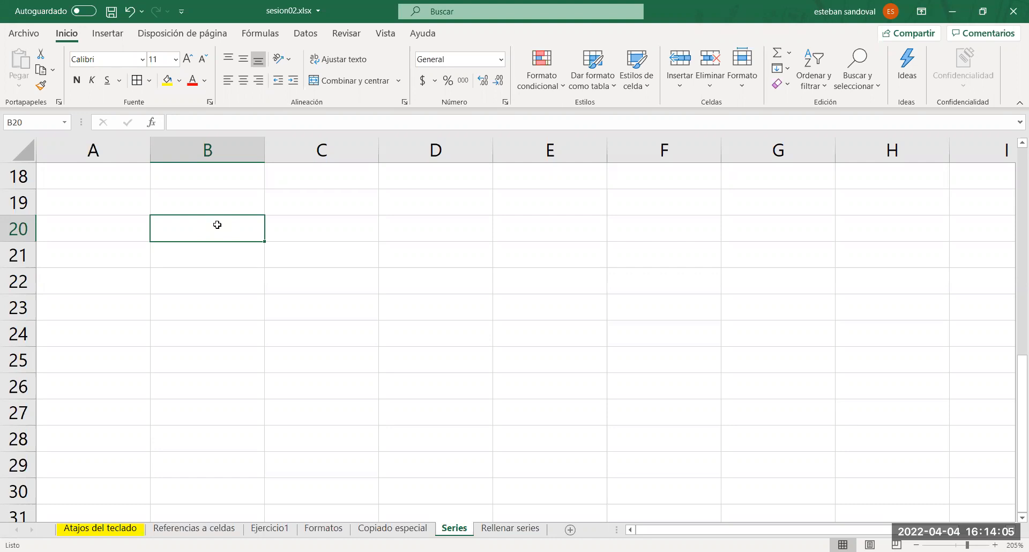
Open the custom lists editor from the advanced Excel options
{"action": "left_click", "coordinate": [28, 39]}
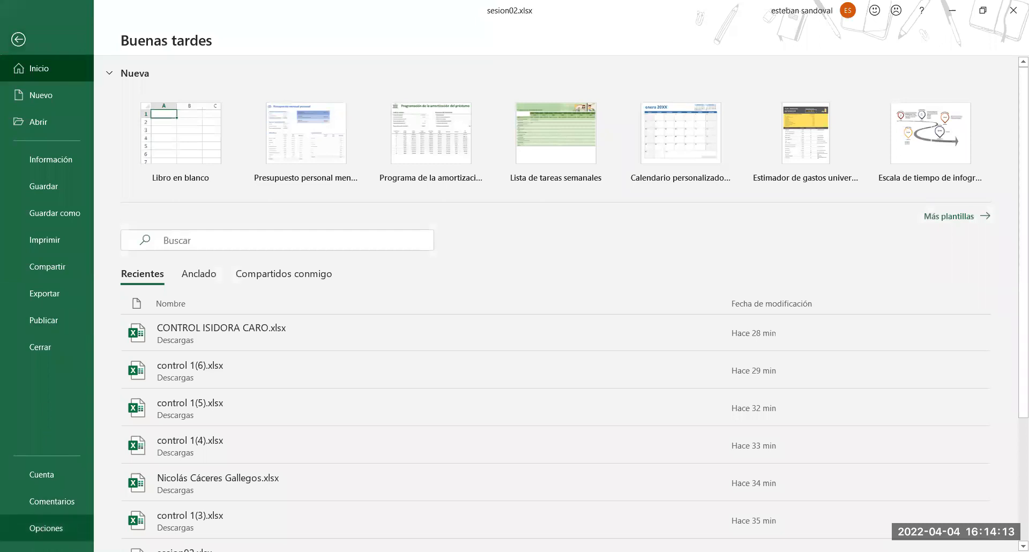
{"action": "key", "text": "Escape"}
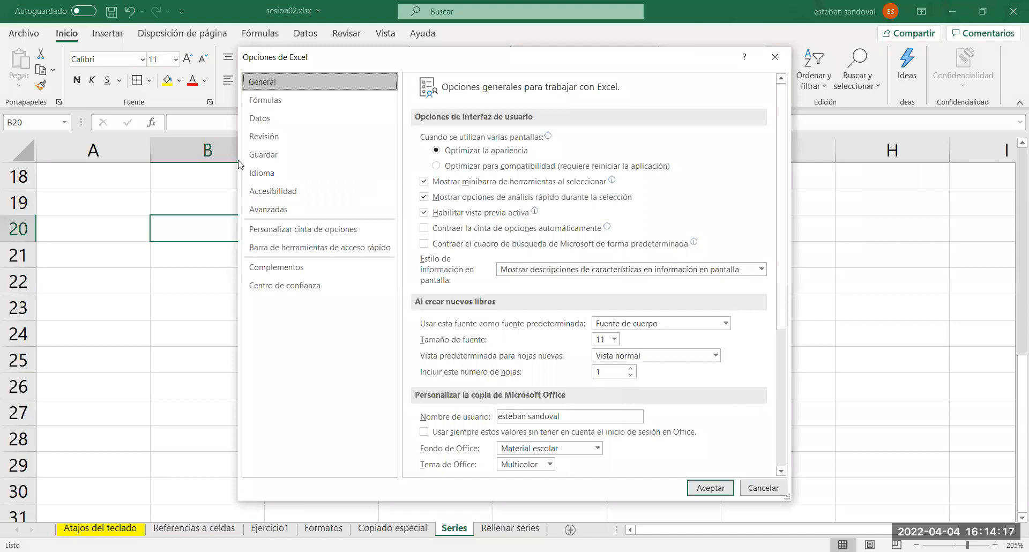
{"action": "left_click", "coordinate": [781, 137]}
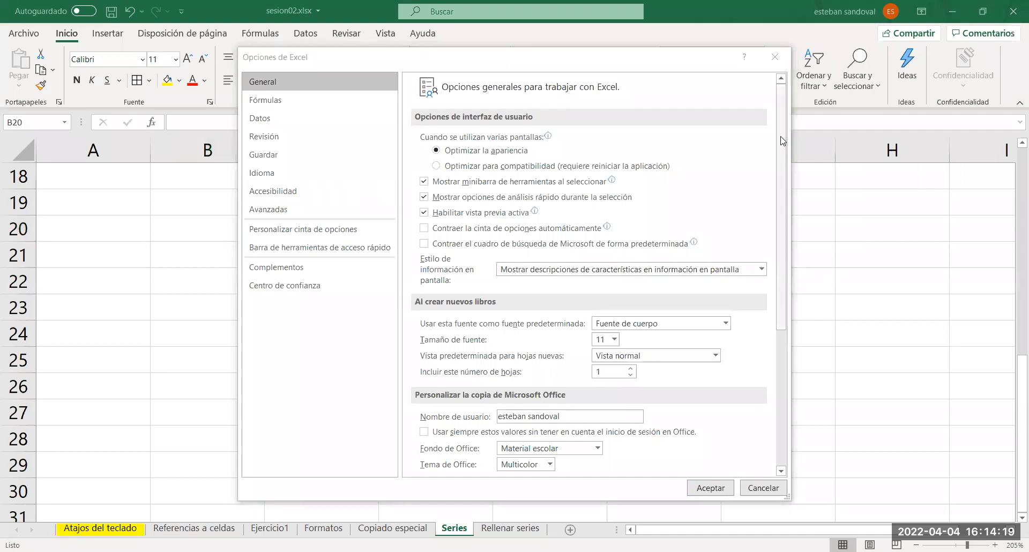
{"action": "left_click_drag", "start_coordinate": [781, 137], "coordinate": [774, 69]}
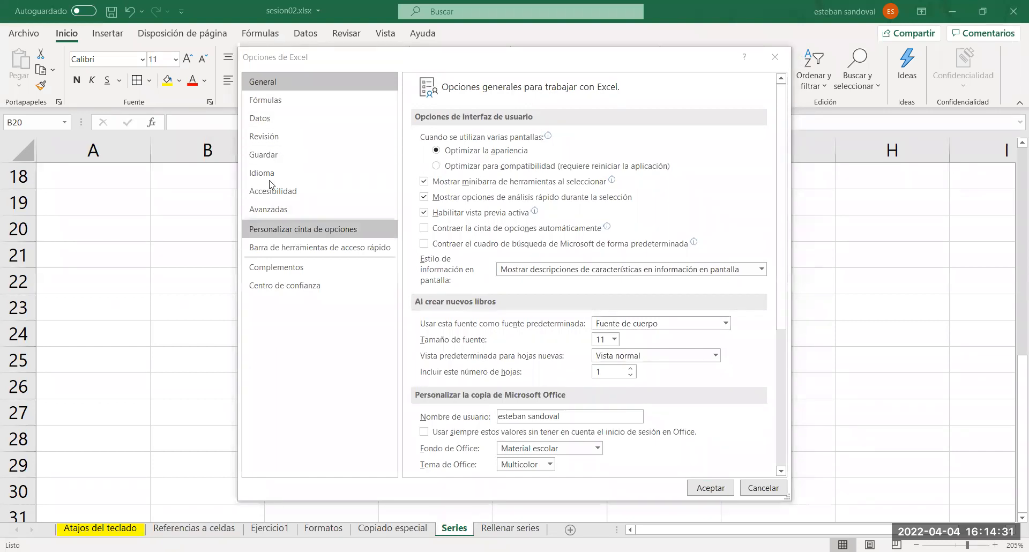
{"action": "left_click", "coordinate": [263, 123]}
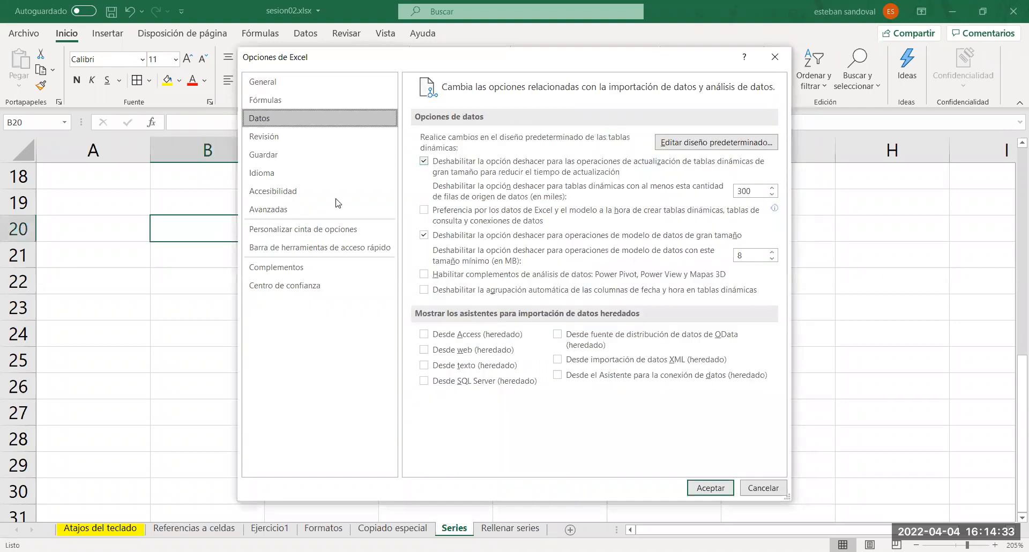
{"action": "left_click", "coordinate": [303, 230]}
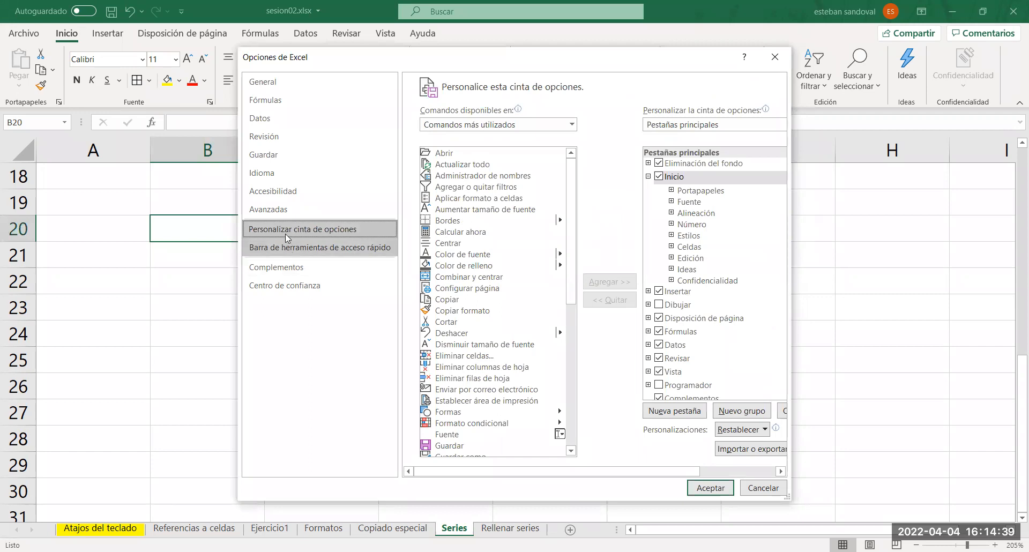
{"action": "left_click", "coordinate": [279, 211]}
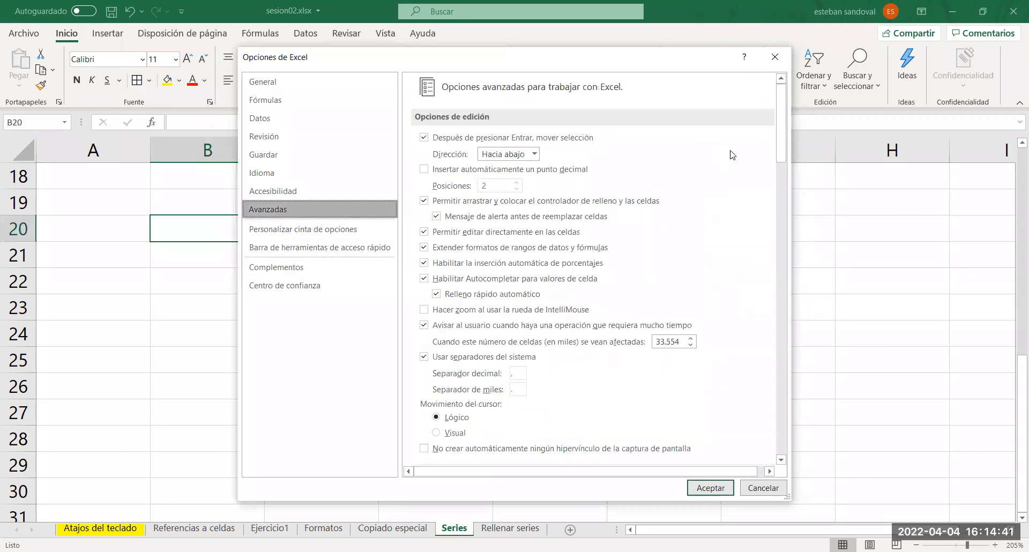
{"action": "left_click_drag", "start_coordinate": [781, 113], "coordinate": [780, 424]}
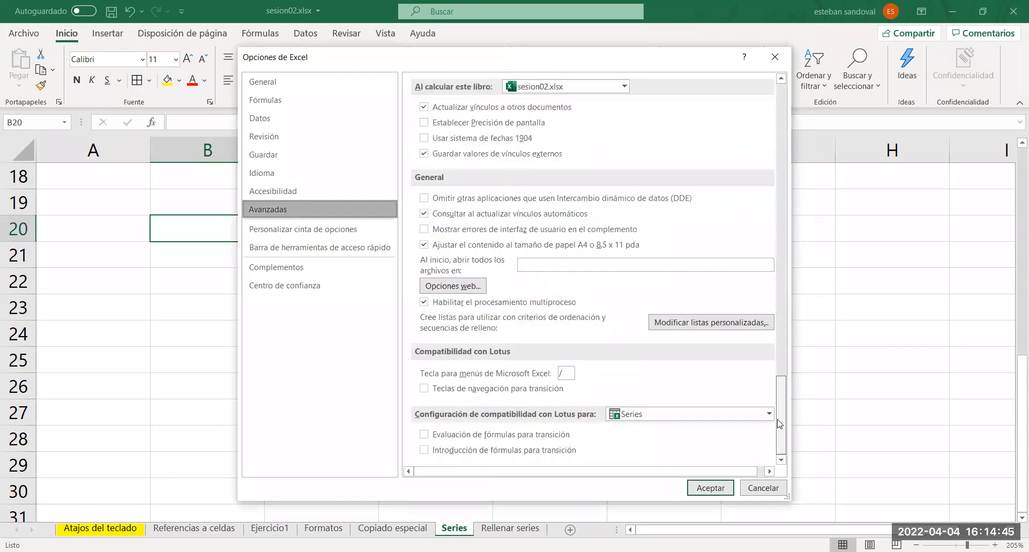
{"action": "left_click", "coordinate": [701, 328]}
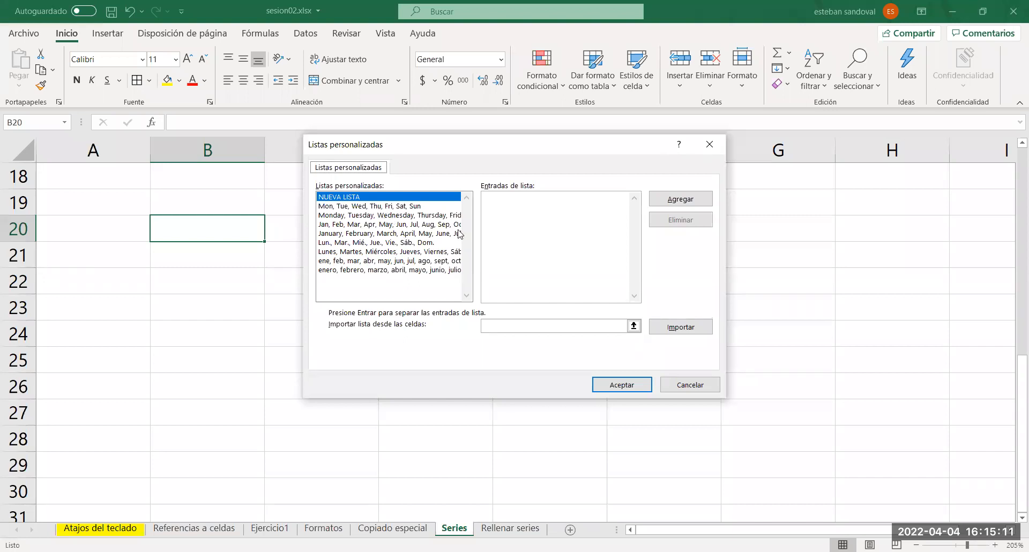
Add a custom list with the entries Otoño, Invierno, Primavera and Verano, and accept the Excel options
{"action": "left_click", "coordinate": [532, 212]}
{"action": "type", "text": "Otoño"}
{"action": "key", "text": "Return"}
{"action": "type", "text": "Invierno "}
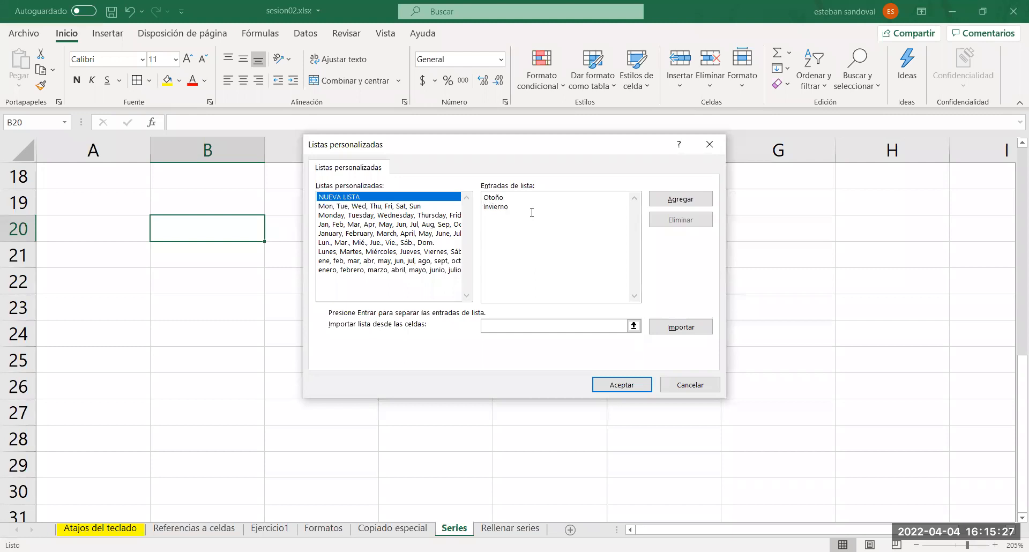
{"action": "type", "text": "Primavera"}
{"action": "key", "text": "Return"}
{"action": "type", "text": "Verano"}
{"action": "left_click", "coordinate": [668, 203]}
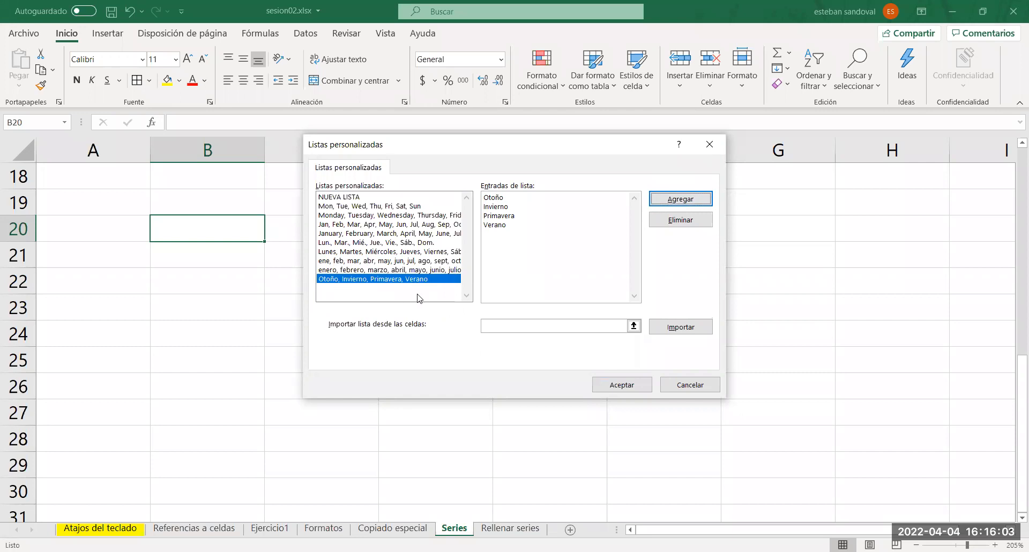
{"action": "left_click", "coordinate": [506, 328]}
{"action": "left_click", "coordinate": [620, 384]}
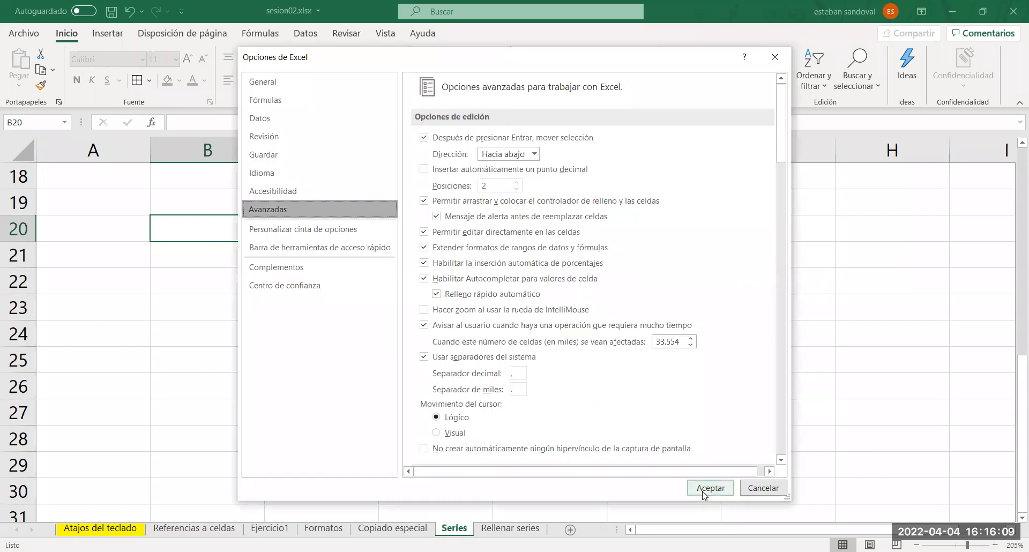
{"action": "left_click", "coordinate": [705, 488]}
Enter Otoño in C19 and autofill the seasons down to C27
{"action": "left_click", "coordinate": [466, 340]}
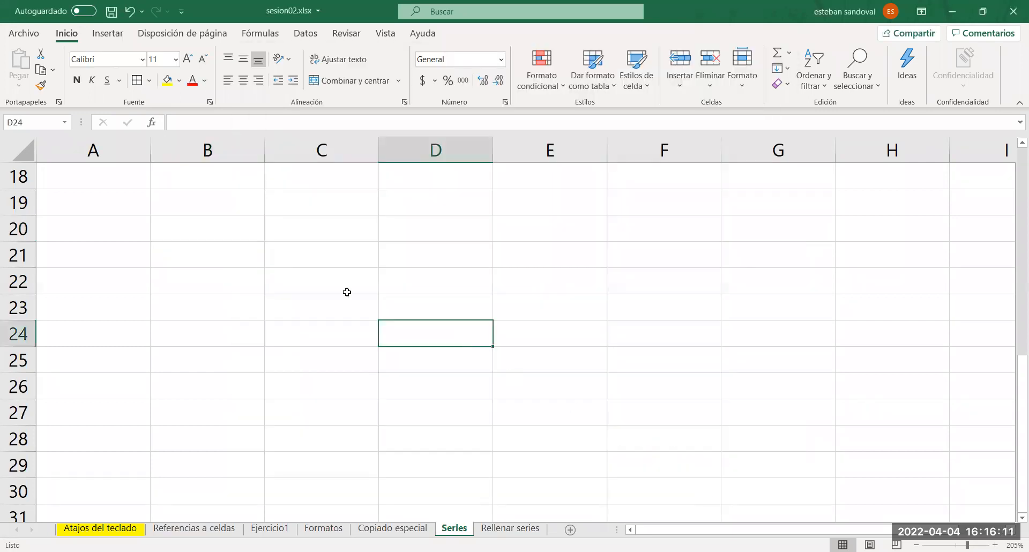
{"action": "left_click", "coordinate": [295, 204]}
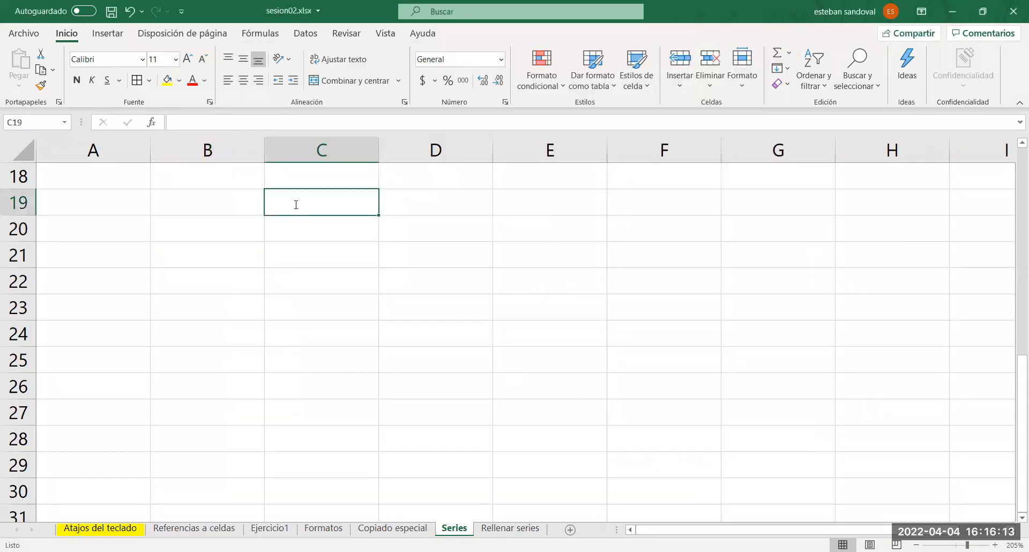
{"action": "type", "text": "Otoño"}
{"action": "key", "text": "Return"}
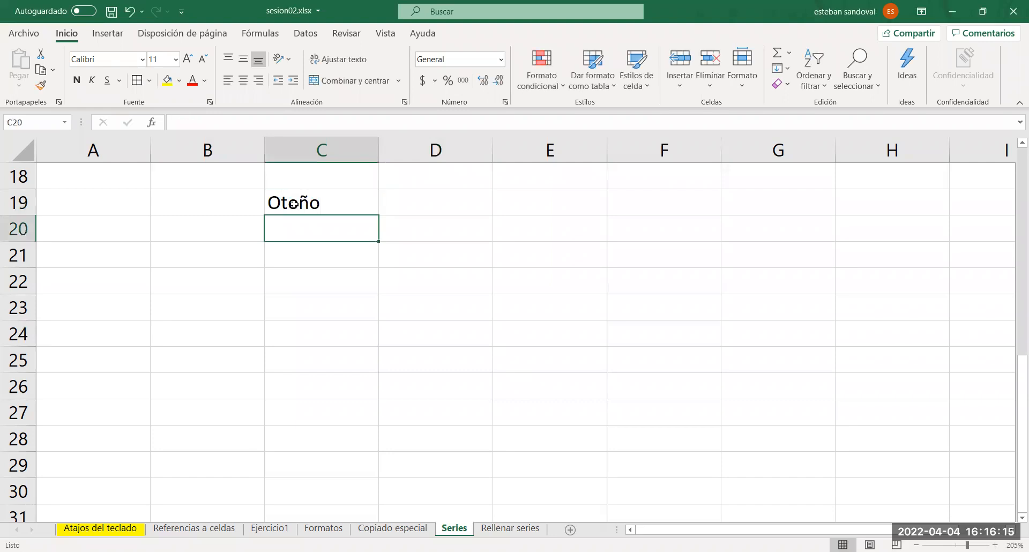
{"action": "left_click", "coordinate": [315, 206]}
{"action": "left_click_drag", "start_coordinate": [379, 215], "coordinate": [362, 424]}
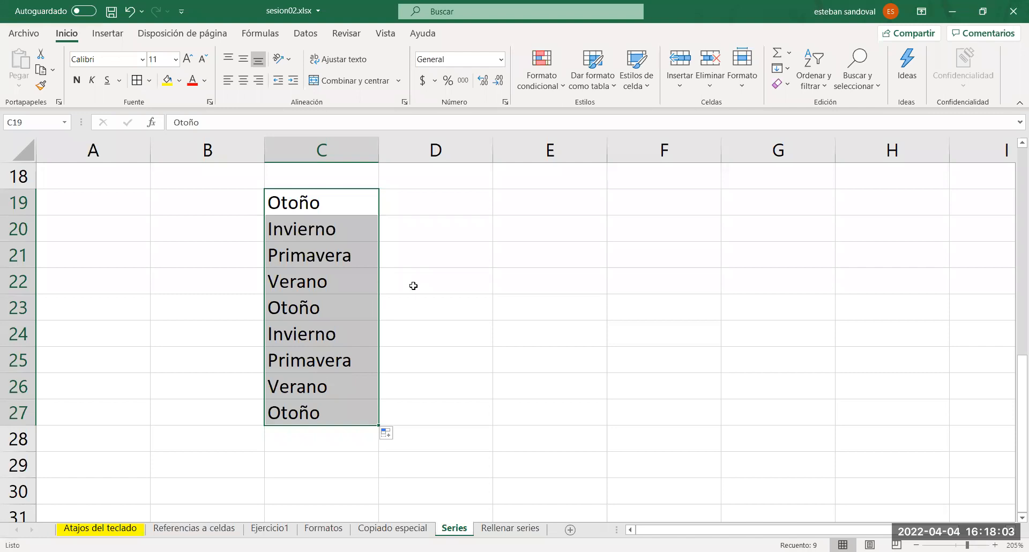
Reopen the custom lists editor from the General section of the advanced Excel options
{"action": "key", "text": "alt+Tab"}
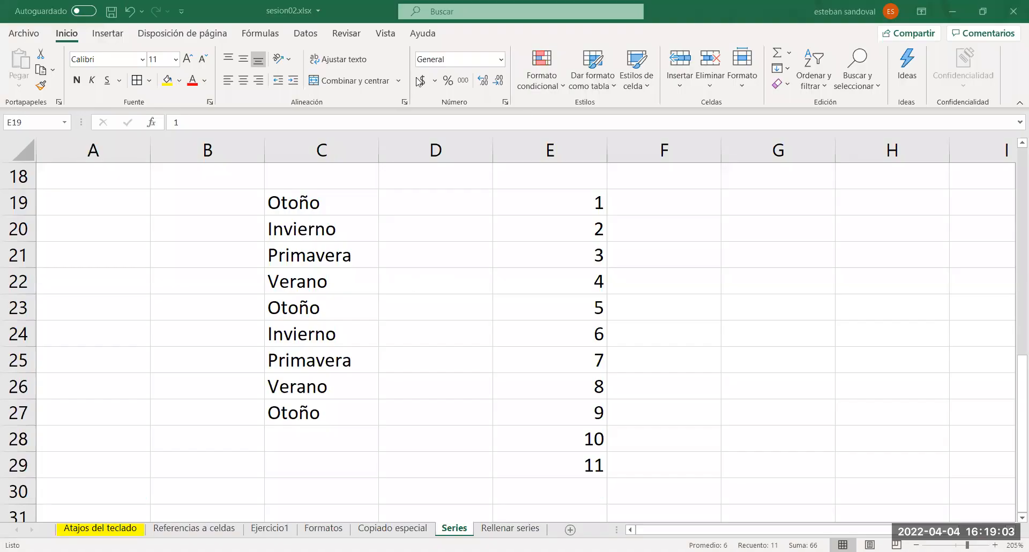
{"action": "left_click", "coordinate": [23, 33]}
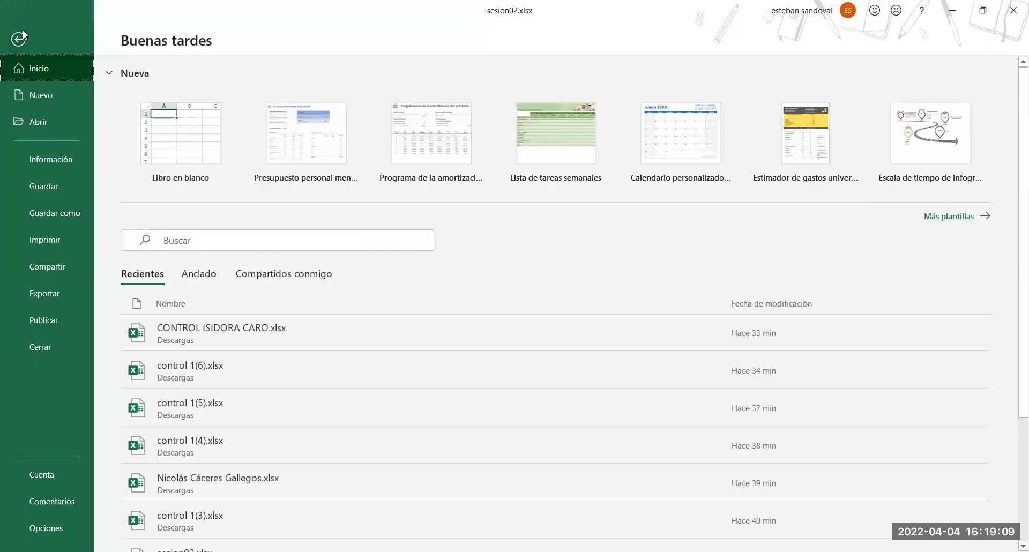
{"action": "left_click", "coordinate": [43, 529]}
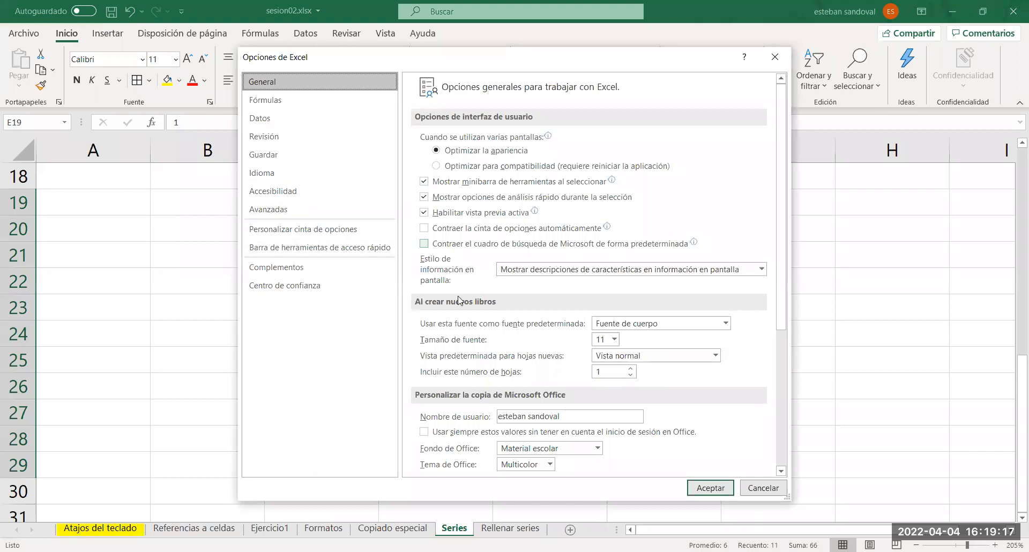
{"action": "left_click", "coordinate": [290, 215]}
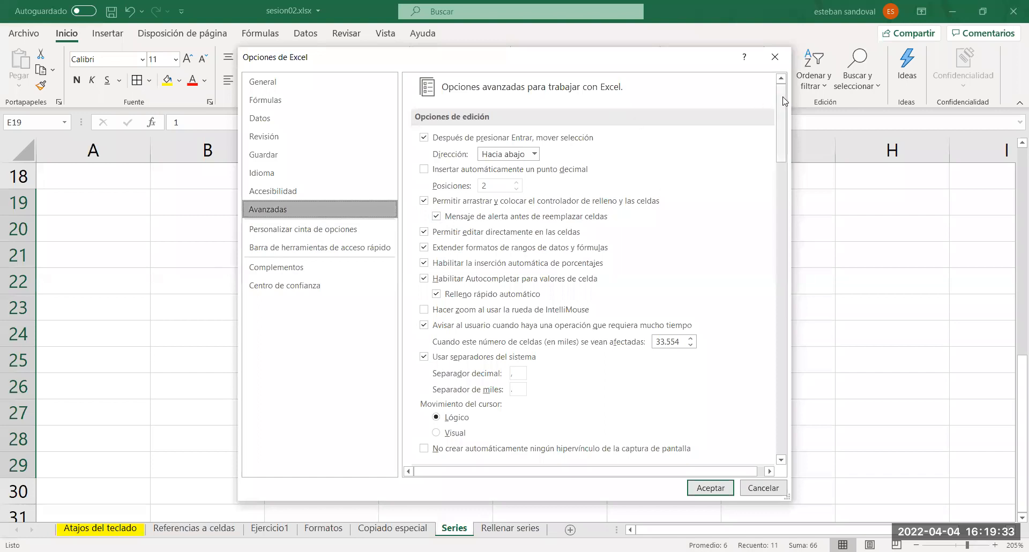
{"action": "left_click_drag", "start_coordinate": [781, 112], "coordinate": [795, 466]}
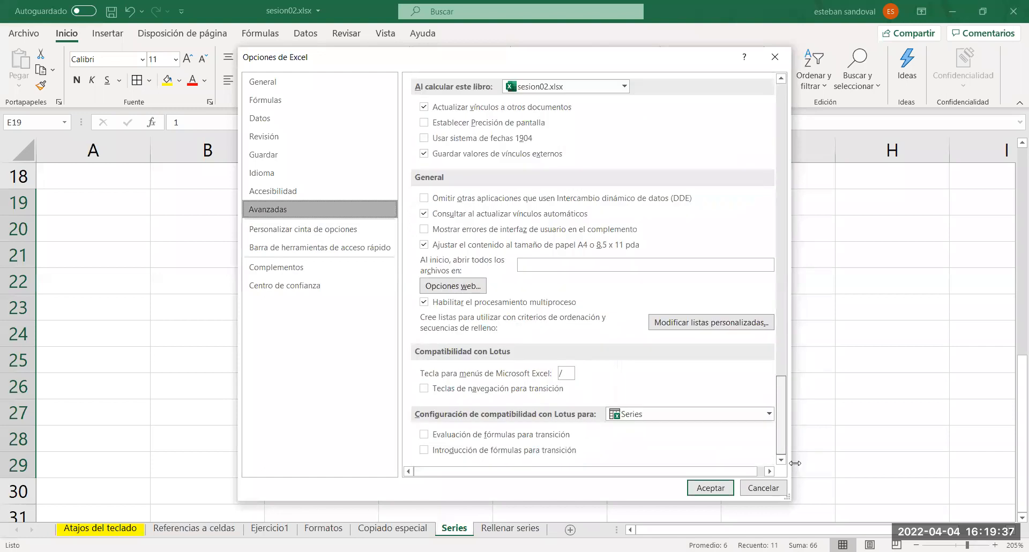
{"action": "left_click", "coordinate": [696, 325]}
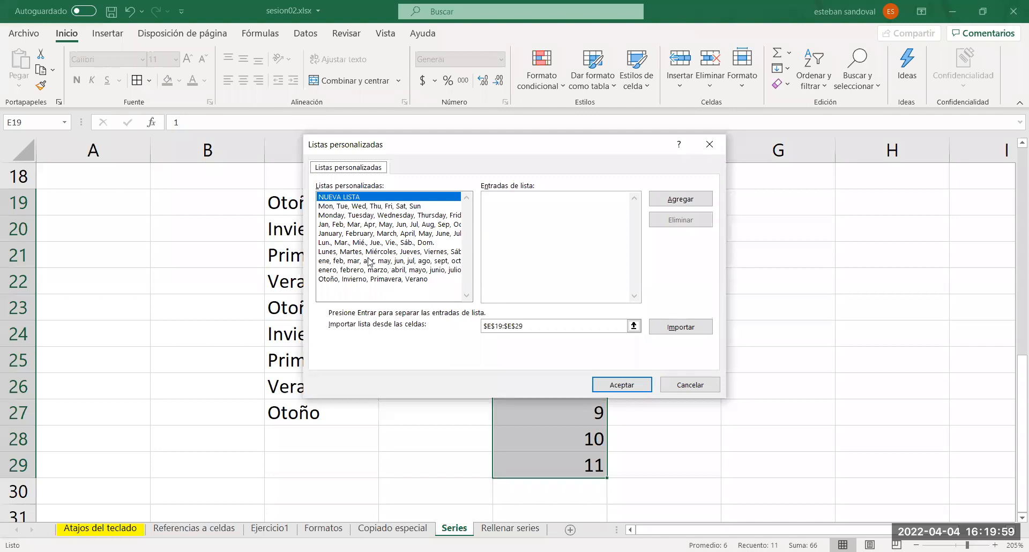
Examine the entries of the predefined weekday and month lists, and close the custom lists and options without changes
{"action": "left_click", "coordinate": [334, 234]}
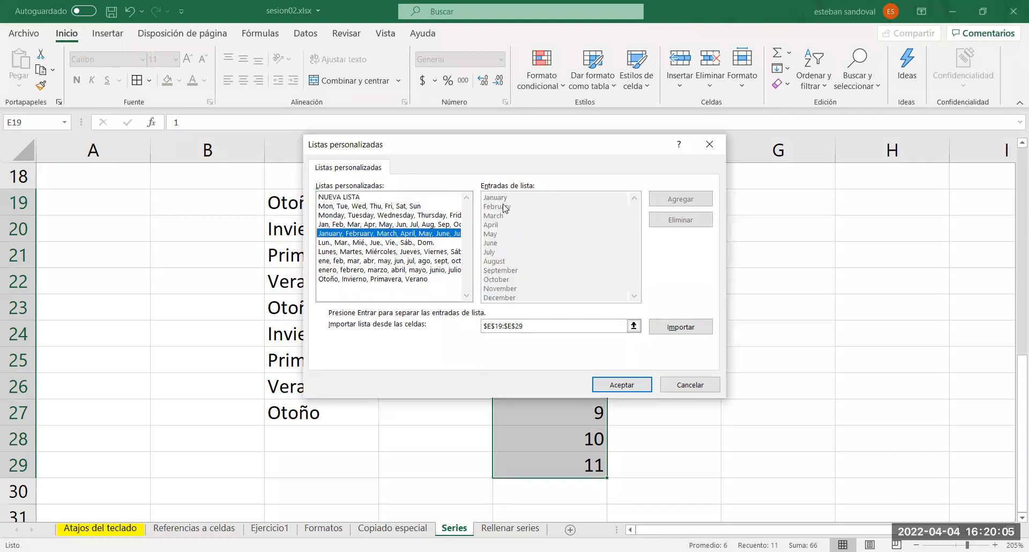
{"action": "left_click", "coordinate": [344, 225]}
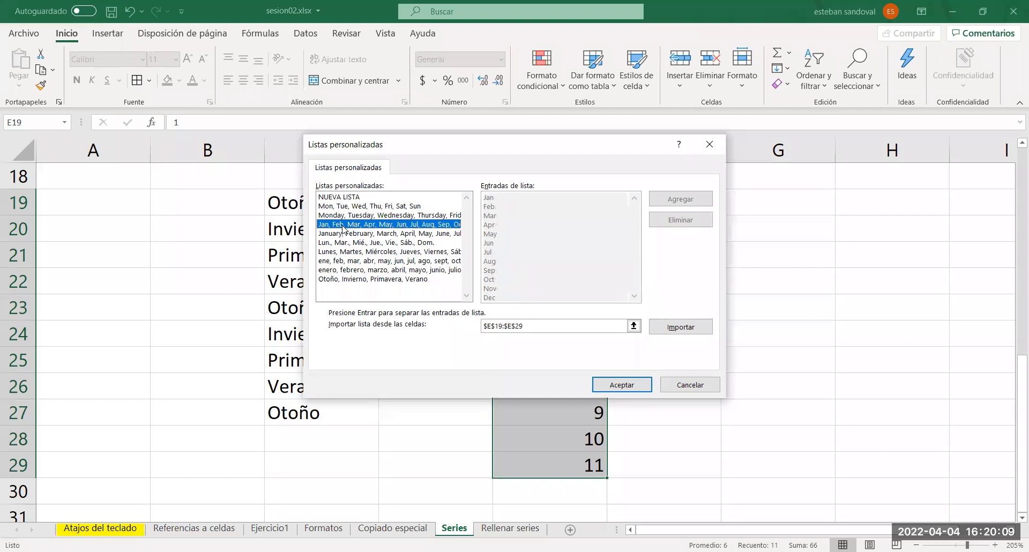
{"action": "left_click", "coordinate": [346, 215]}
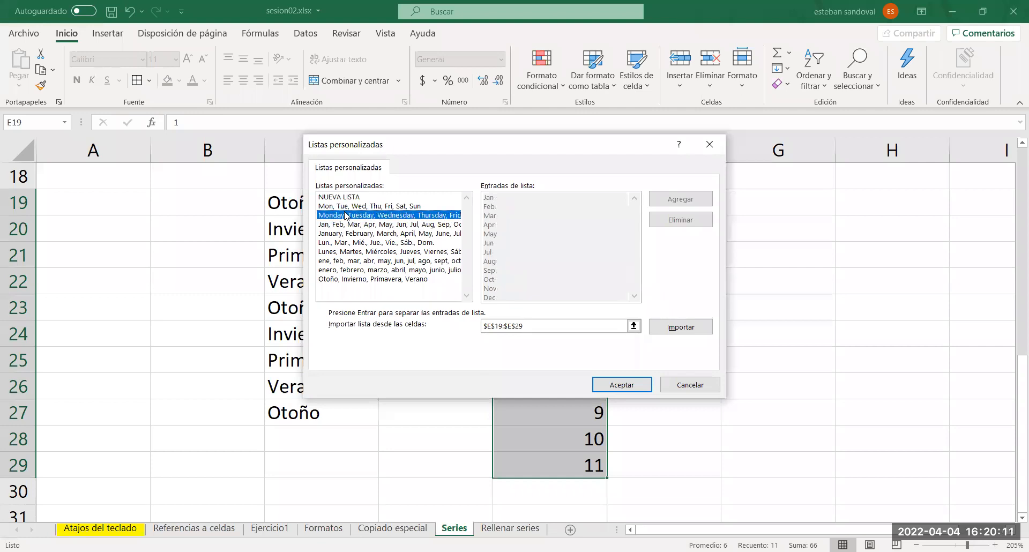
{"action": "left_click", "coordinate": [383, 252]}
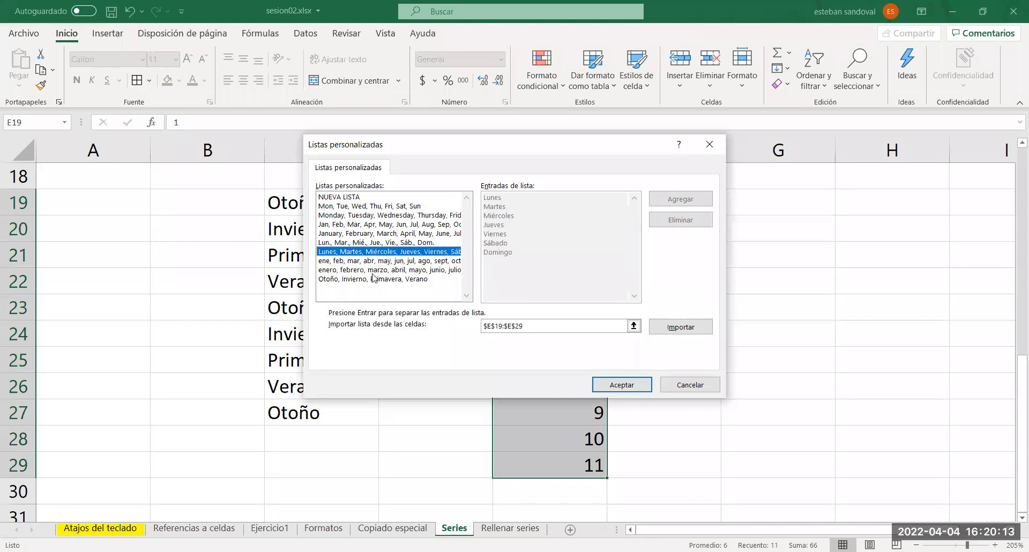
{"action": "left_click", "coordinate": [370, 278]}
{"action": "left_click", "coordinate": [369, 253]}
{"action": "left_click", "coordinate": [370, 233]}
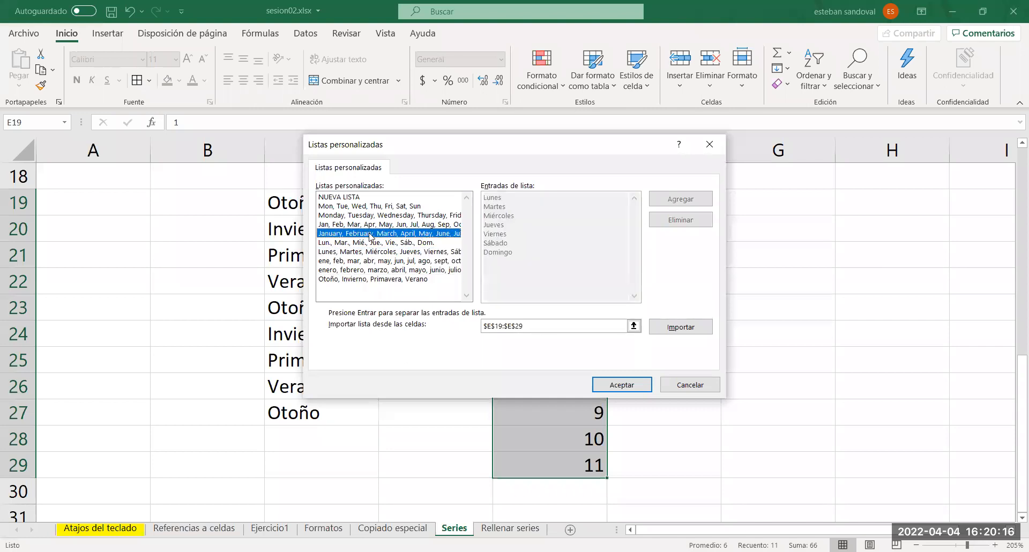
{"action": "left_click", "coordinate": [394, 207]}
{"action": "left_click", "coordinate": [360, 199]}
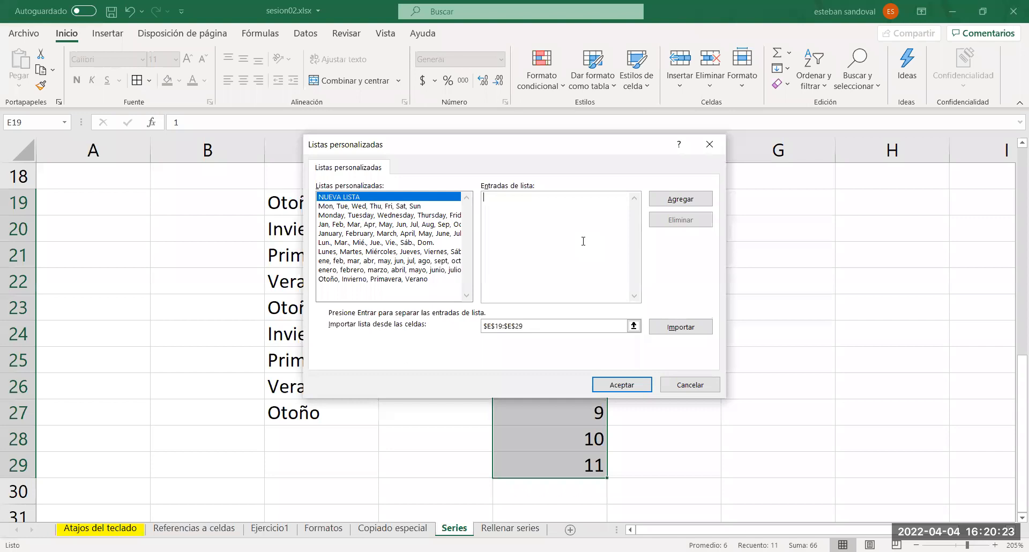
{"action": "left_click", "coordinate": [719, 155]}
{"action": "left_click", "coordinate": [769, 67]}
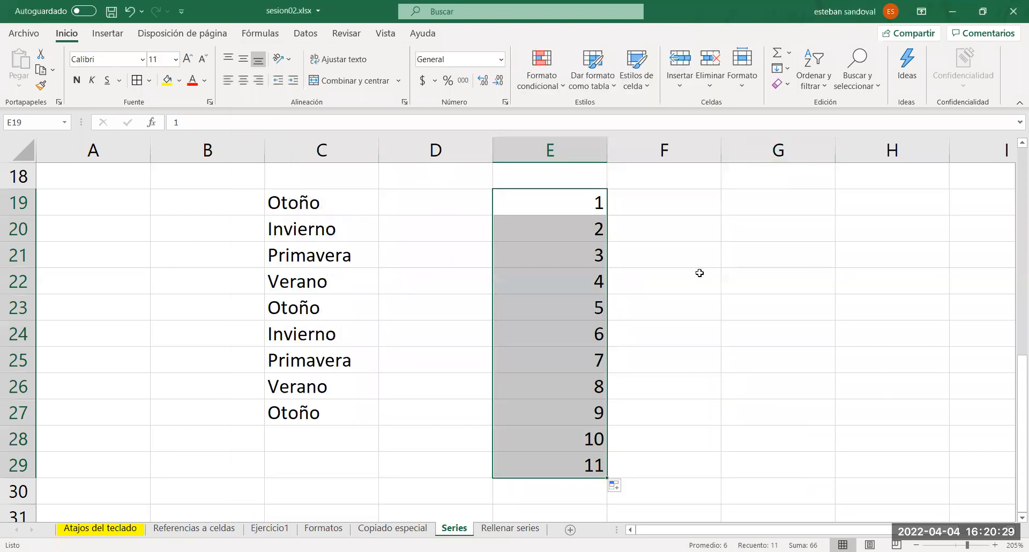
Autofill the number series starting with 100 and 110 in B5:C5 across row 5 to G5
{"action": "left_click", "coordinate": [697, 290]}
{"action": "left_click_drag", "start_coordinate": [1015, 380], "coordinate": [366, 150]}
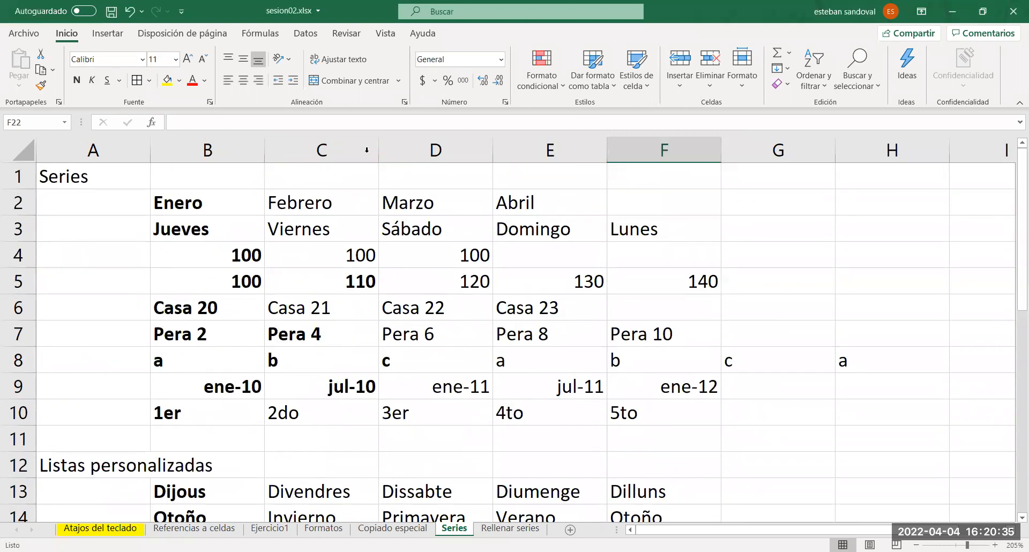
{"action": "left_click", "coordinate": [211, 215]}
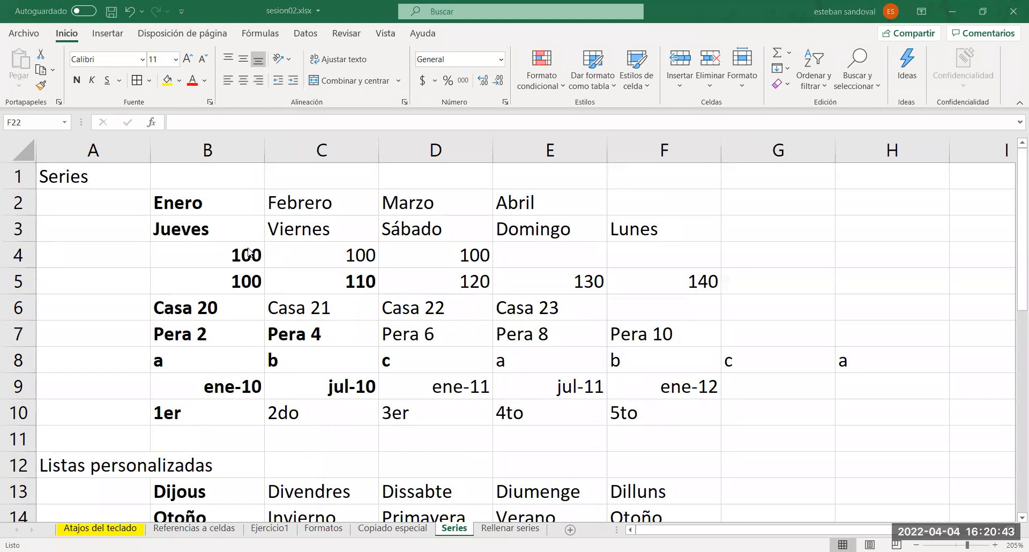
{"action": "left_click", "coordinate": [220, 283]}
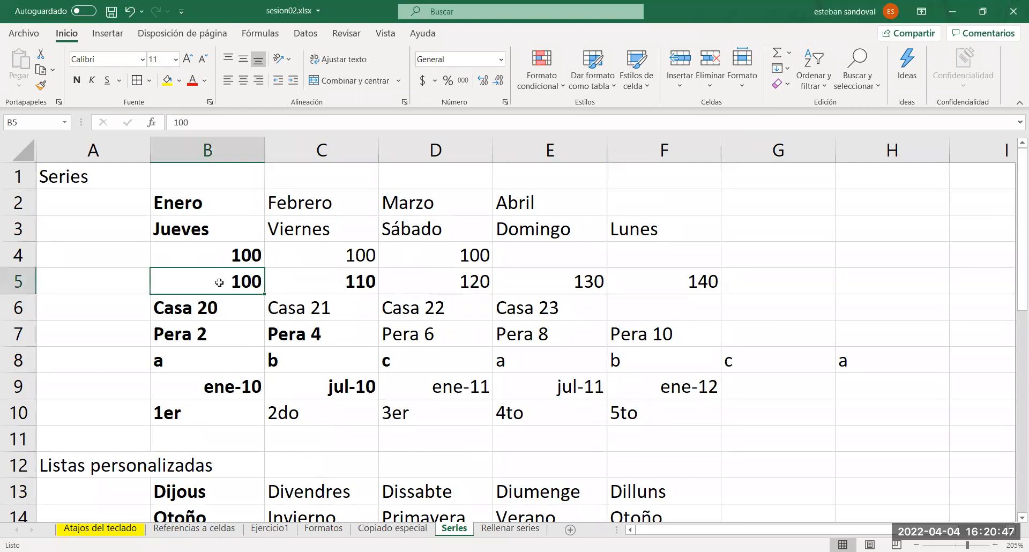
{"action": "left_click_drag", "start_coordinate": [219, 283], "coordinate": [332, 282]}
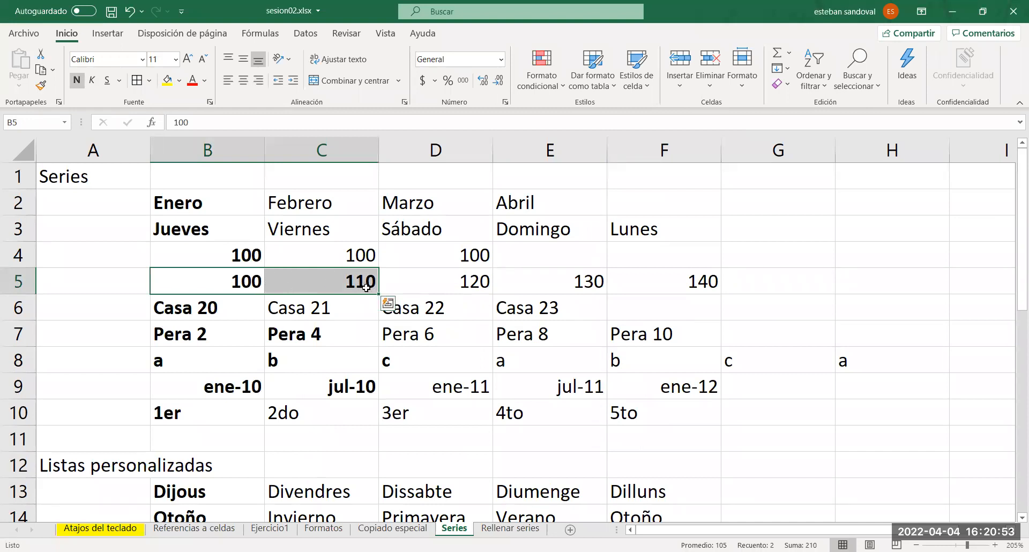
{"action": "left_click_drag", "start_coordinate": [376, 293], "coordinate": [775, 301]}
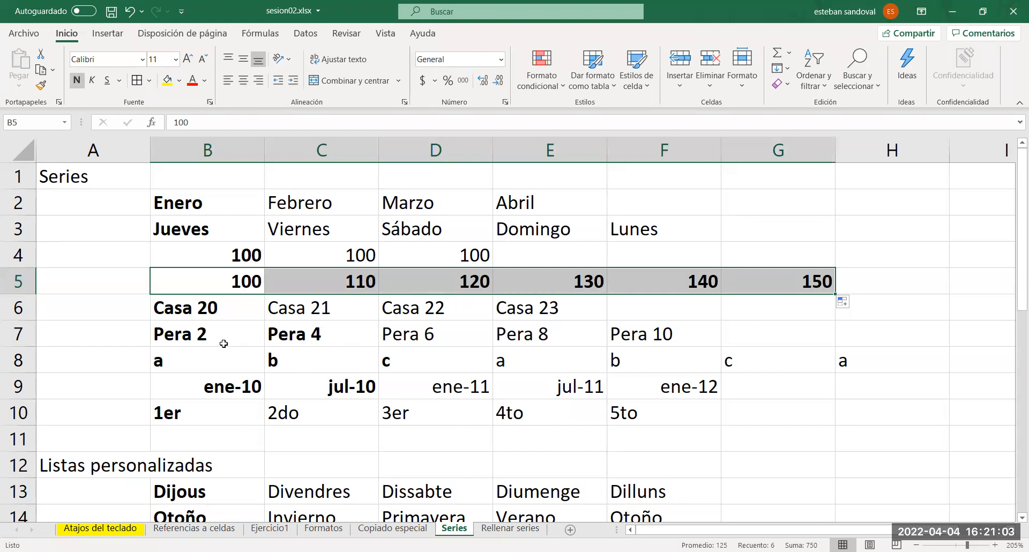
Autofill the series starting with Pera 2 and Pera 4 in B7:C7 across row 7 to G7
{"action": "left_click_drag", "start_coordinate": [227, 335], "coordinate": [296, 333]}
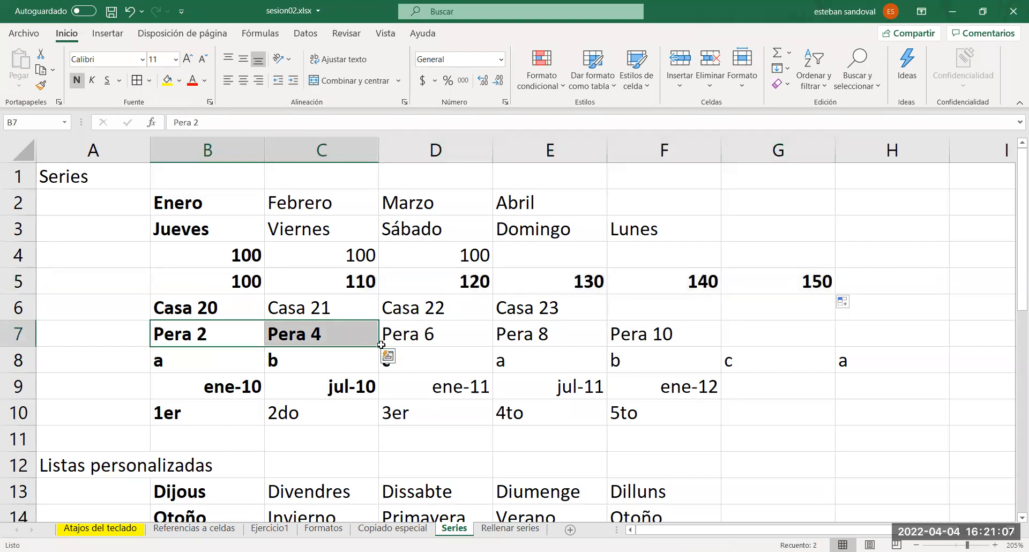
{"action": "left_click_drag", "start_coordinate": [382, 345], "coordinate": [486, 350]}
{"action": "left_click_drag", "start_coordinate": [815, 336], "coordinate": [814, 336]}
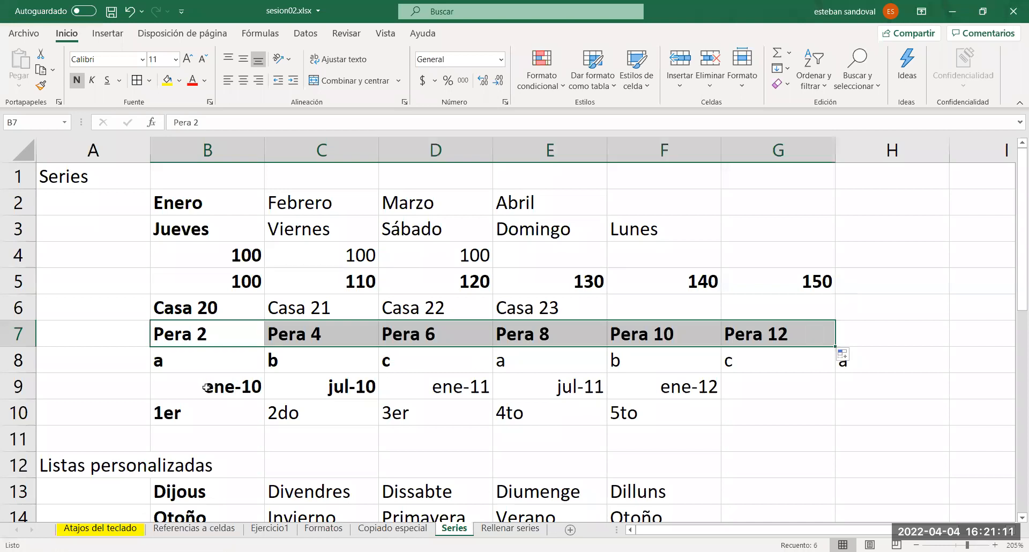
Autofill the ordinal series starting with 1er in B10 across row 10 to N10
{"action": "left_click_drag", "start_coordinate": [177, 361], "coordinate": [436, 367]}
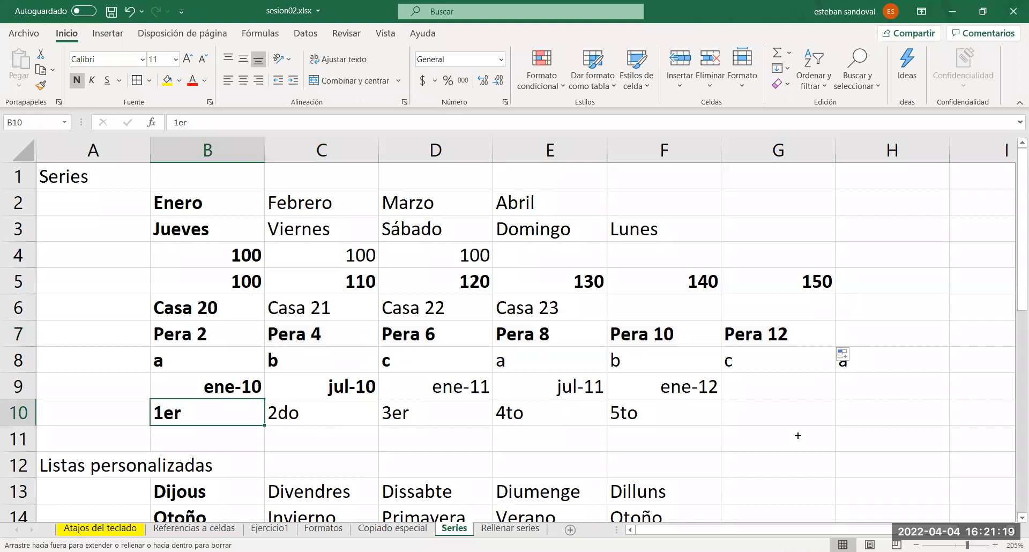
{"action": "left_click_drag", "start_coordinate": [798, 435], "coordinate": [799, 434]}
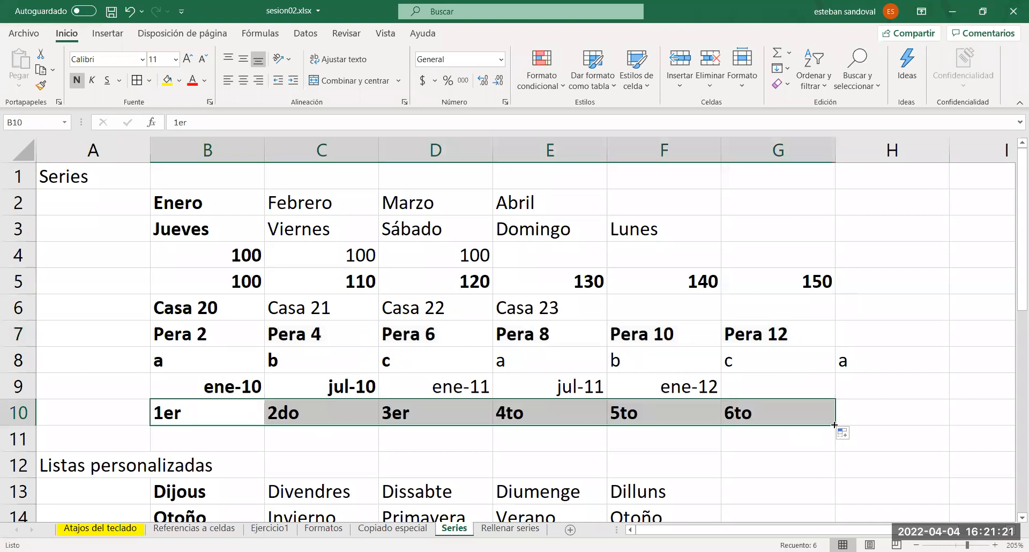
{"action": "mouse_move", "coordinate": [949, 423]}
{"action": "left_mouse_down"}
{"action": "mouse_move", "coordinate": [997, 417]}
{"action": "mouse_move", "coordinate": [937, 421]}
{"action": "left_mouse_up"}
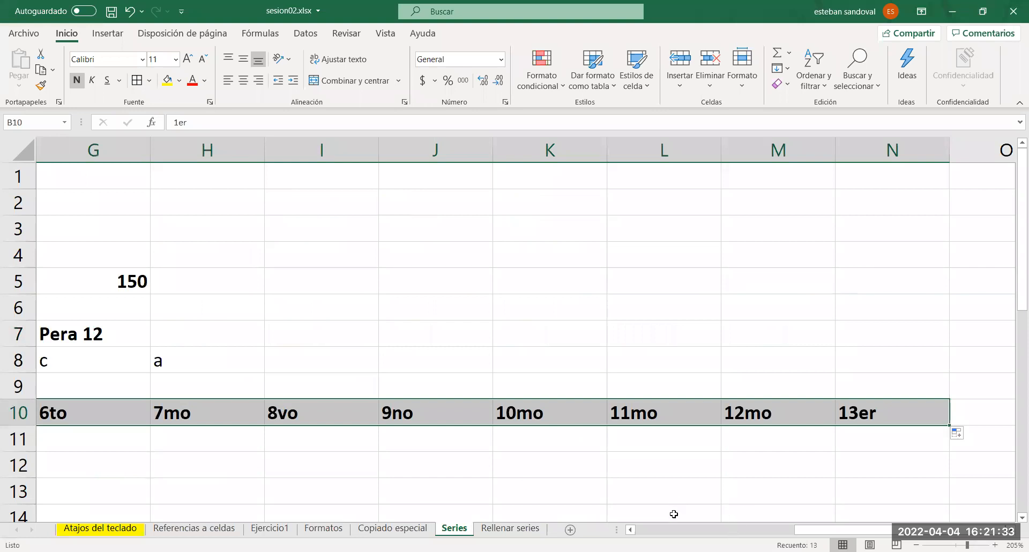
{"action": "left_click", "coordinate": [667, 530]}
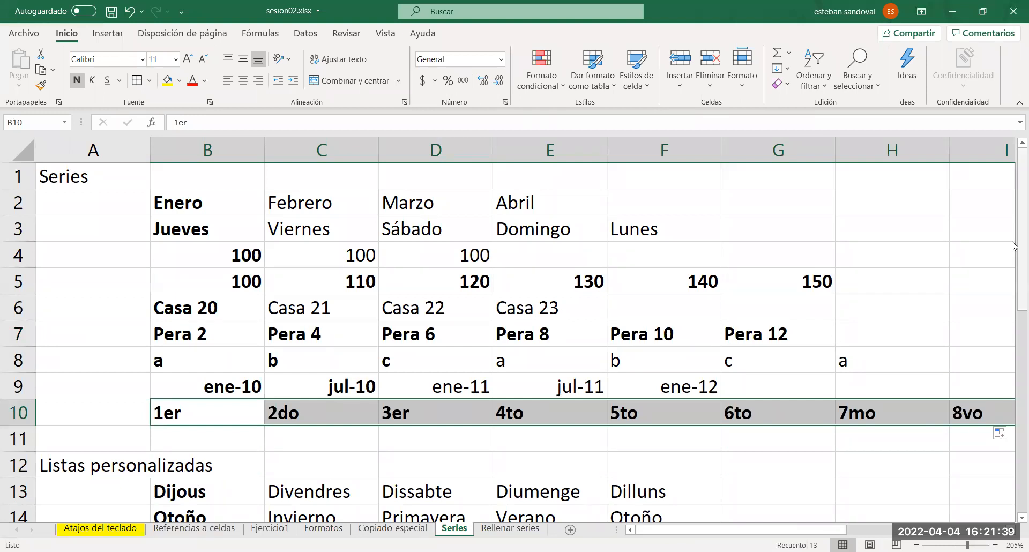
{"action": "scroll", "coordinate": [1014, 252], "scroll_direction": "down", "scroll_amount": 1}
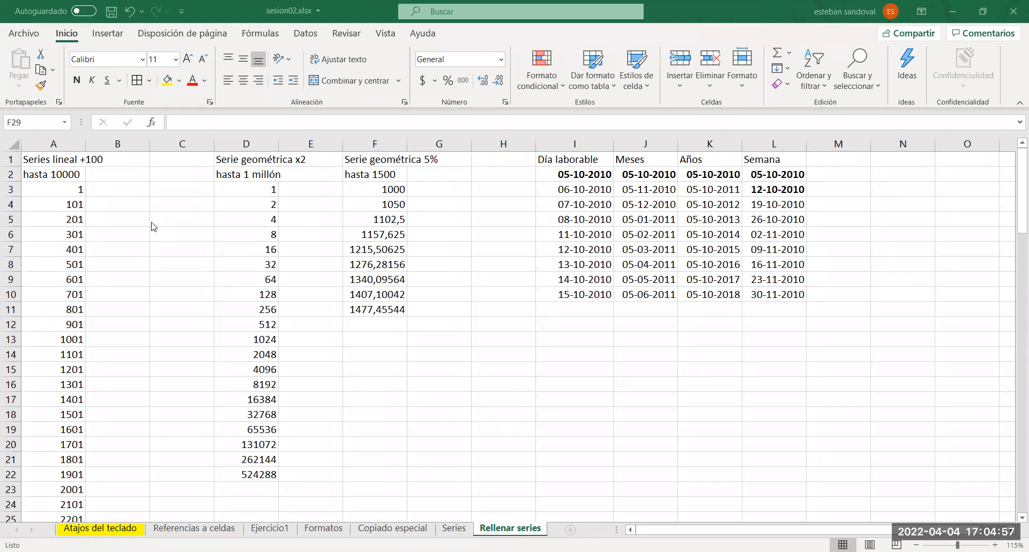
Examine the linear, geometric and date series examples on the Rellenar series sheet
{"action": "scroll", "coordinate": [129, 190], "scroll_direction": "down", "scroll_amount": 2}
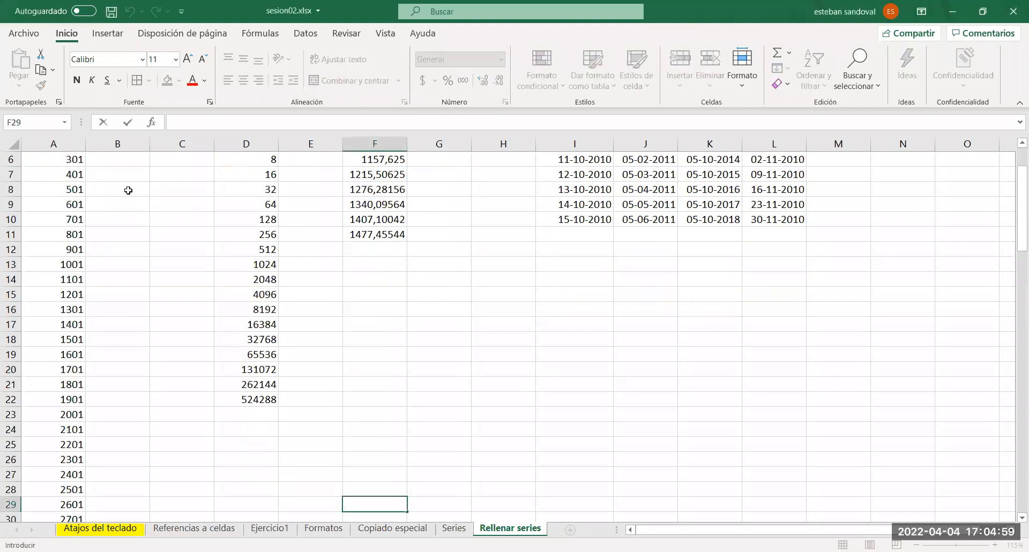
{"action": "left_click", "coordinate": [134, 191]}
{"action": "key", "text": "Up"}
{"action": "key", "text": "ctrl+Up"}
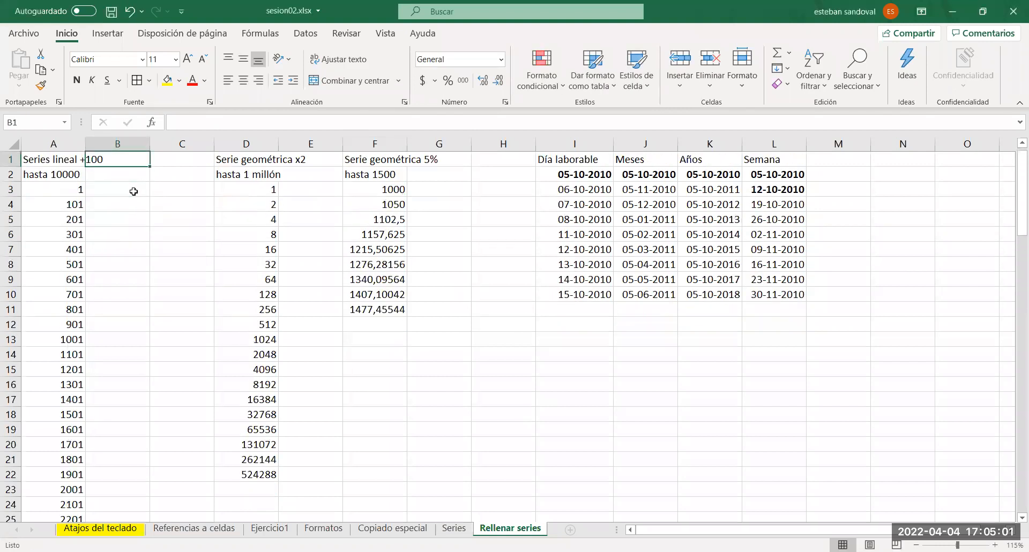
{"action": "left_click", "coordinate": [134, 191]}
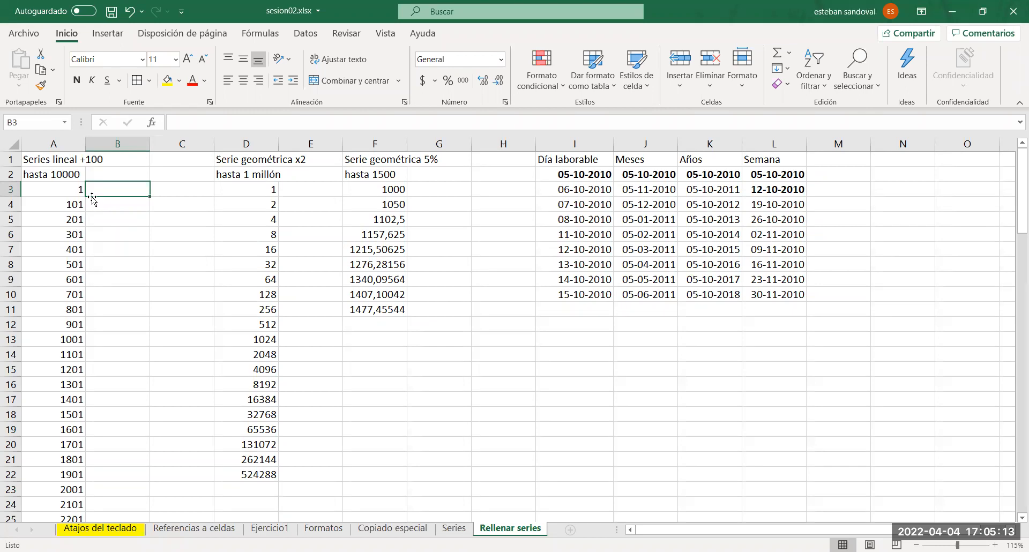
{"action": "left_click_drag", "start_coordinate": [111, 198], "coordinate": [99, 220]}
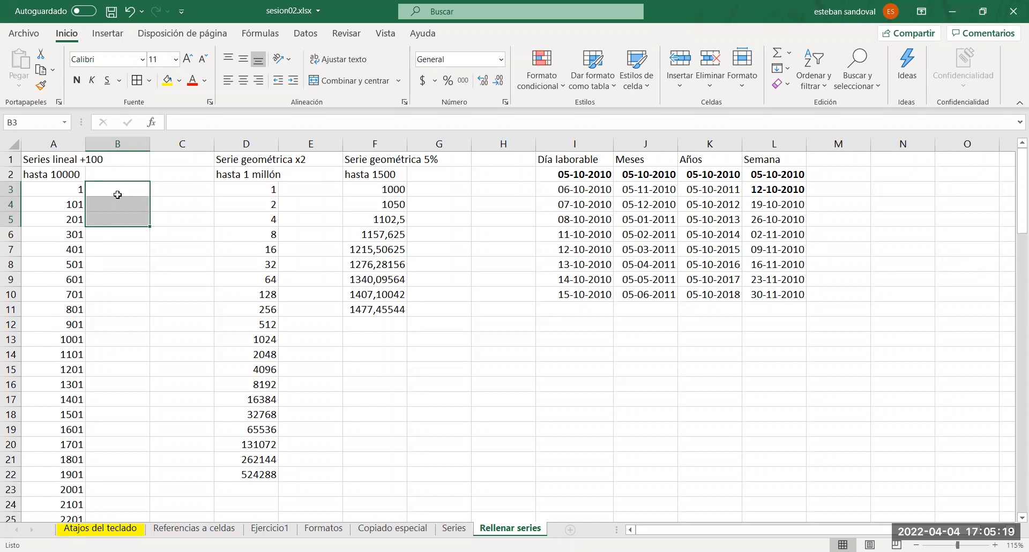
{"action": "left_click", "coordinate": [309, 193]}
{"action": "left_click_drag", "start_coordinate": [268, 493], "coordinate": [270, 191]}
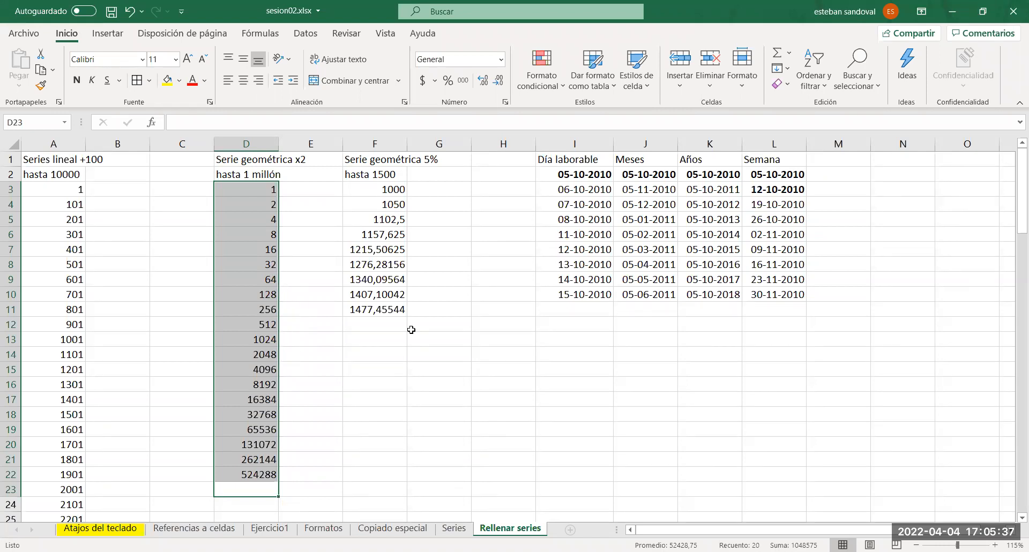
{"action": "left_click", "coordinate": [441, 355]}
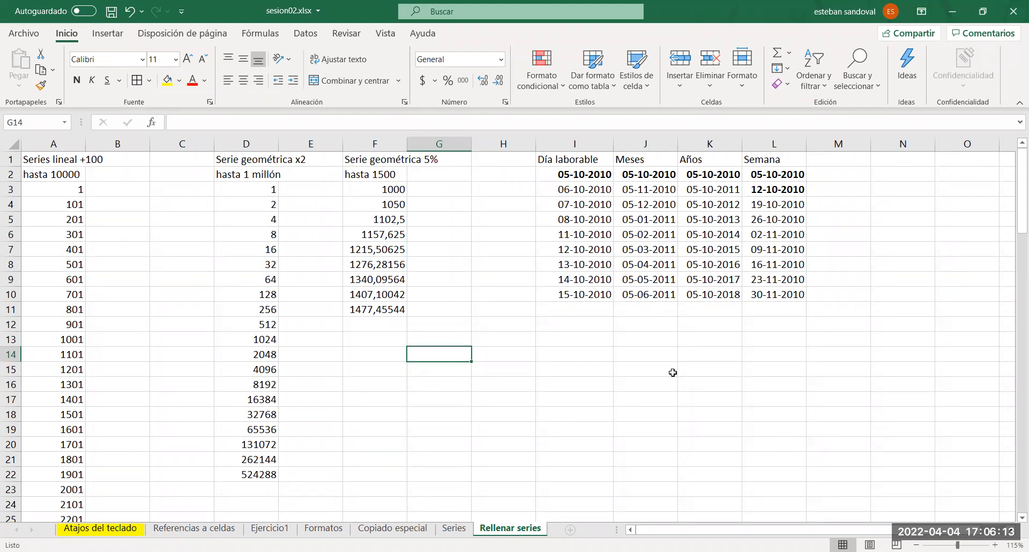
{"action": "left_click", "coordinate": [785, 177]}
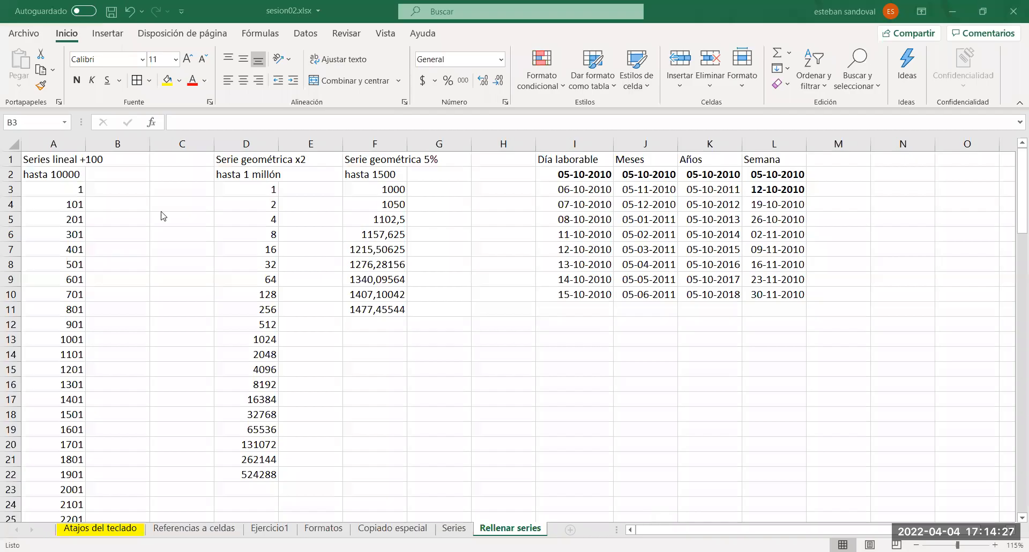
Enter 1 in B3 and 101 in B4, and autofill the linear series down column B alongside column A
{"action": "left_click", "coordinate": [123, 191]}
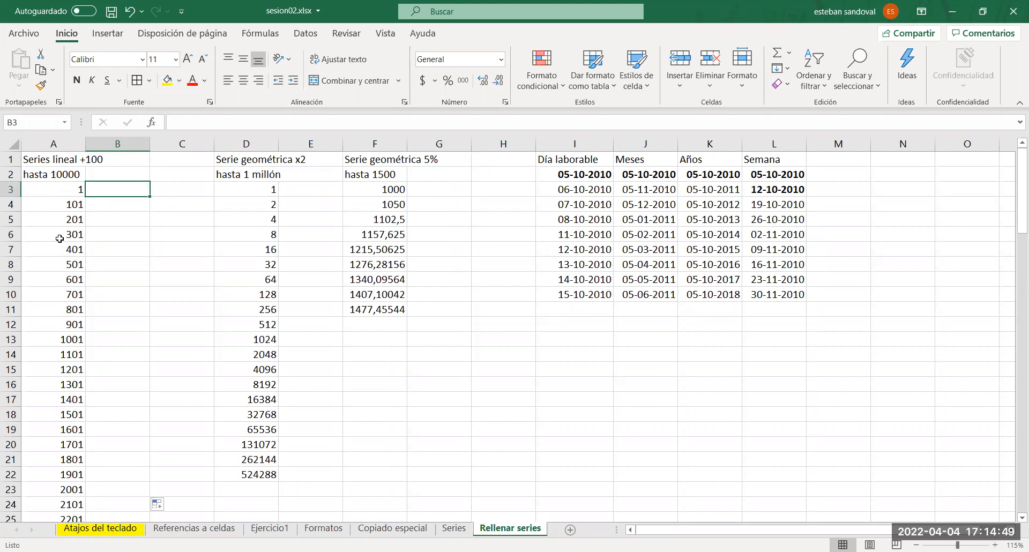
{"action": "type", "text": "1"}
{"action": "key", "text": "Return"}
{"action": "type", "text": "10"}
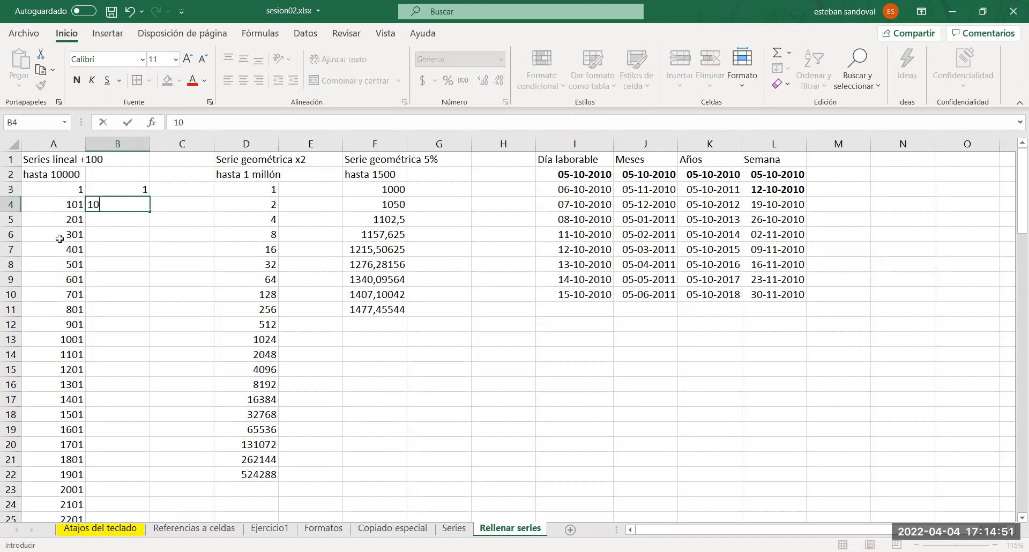
{"action": "type", "text": "1"}
{"action": "key", "text": "Return"}
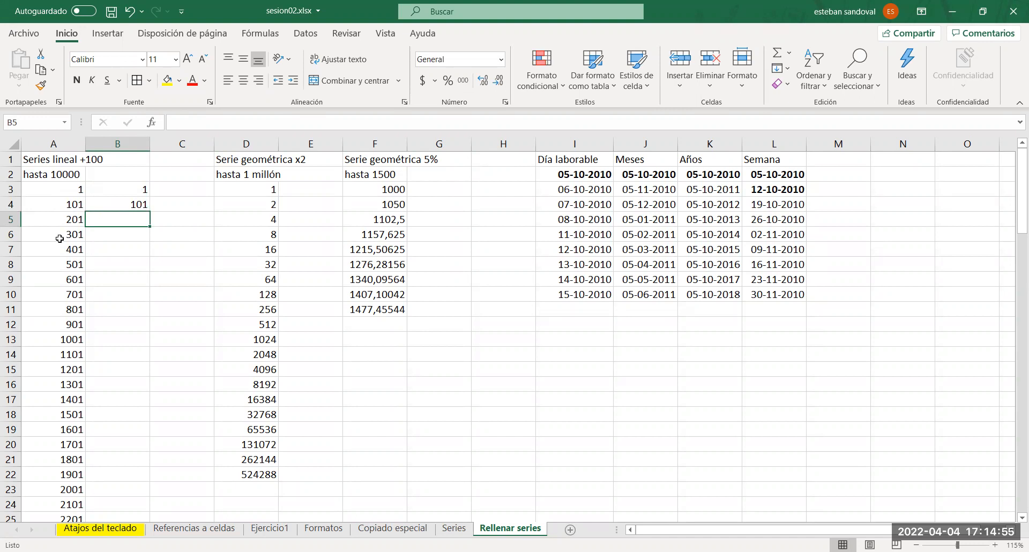
{"action": "left_click_drag", "start_coordinate": [120, 190], "coordinate": [124, 202]}
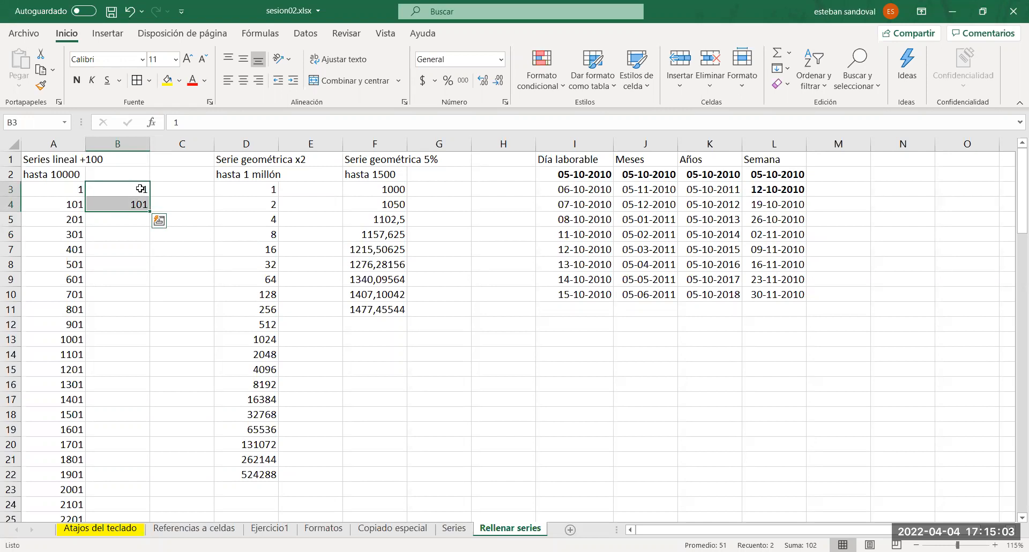
{"action": "double_click", "coordinate": [151, 212]}
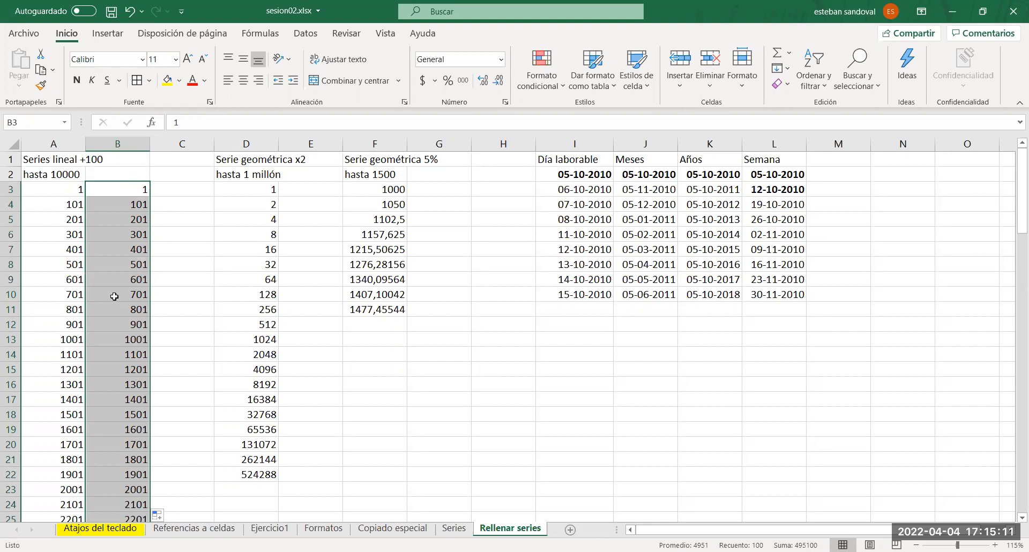
Enter 1 in C3 and the formula =C3+100 in C4, and fill the formula down column C alongside column B
{"action": "left_click", "coordinate": [183, 186]}
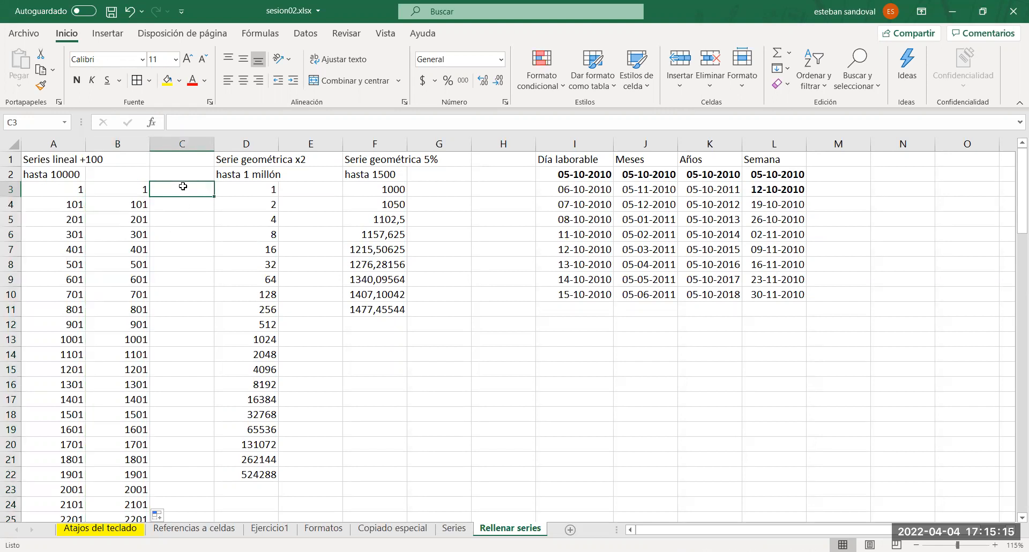
{"action": "type", "text": "1"}
{"action": "key", "text": "Return"}
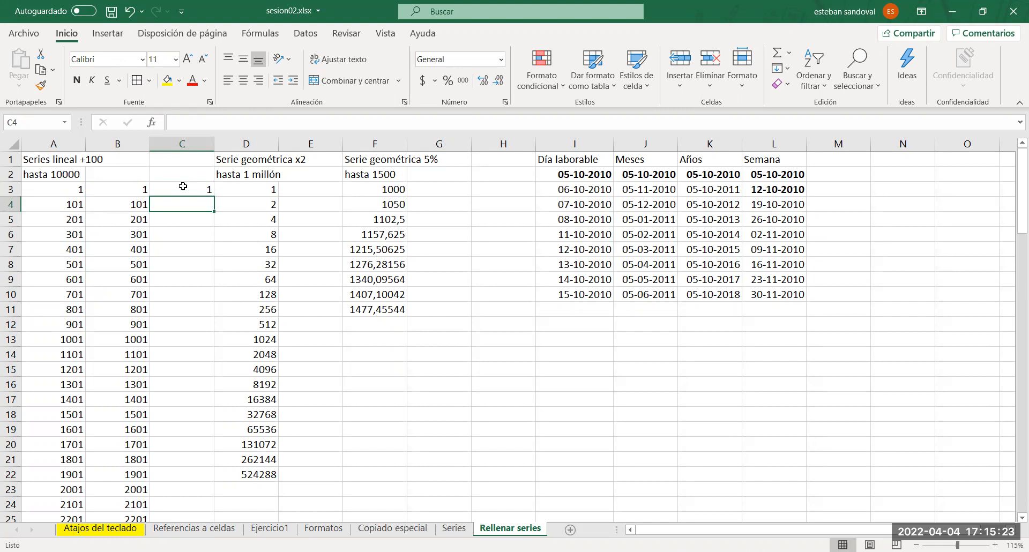
{"action": "type", "text": "="}
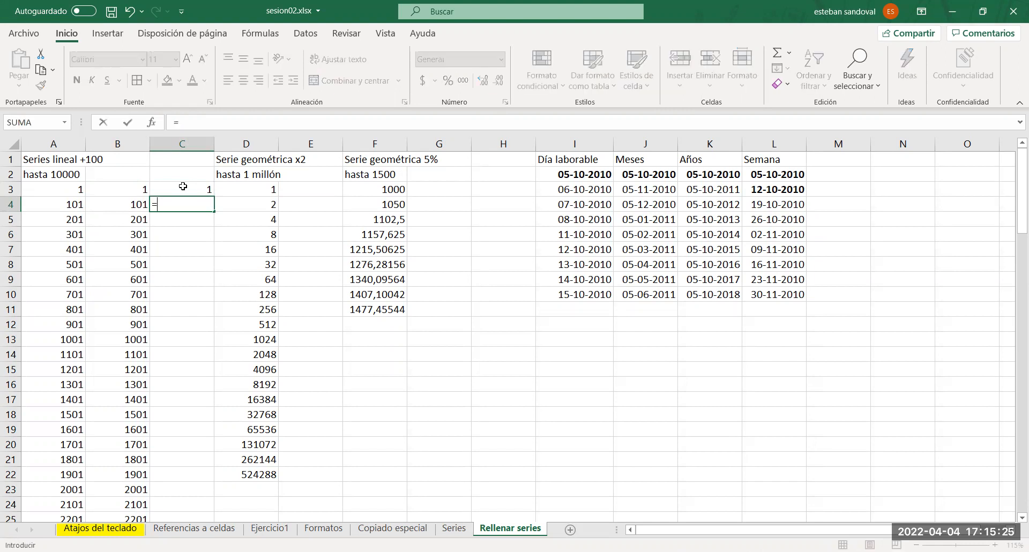
{"action": "left_click", "coordinate": [183, 186]}
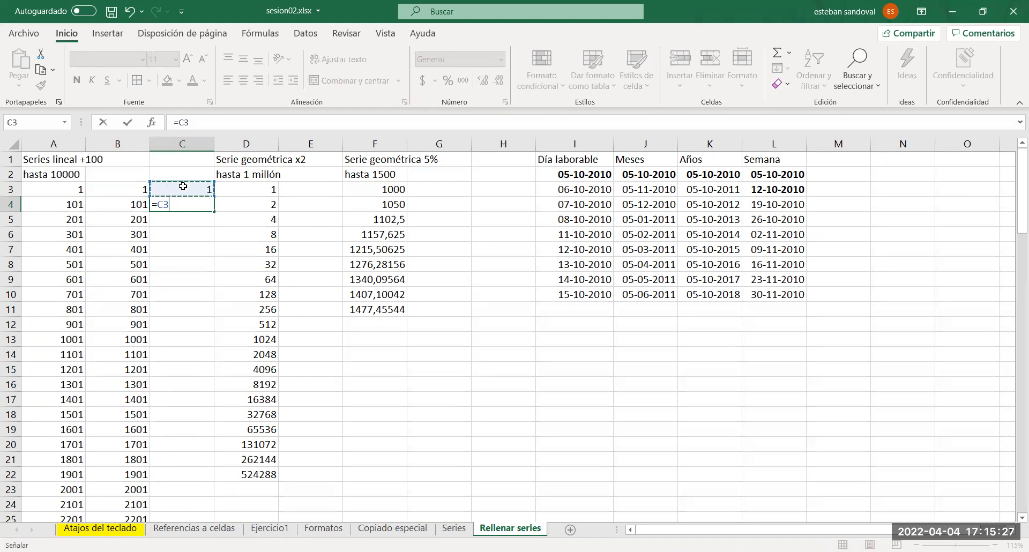
{"action": "type", "text": "+100"}
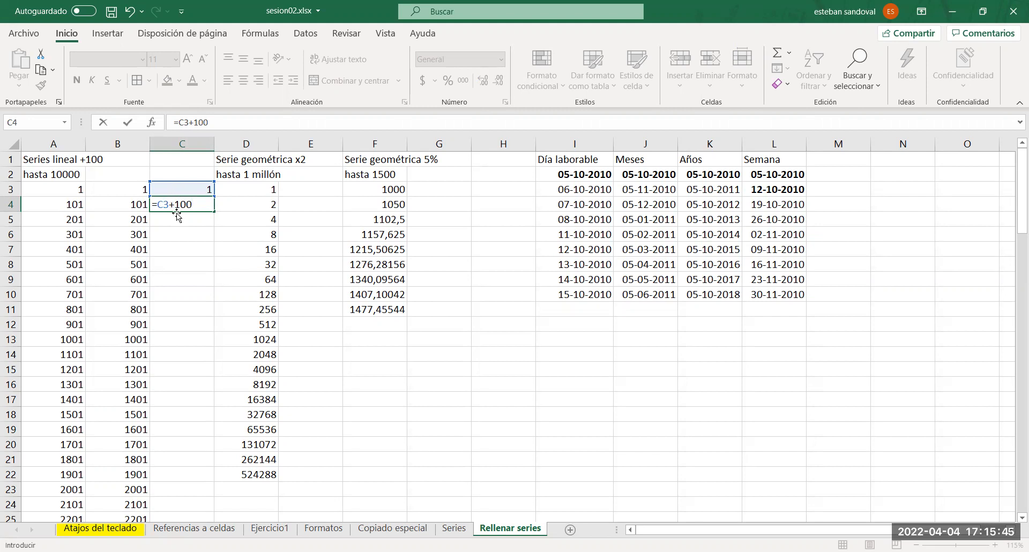
{"action": "key", "text": "Return"}
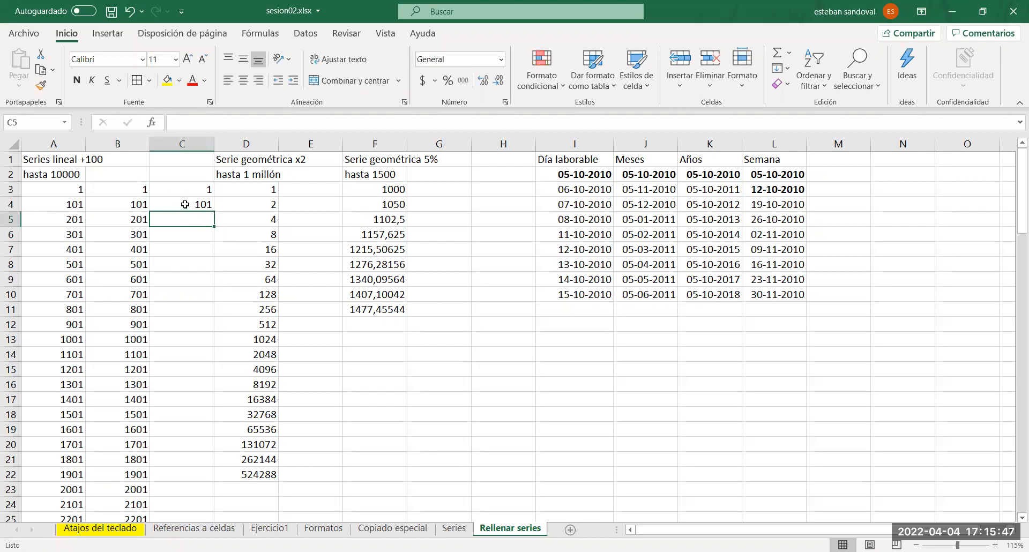
{"action": "left_click", "coordinate": [188, 204]}
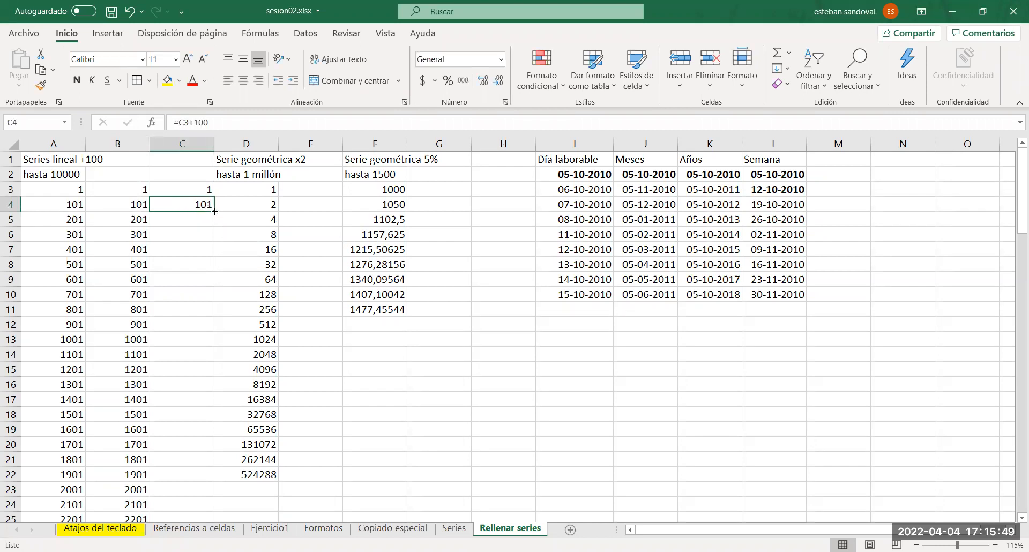
{"action": "double_click", "coordinate": [215, 211]}
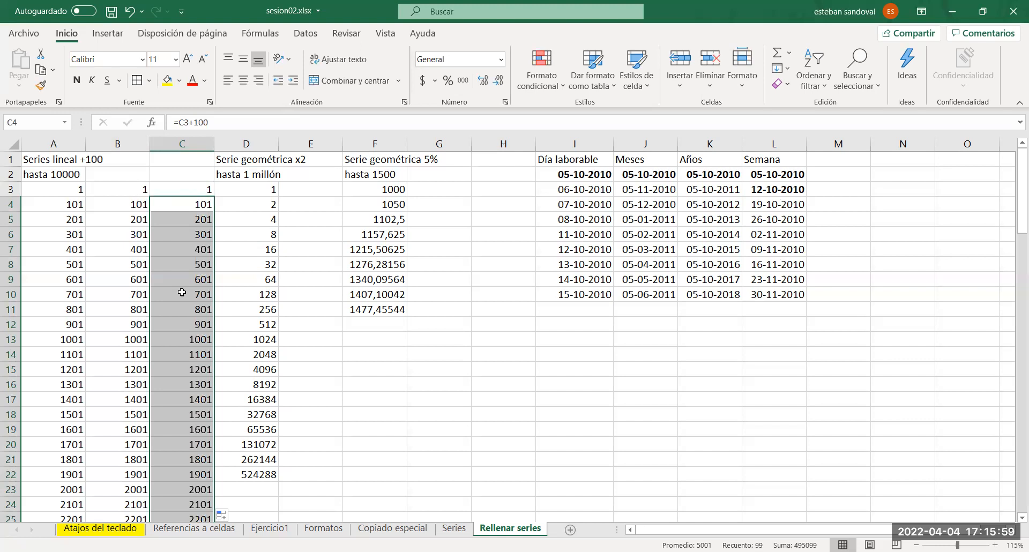
Compare the contents of cells in column B with the formulas in C8 and C13, leaving the cells unchanged
{"action": "double_click", "coordinate": [143, 206]}
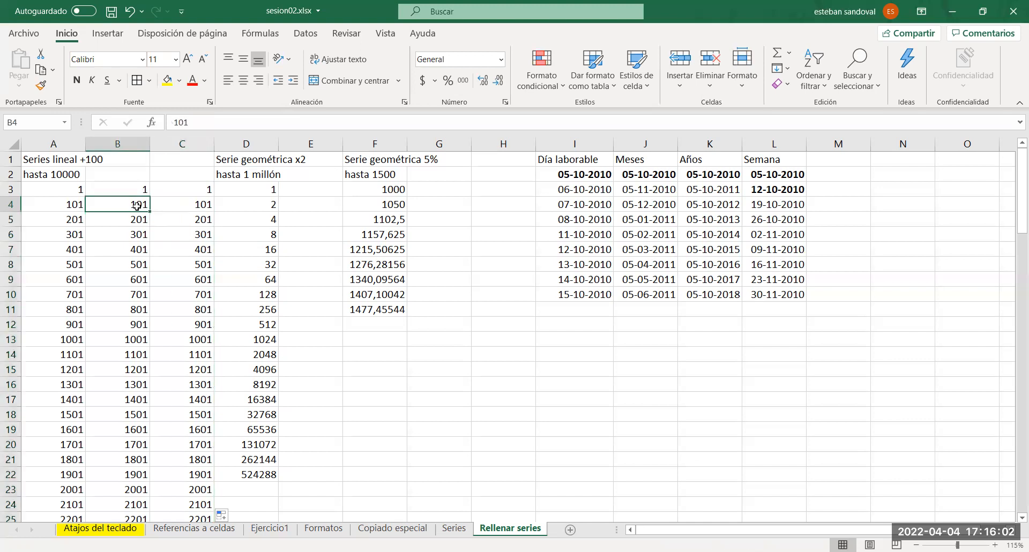
{"action": "double_click", "coordinate": [128, 239]}
{"action": "double_click", "coordinate": [125, 267]}
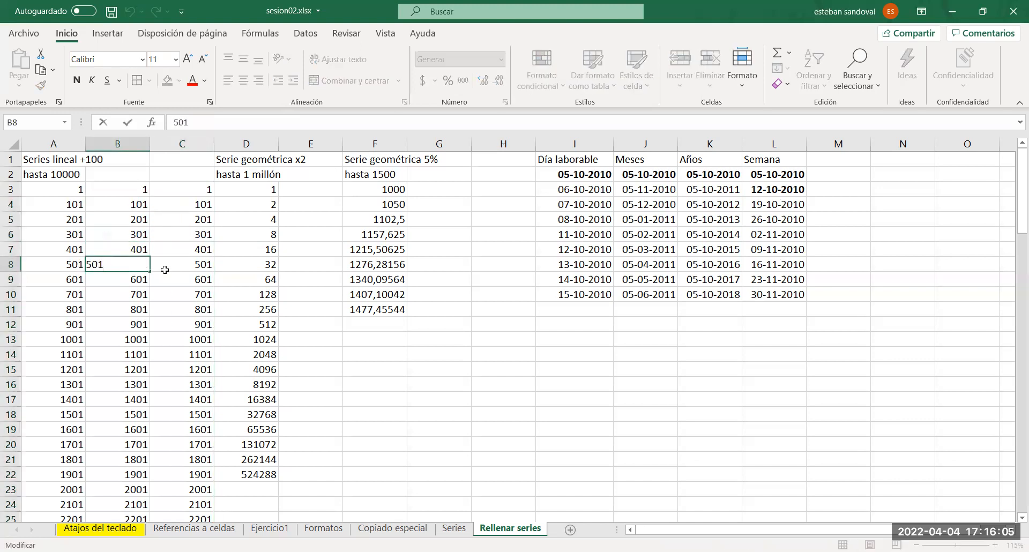
{"action": "double_click", "coordinate": [181, 267]}
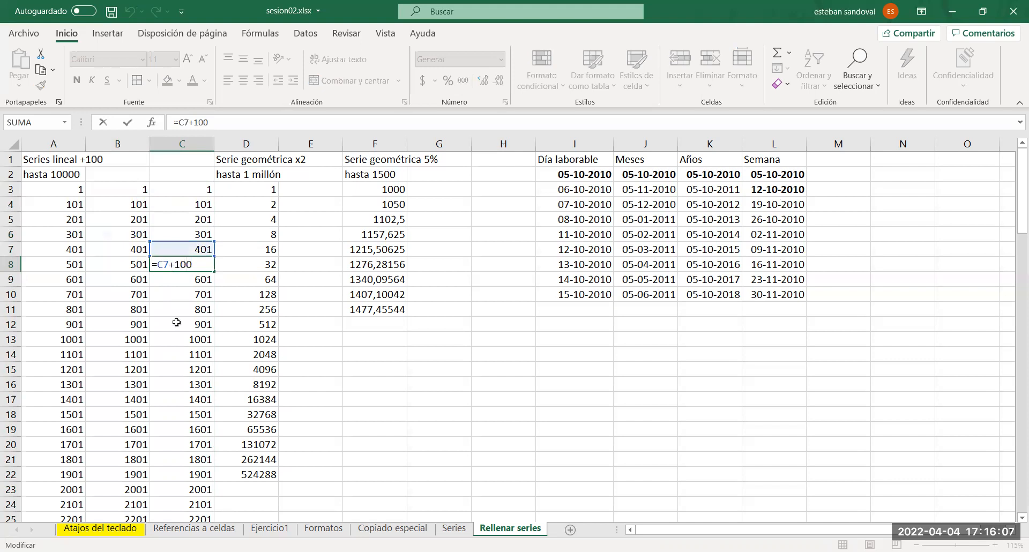
{"action": "double_click", "coordinate": [175, 338]}
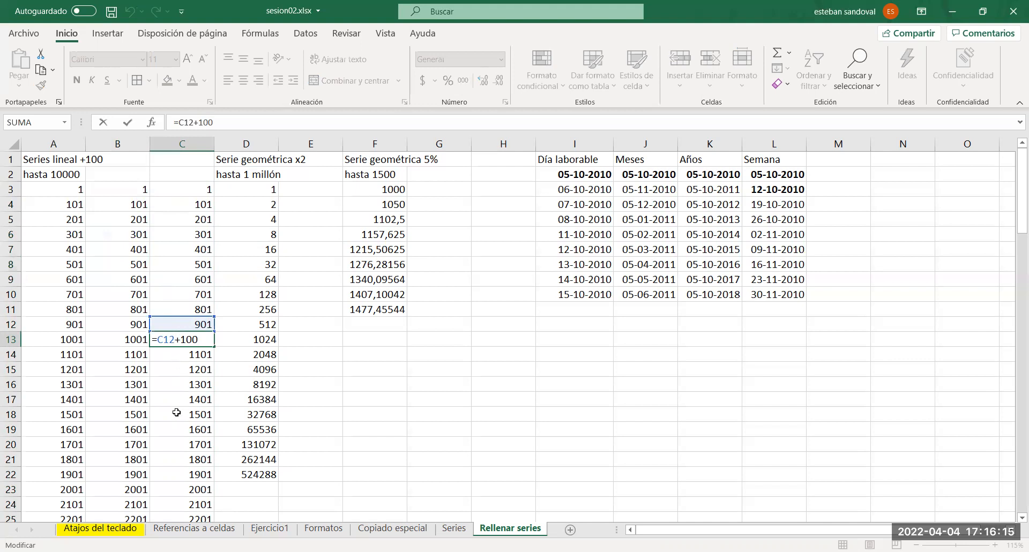
{"action": "key", "text": "Escape"}
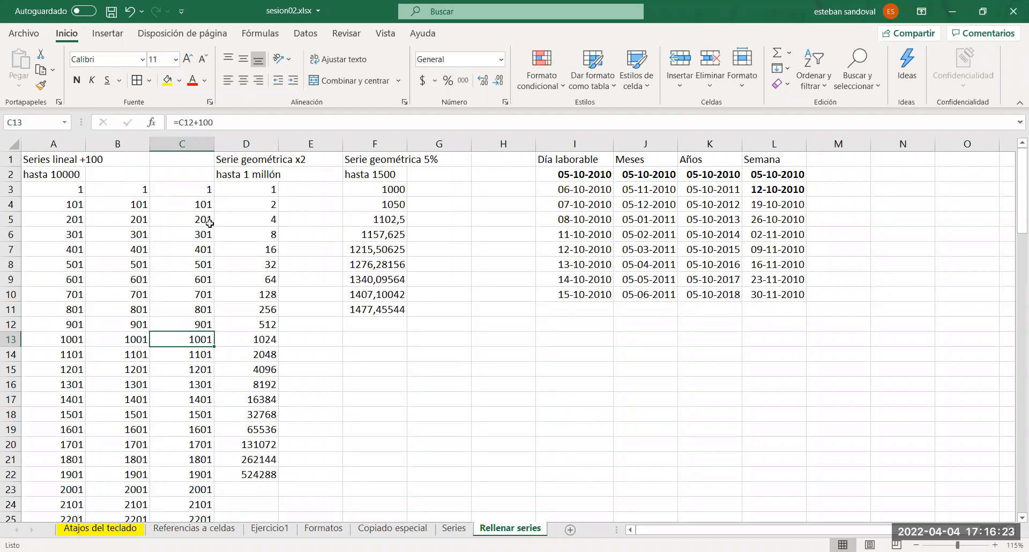
Enter 1 in E3 and the formula =E3*2 in E4, and fill the formula down column E alongside column D
{"action": "left_click", "coordinate": [293, 189]}
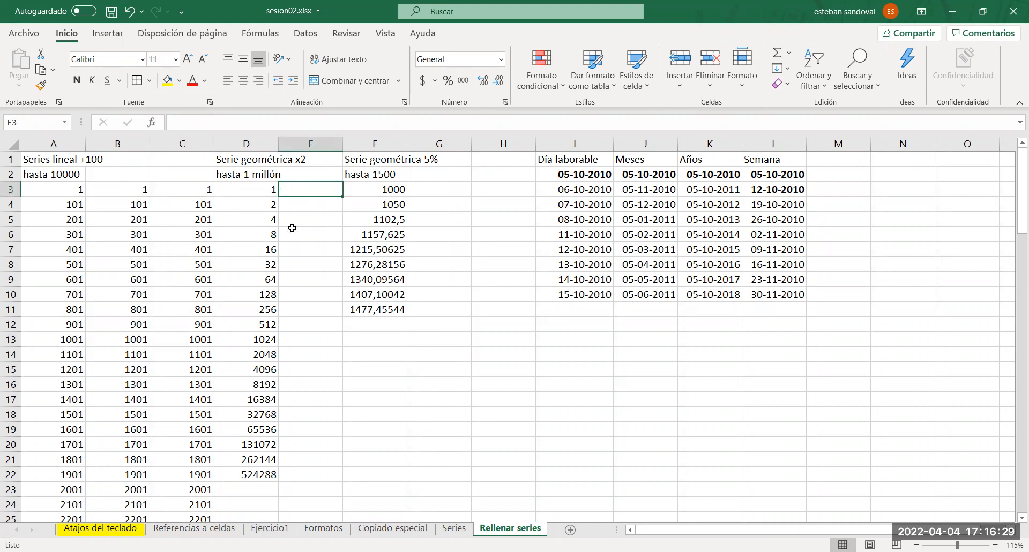
{"action": "type", "text": "="}
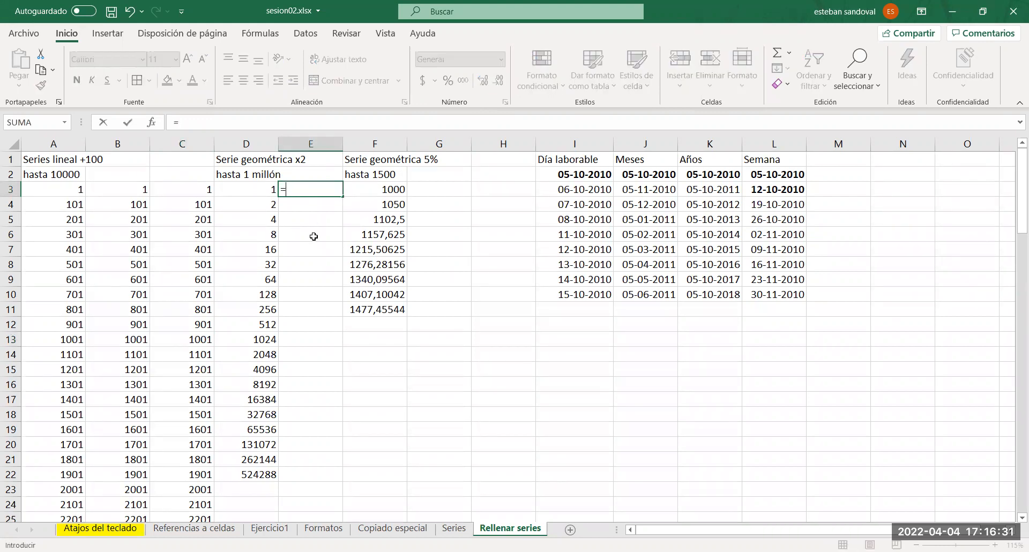
{"action": "key", "text": "BackSpace"}
{"action": "type", "text": "1"}
{"action": "key", "text": "Return"}
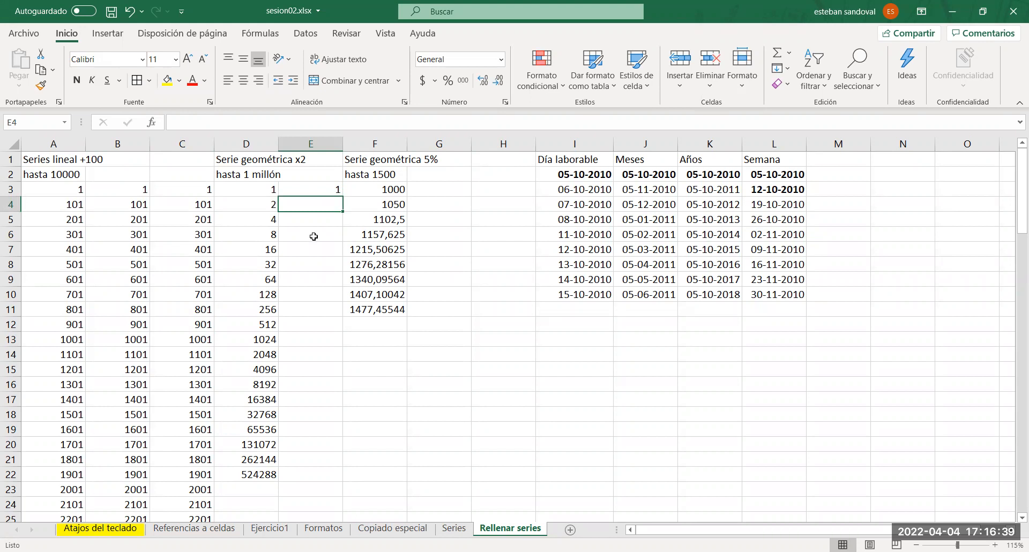
{"action": "type", "text": "="}
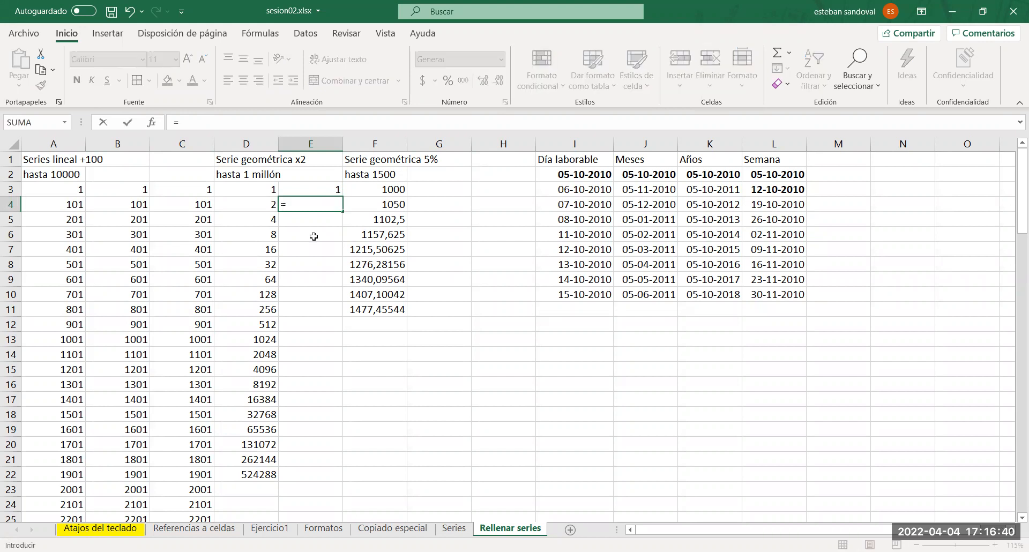
{"action": "left_click", "coordinate": [311, 186]}
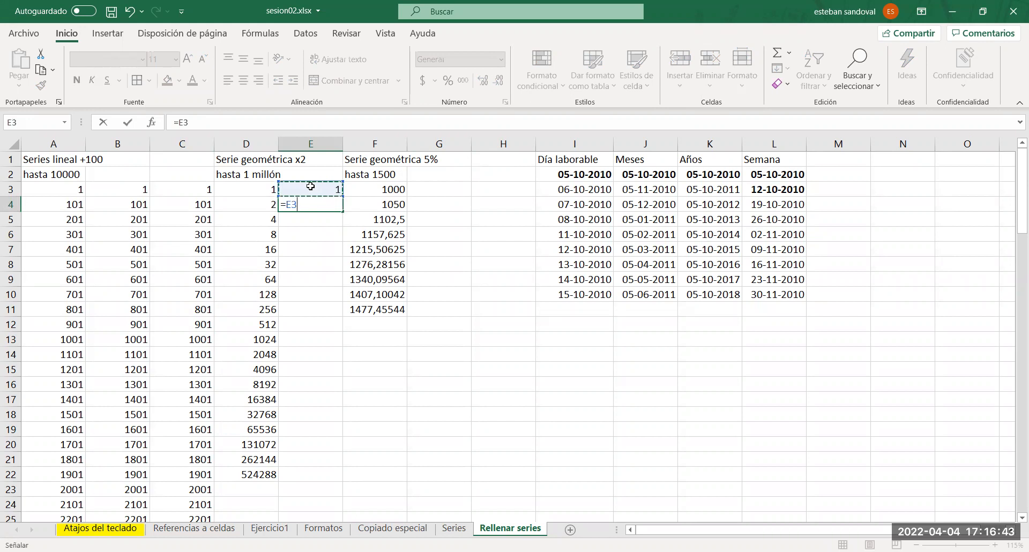
{"action": "type", "text": "*2"}
{"action": "key", "text": "Return"}
{"action": "left_click", "coordinate": [327, 203]}
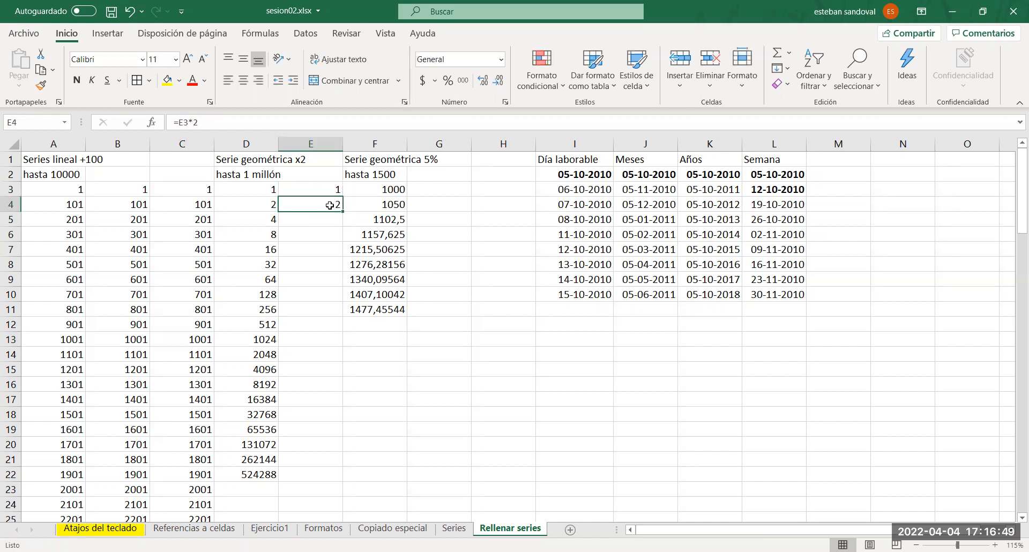
{"action": "double_click", "coordinate": [343, 213]}
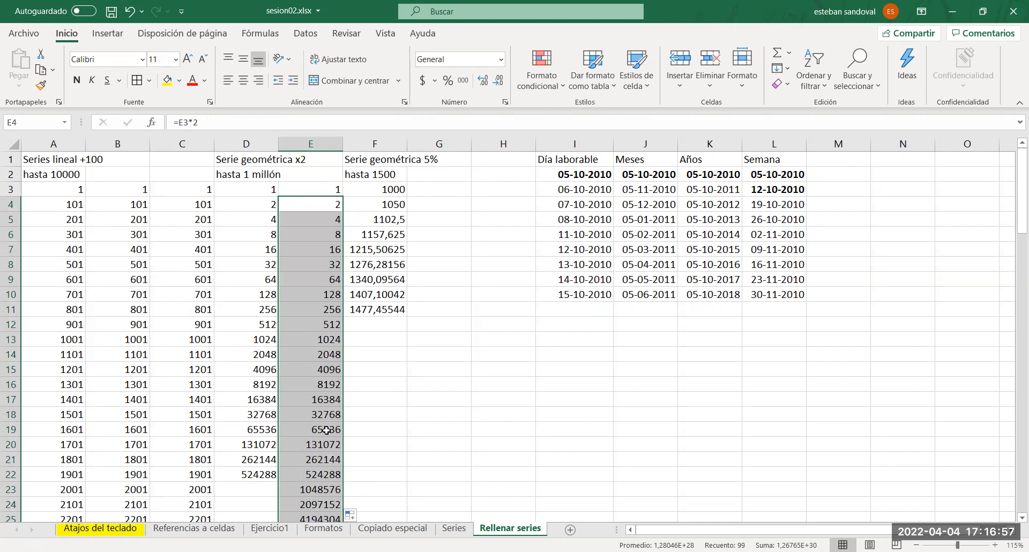
Enter 1000 in G3 and the formula =G3*1,05 in G4, and fill the formula down column G
{"action": "left_click", "coordinate": [435, 192]}
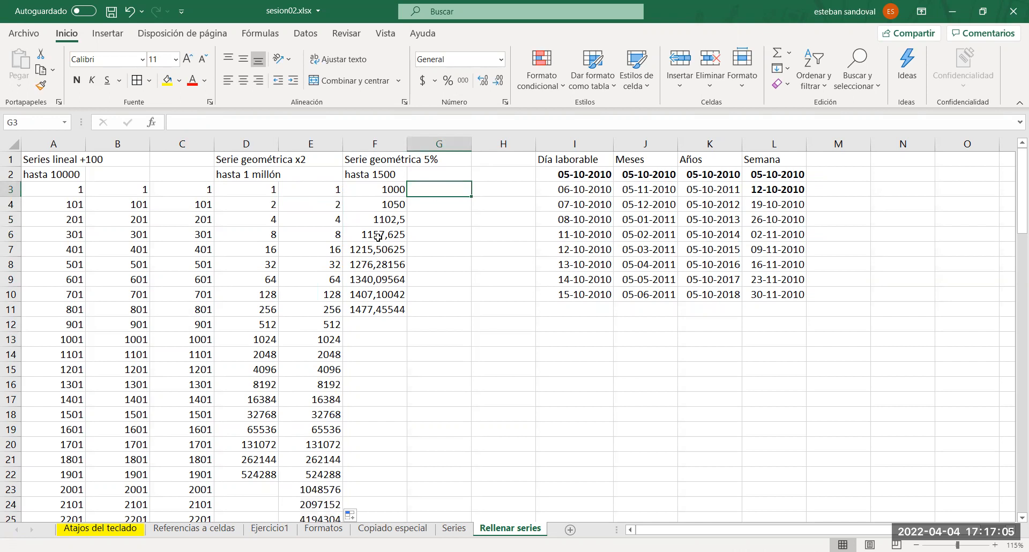
{"action": "type", "text": "1000"}
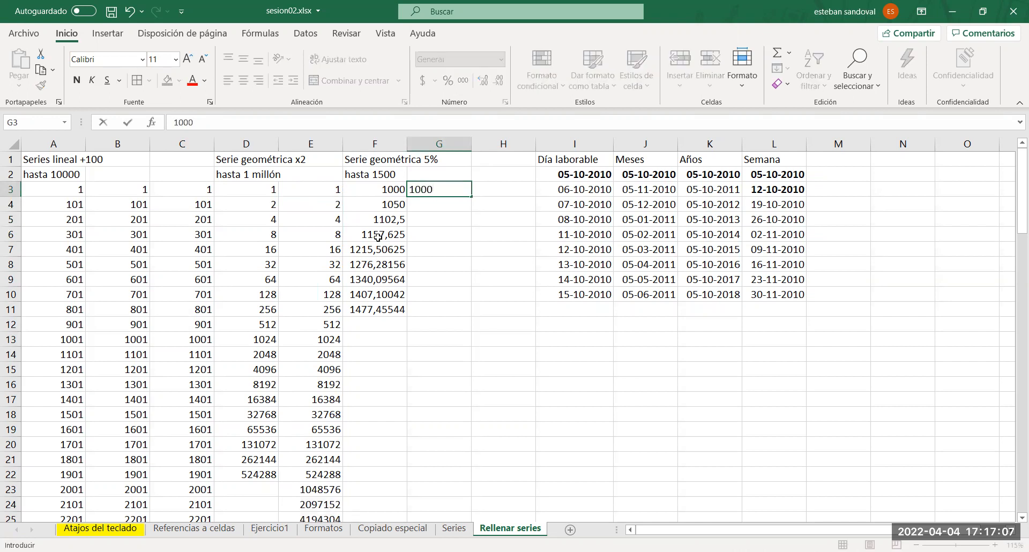
{"action": "key", "text": "Return"}
{"action": "type", "text": "="}
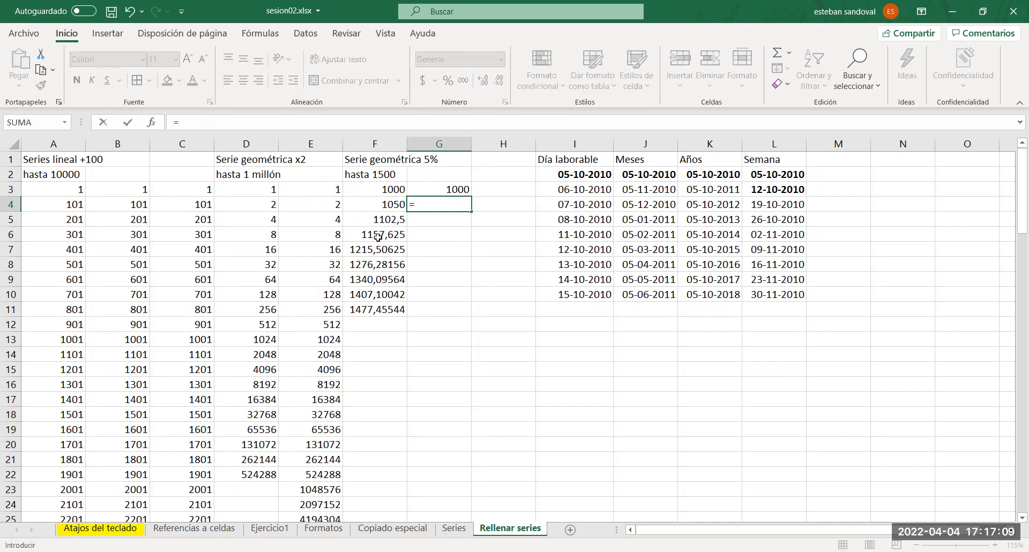
{"action": "left_click", "coordinate": [446, 185]}
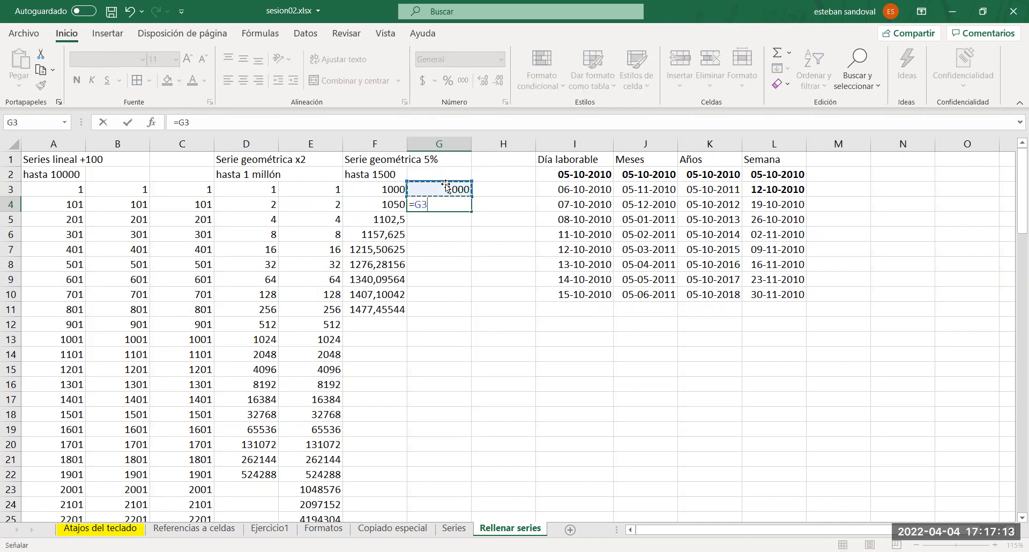
{"action": "type", "text": "*1,05"}
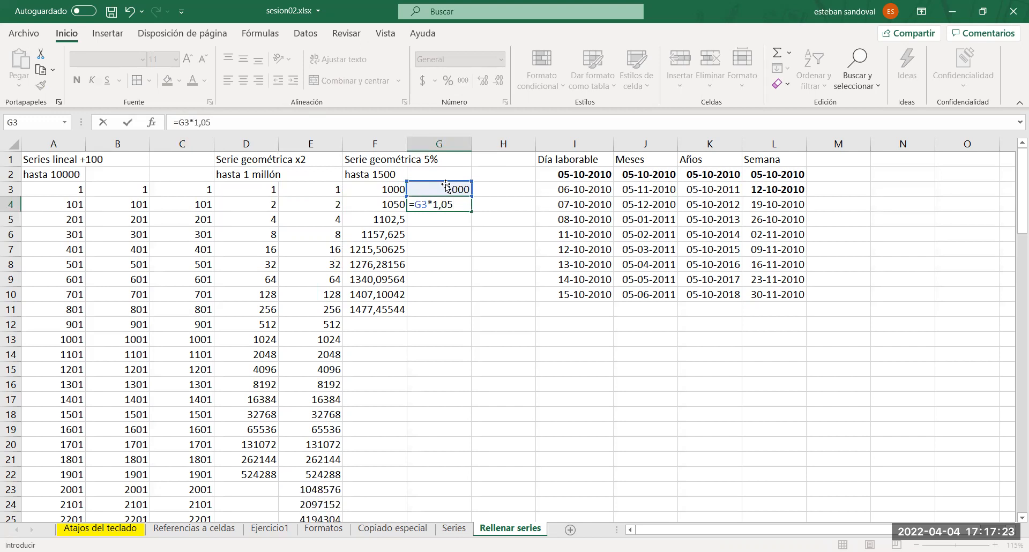
{"action": "key", "text": "Return"}
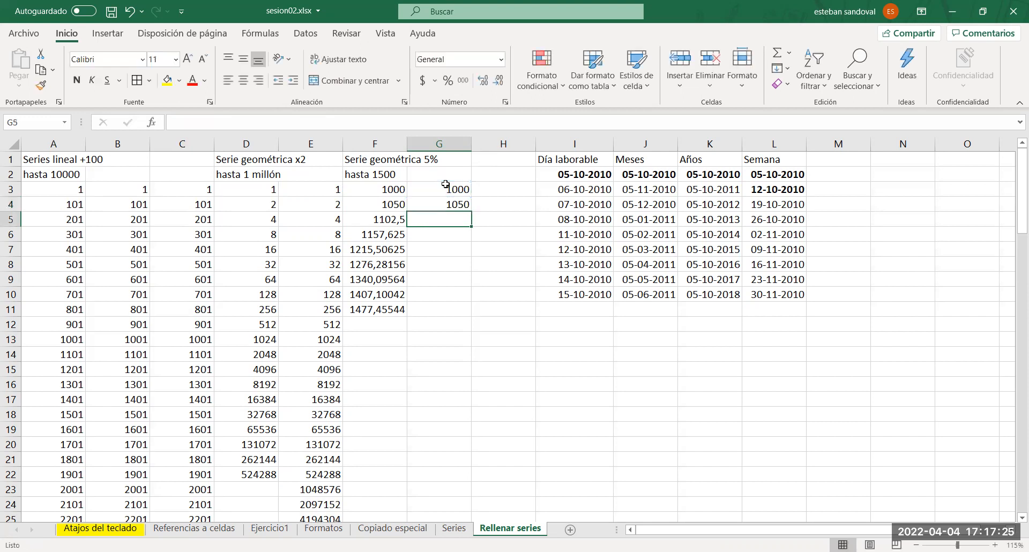
{"action": "left_click", "coordinate": [453, 202]}
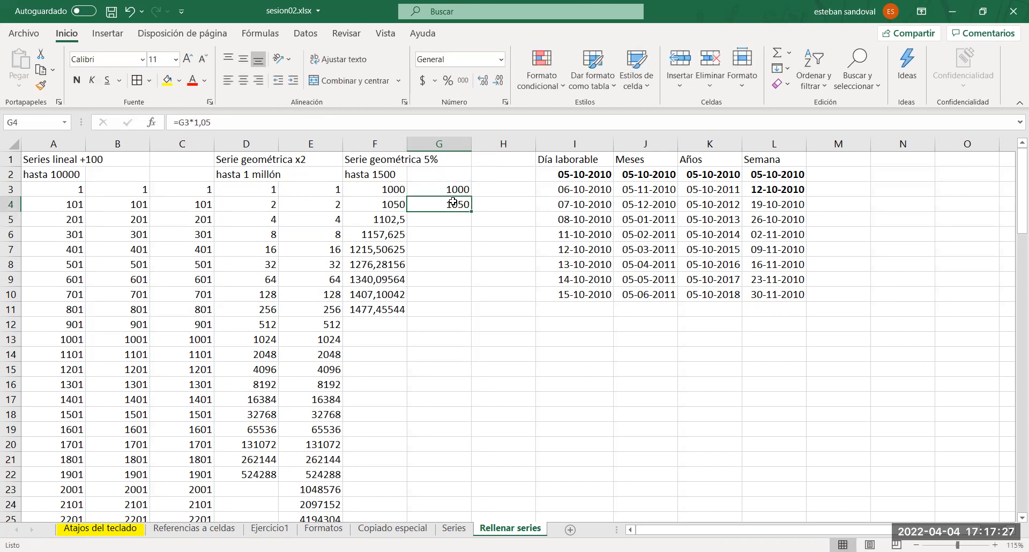
{"action": "double_click", "coordinate": [471, 211]}
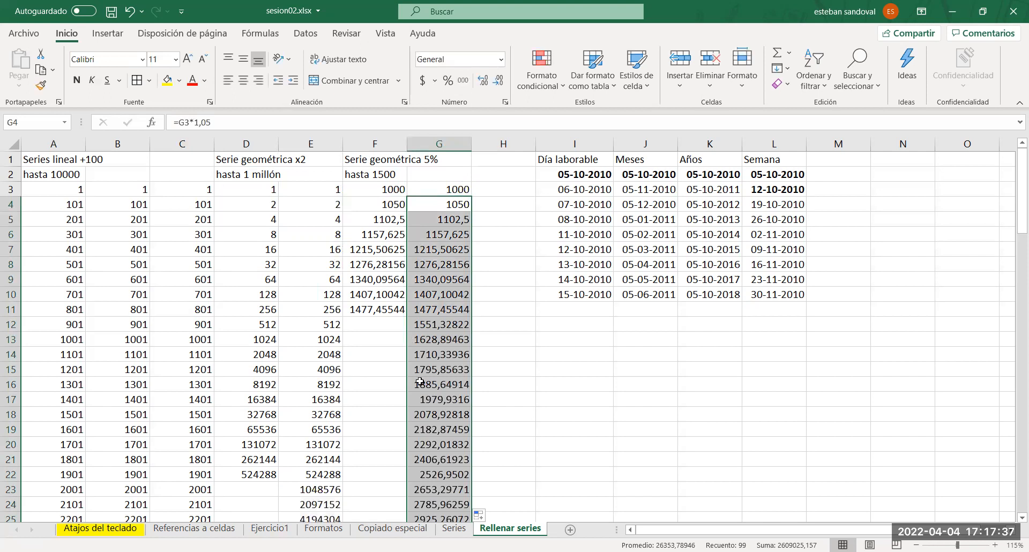
Examine the recreated geometric series down the sheet, moving along empty column H and returning to H1
{"action": "left_click", "coordinate": [478, 410]}
{"action": "key", "text": "Down"}
{"action": "key", "text": "Down"}
{"action": "key", "text": "Down"}
{"action": "key", "text": "Down"}
{"action": "key", "text": "Down"}
{"action": "key", "text": "Down"}
{"action": "key", "text": "Down"}
{"action": "key", "text": "Down"}
{"action": "key", "text": "Down"}
{"action": "key", "text": "Down"}
{"action": "key", "text": "Down"}
{"action": "key", "text": "Down"}
{"action": "key", "text": "Down"}
{"action": "key", "text": "Down"}
{"action": "key", "text": "Down"}
{"action": "key", "text": "Down"}
{"action": "key", "text": "Down"}
{"action": "key", "text": "Down"}
{"action": "key", "text": "Down"}
{"action": "key", "text": "Down"}
{"action": "key", "text": "Down"}
{"action": "key", "text": "Down"}
{"action": "key", "text": "Down"}
{"action": "key", "text": "Down"}
{"action": "key", "text": "Down"}
{"action": "key", "text": "Down"}
{"action": "key", "text": "Down"}
{"action": "key", "text": "Down"}
{"action": "key", "text": "Down"}
{"action": "key", "text": "Down"}
{"action": "key", "text": "Down"}
{"action": "key", "text": "Down"}
{"action": "key", "text": "Down"}
{"action": "key", "text": "Down"}
{"action": "key", "text": "Down"}
{"action": "key", "text": "Down"}
{"action": "key", "text": "Down"}
{"action": "key", "text": "Down"}
{"action": "key", "text": "Down"}
{"action": "key", "text": "Down"}
{"action": "key", "text": "Up"}
{"action": "key", "text": "Up"}
{"action": "key", "text": "Up"}
{"action": "key", "text": "Up"}
{"action": "key", "text": "Up"}
{"action": "key", "text": "Up"}
{"action": "key", "text": "Up"}
{"action": "key", "text": "Up"}
{"action": "key", "text": "Up"}
{"action": "key", "text": "Up"}
{"action": "key", "text": "Up"}
{"action": "key", "text": "Up"}
{"action": "key", "text": "Up"}
{"action": "key", "text": "Up"}
{"action": "key", "text": "Up"}
{"action": "key", "text": "Up"}
{"action": "key", "text": "Up"}
{"action": "key", "text": "Up"}
{"action": "key", "text": "Up"}
{"action": "key", "text": "Up"}
{"action": "key", "text": "Up"}
{"action": "key", "text": "Up"}
{"action": "key", "text": "Up"}
{"action": "key", "text": "Up"}
{"action": "key", "text": "Up"}
{"action": "key", "text": "Up"}
{"action": "key", "text": "Up"}
{"action": "key", "text": "Up"}
{"action": "key", "text": "Up"}
{"action": "key", "text": "Up"}
{"action": "key", "text": "Up"}
{"action": "key", "text": "Up"}
{"action": "key", "text": "Up"}
{"action": "key", "text": "Up"}
{"action": "key", "text": "Up"}
{"action": "key", "text": "Up"}
{"action": "key", "text": "Up"}
{"action": "key", "text": "Up"}
{"action": "key", "text": "Up"}
{"action": "key", "text": "Up"}
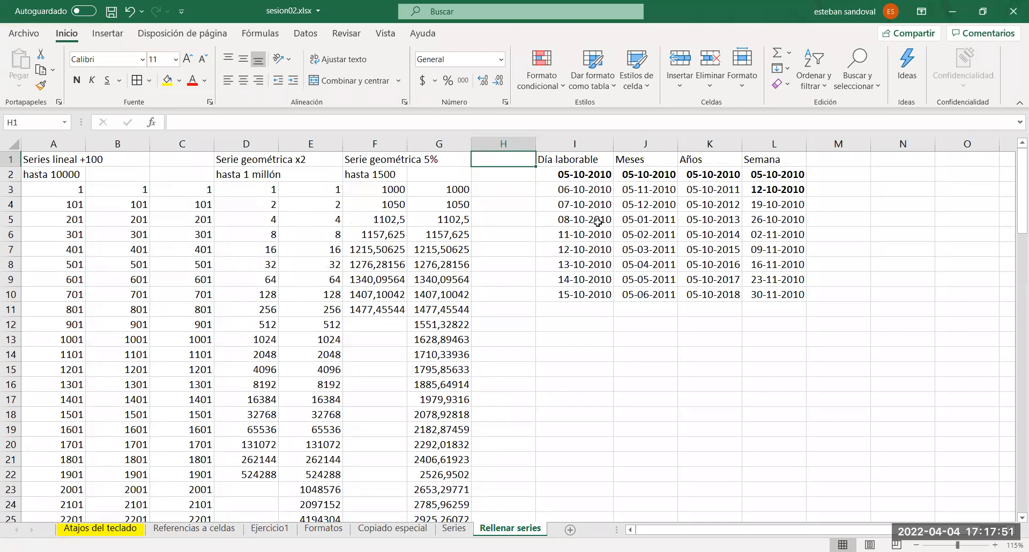
Enter the date 04/04/2022 in I14 and autofill consecutive dates down to I23
{"action": "left_click", "coordinate": [586, 179]}
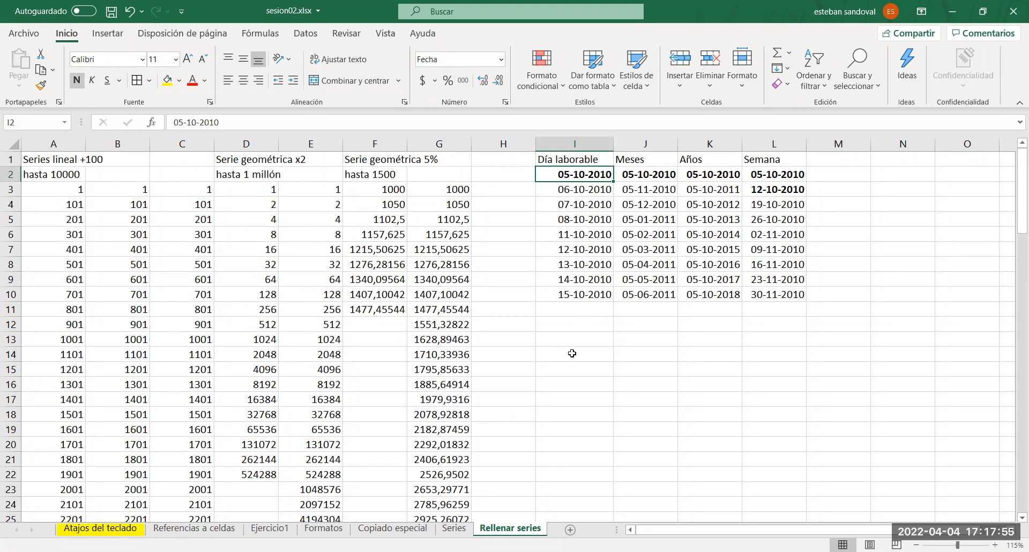
{"action": "left_click", "coordinate": [573, 354]}
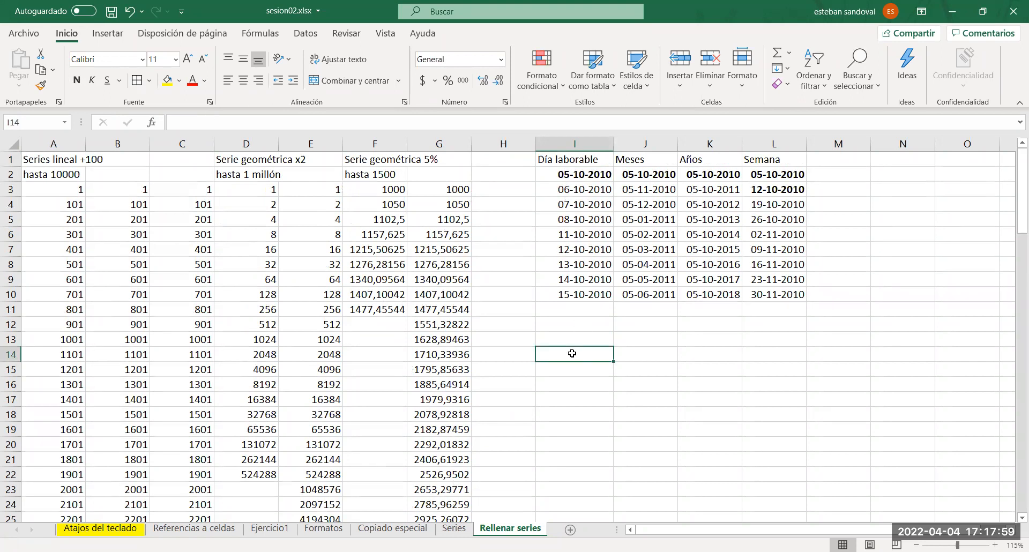
{"action": "type", "text": "04/04/2022"}
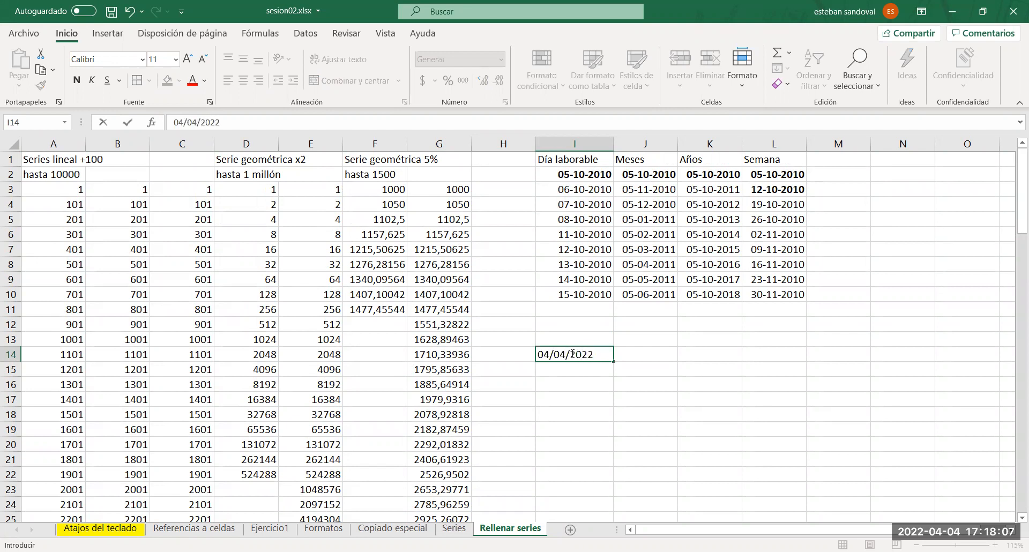
{"action": "key", "text": "Return"}
{"action": "left_click", "coordinate": [573, 353]}
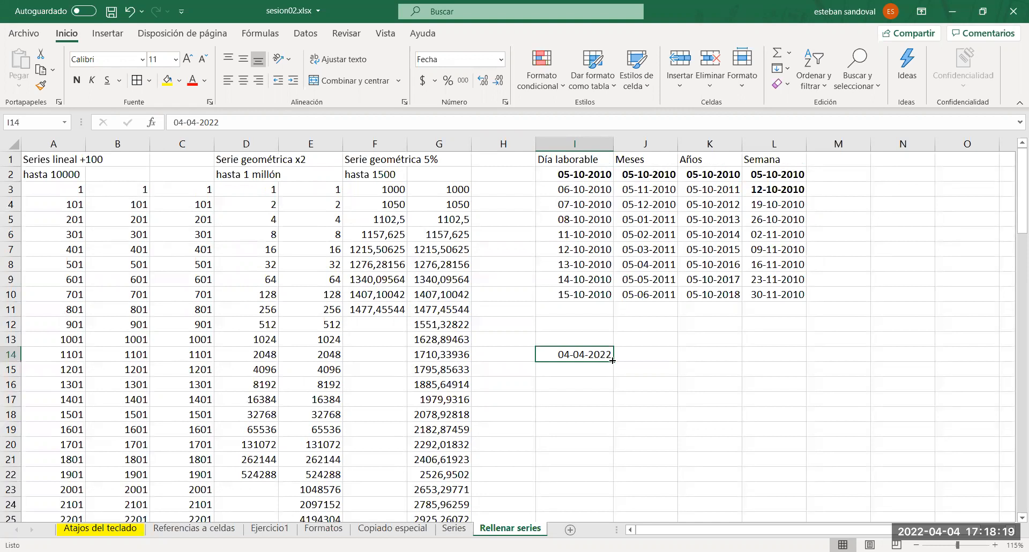
{"action": "left_click_drag", "start_coordinate": [613, 361], "coordinate": [615, 372]}
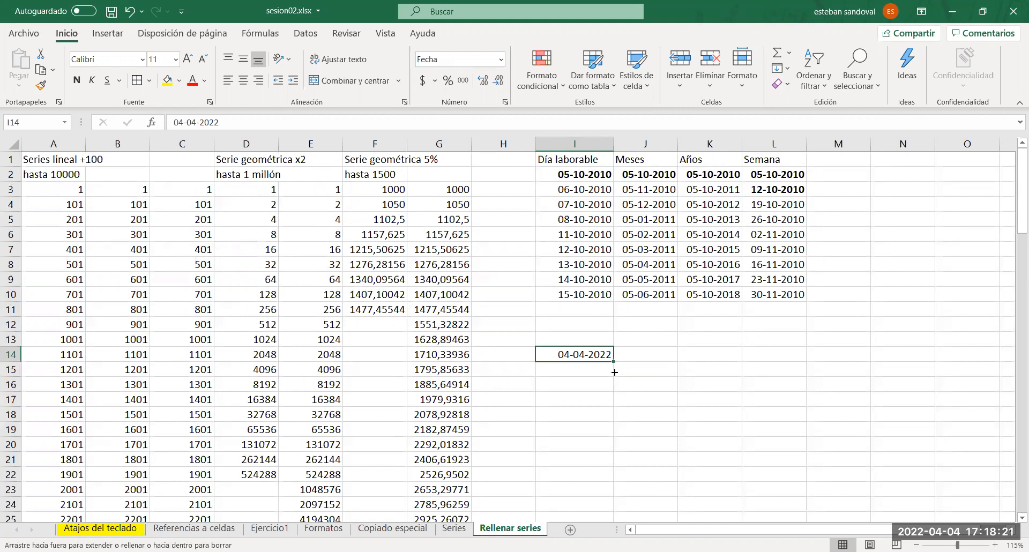
{"action": "left_click_drag", "start_coordinate": [617, 504], "coordinate": [612, 497]}
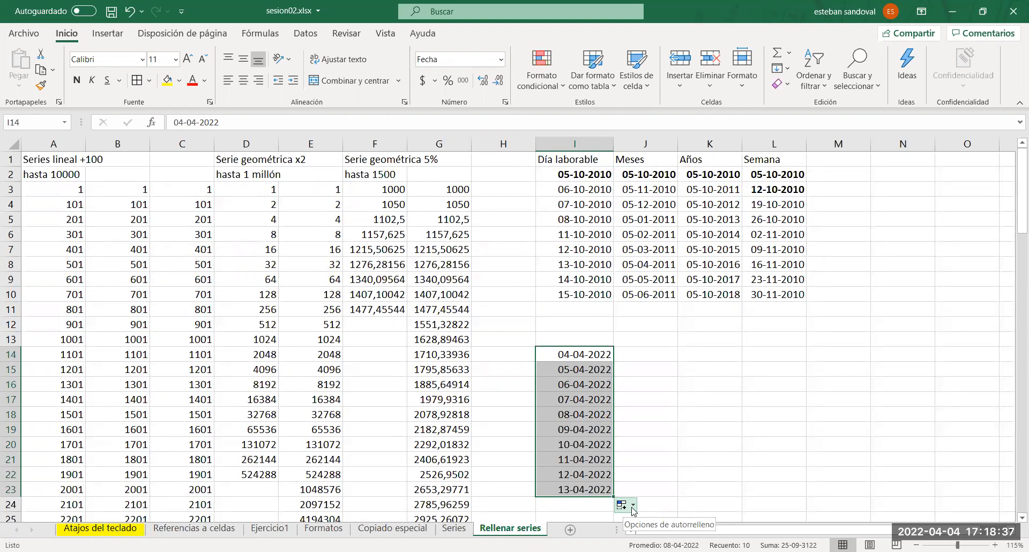
Switch the autofill of I14:I23 to weekdays only and extend the fill down to I25
{"action": "left_click", "coordinate": [633, 510]}
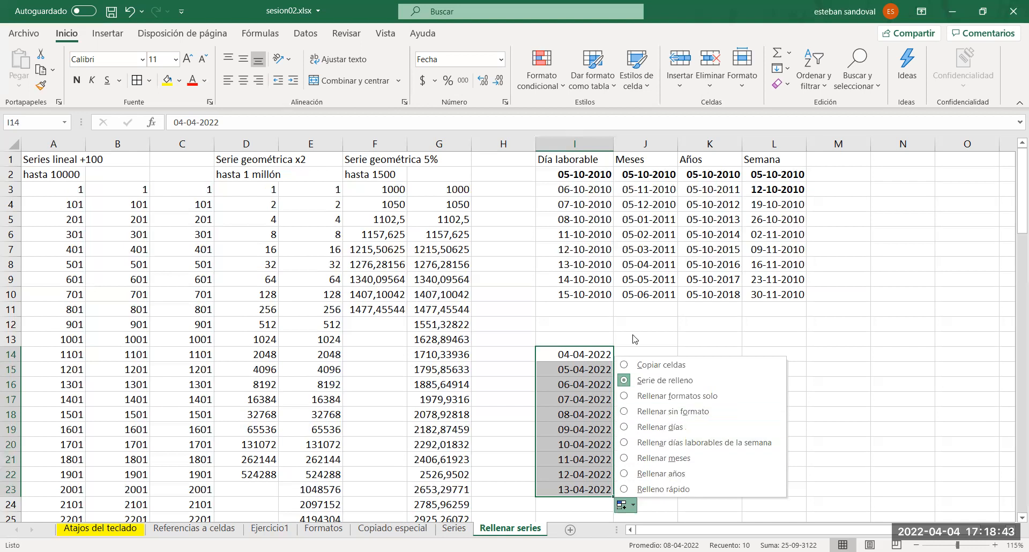
{"action": "left_click", "coordinate": [679, 444]}
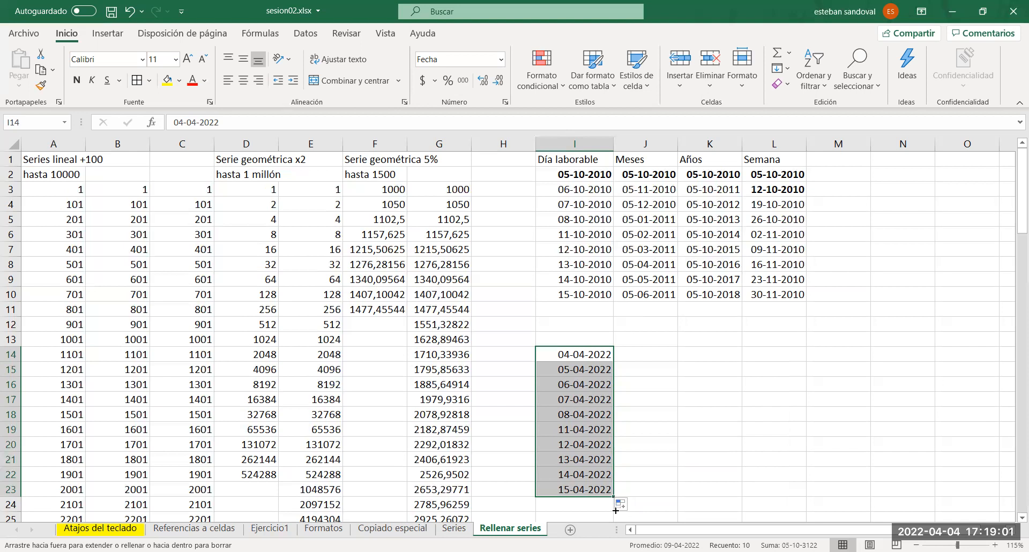
{"action": "left_click_drag", "start_coordinate": [617, 526], "coordinate": [571, 516]}
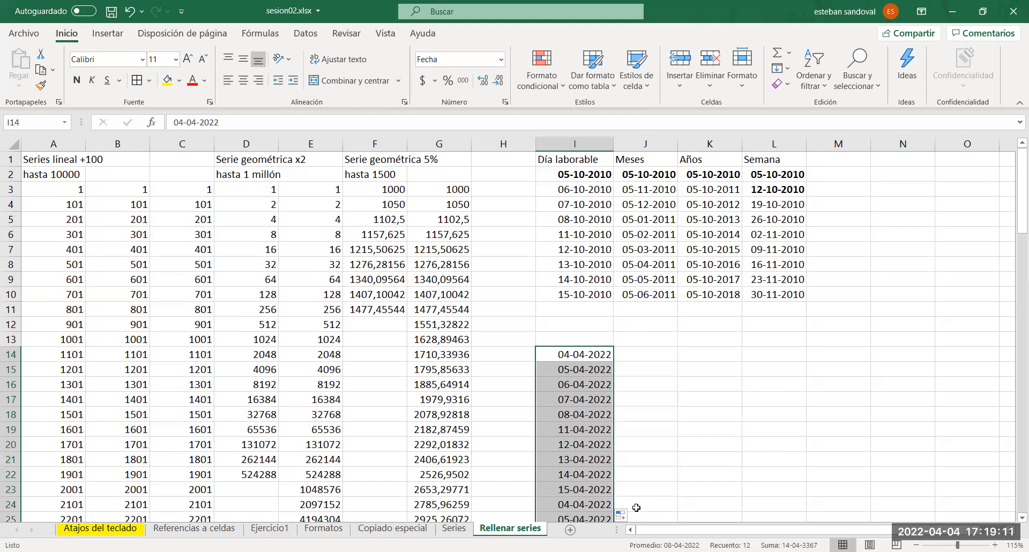
Autofill the date from I14 across into J14 and correct it to 04-04-2022
{"action": "left_click", "coordinate": [639, 357]}
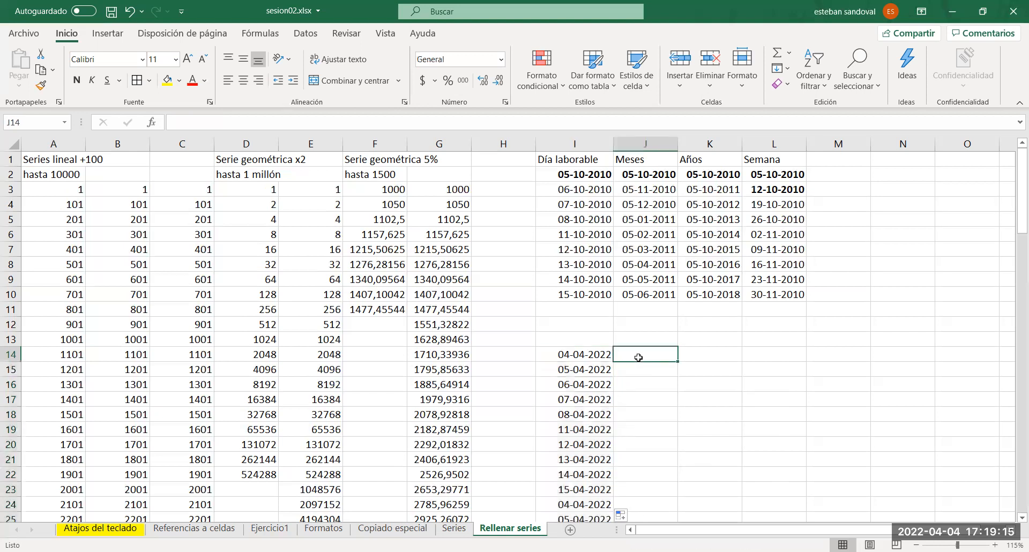
{"action": "left_click", "coordinate": [609, 358]}
{"action": "left_click_drag", "start_coordinate": [616, 360], "coordinate": [640, 354]}
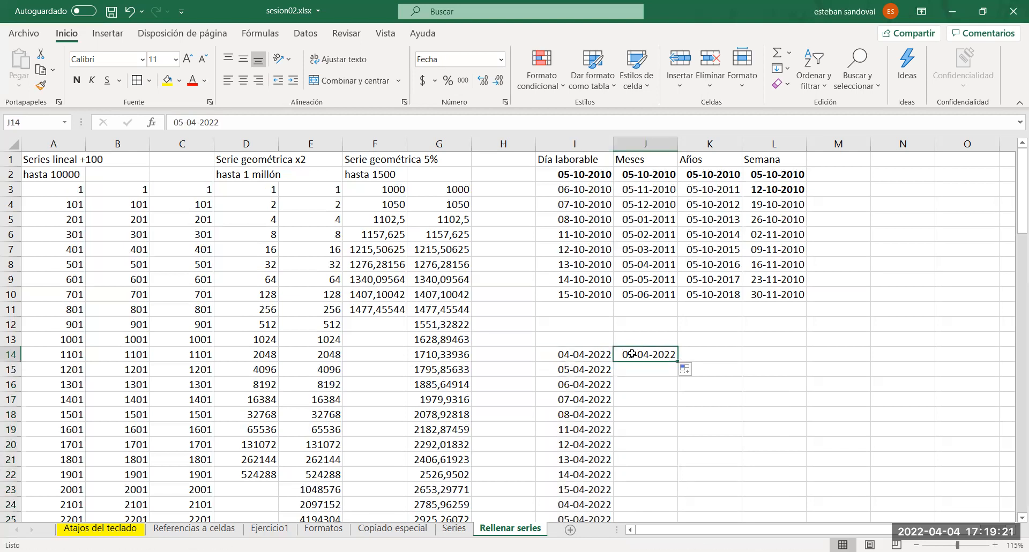
{"action": "double_click", "coordinate": [632, 354]}
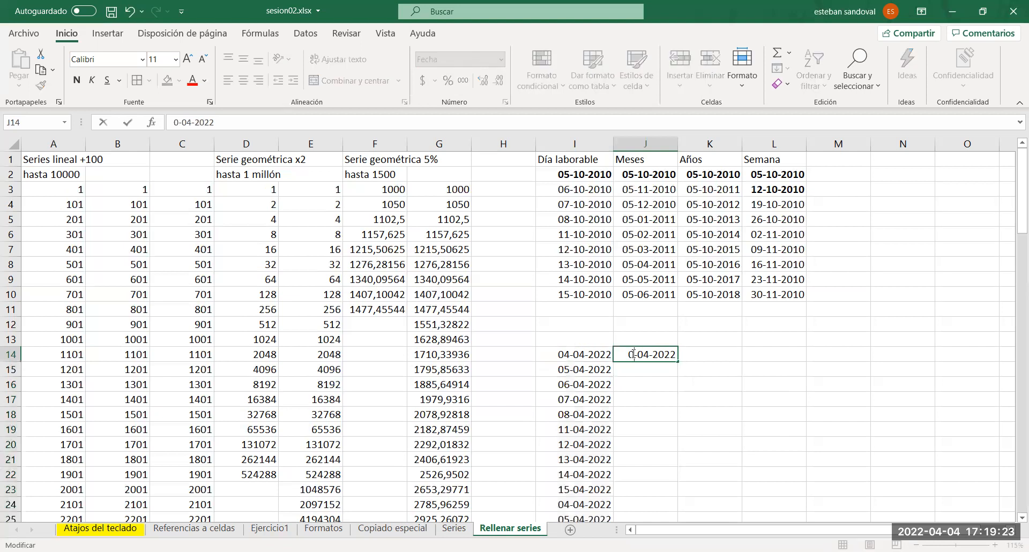
{"action": "key", "text": "Return"}
{"action": "left_click", "coordinate": [632, 354]}
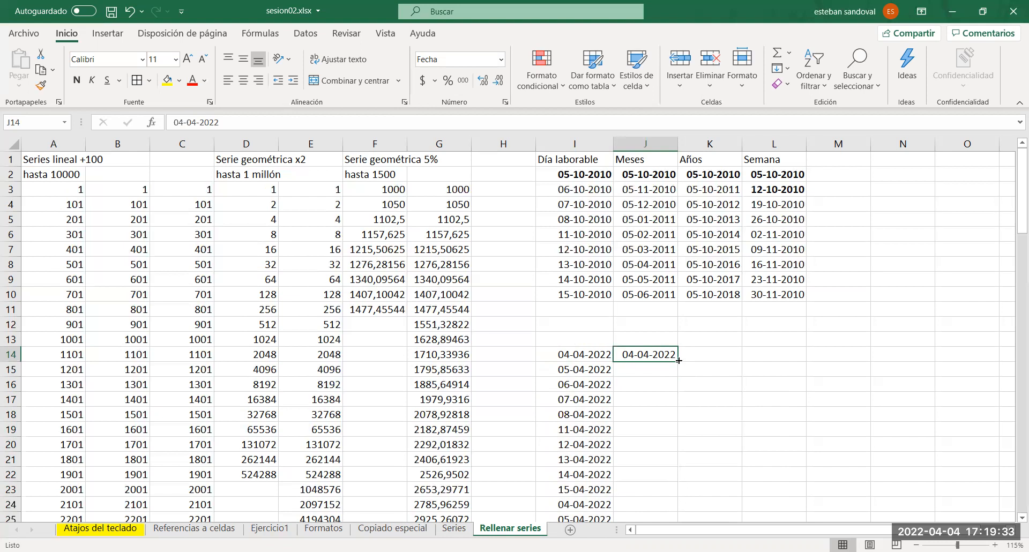
Autofill J14 down to J24 and switch the fill to advance by months
{"action": "left_click_drag", "start_coordinate": [679, 359], "coordinate": [679, 507]}
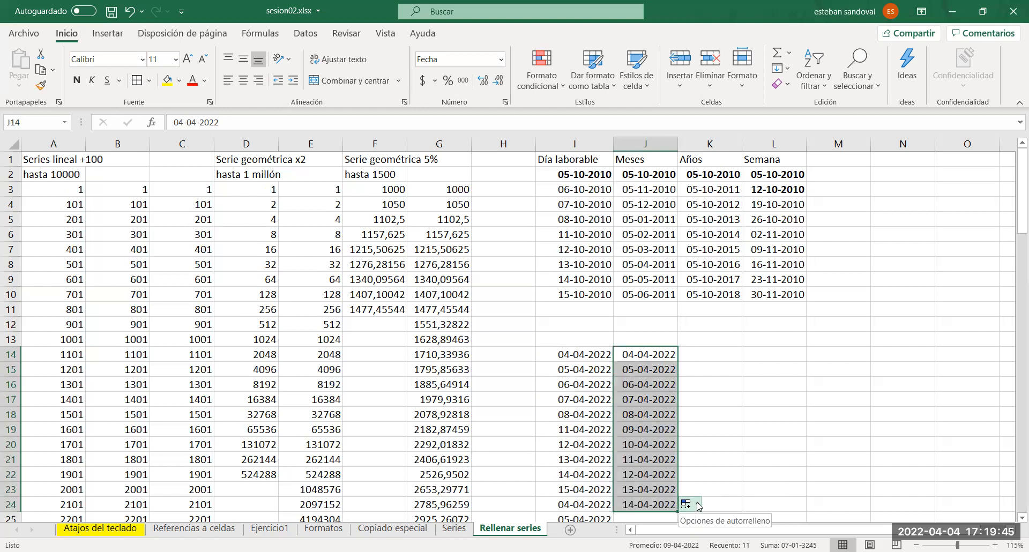
{"action": "left_click", "coordinate": [699, 506]}
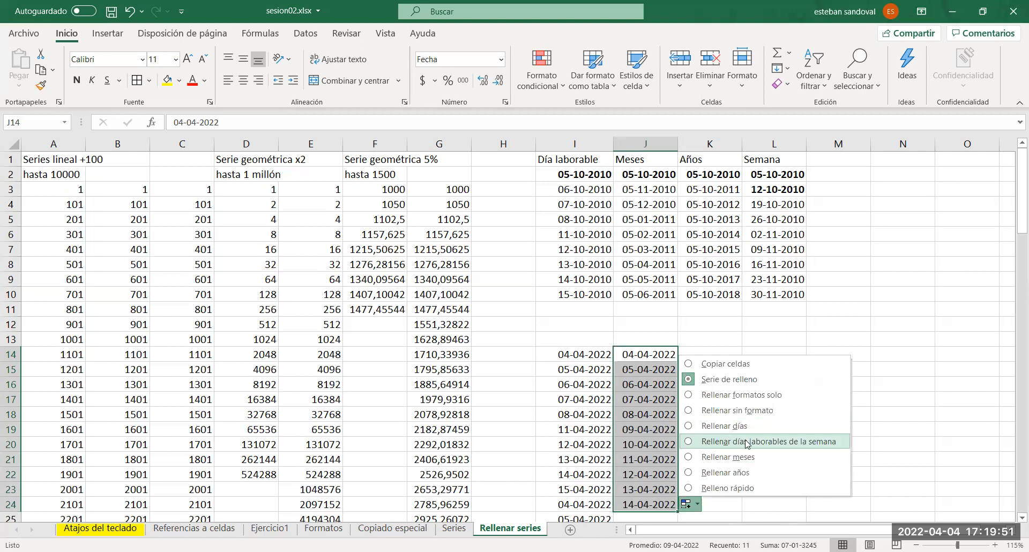
{"action": "left_click", "coordinate": [732, 457]}
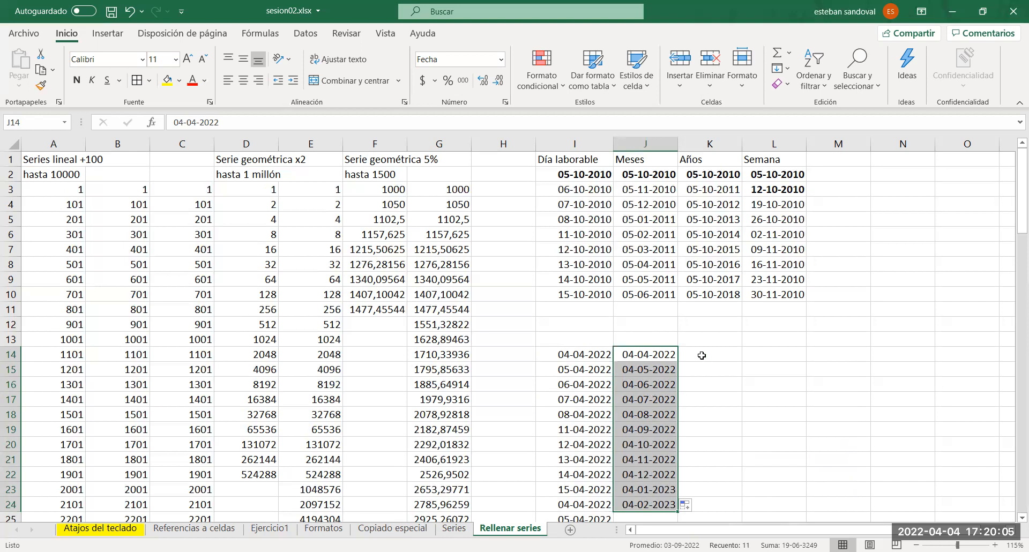
Enter 4.4.2022 in K14 and replace its dots with slashes to make it a date
{"action": "left_click", "coordinate": [702, 356]}
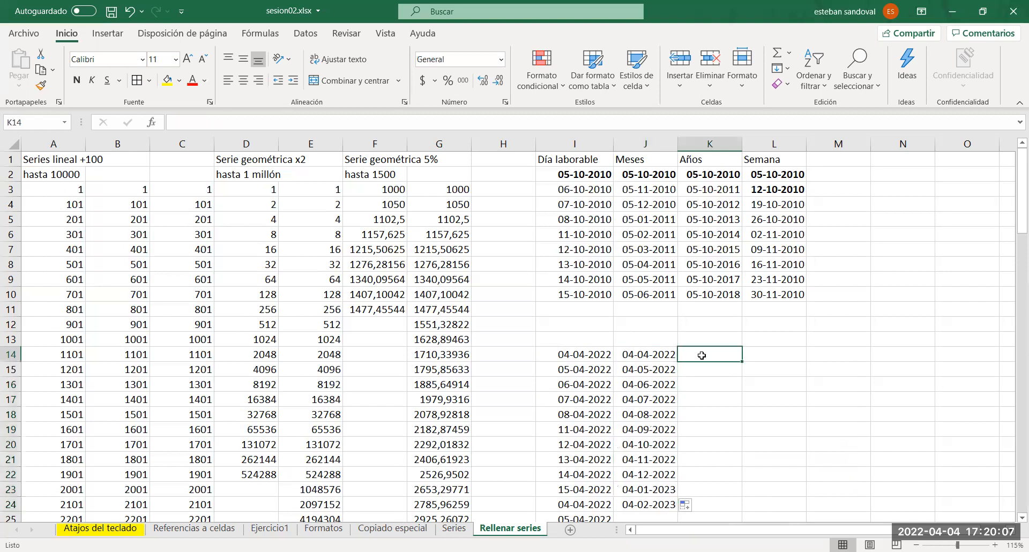
{"action": "type", "text": "4.4.2022"}
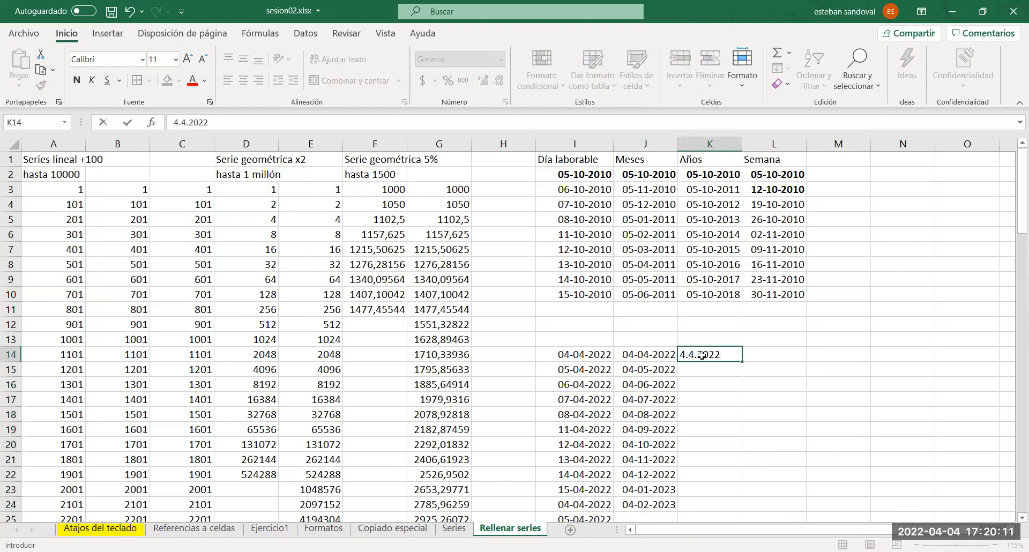
{"action": "key", "text": "Return"}
{"action": "left_click", "coordinate": [702, 355]}
{"action": "double_click", "coordinate": [701, 355]}
{"action": "key", "text": "BackSpace"}
{"action": "type", "text": "/"}
{"action": "key", "text": "BackSpace"}
{"action": "type", "text": "/"}
{"action": "key", "text": "Return"}
{"action": "left_click", "coordinate": [697, 354]}
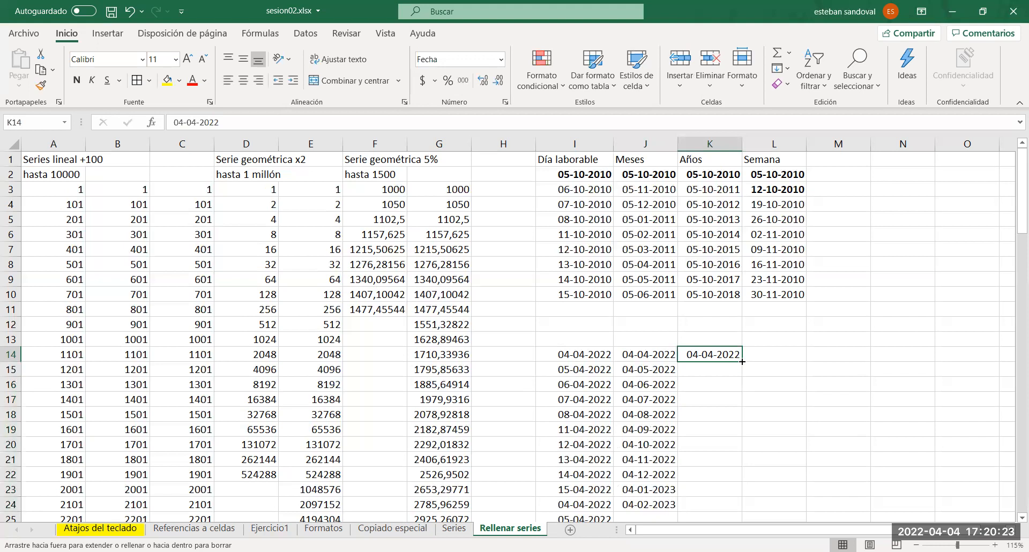
Autofill K14 down to K24 and switch the fill to advance by years
{"action": "left_click_drag", "start_coordinate": [737, 502], "coordinate": [737, 504]}
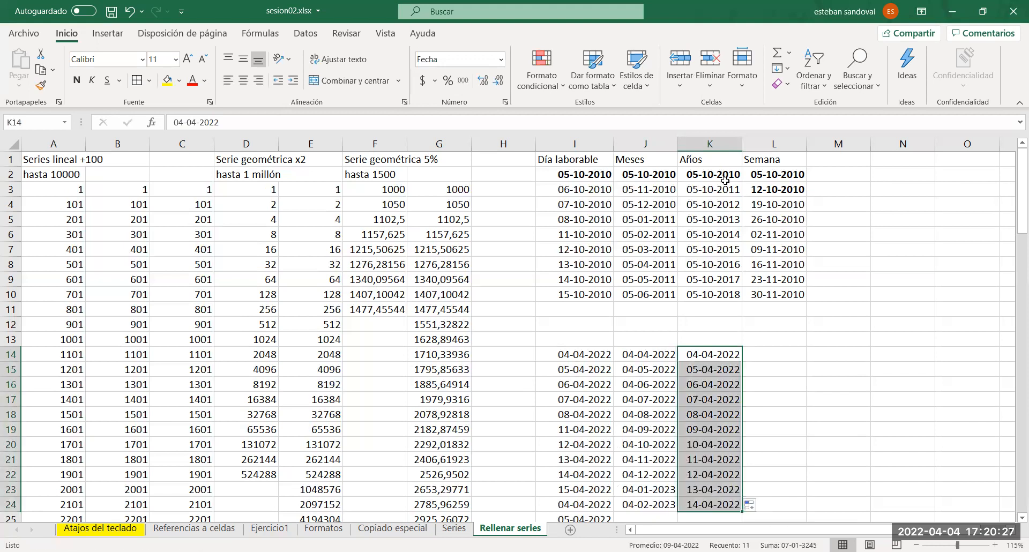
{"action": "left_click", "coordinate": [762, 505]}
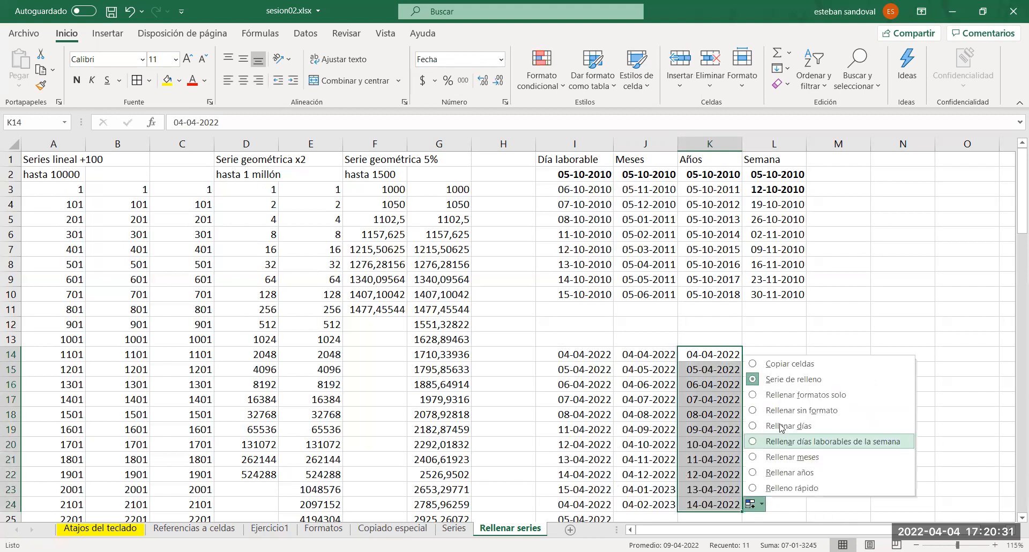
{"action": "left_click", "coordinate": [790, 474]}
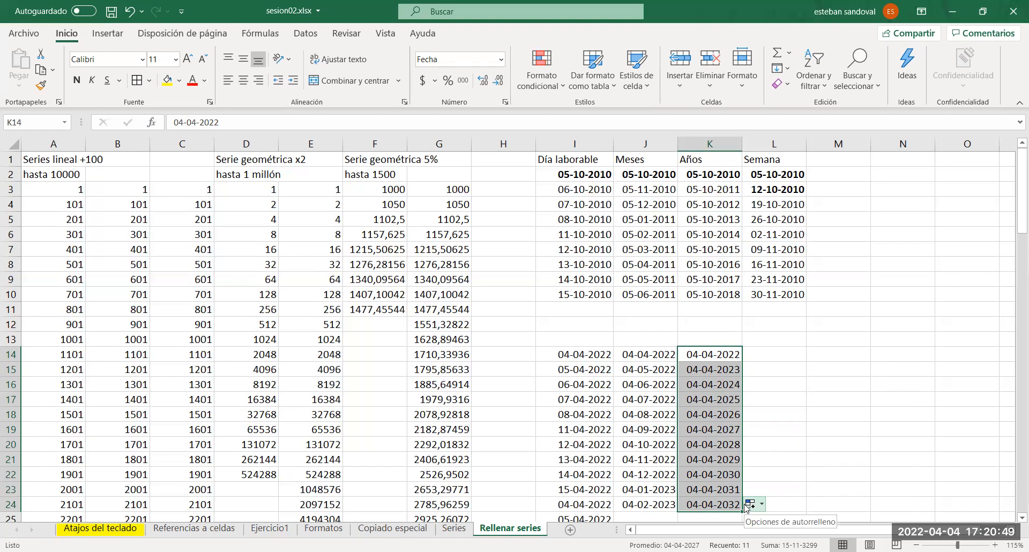
Enter the formula =K14 in L14 to bring the start date into the Semana column
{"action": "left_click", "coordinate": [779, 351]}
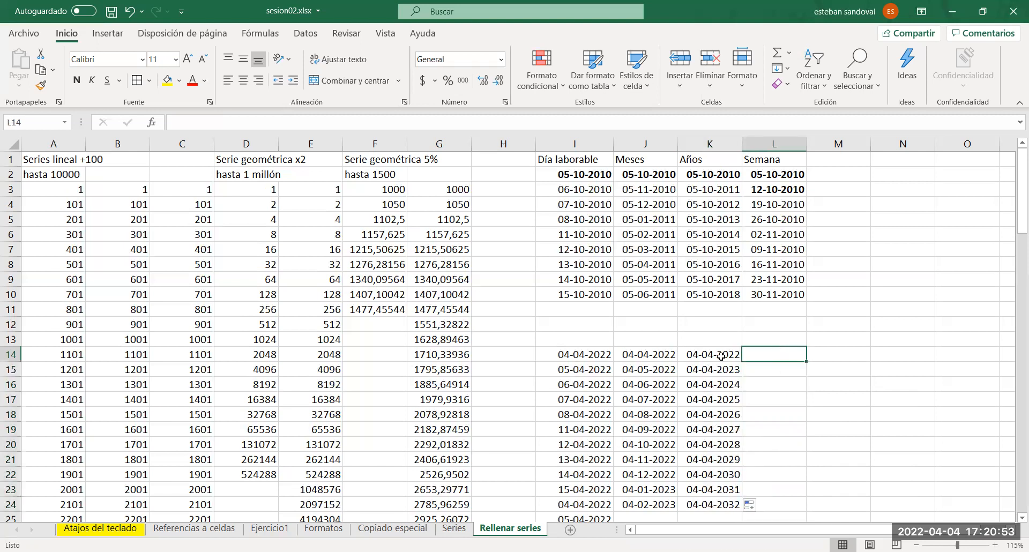
{"action": "type", "text": "04-04-2022"}
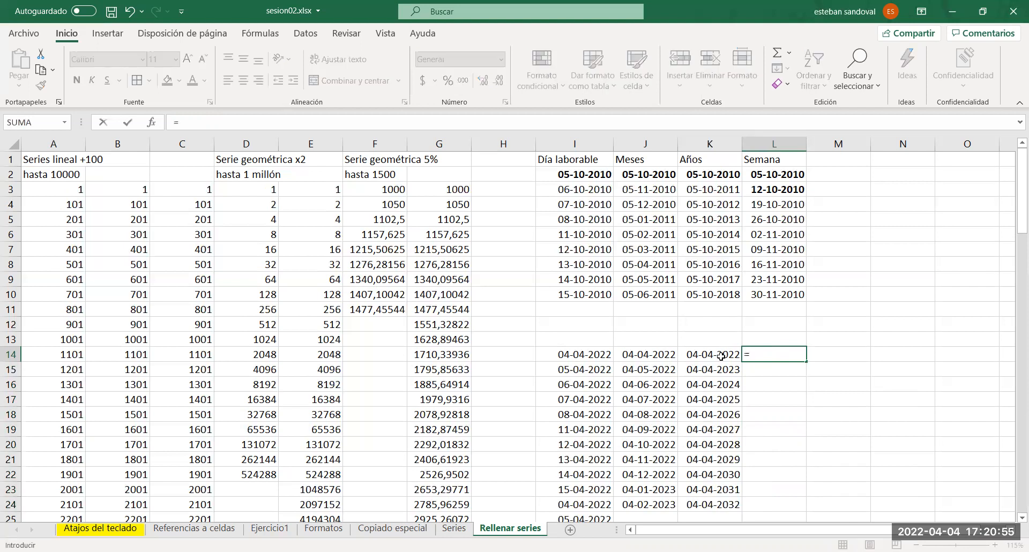
{"action": "key", "text": "Return"}
{"action": "left_click", "coordinate": [757, 354]}
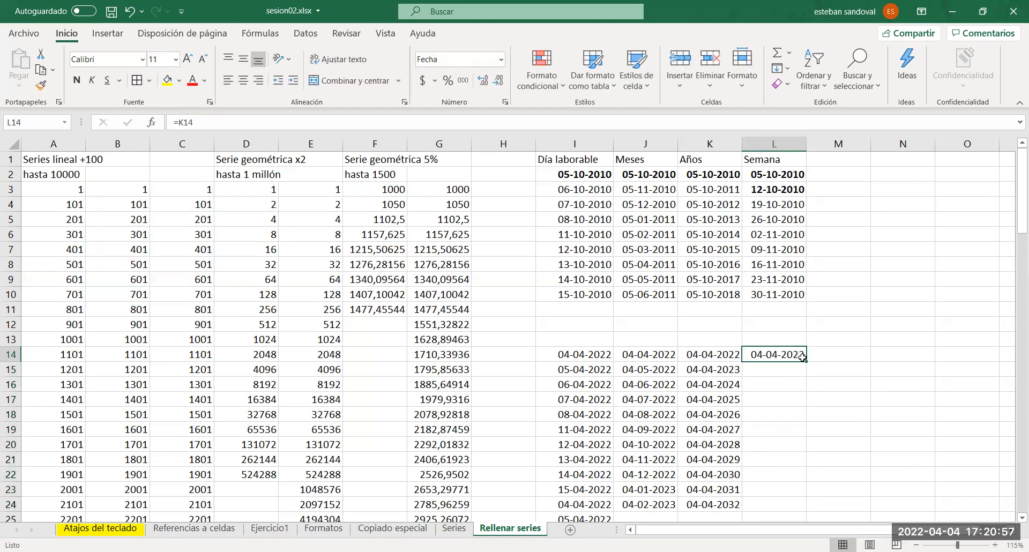
Undo a trial autofill of L14 down to L24 and replace L14's formula with its value
{"action": "left_click_drag", "start_coordinate": [806, 362], "coordinate": [794, 486]}
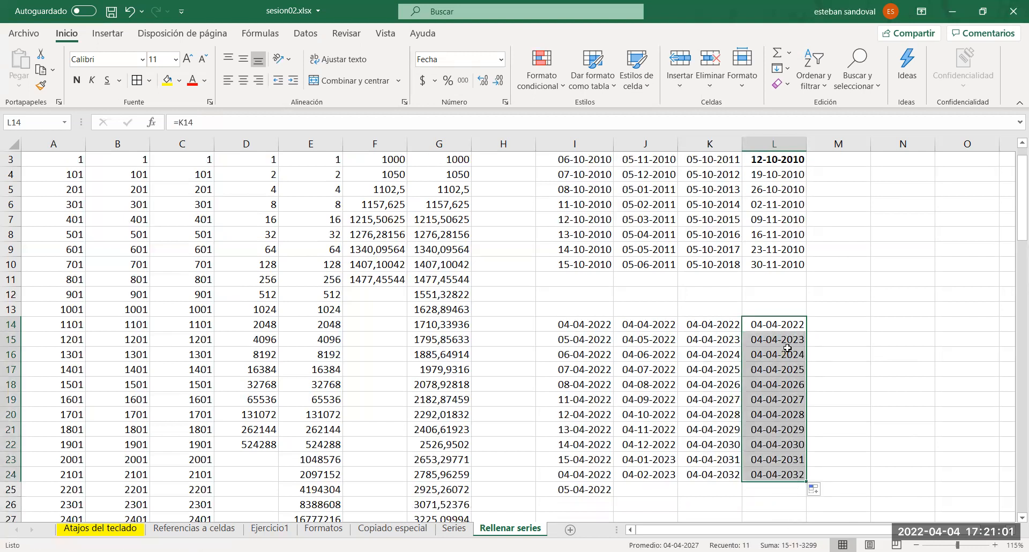
{"action": "key", "text": "ctrl+z"}
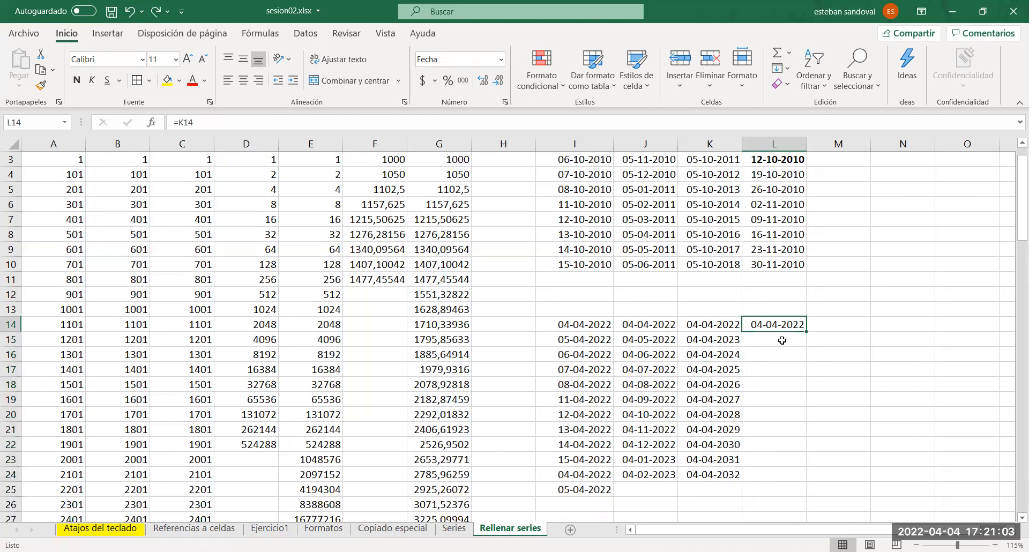
{"action": "key", "text": "ctrl+c"}
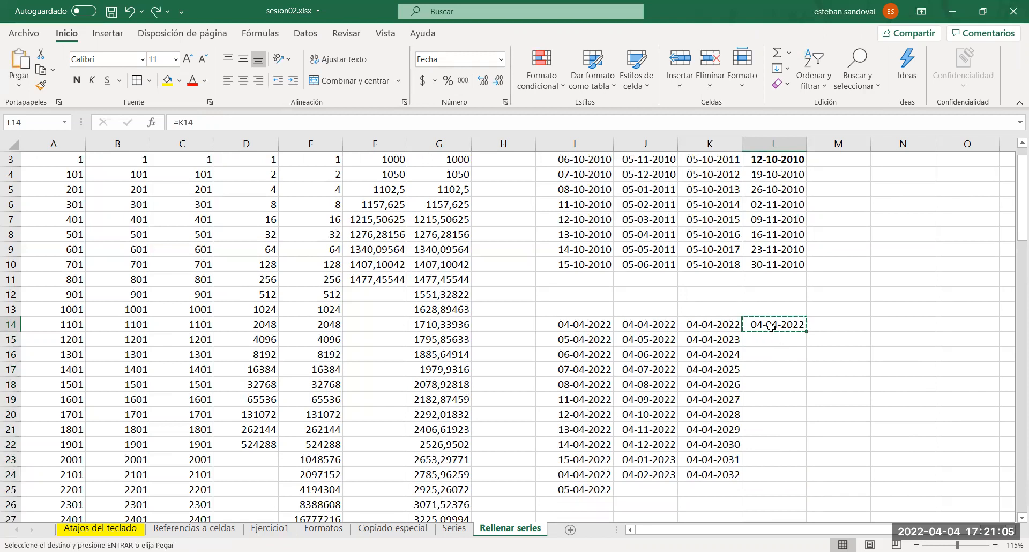
{"action": "right_click", "coordinate": [772, 326]}
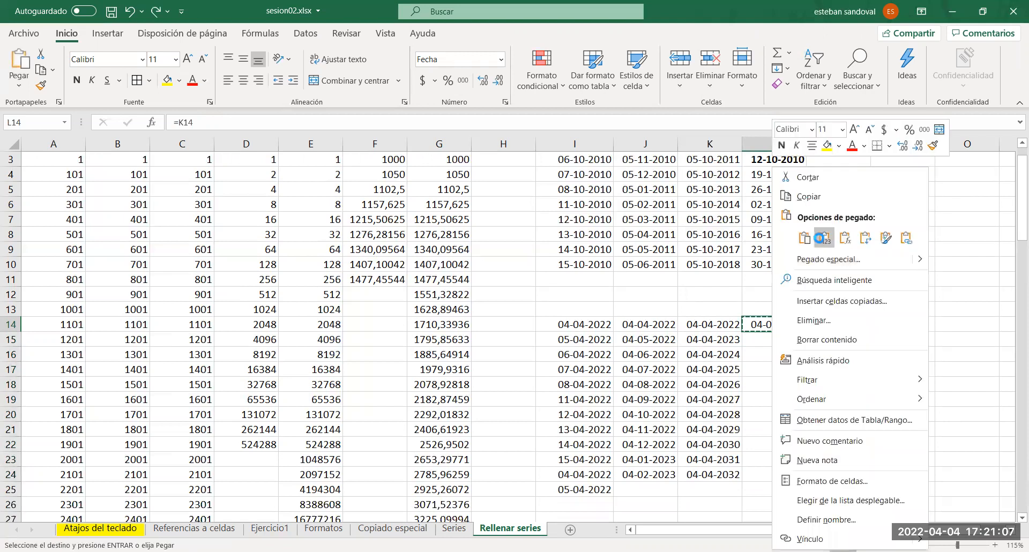
{"action": "left_click", "coordinate": [823, 237]}
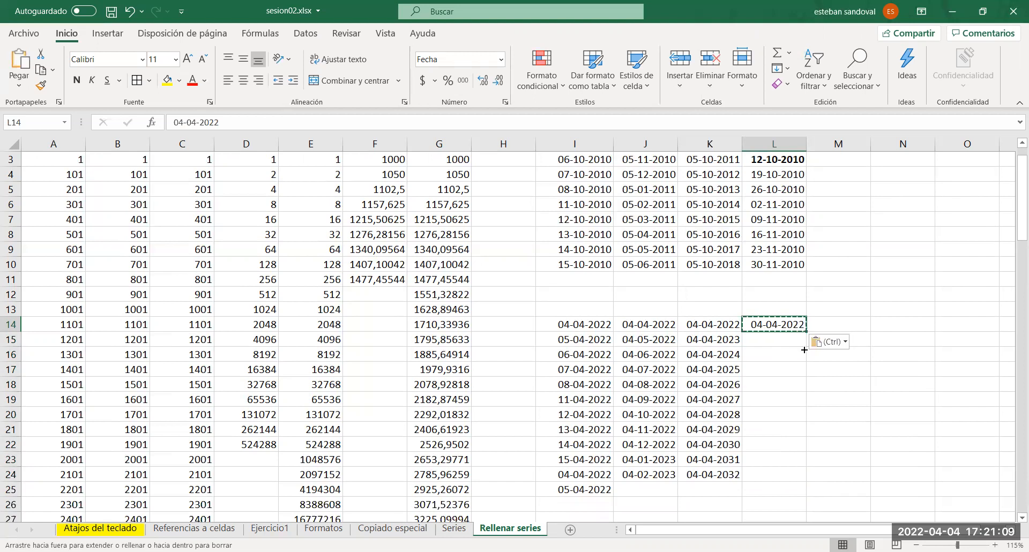
Autofill L14 down to L24, check the fill options for a weekly increment, and undo the fill
{"action": "left_click_drag", "start_coordinate": [802, 475], "coordinate": [800, 435]}
{"action": "left_click_drag", "start_coordinate": [799, 469], "coordinate": [799, 482]}
{"action": "left_click", "coordinate": [814, 247]}
{"action": "key", "text": "Up"}
{"action": "key", "text": "Up"}
{"action": "key", "text": "Up"}
{"action": "key", "text": "Up"}
{"action": "key", "text": "Up"}
{"action": "key", "text": "Up"}
{"action": "key", "text": "Up"}
{"action": "key", "text": "Up"}
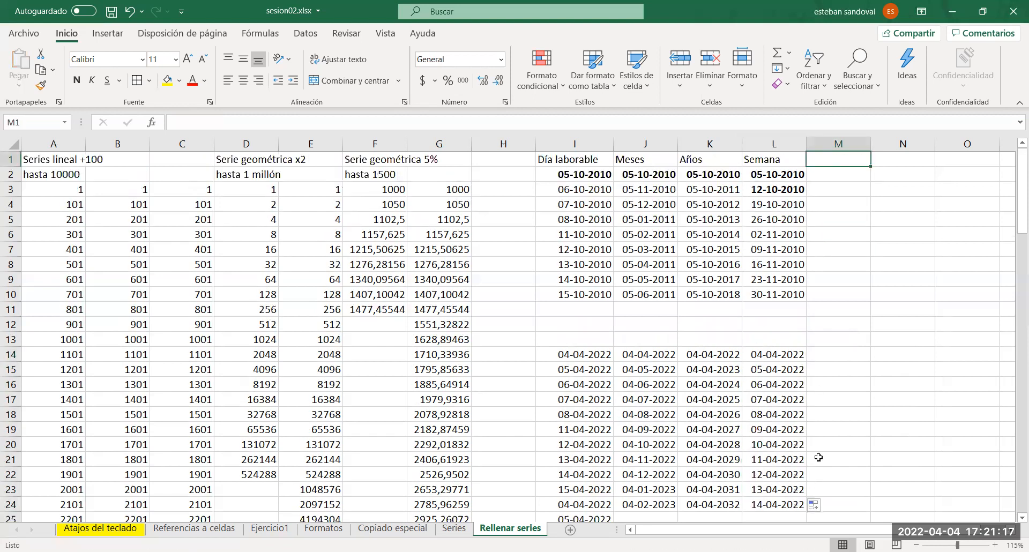
{"action": "left_click", "coordinate": [824, 509]}
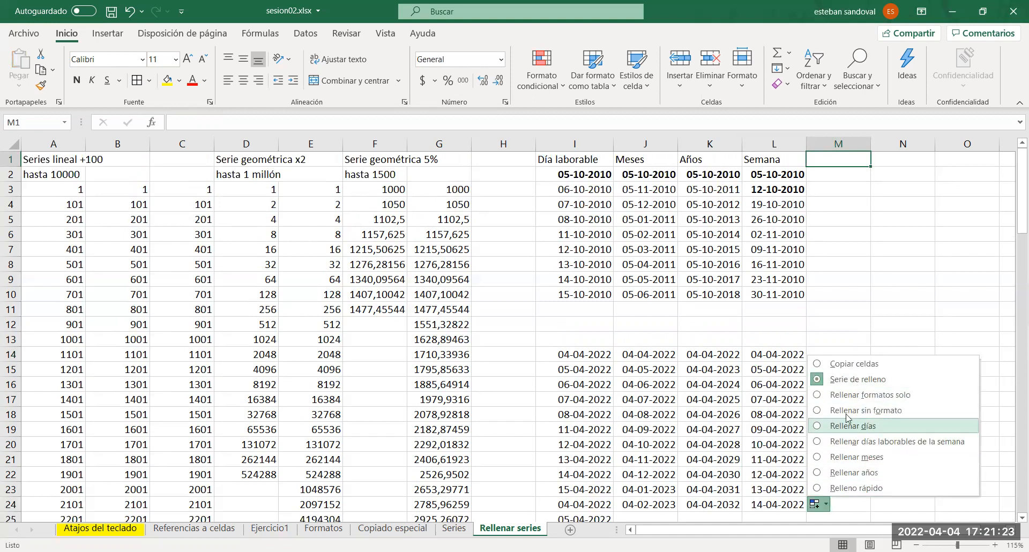
{"action": "left_click", "coordinate": [765, 413]}
{"action": "key", "text": "ctrl+z"}
{"action": "double_click", "coordinate": [765, 370]}
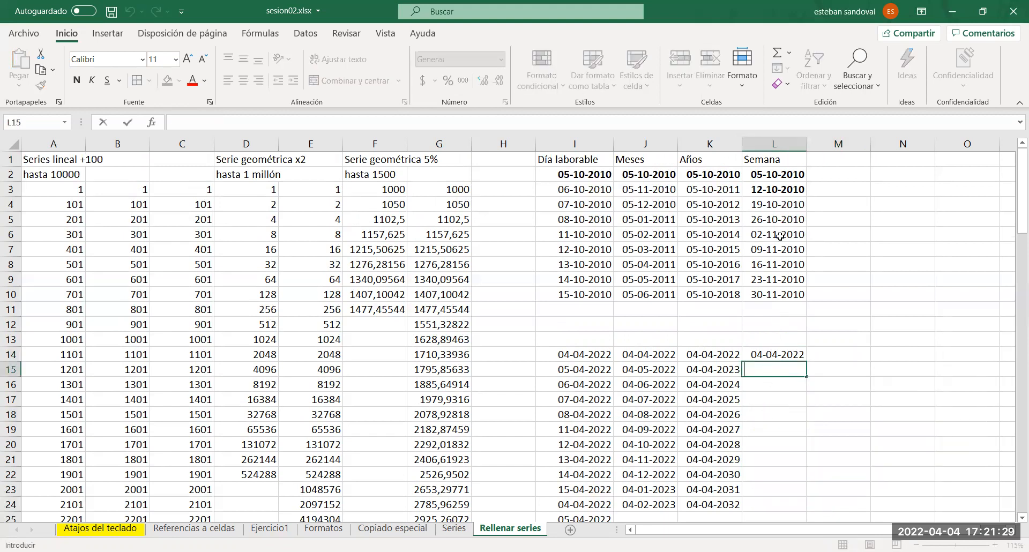
{"action": "left_click", "coordinate": [768, 350]}
{"action": "left_click", "coordinate": [770, 369]}
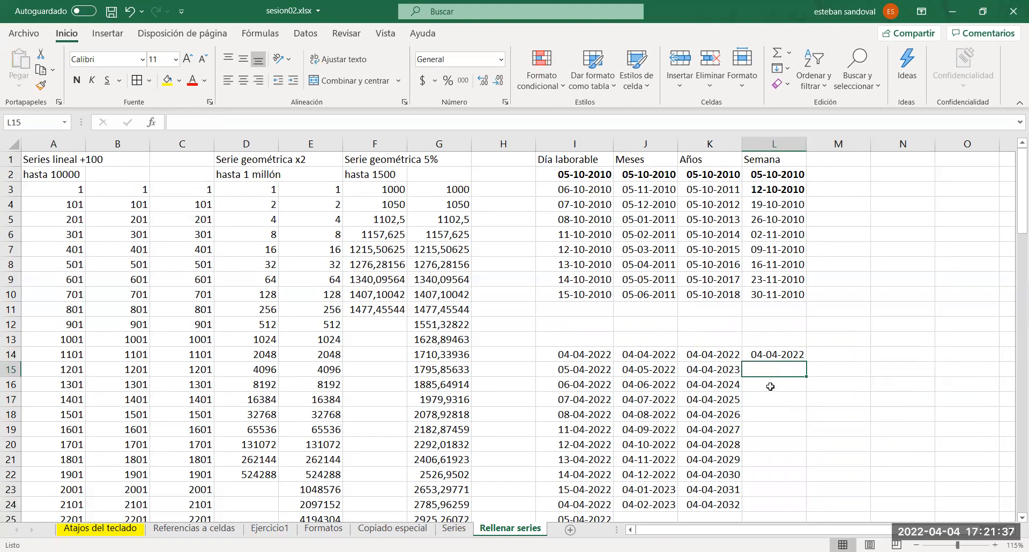
Format L14 as Fecha larga and widen column L to fit the date
{"action": "left_click", "coordinate": [770, 356]}
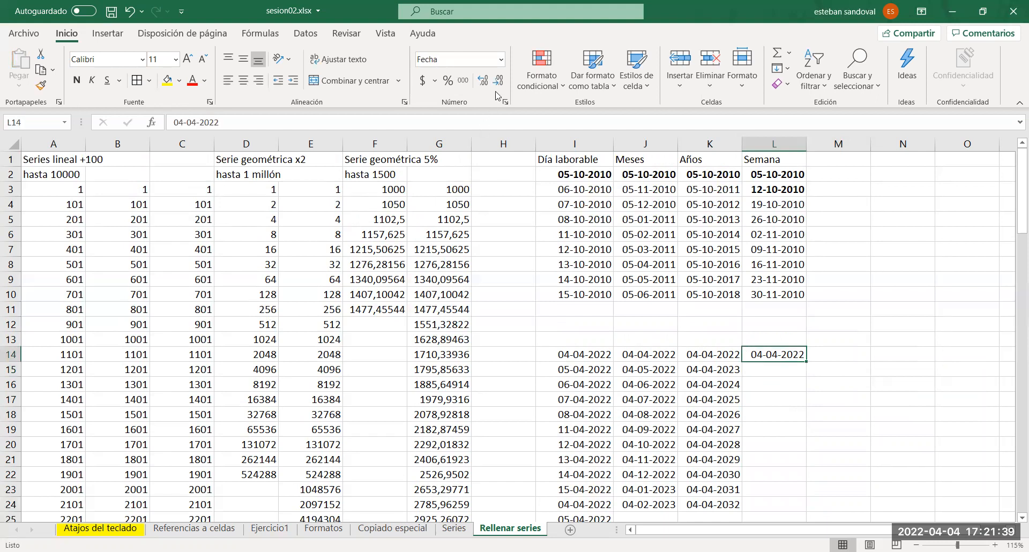
{"action": "left_click", "coordinate": [495, 64]}
{"action": "left_click", "coordinate": [499, 61]}
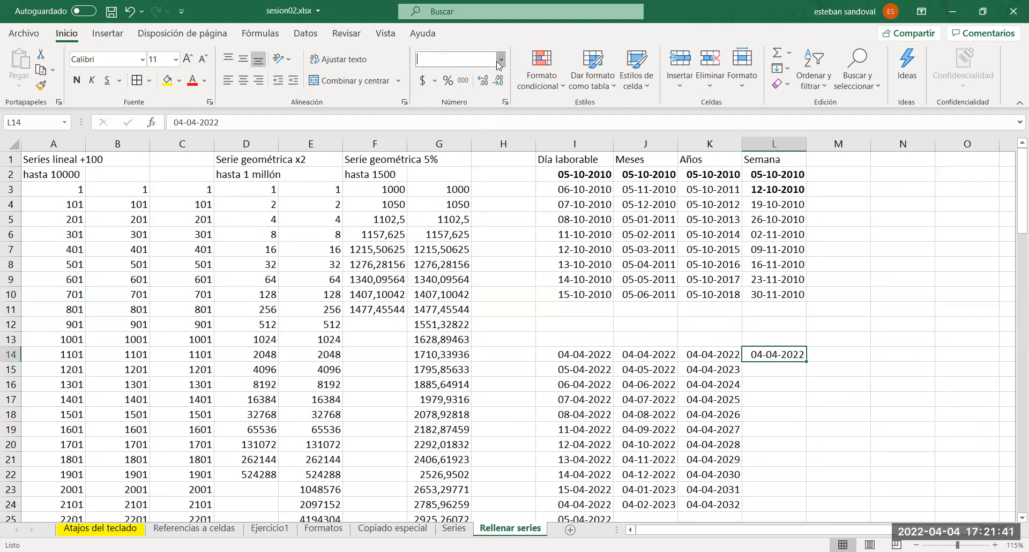
{"action": "left_click", "coordinate": [481, 241]}
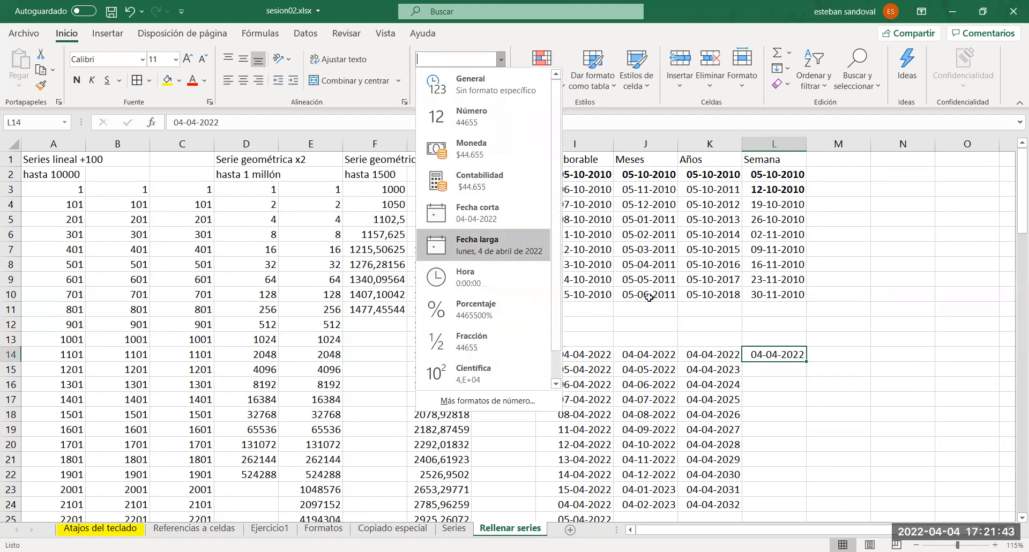
{"action": "double_click", "coordinate": [806, 143]}
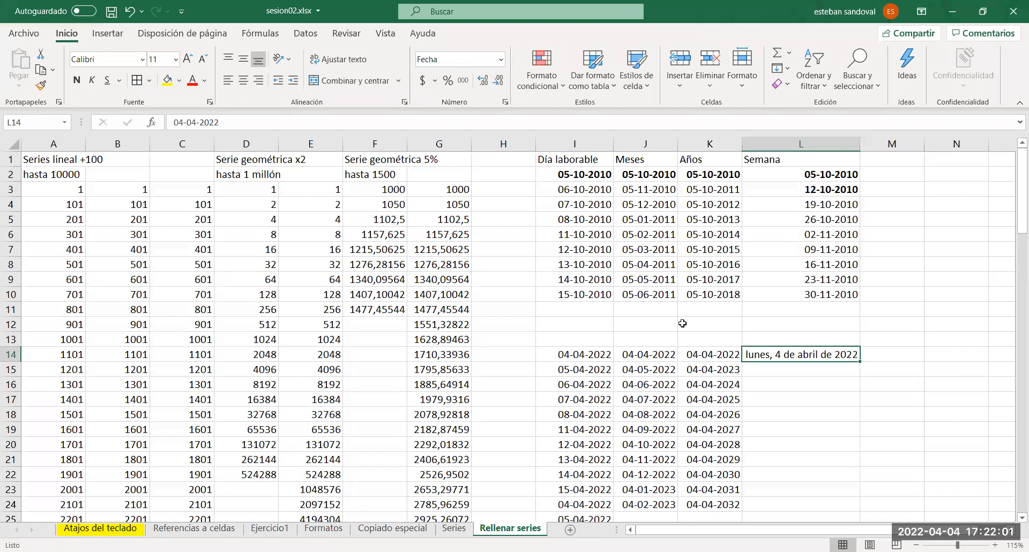
Enter 10/04/2022 in L15 and format it as Fecha larga
{"action": "left_click", "coordinate": [767, 374]}
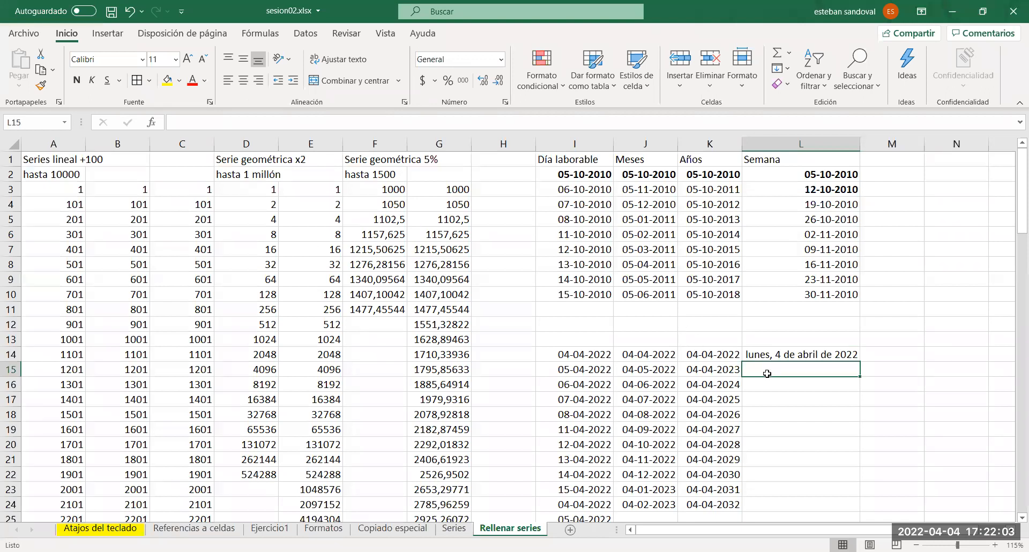
{"action": "type", "text": "10/04/2022"}
{"action": "key", "text": "Return"}
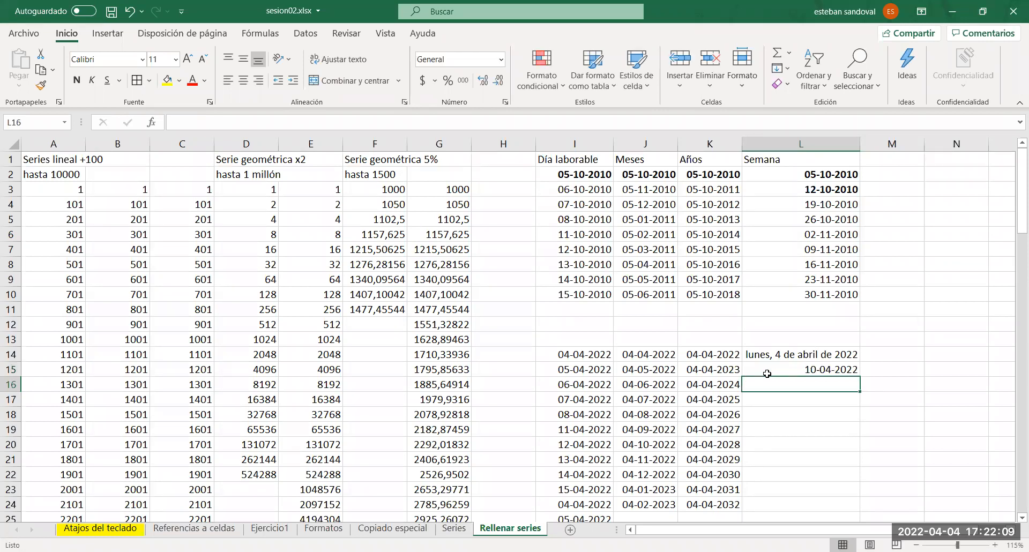
{"action": "left_click", "coordinate": [767, 374]}
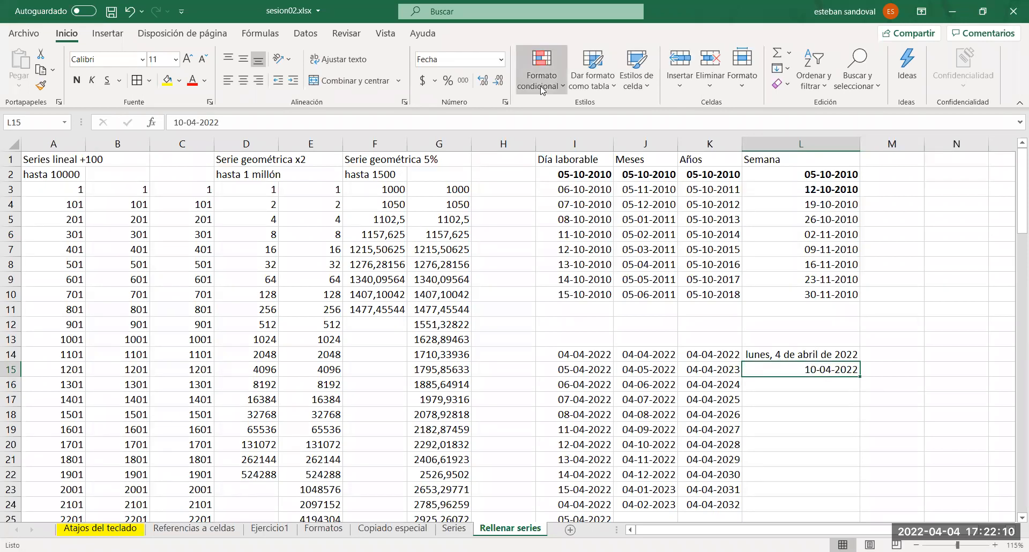
{"action": "left_click", "coordinate": [502, 60]}
{"action": "left_click", "coordinate": [492, 238]}
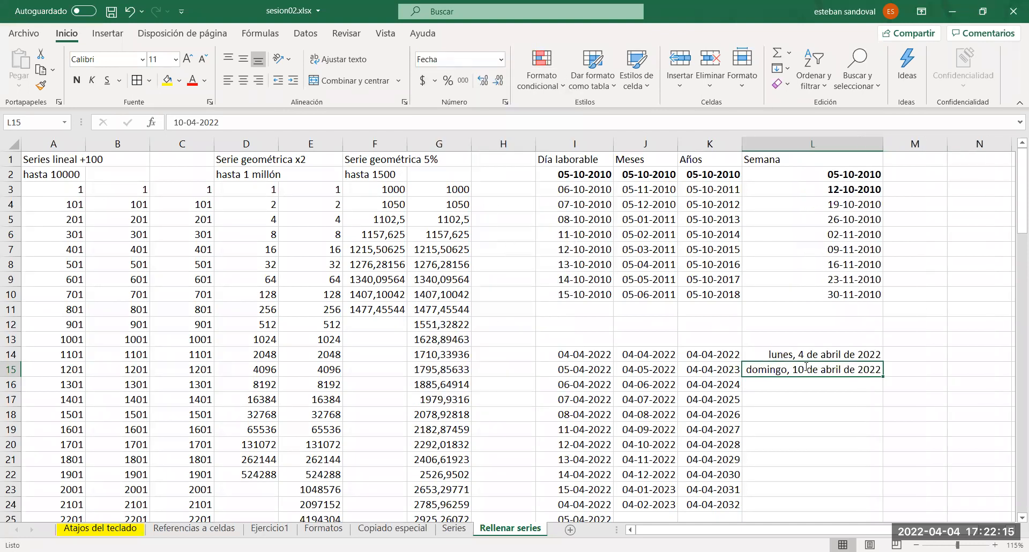
Correct the day in L15 so the date is 11 April 2022
{"action": "double_click", "coordinate": [827, 370]}
{"action": "left_click", "coordinate": [840, 367]}
{"action": "key", "text": "BackSpace"}
{"action": "type", "text": "1"}
{"action": "key", "text": "Return"}
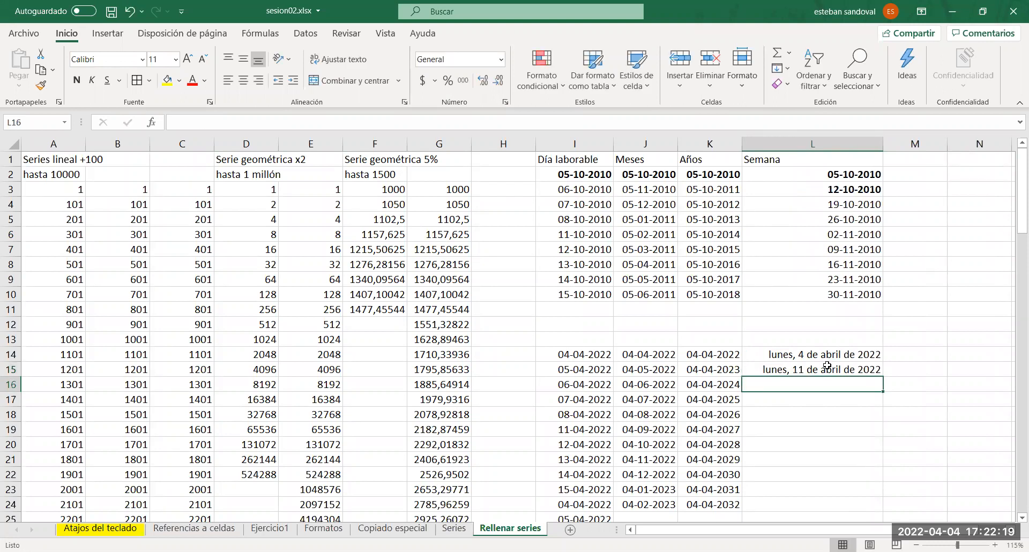
Autofill the weekly dates from L14:L15 down to L23
{"action": "left_click_drag", "start_coordinate": [813, 355], "coordinate": [814, 370]}
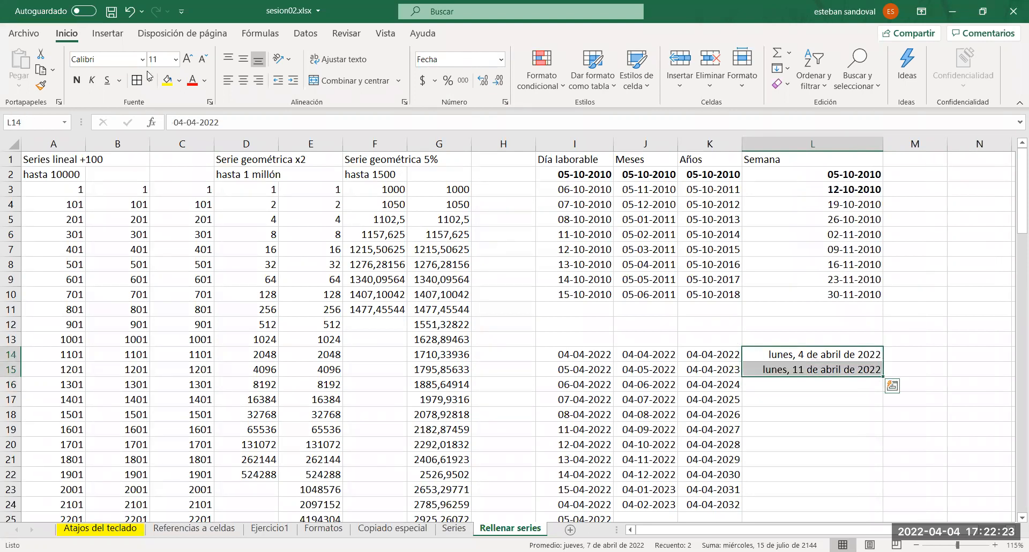
{"action": "left_click", "coordinate": [491, 215]}
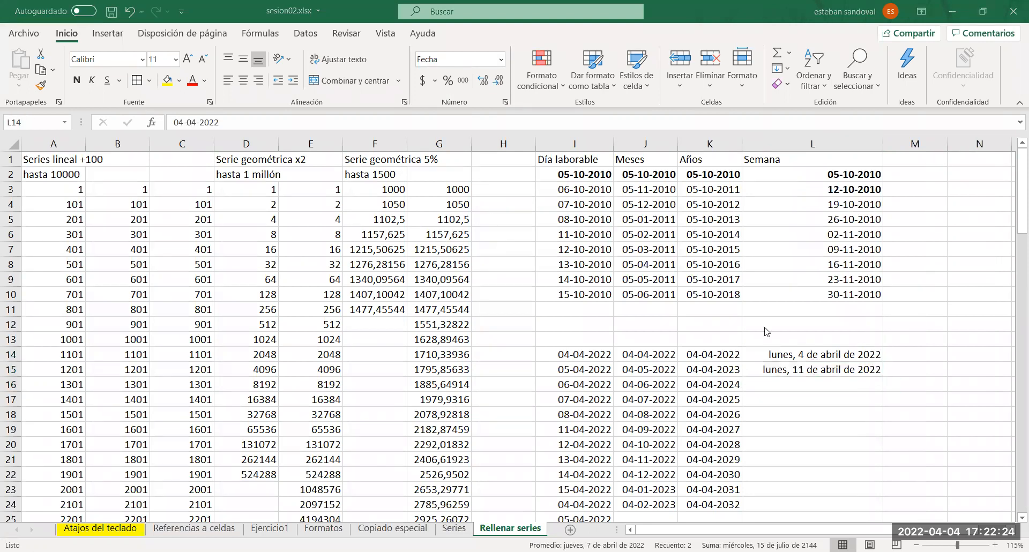
{"action": "left_click", "coordinate": [867, 381]}
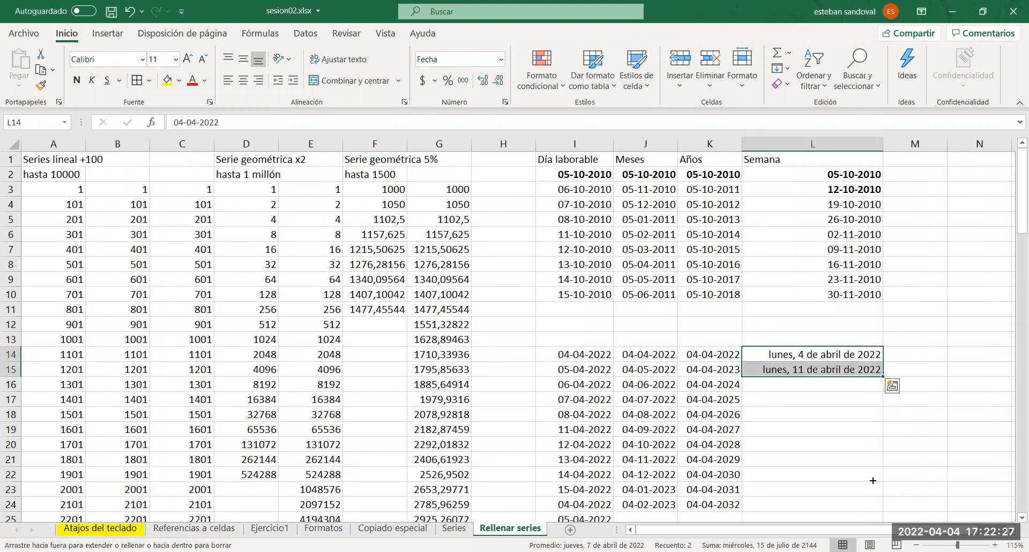
{"action": "left_click_drag", "start_coordinate": [873, 480], "coordinate": [874, 496]}
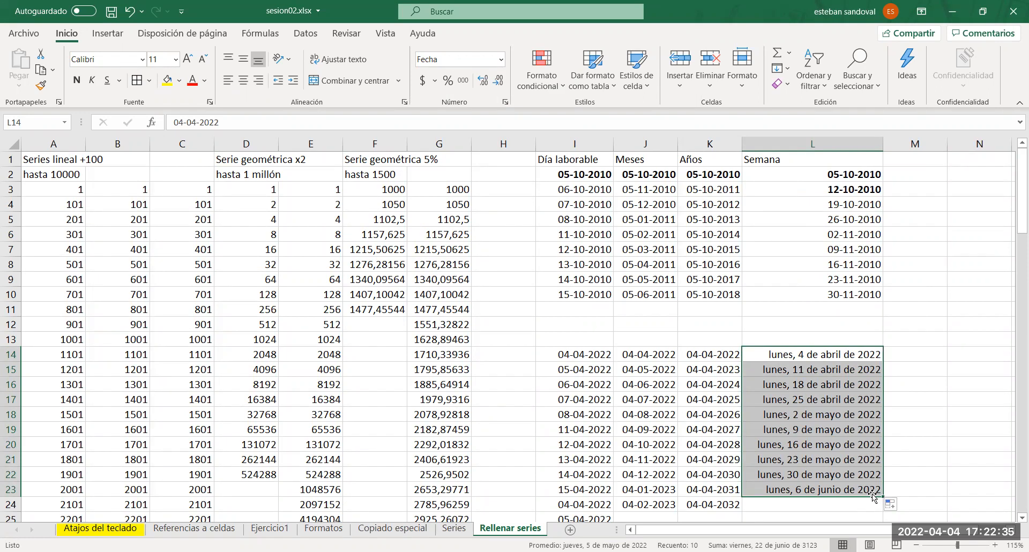
Undo the weekly autofill and the date entry in L15, leaving only the start date in L14
{"action": "key", "text": "ctrl+z"}
{"action": "key", "text": "ctrl+z"}
{"action": "key", "text": "ctrl+z"}
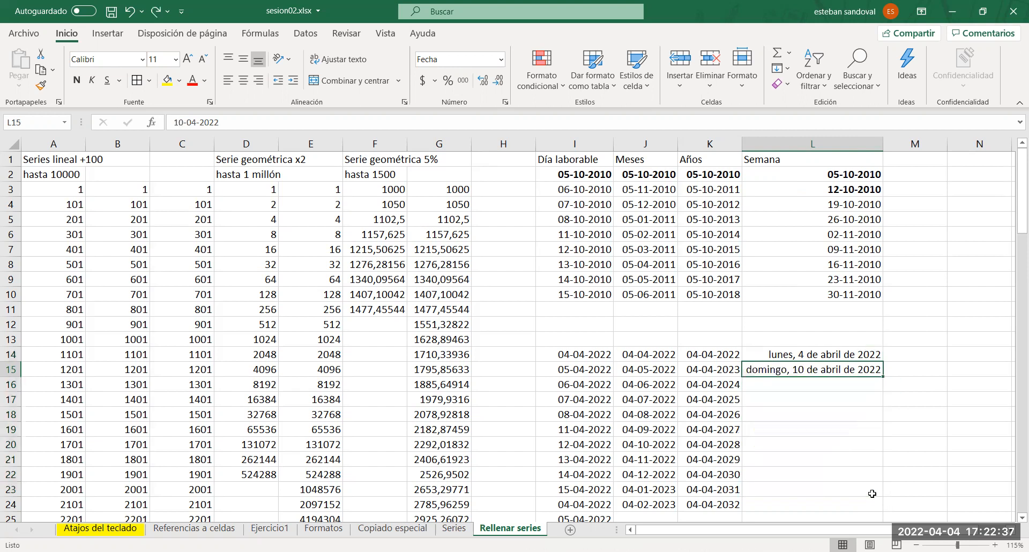
{"action": "key", "text": "ctrl+z"}
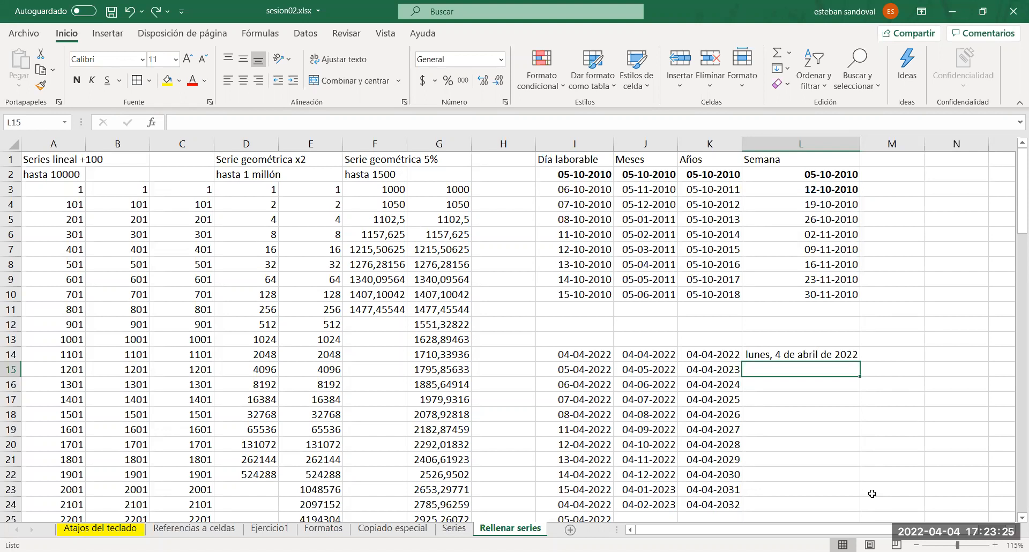
Enter the formula =L14+7 in L15 to add one week to the start date
{"action": "type", "text": "="}
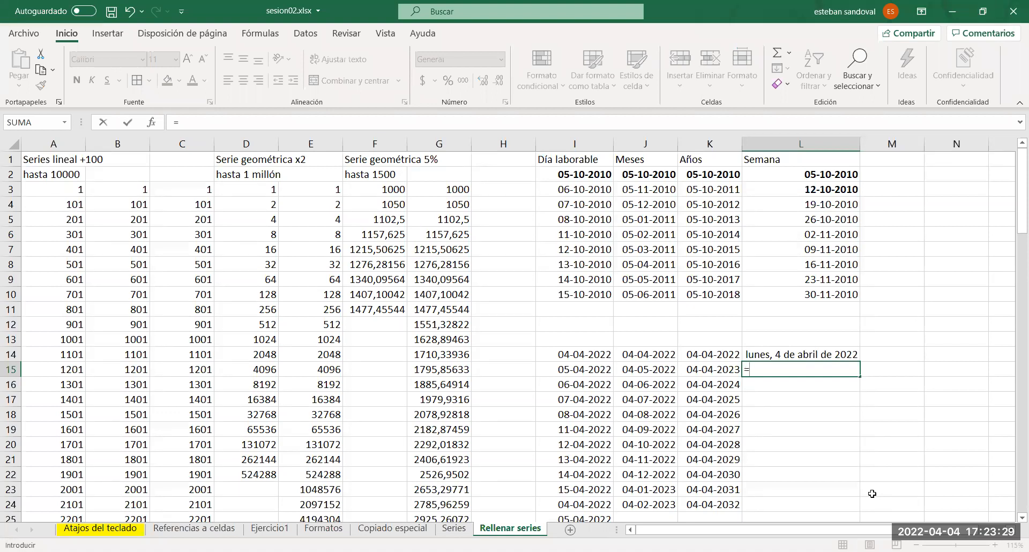
{"action": "left_click", "coordinate": [807, 354]}
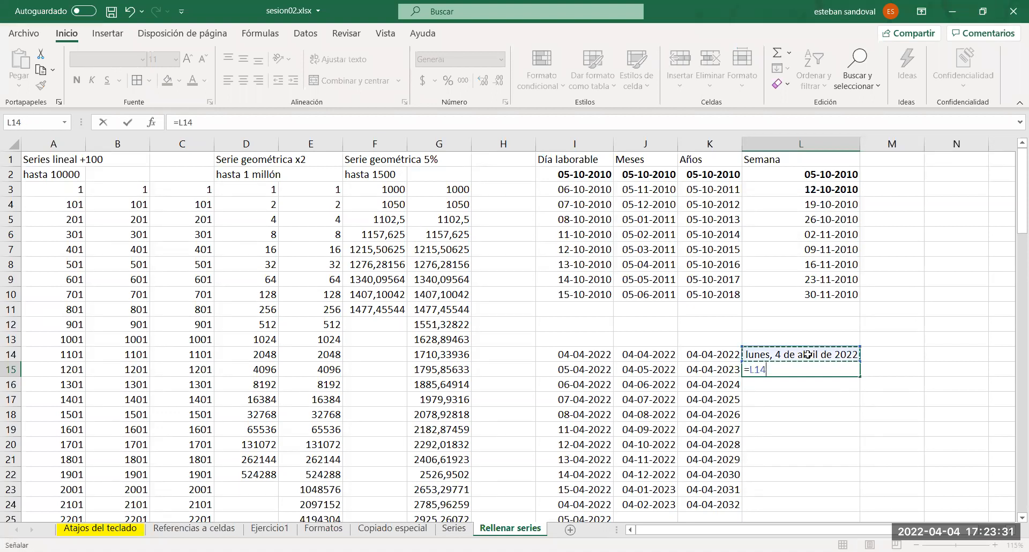
{"action": "type", "text": "+"}
{"action": "key", "text": "Home"}
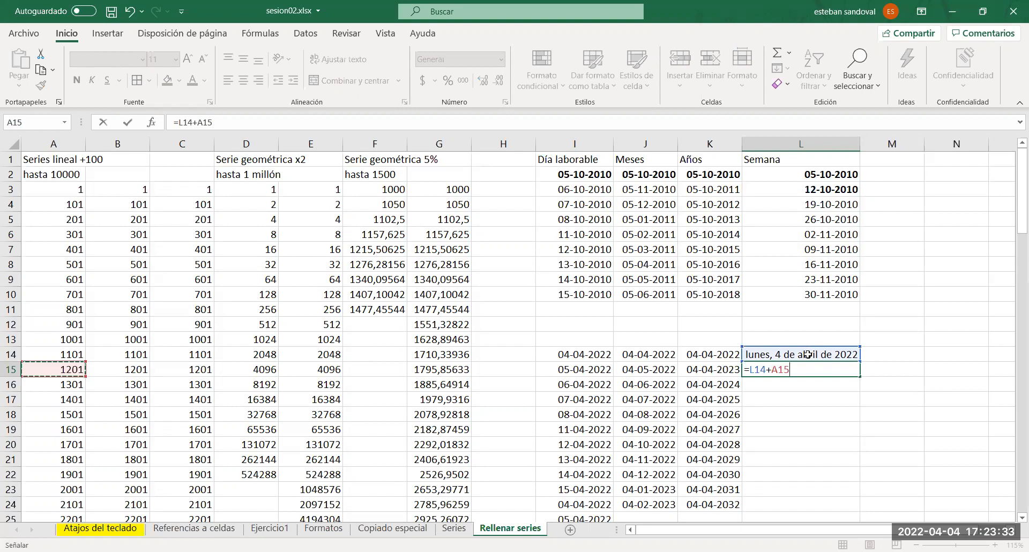
{"action": "key", "text": "BackSpace"}
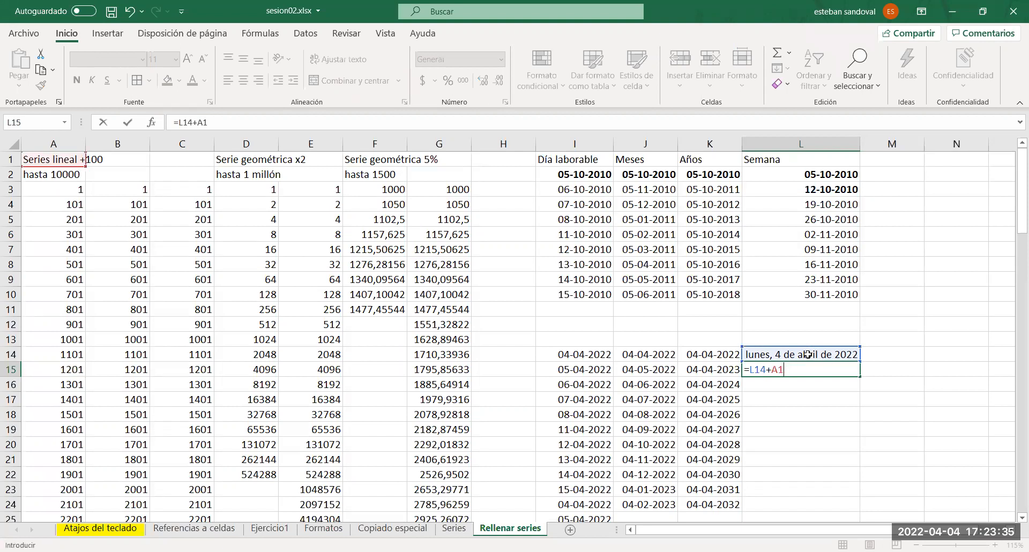
{"action": "key", "text": "BackSpace"}
{"action": "key", "text": "BackSpace"}
{"action": "type", "text": "7"}
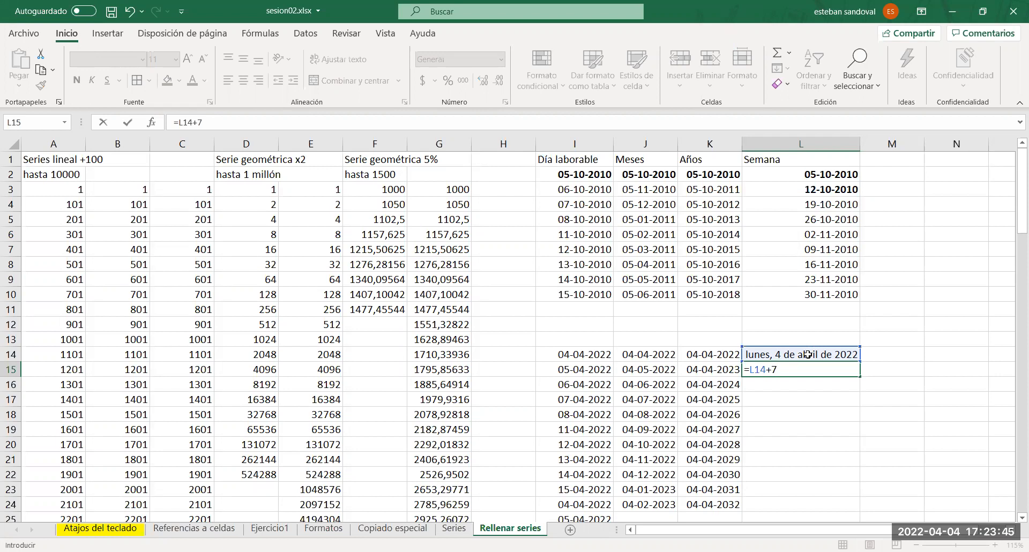
{"action": "key", "text": "Return"}
Autofill the formula from L15 down to L22, narrow column K, and fit column L's width to the long dates
{"action": "left_click", "coordinate": [830, 369]}
{"action": "left_click_drag", "start_coordinate": [864, 376], "coordinate": [854, 476]}
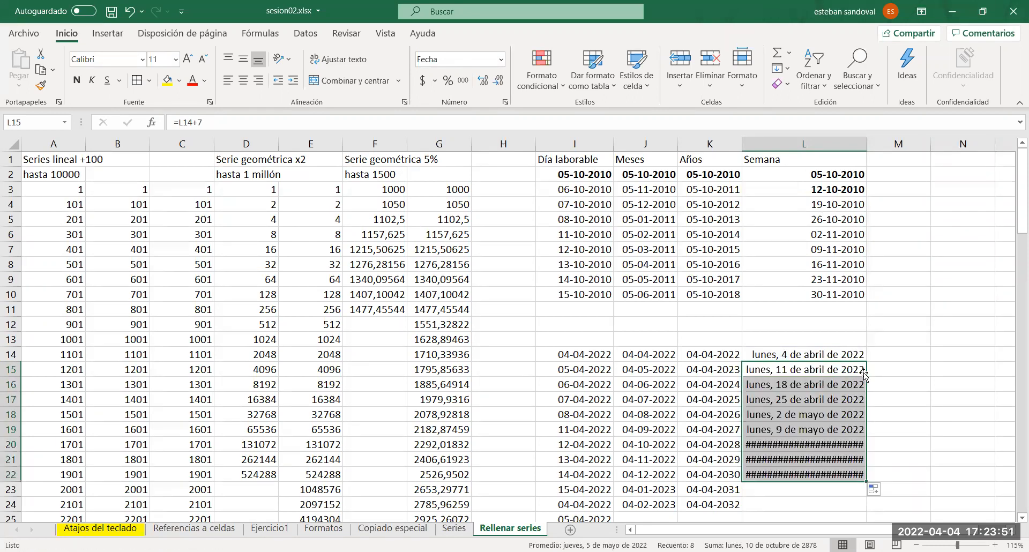
{"action": "left_click_drag", "start_coordinate": [744, 144], "coordinate": [719, 148]}
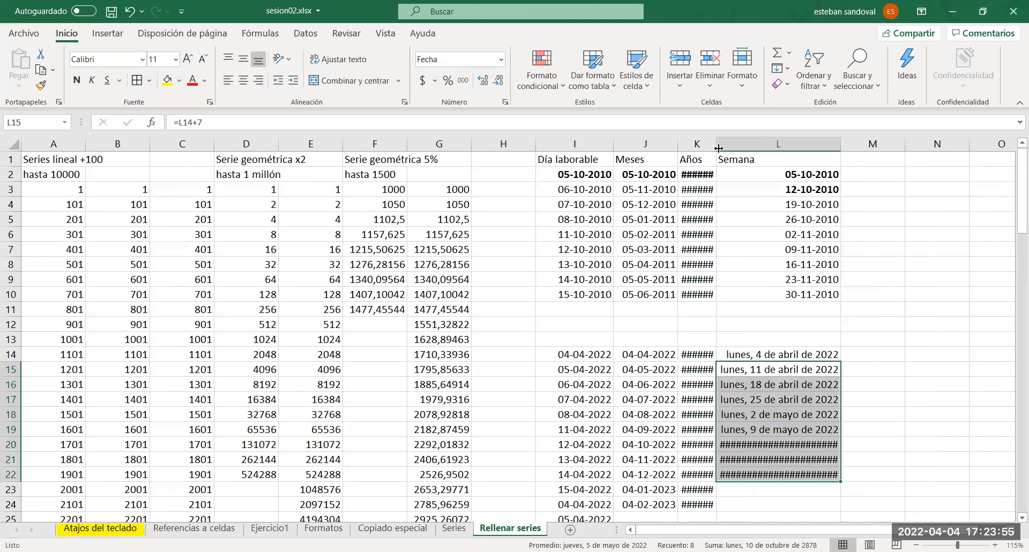
{"action": "double_click", "coordinate": [840, 142]}
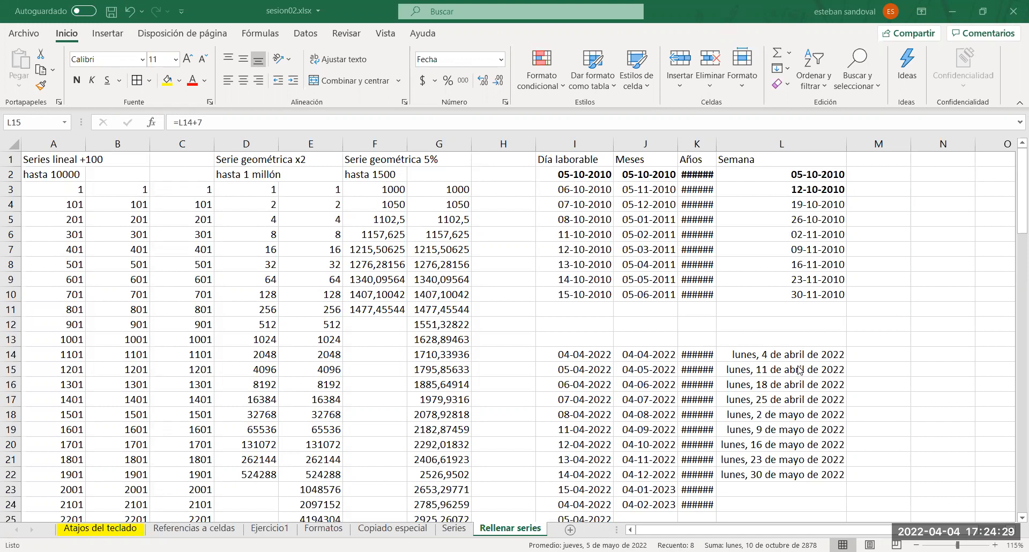
Open the formula in L15 for editing and re-enter =L14+7 across the selected range L15:L22
{"action": "key", "text": "F2"}
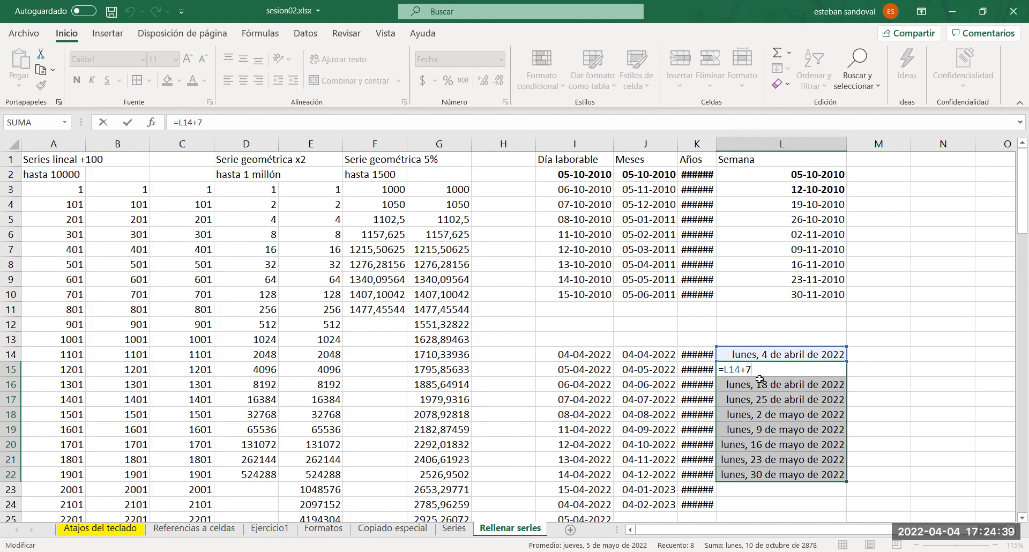
{"action": "key", "text": "ctrl+Return"}
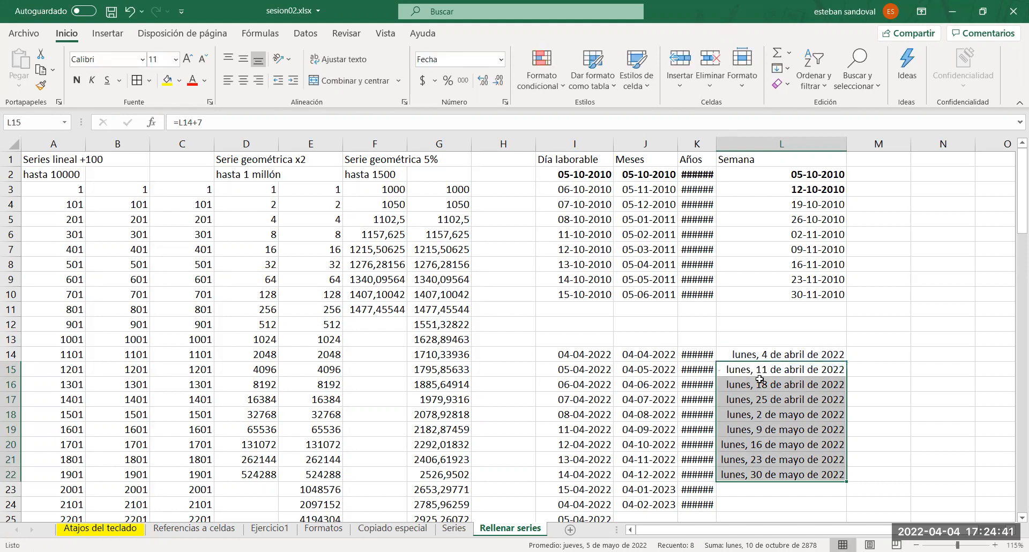